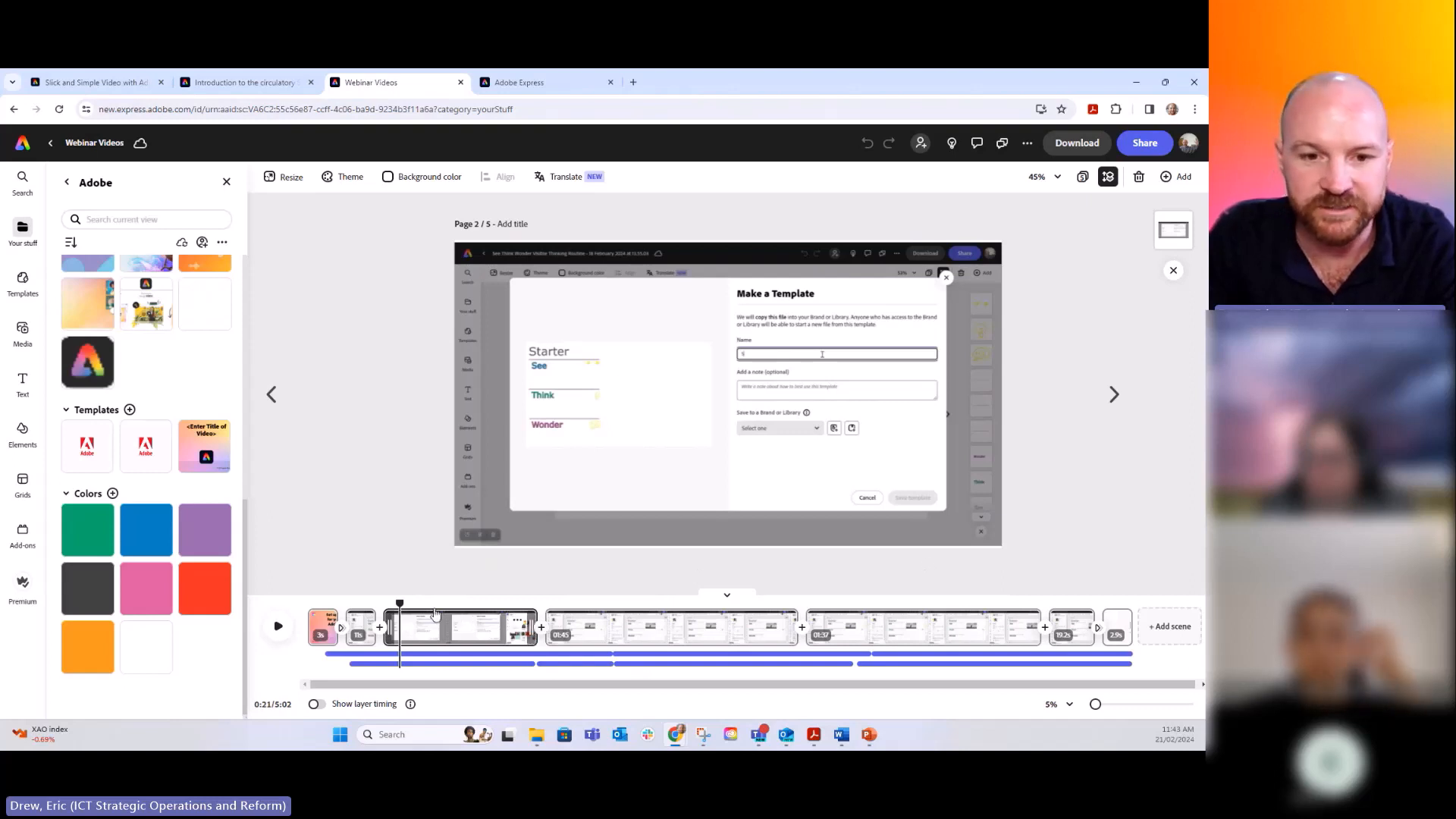
Review the screen-recording scenes in the Webinar Videos timeline and inspect the video settings of the 01:04 and 01:45 clips.
left_click_drag(400, 603, 607, 604)
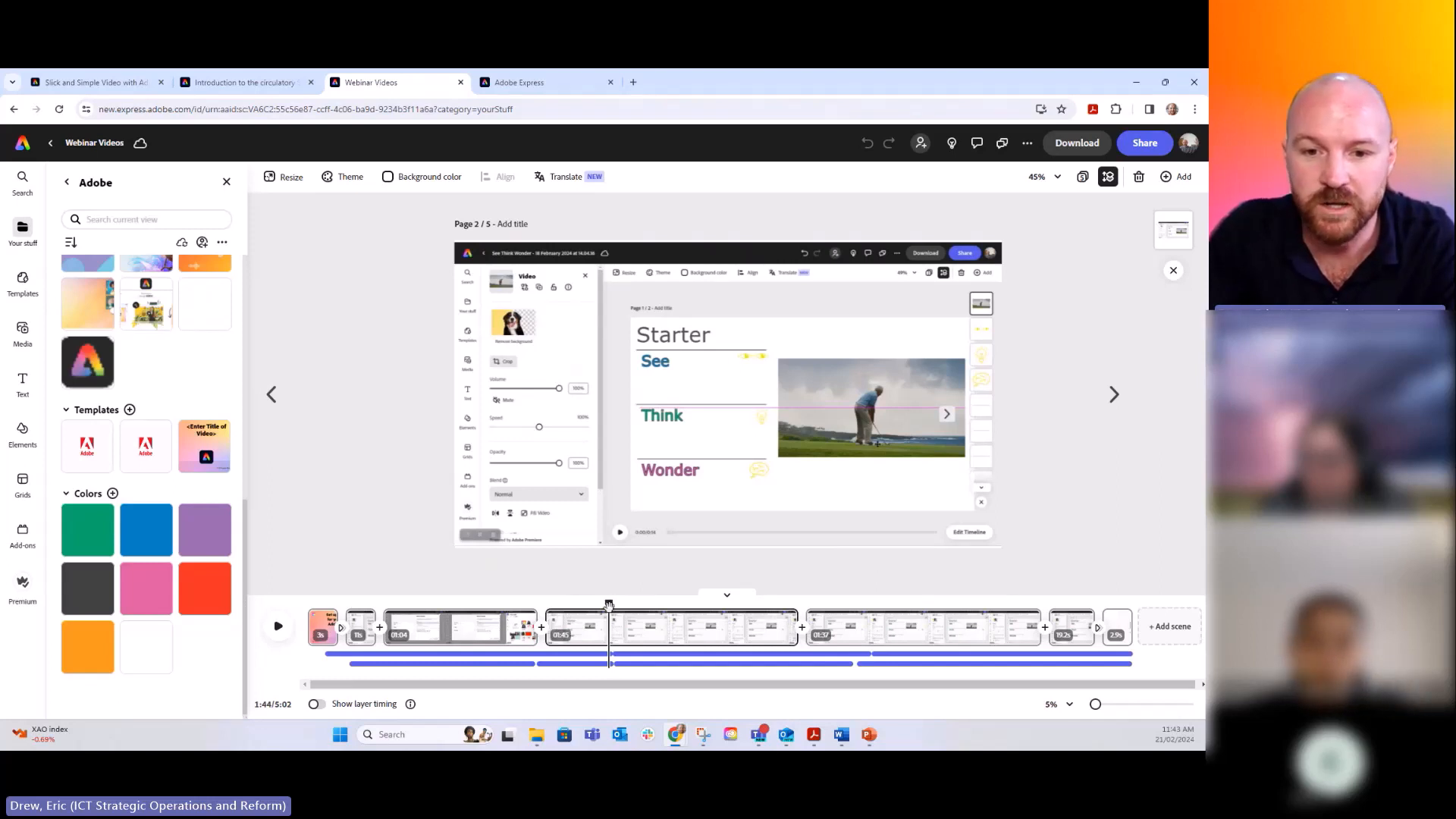
left_click_drag(608, 604, 445, 604)
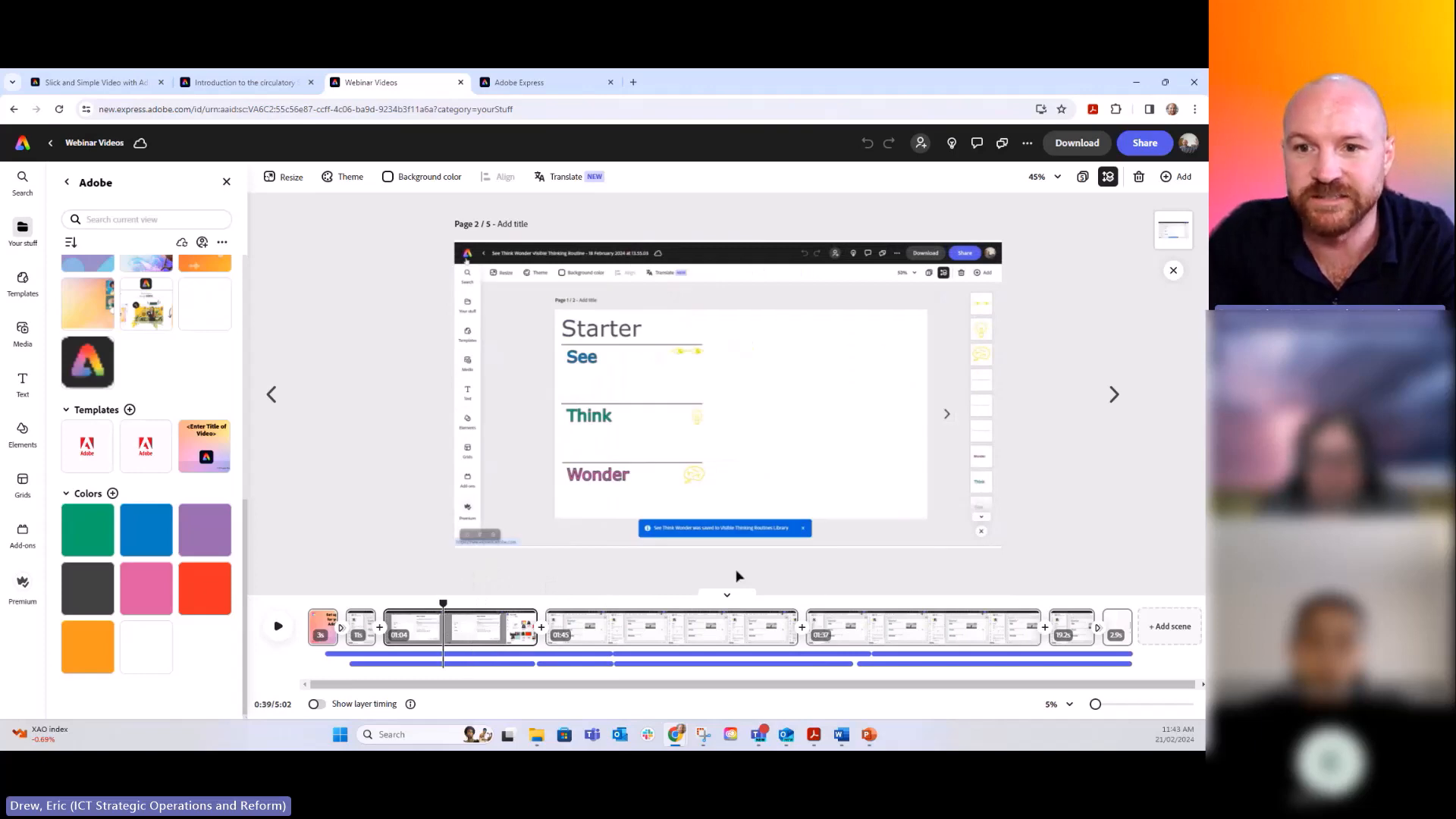
left_click(800, 399)
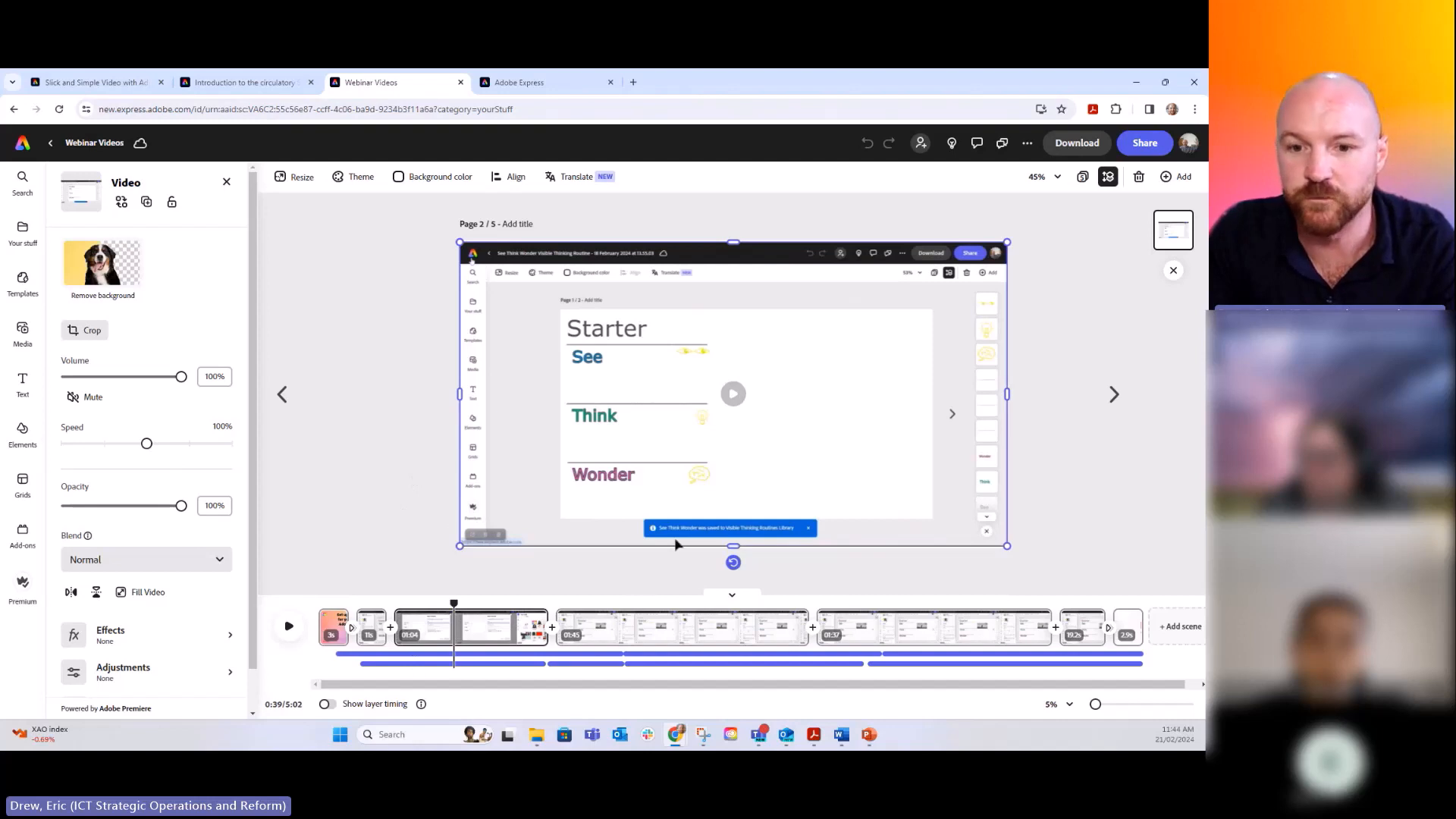
left_click(694, 639)
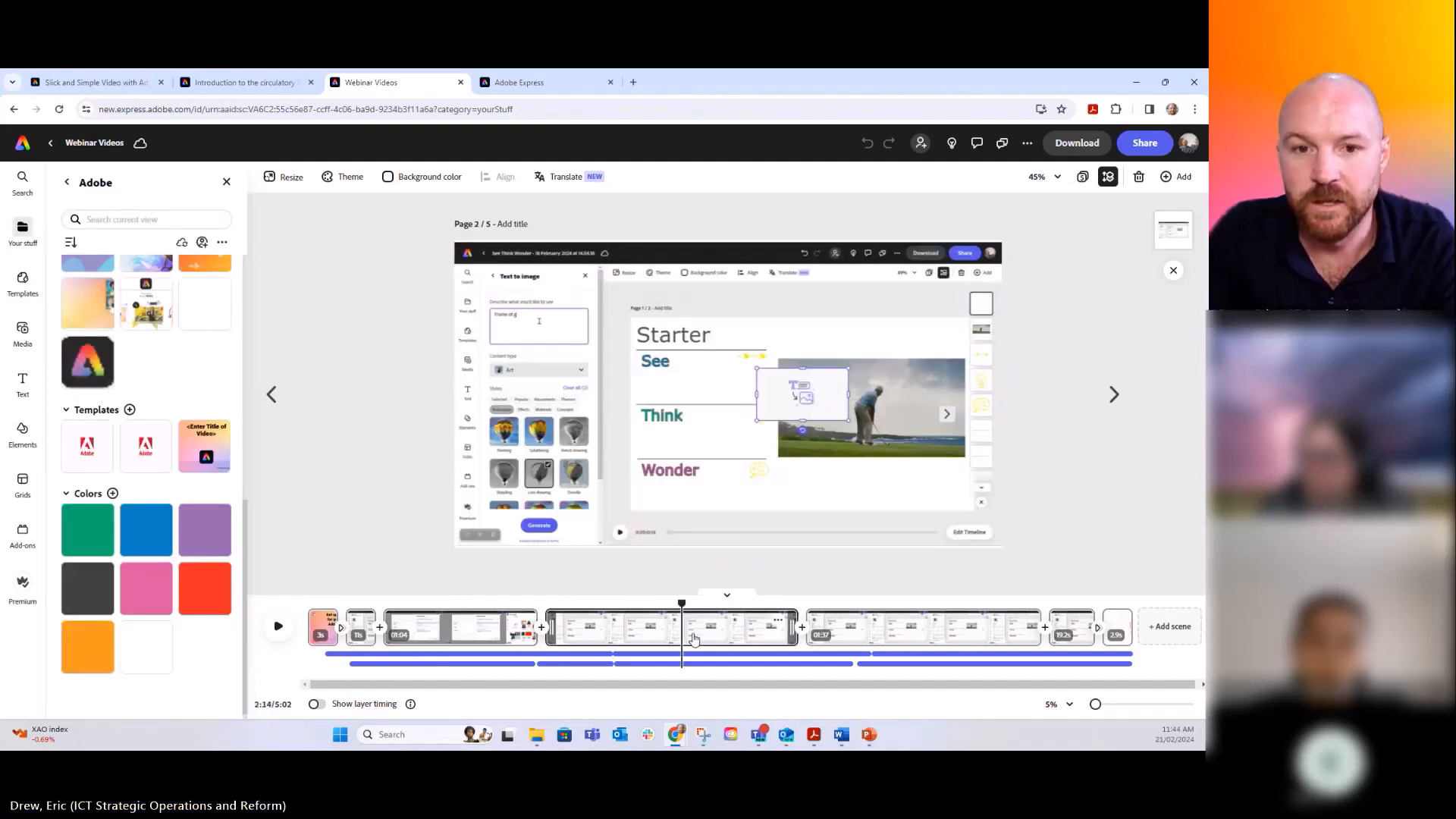
left_click(680, 477)
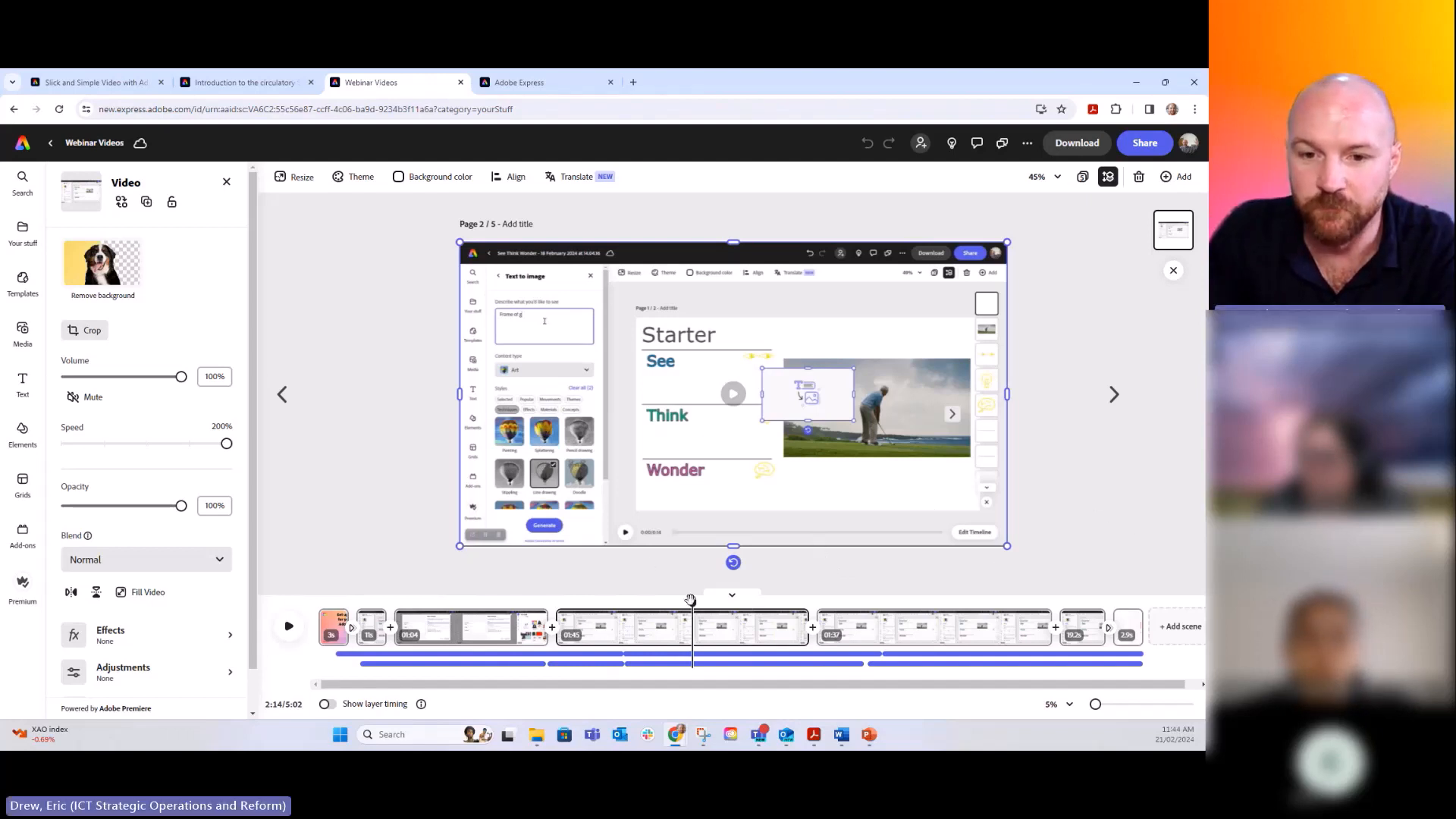
left_click_drag(690, 600, 436, 600)
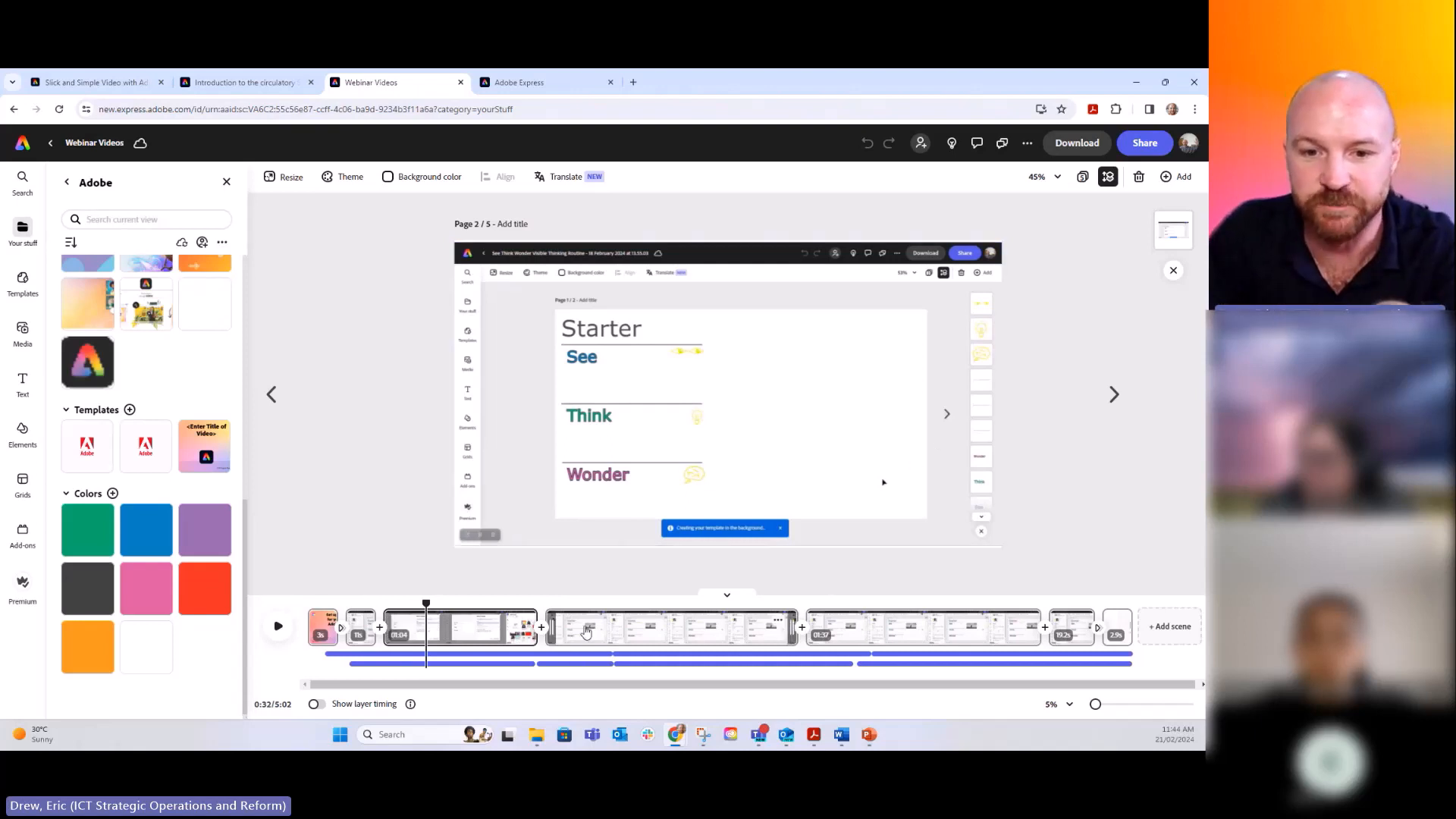
left_click(593, 658)
left_click(698, 464)
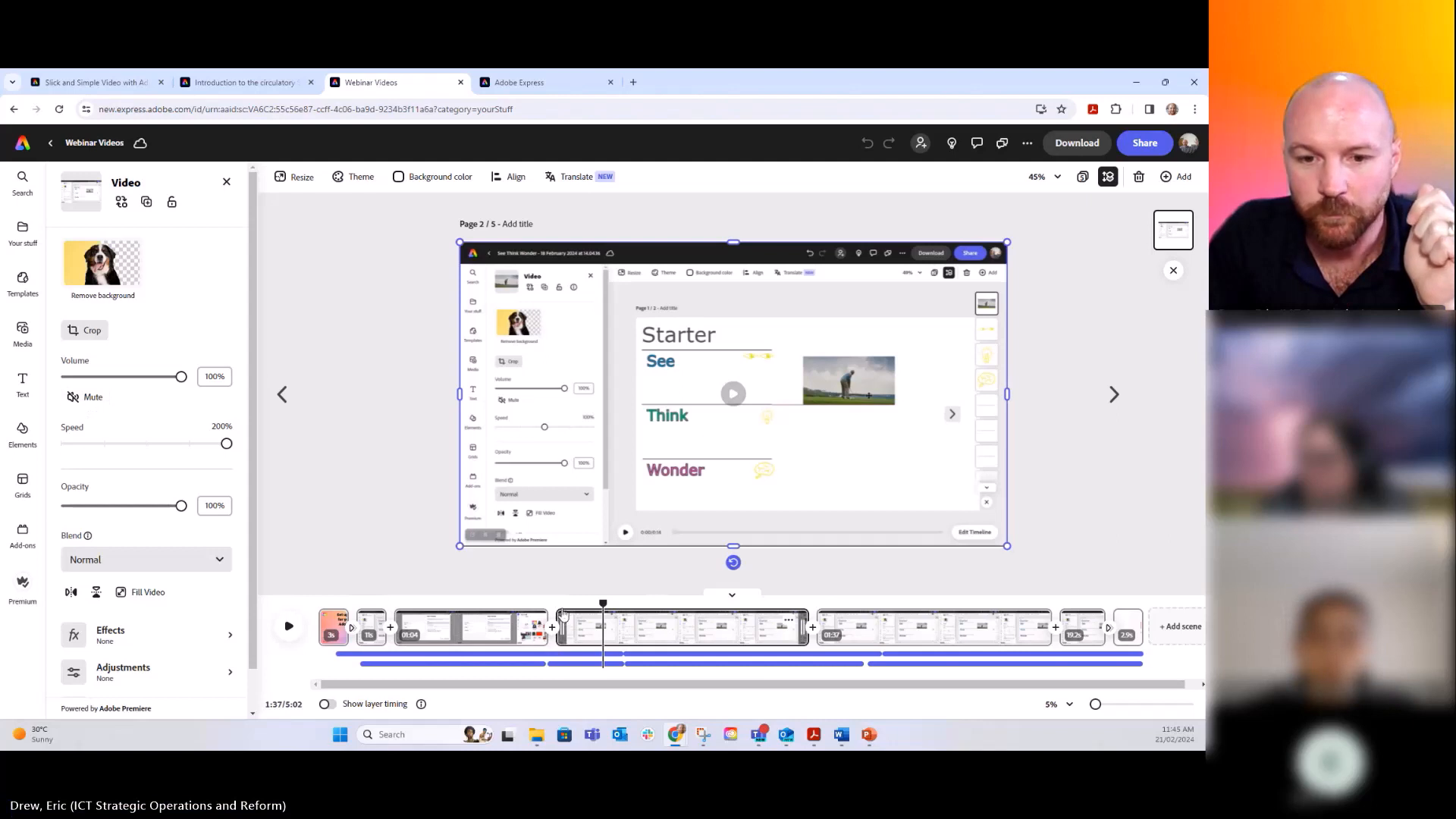
Inspect the background music and voiceover tracks, including where the second and third voiceover clips meet.
left_click(549, 655)
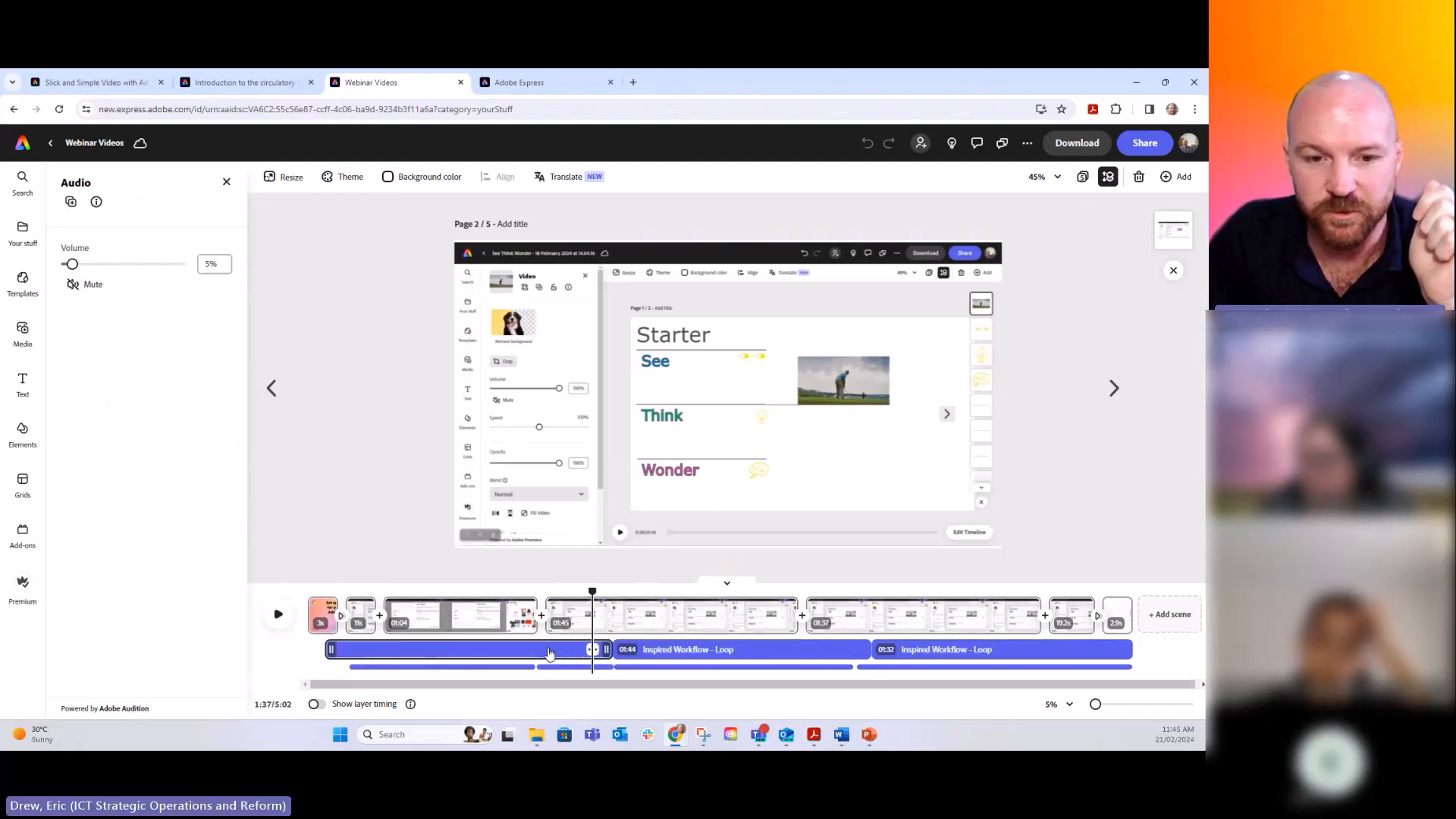
left_click(662, 668)
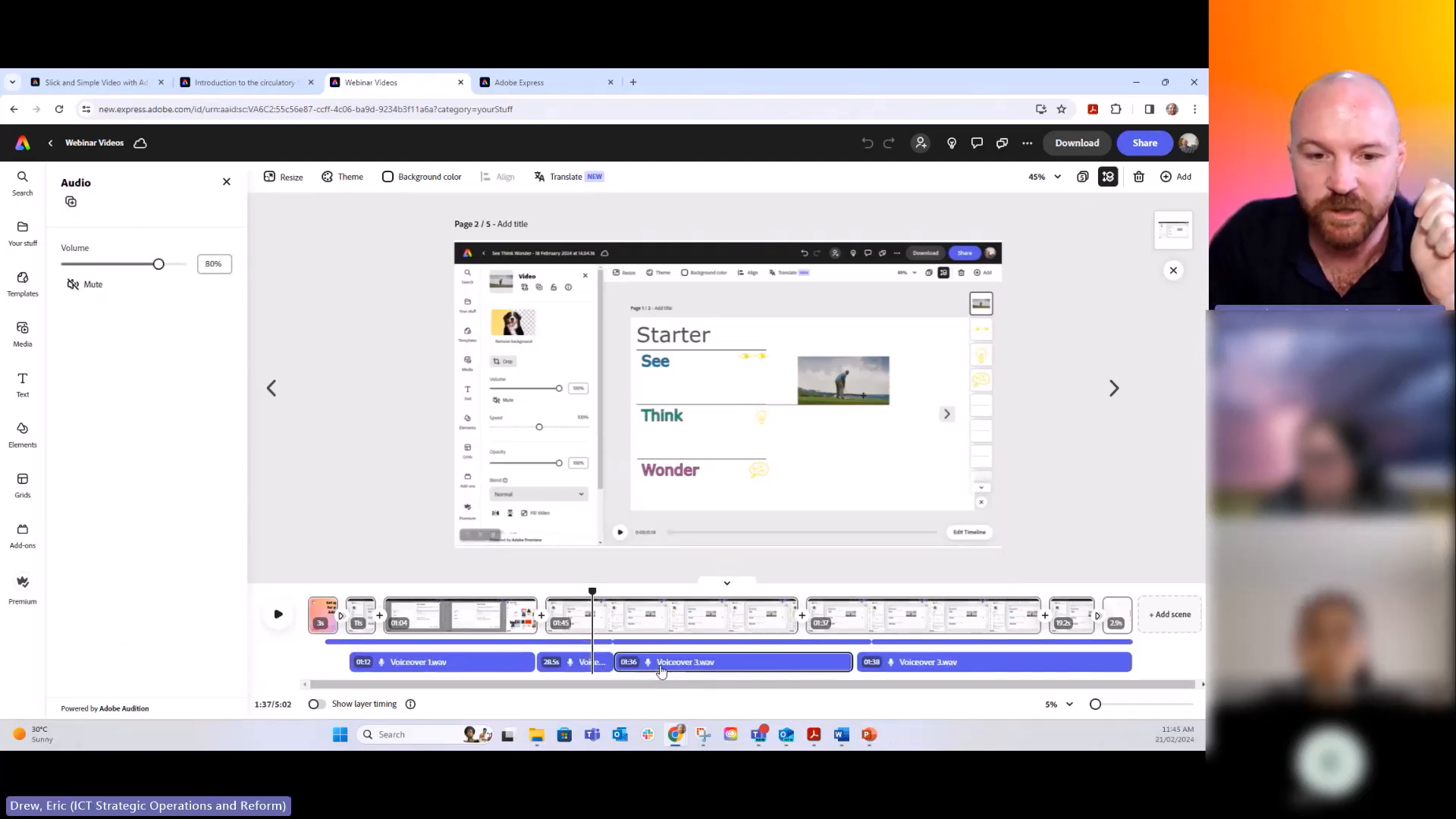
left_click_drag(595, 590, 612, 628)
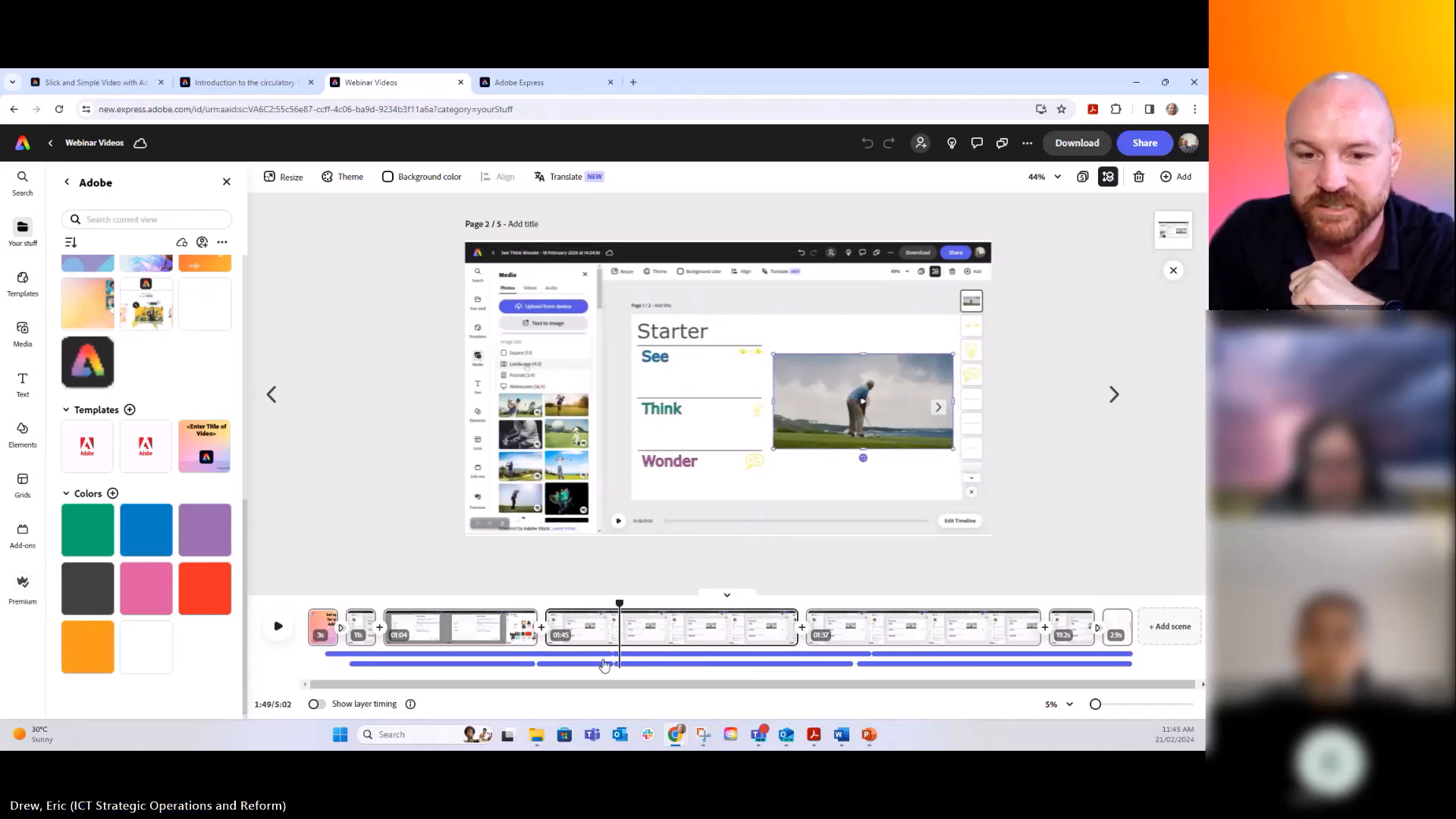
left_click(603, 663)
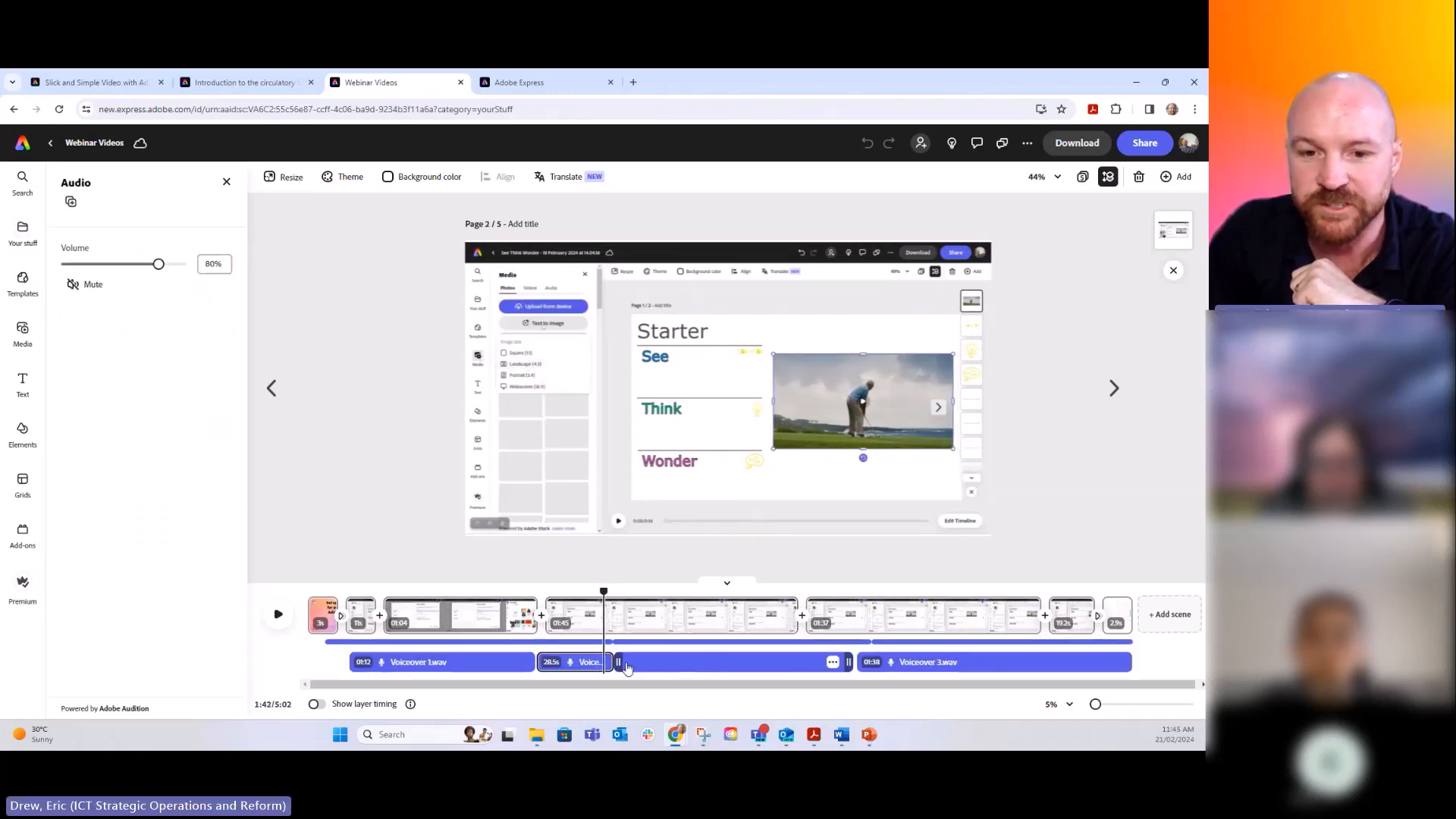
left_click(617, 663)
left_click(610, 662)
left_click(616, 662)
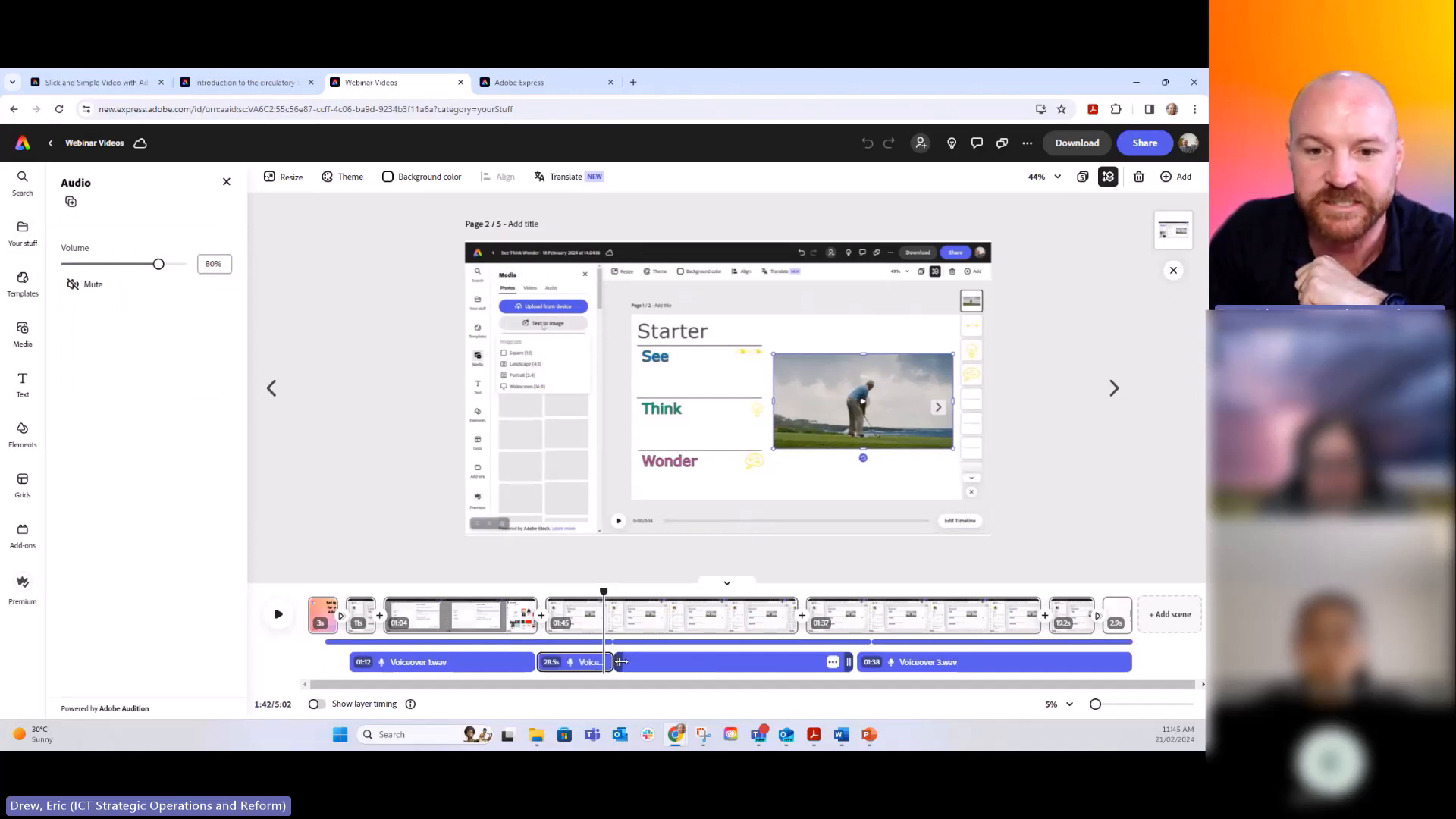
left_click(607, 662)
left_click(618, 664)
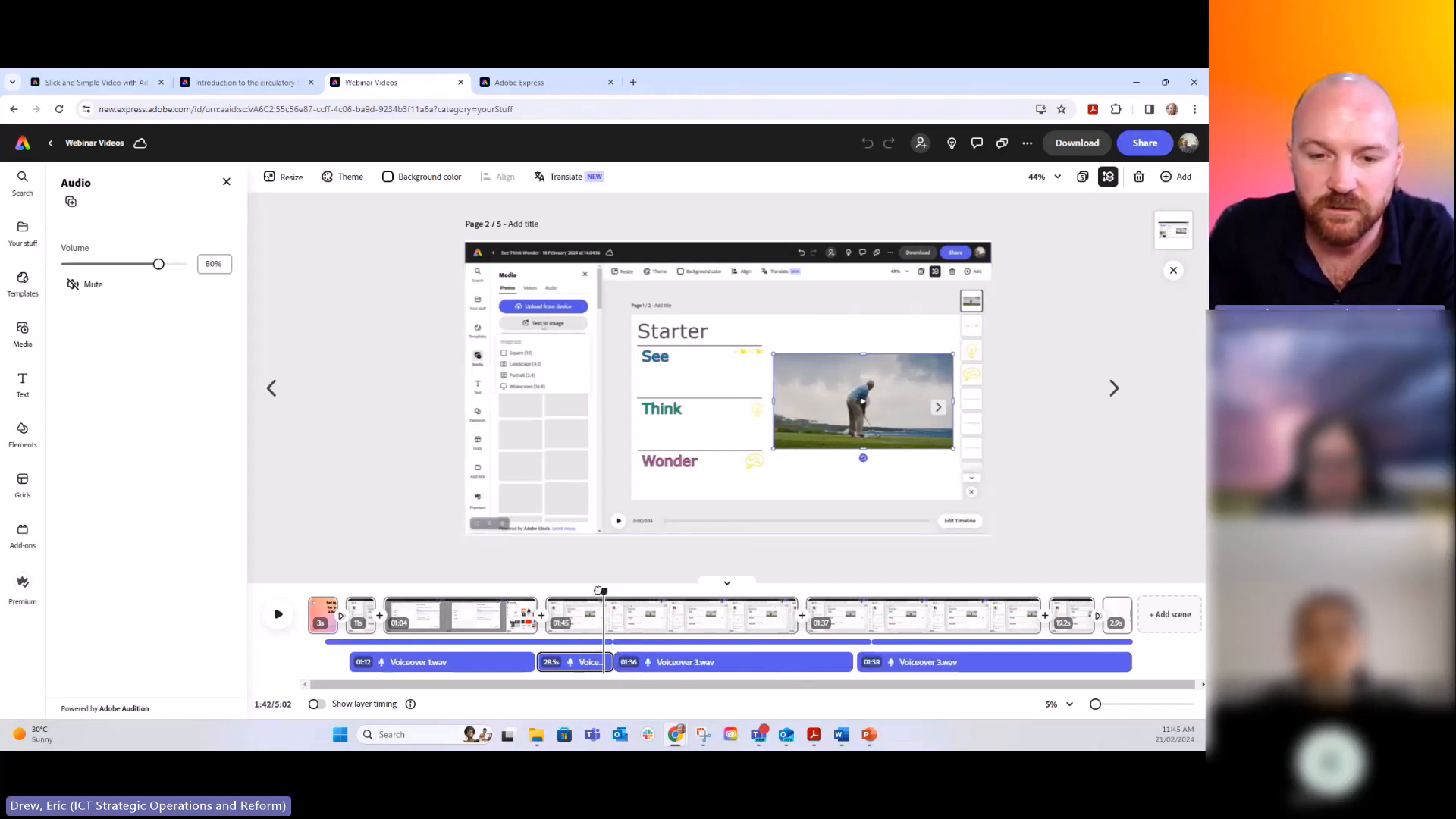
Examine the first voiceover and music clips against the opening scenes and return the playhead to the video's start.
left_click_drag(605, 587, 471, 592)
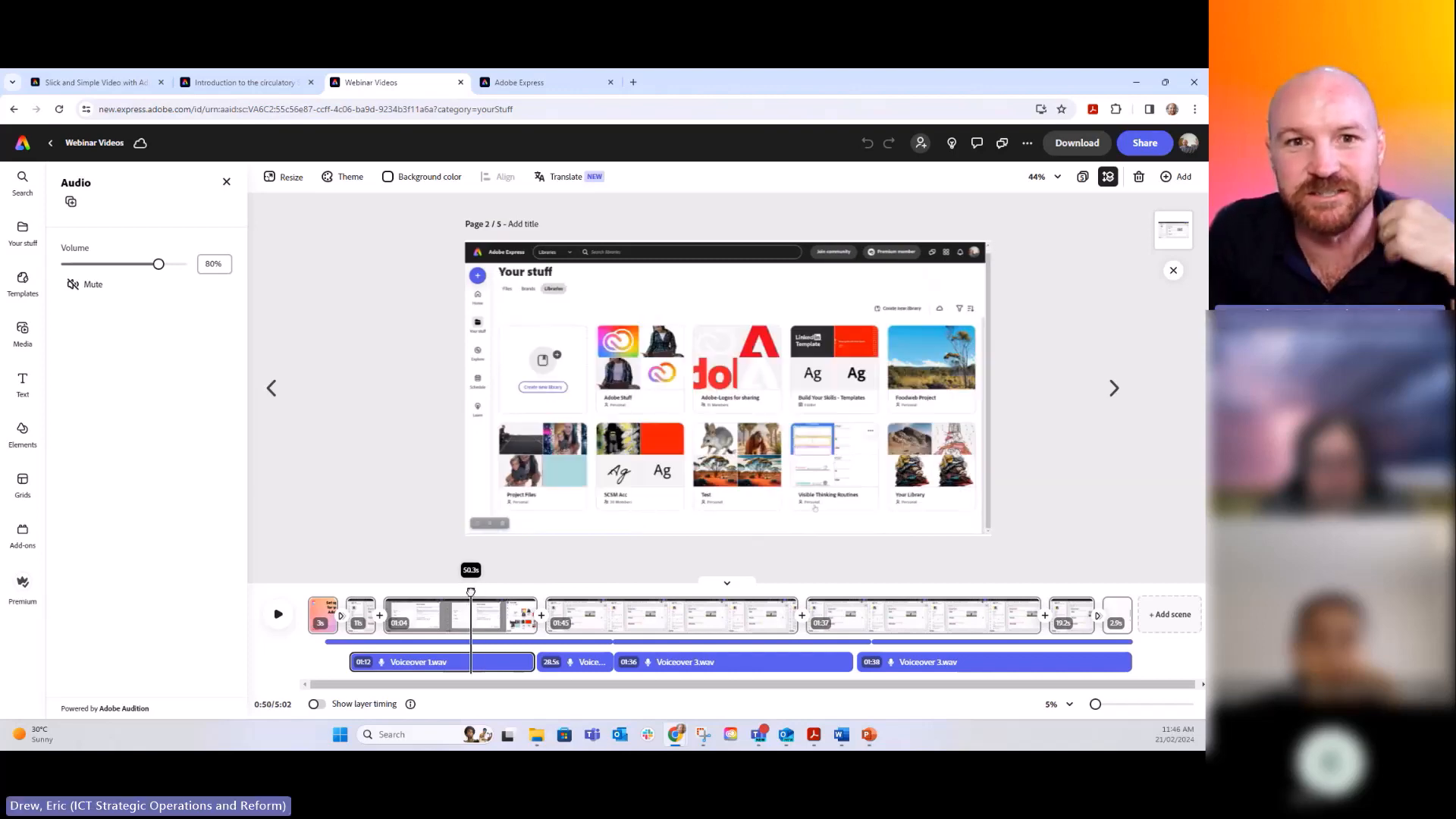
left_click(446, 670)
left_click(442, 655)
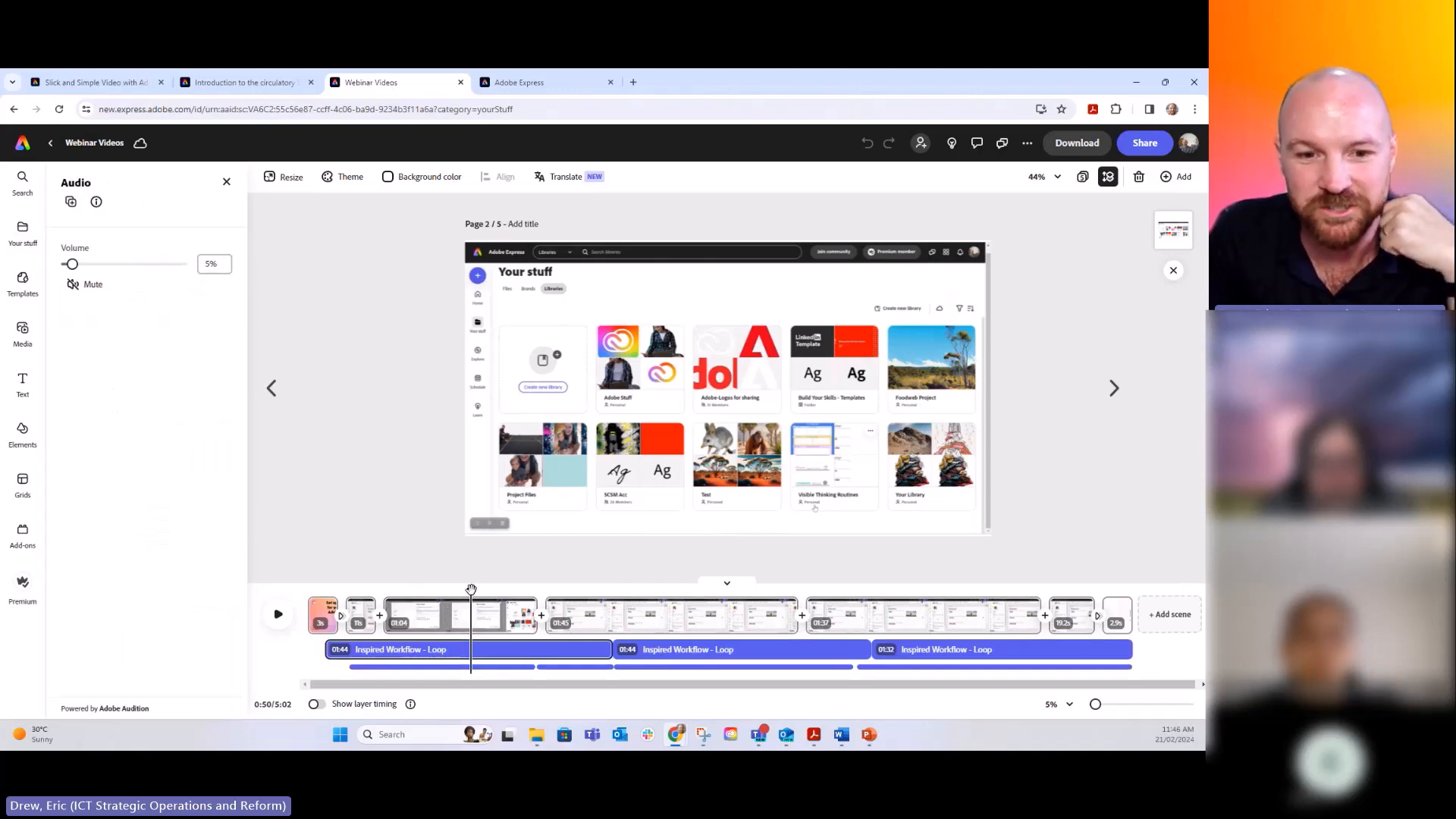
left_click_drag(471, 591, 378, 601)
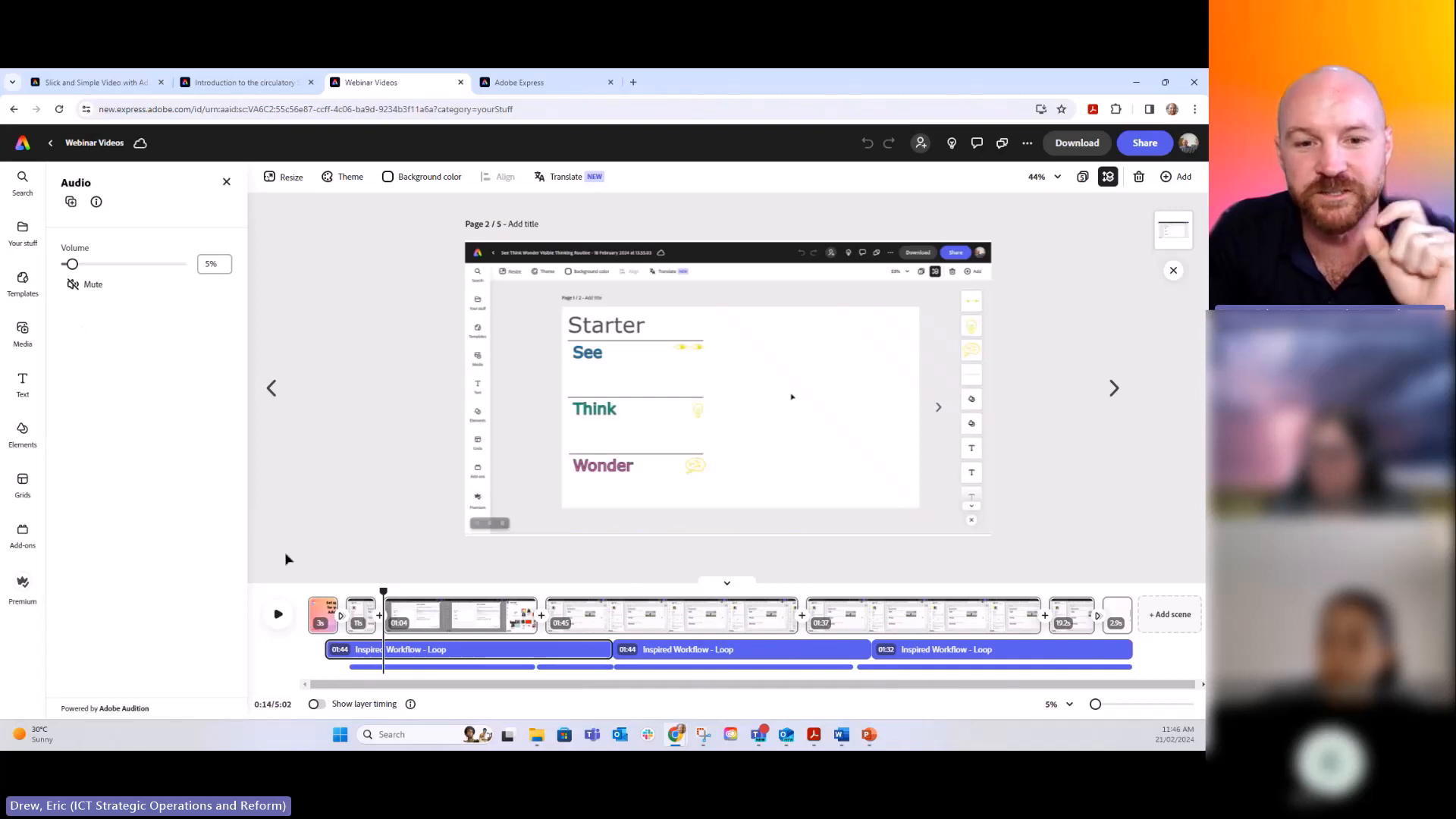
mouse_move(462, 658)
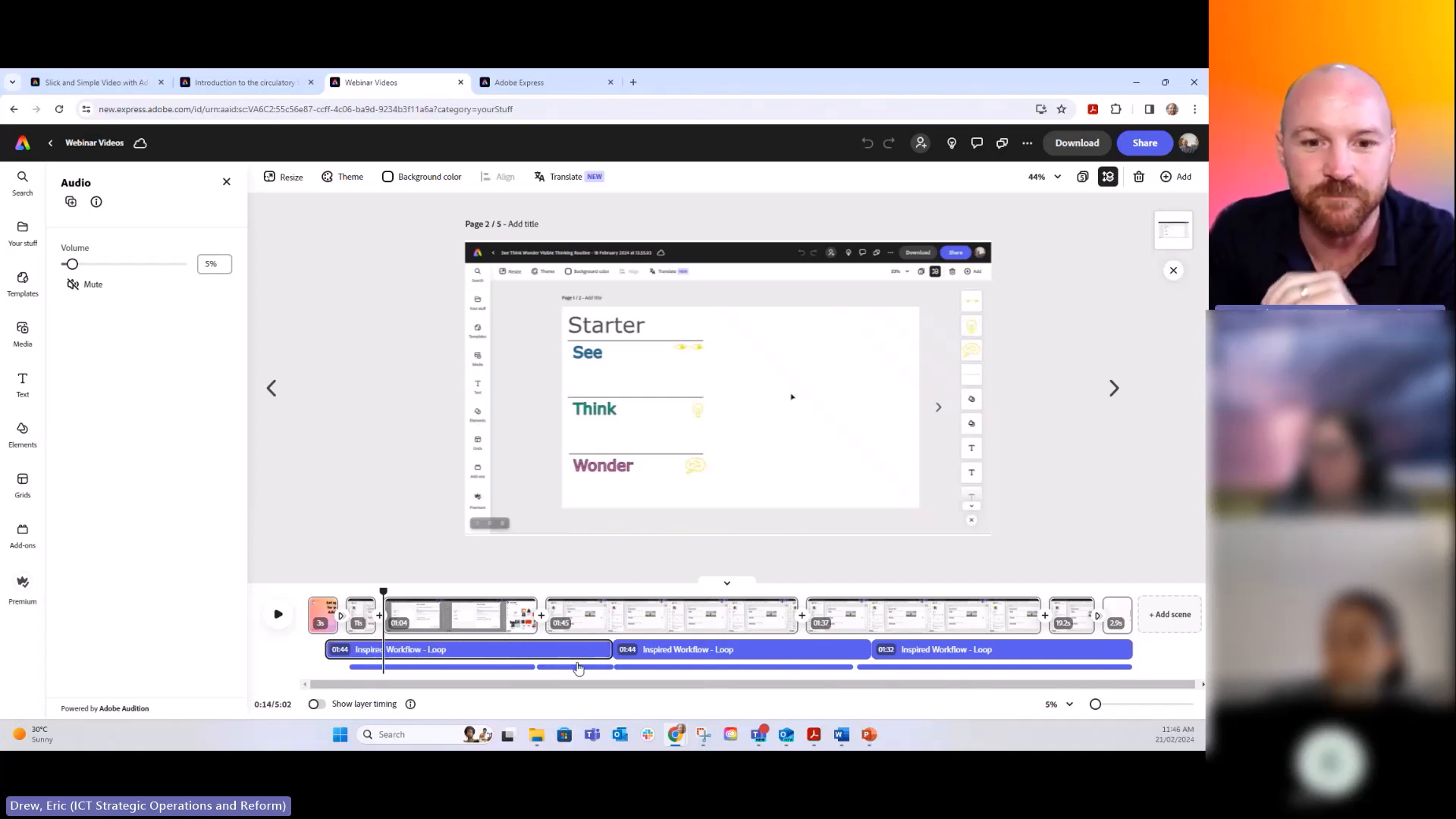
mouse_move(583, 664)
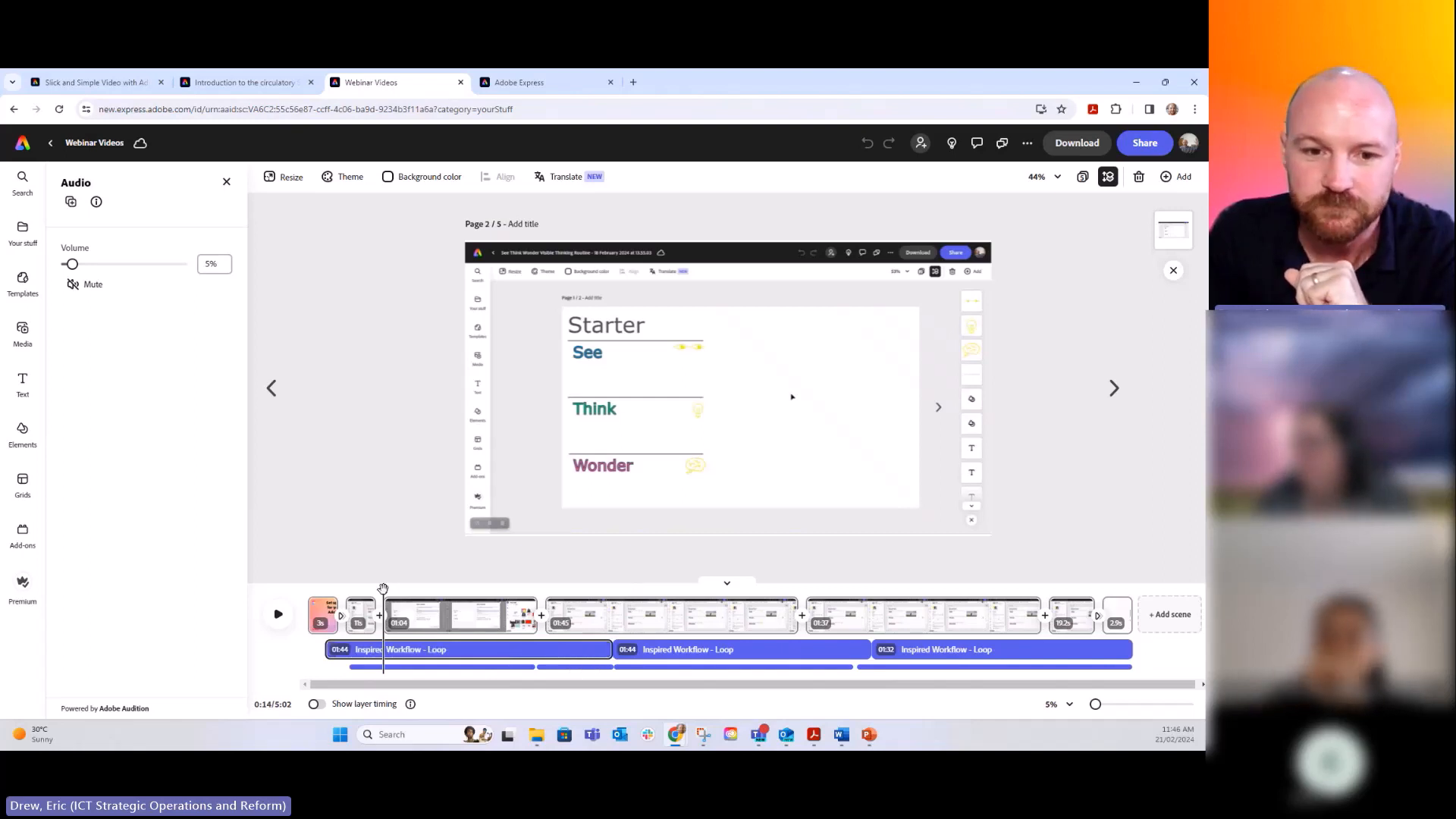
left_click_drag(381, 590, 304, 580)
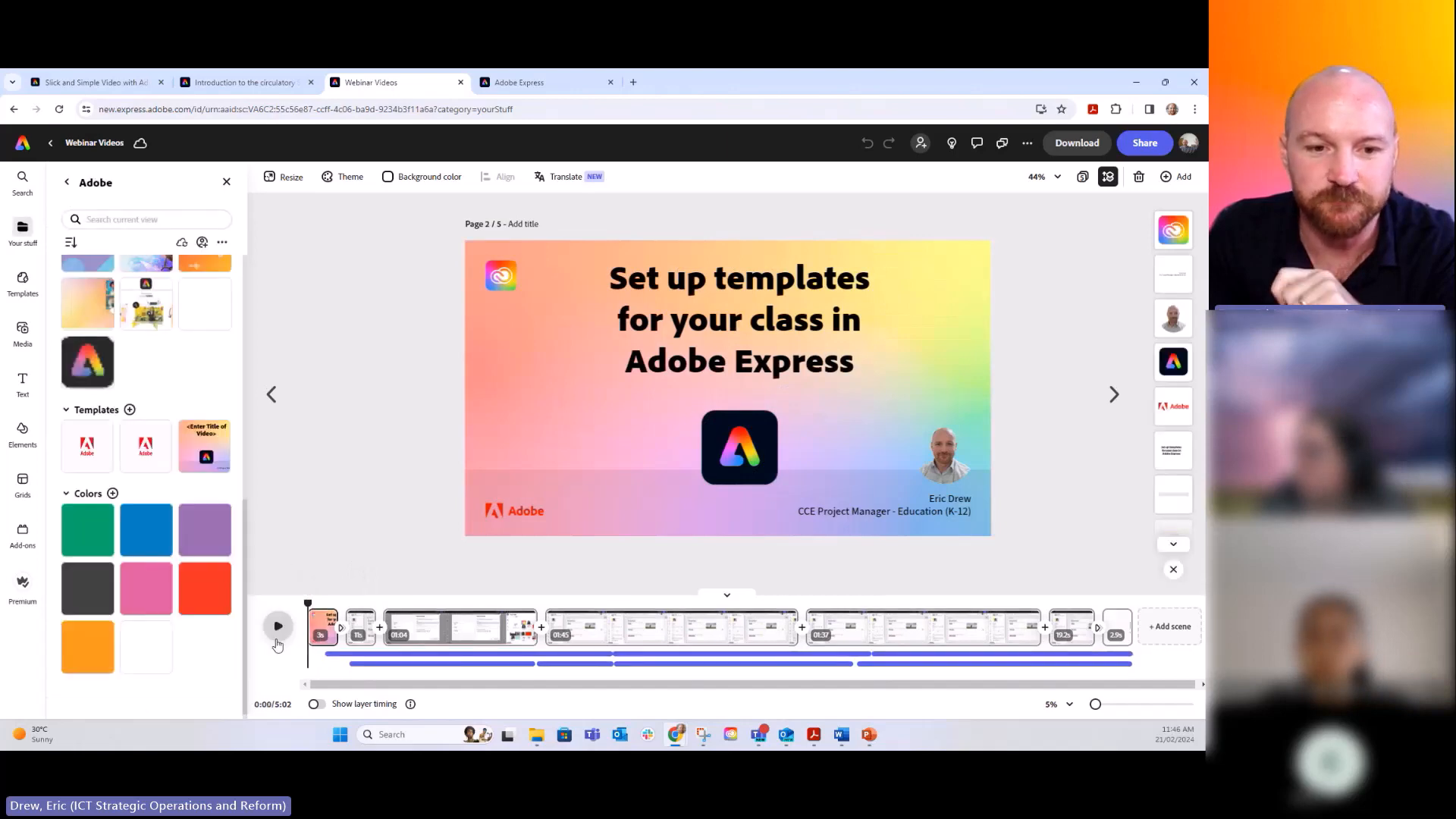
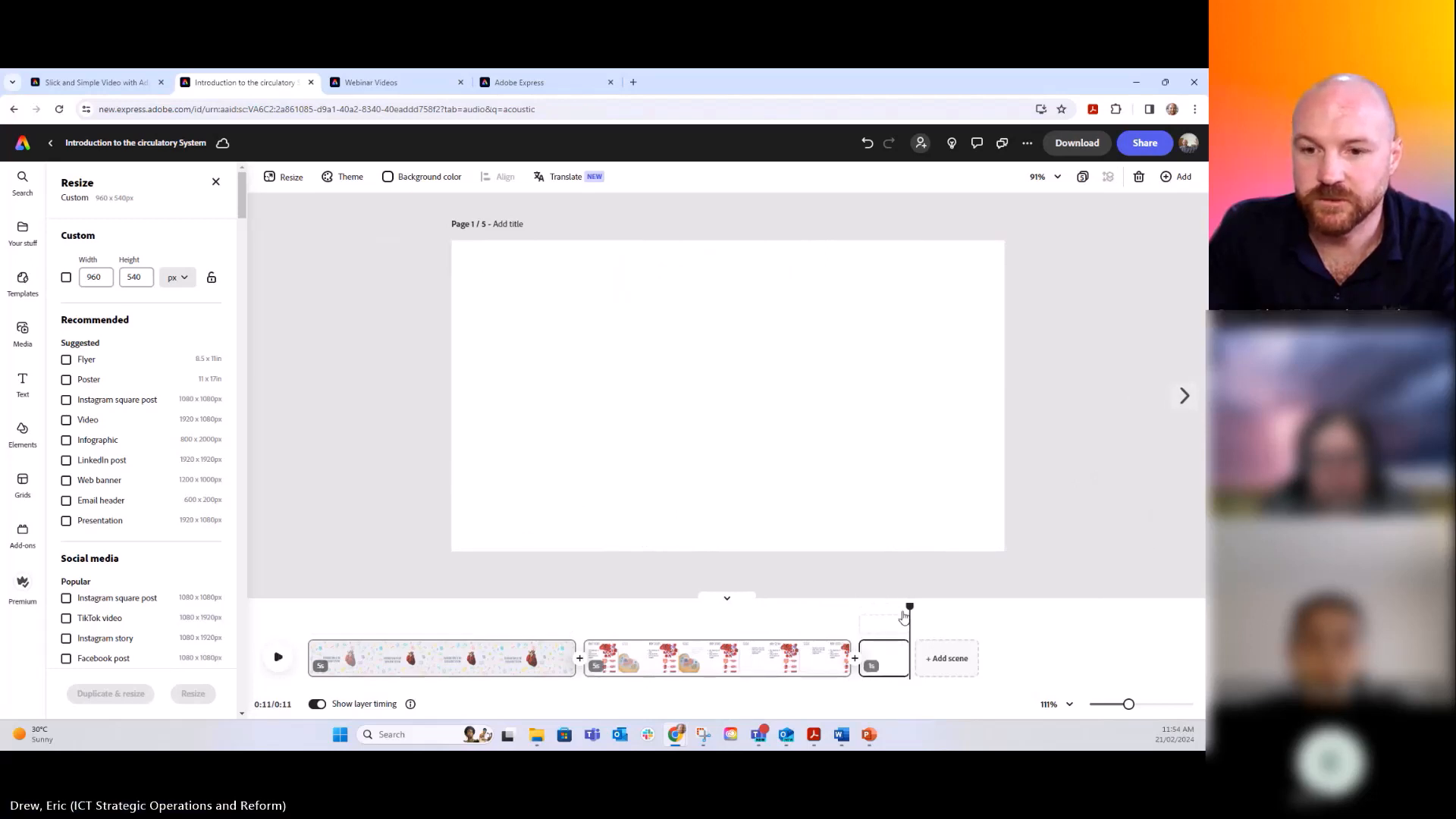
Extend the cell image's layer timing to the full 5 seconds of the second scene, then return the playhead to the start.
left_click_drag(910, 607, 659, 630)
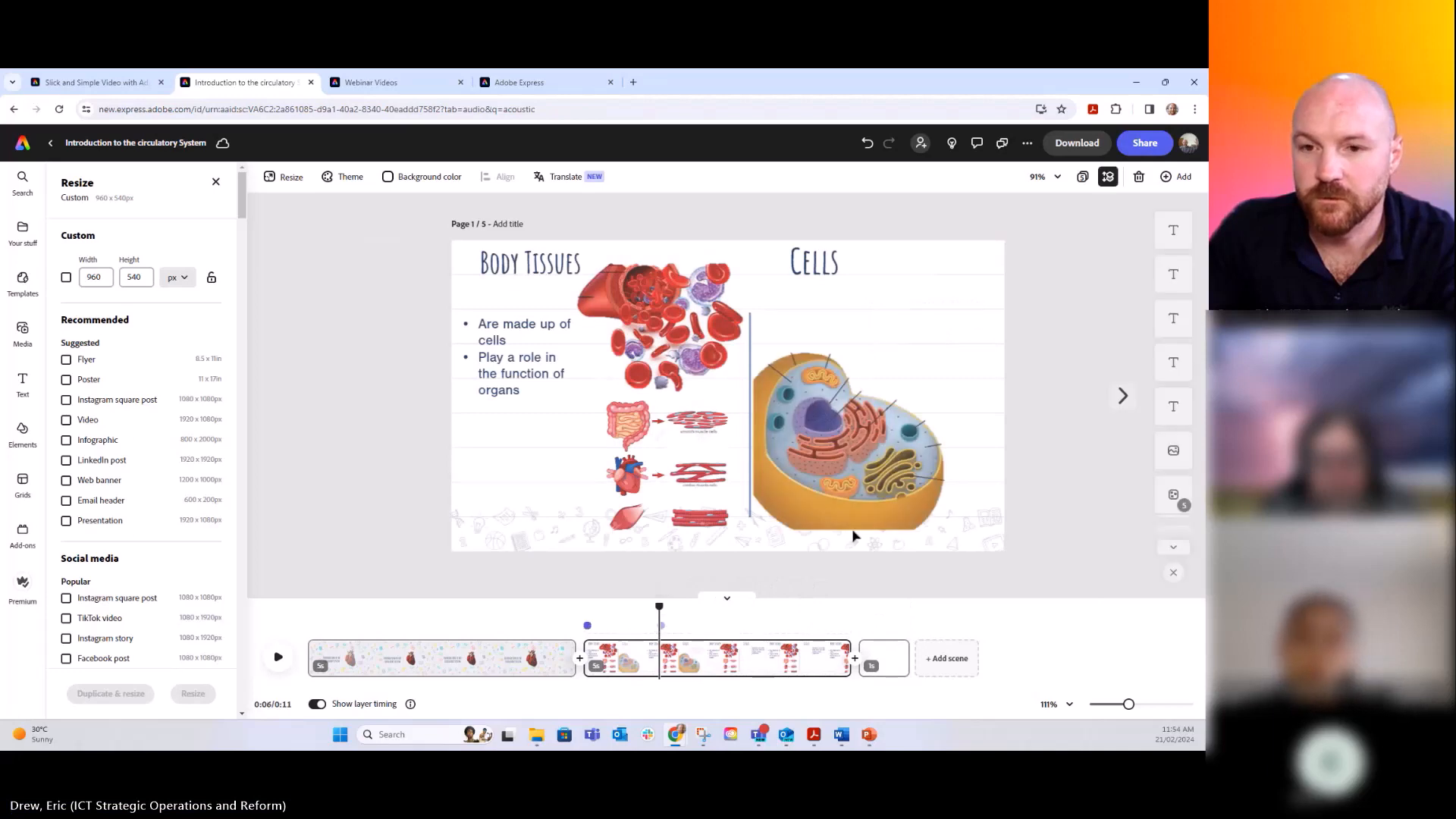
left_click(855, 510)
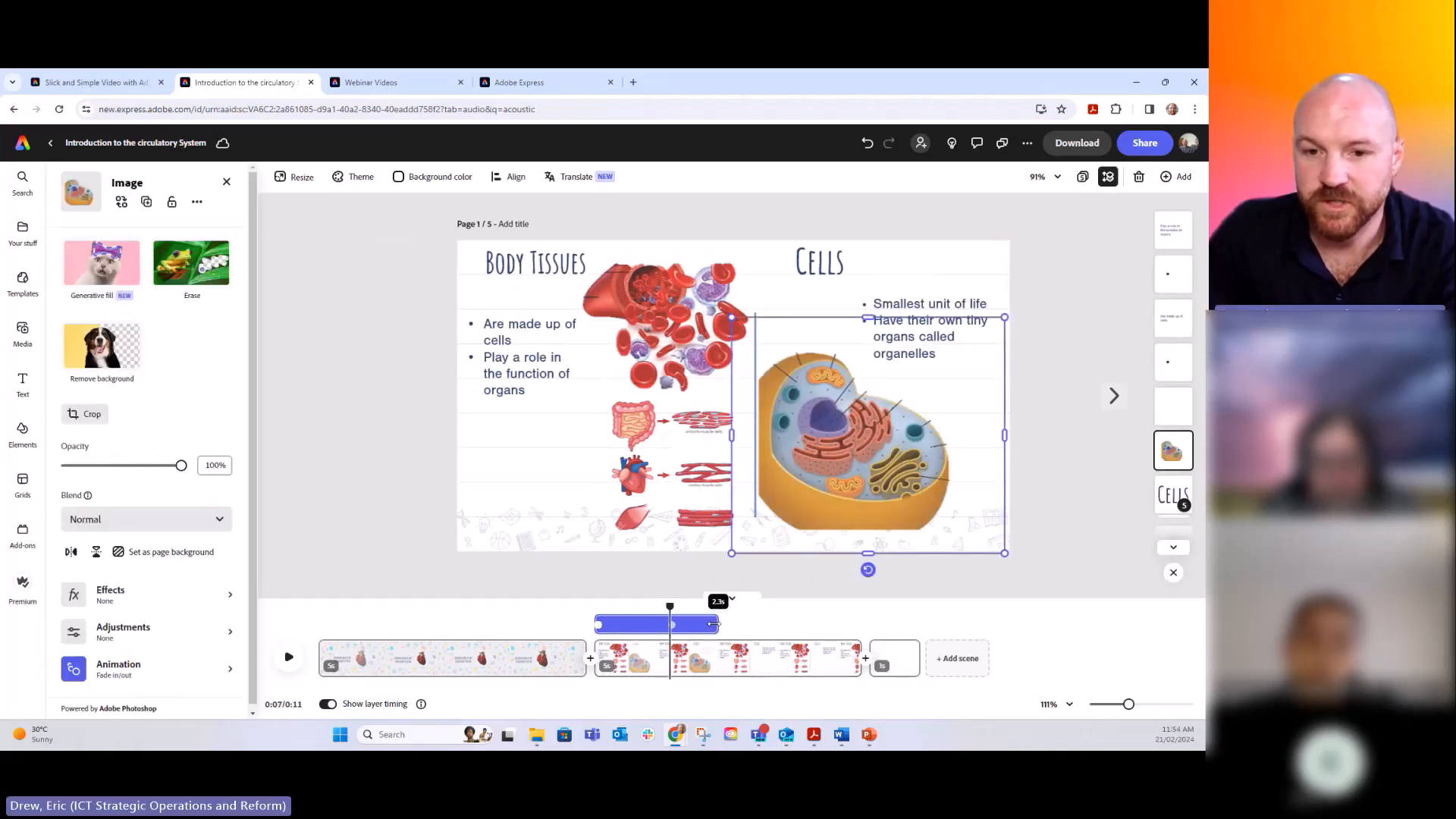
left_click_drag(718, 623, 857, 622)
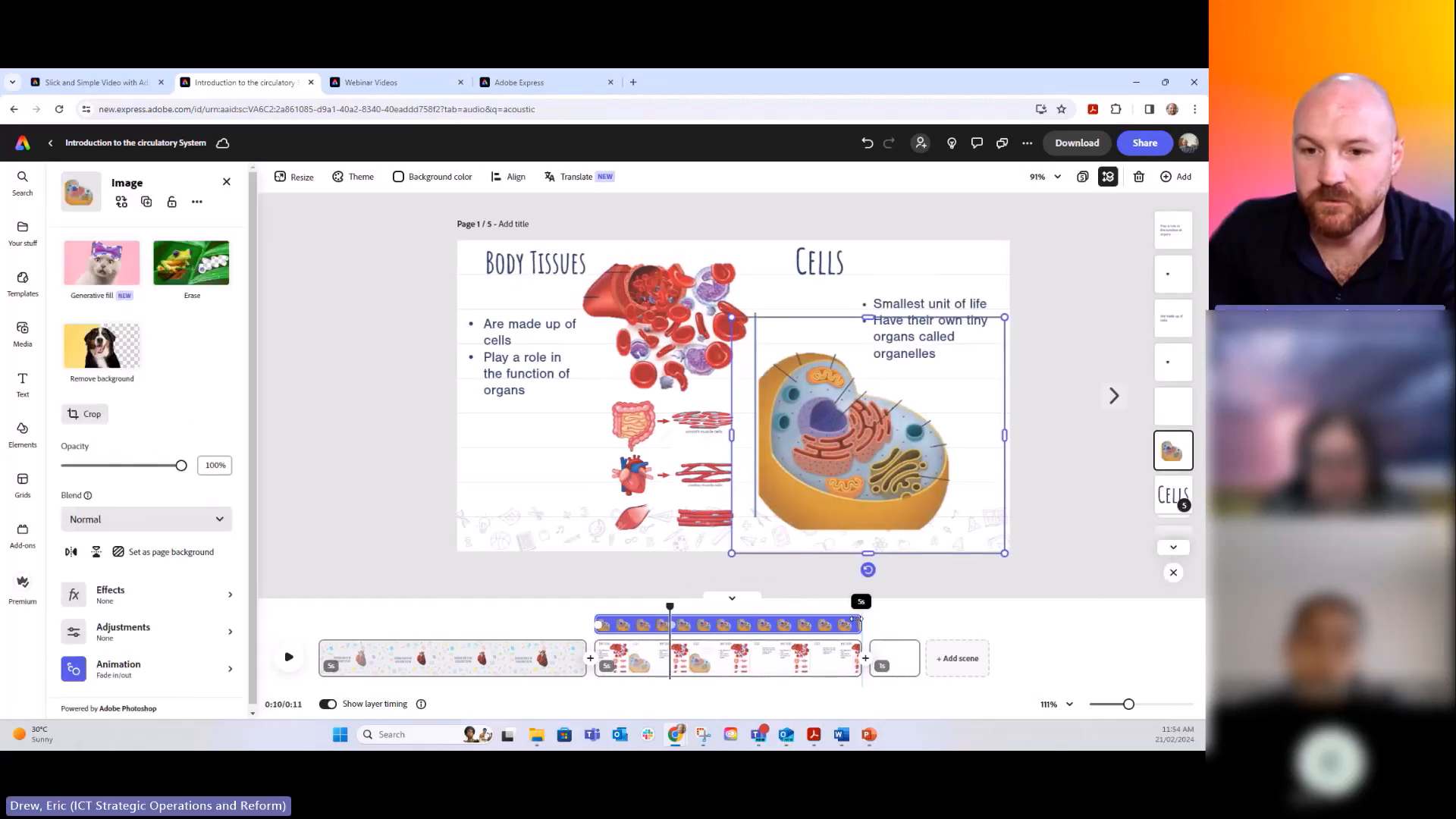
left_click(995, 589)
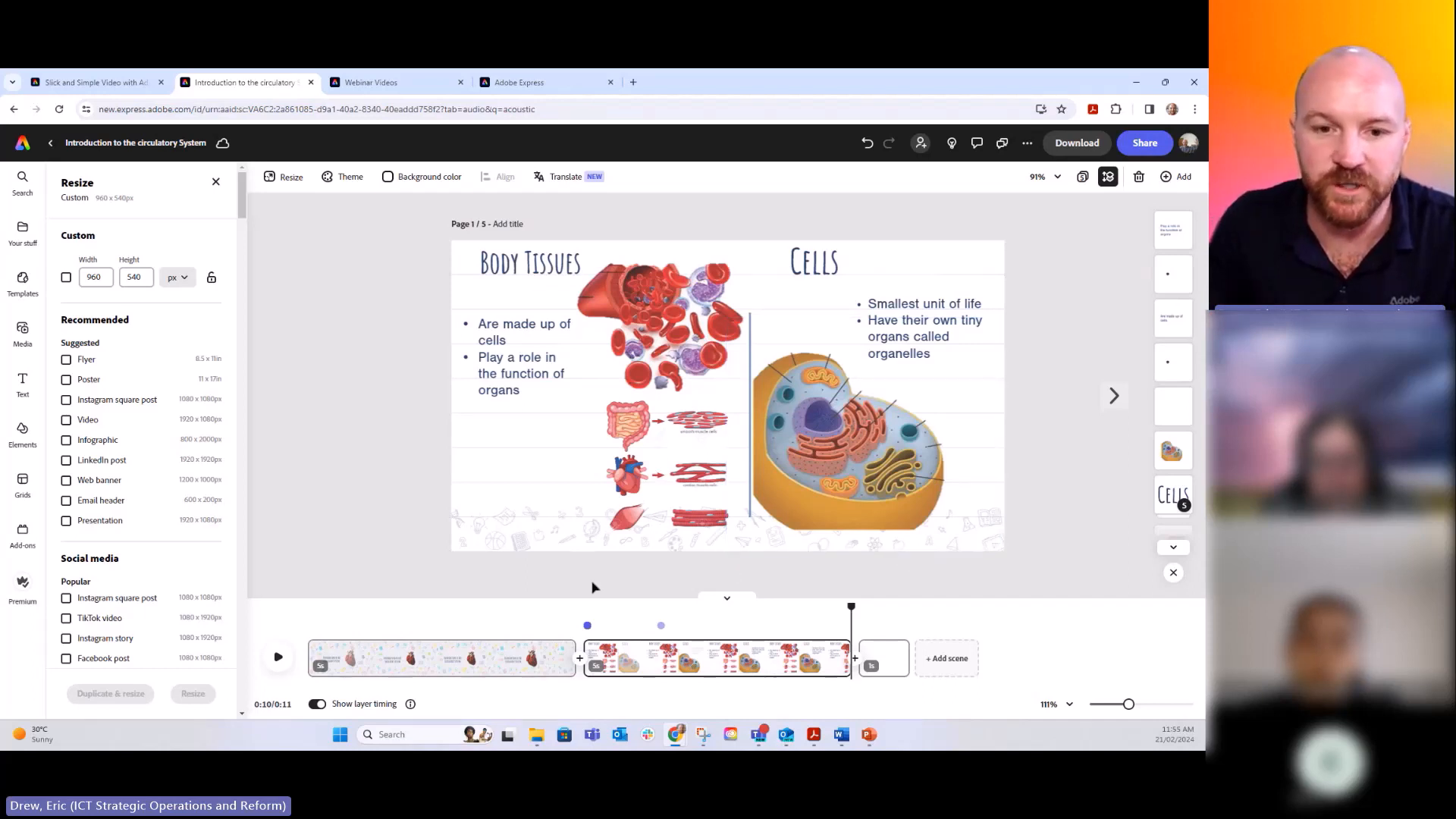
left_click_drag(841, 605, 305, 619)
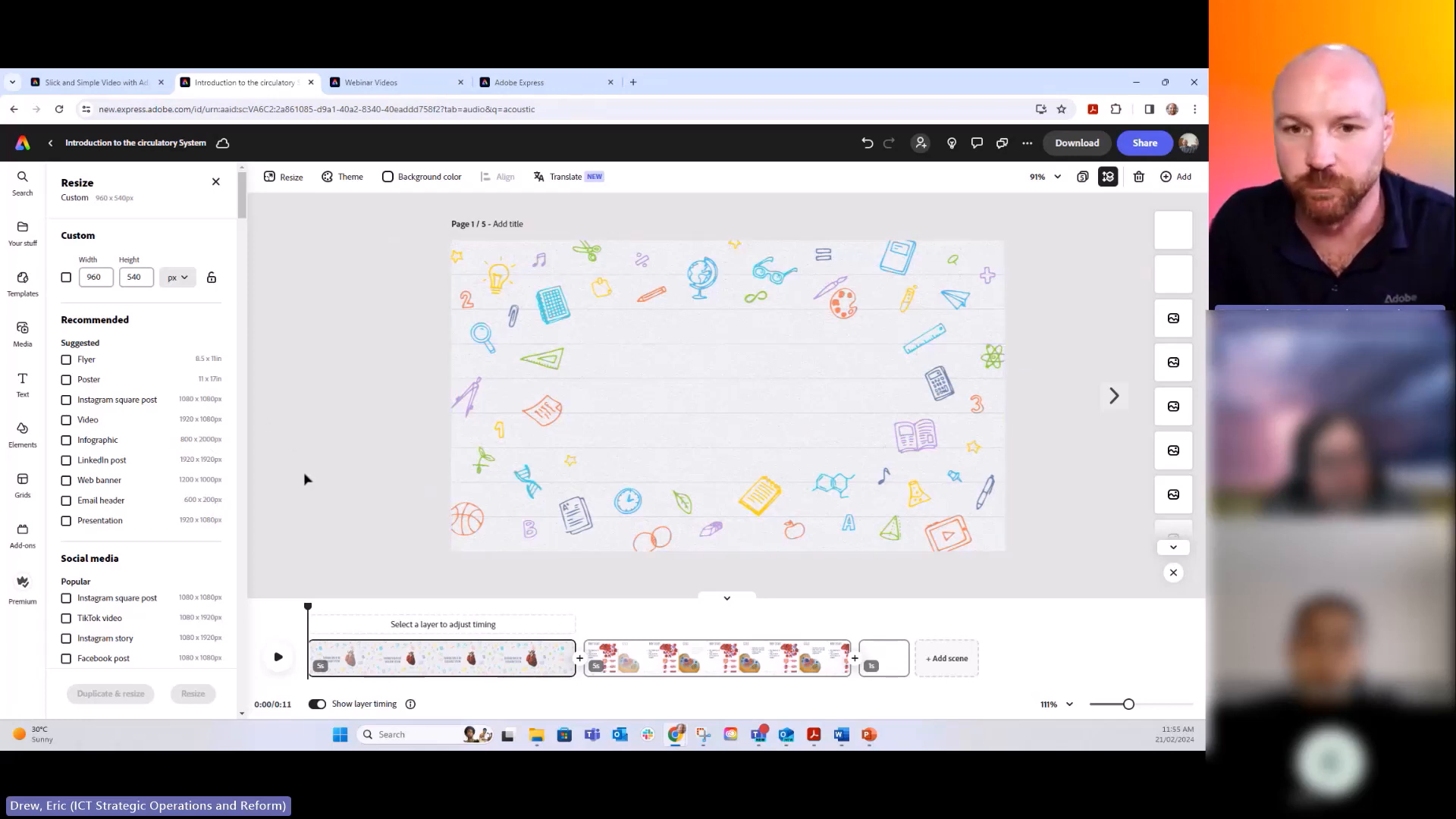
Switch to the Adobe Express home page, dismiss the converted PDF prompt and open the Animate from audio quick action.
left_click(513, 83)
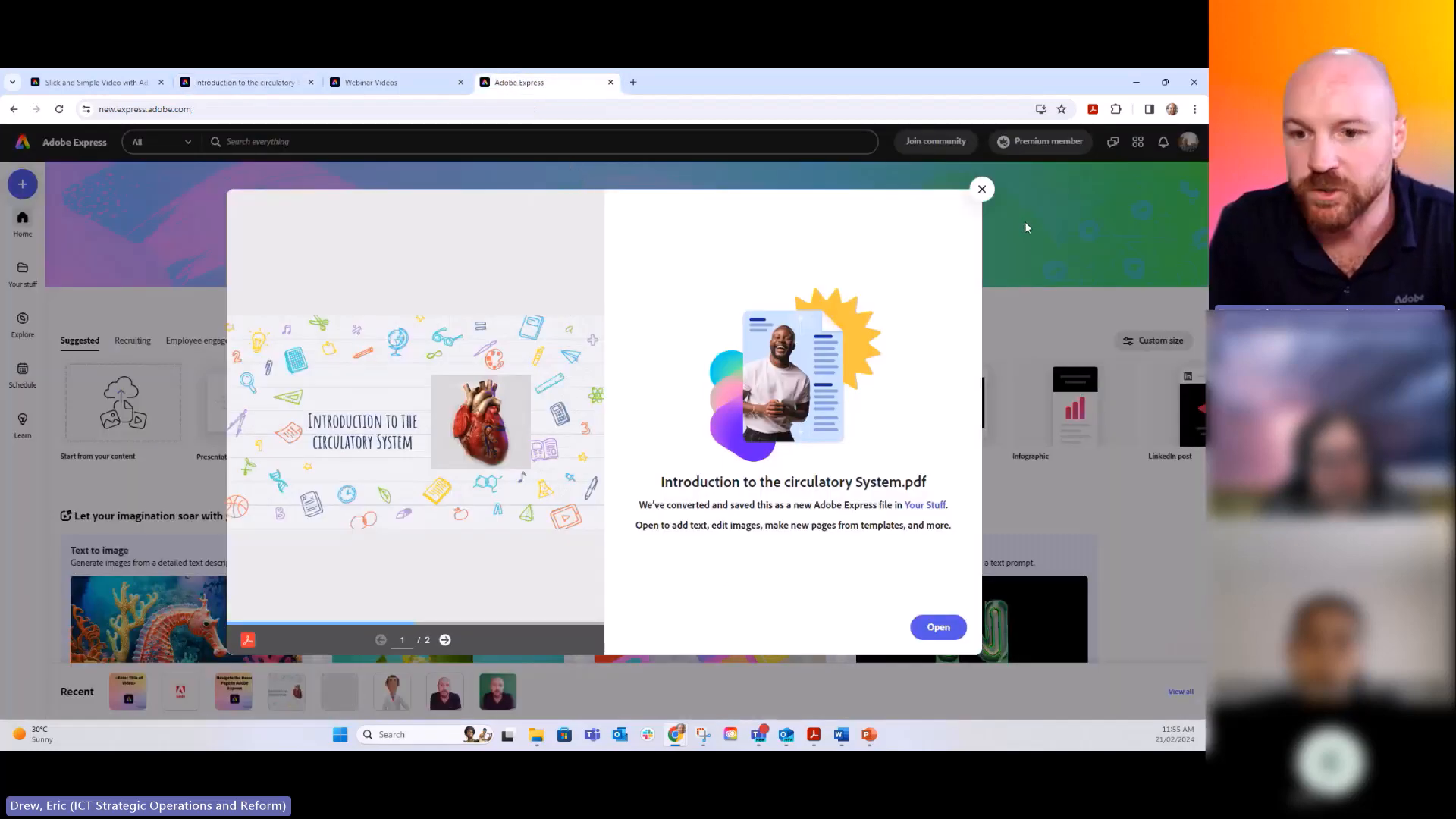
left_click(981, 188)
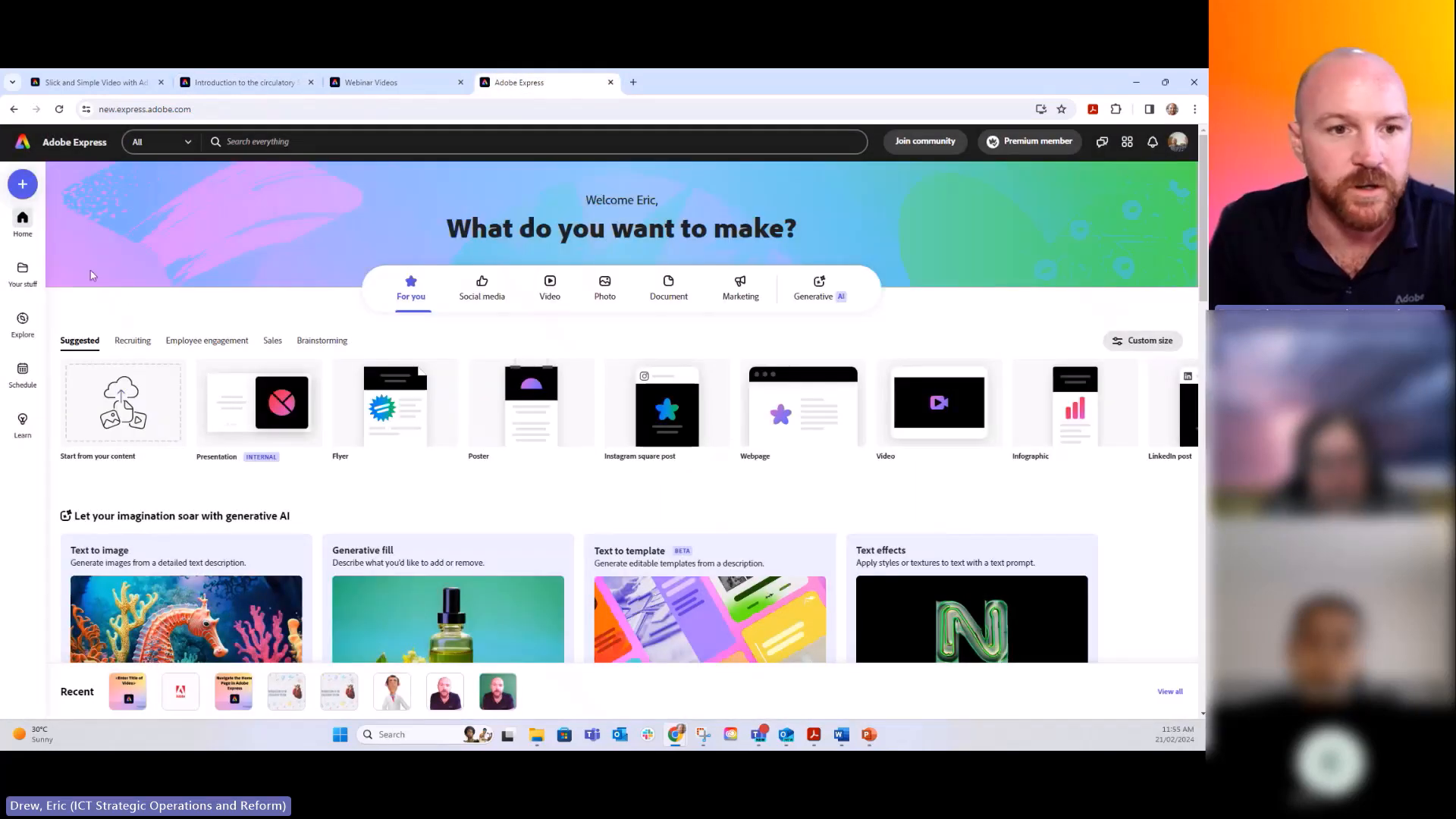
left_click(24, 191)
left_click(189, 225)
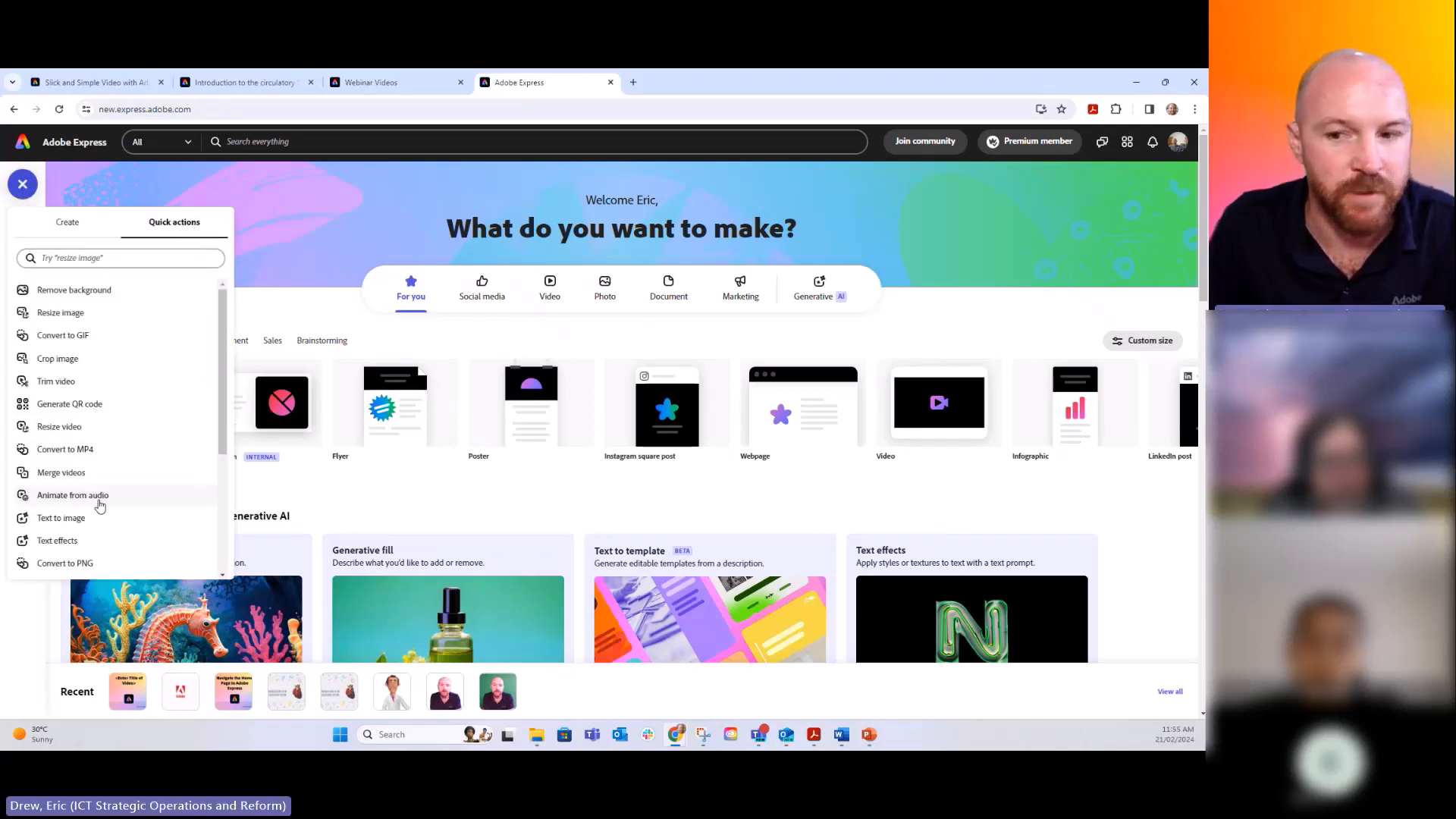
left_click(72, 495)
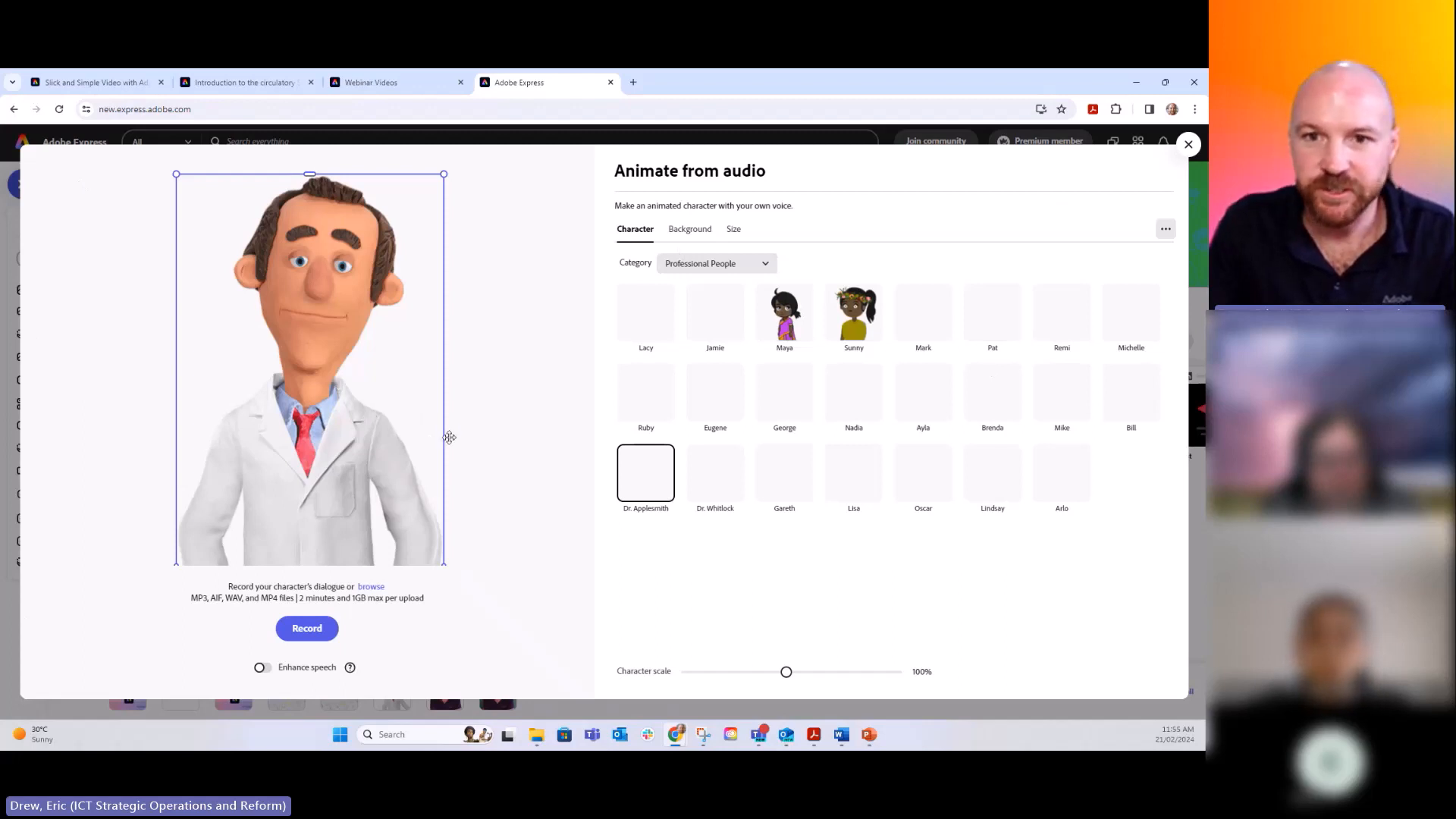
Look through the background and size options for the animated character, then return to the character choices.
left_click(690, 232)
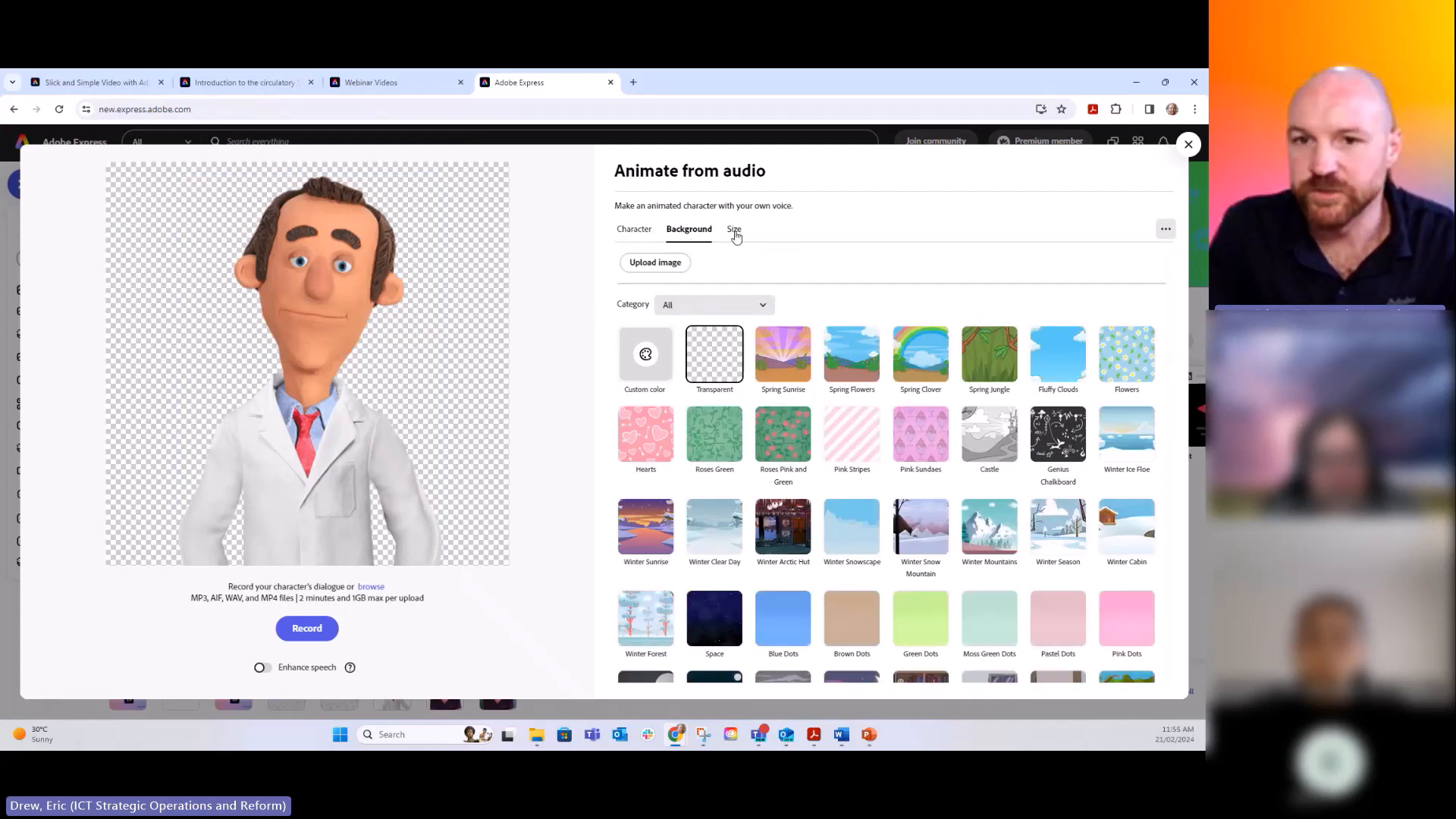
left_click(734, 231)
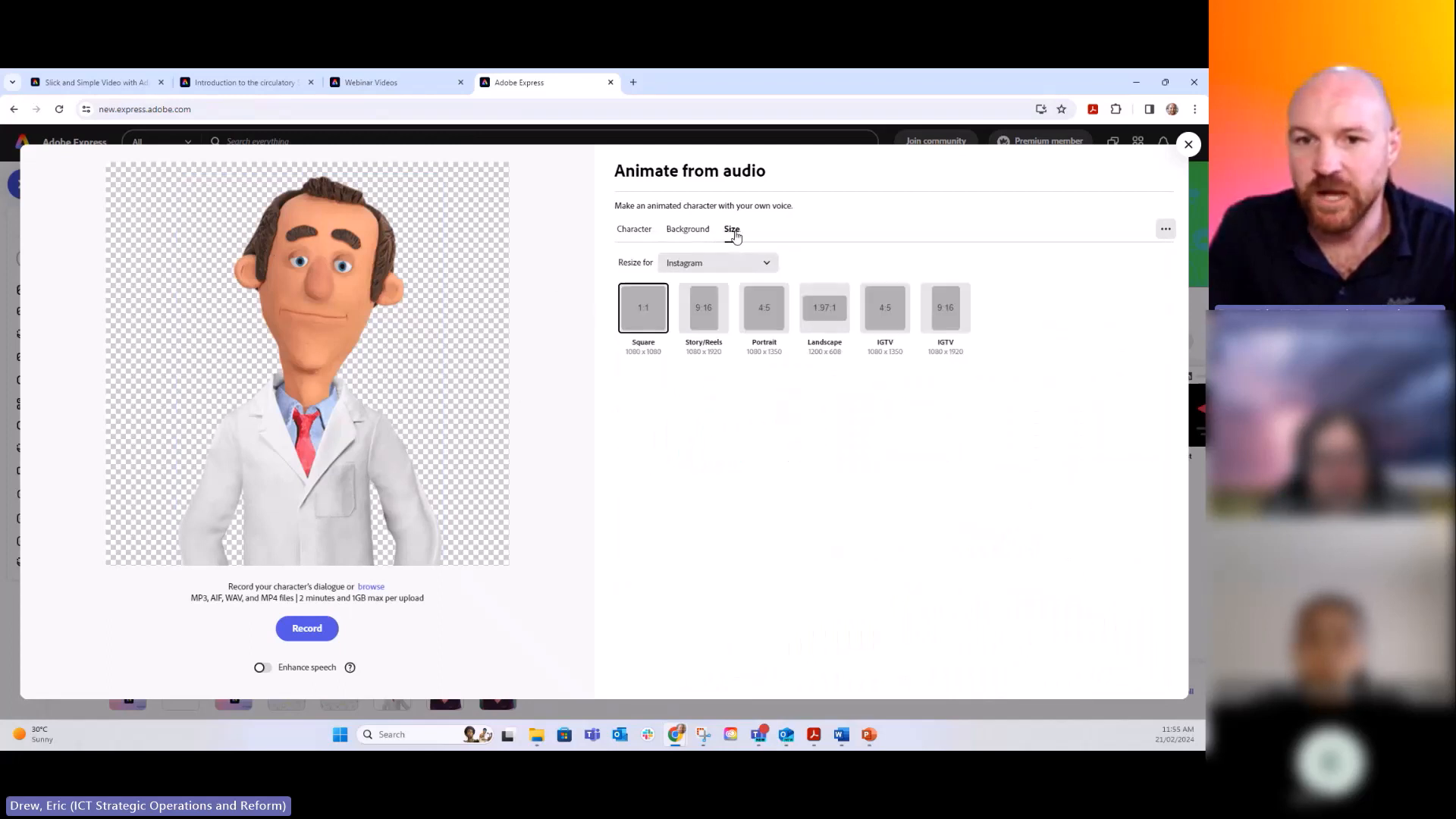
left_click(635, 230)
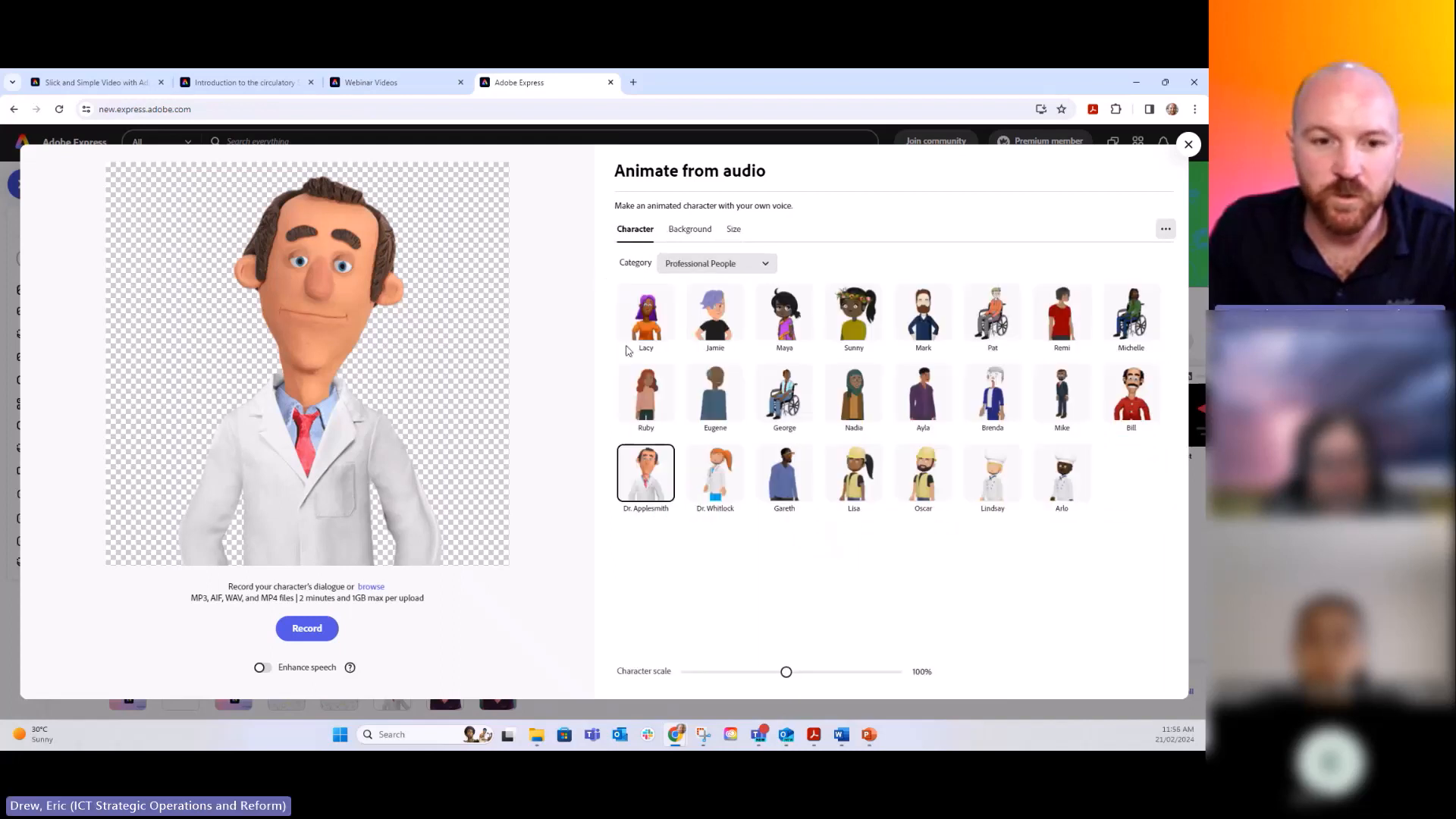
Enable Enhance speech and record about 8 seconds of dialogue for the Dr. Applesmith character.
left_click(260, 669)
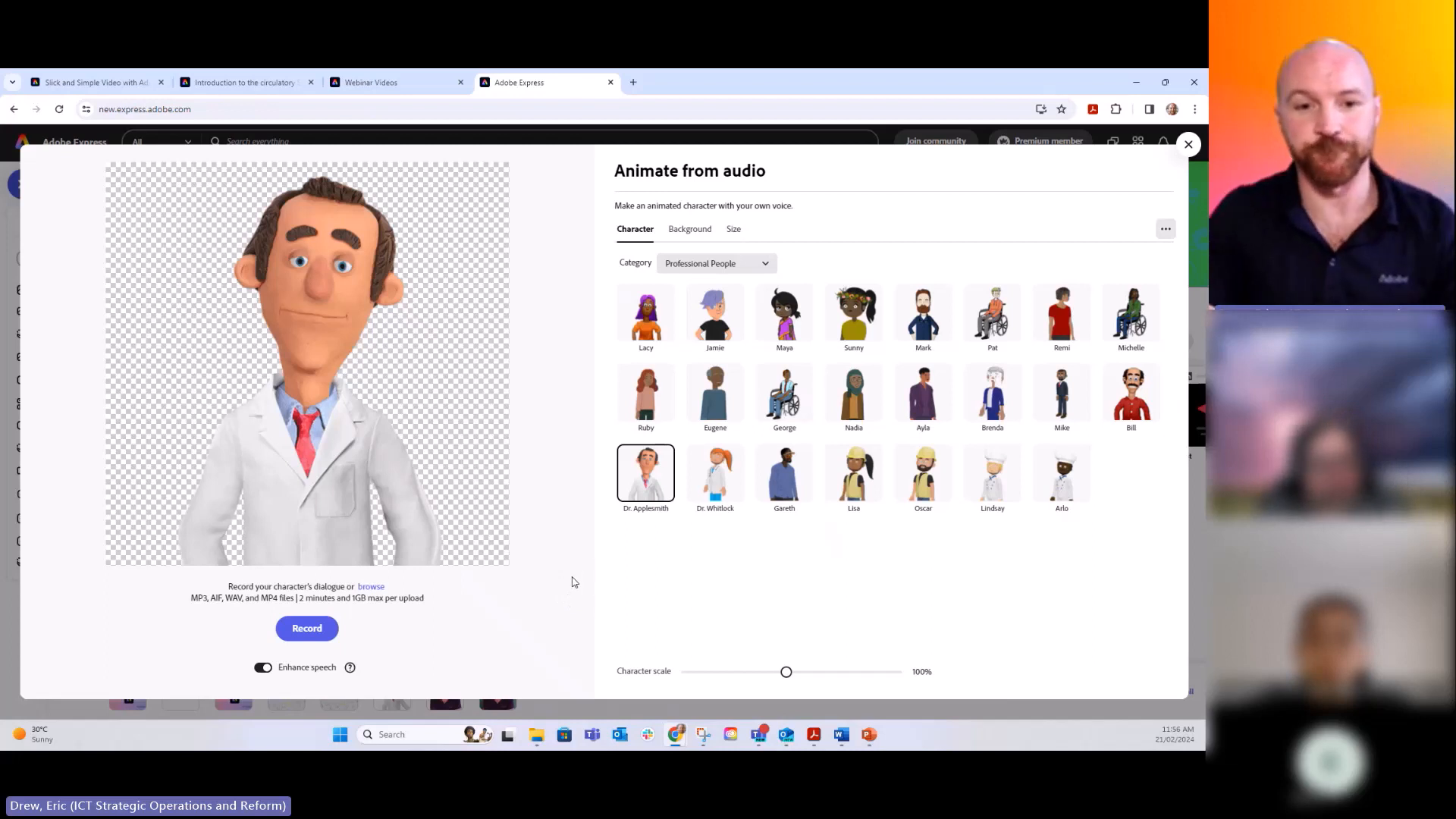
left_click(330, 631)
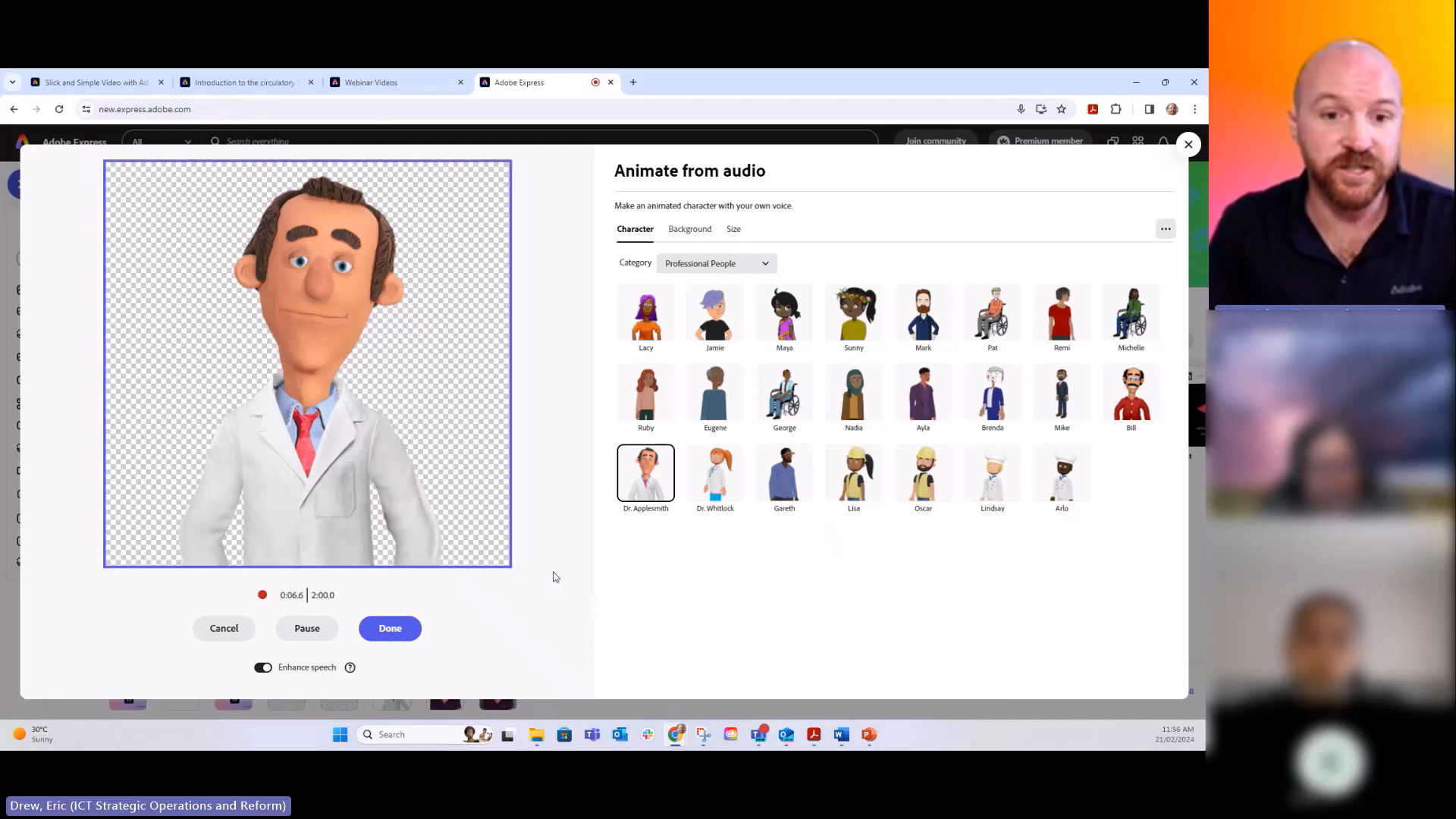
left_click(384, 633)
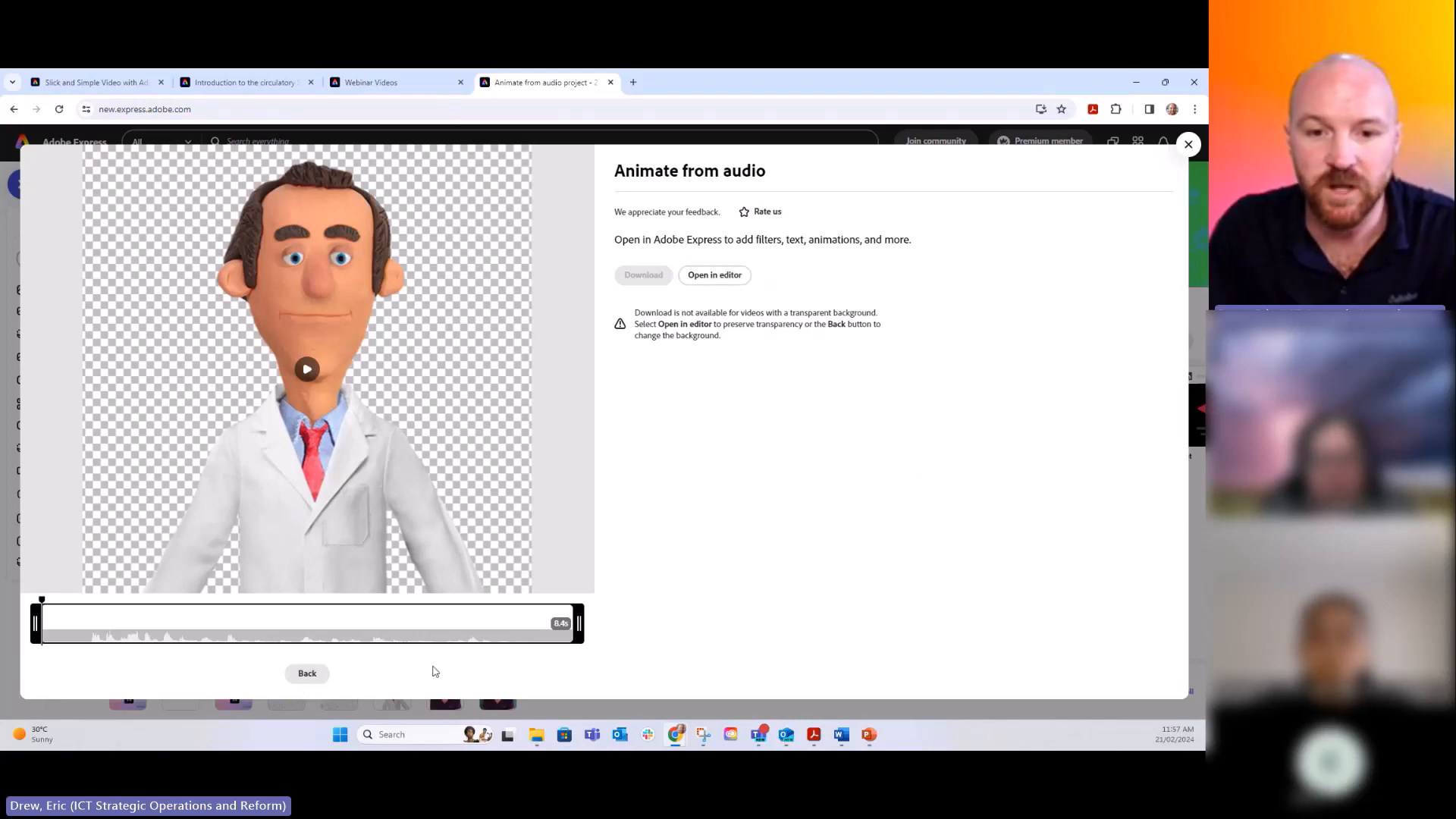
Open the animated Dr. Applesmith character in the editor and play back the clip.
left_click(714, 275)
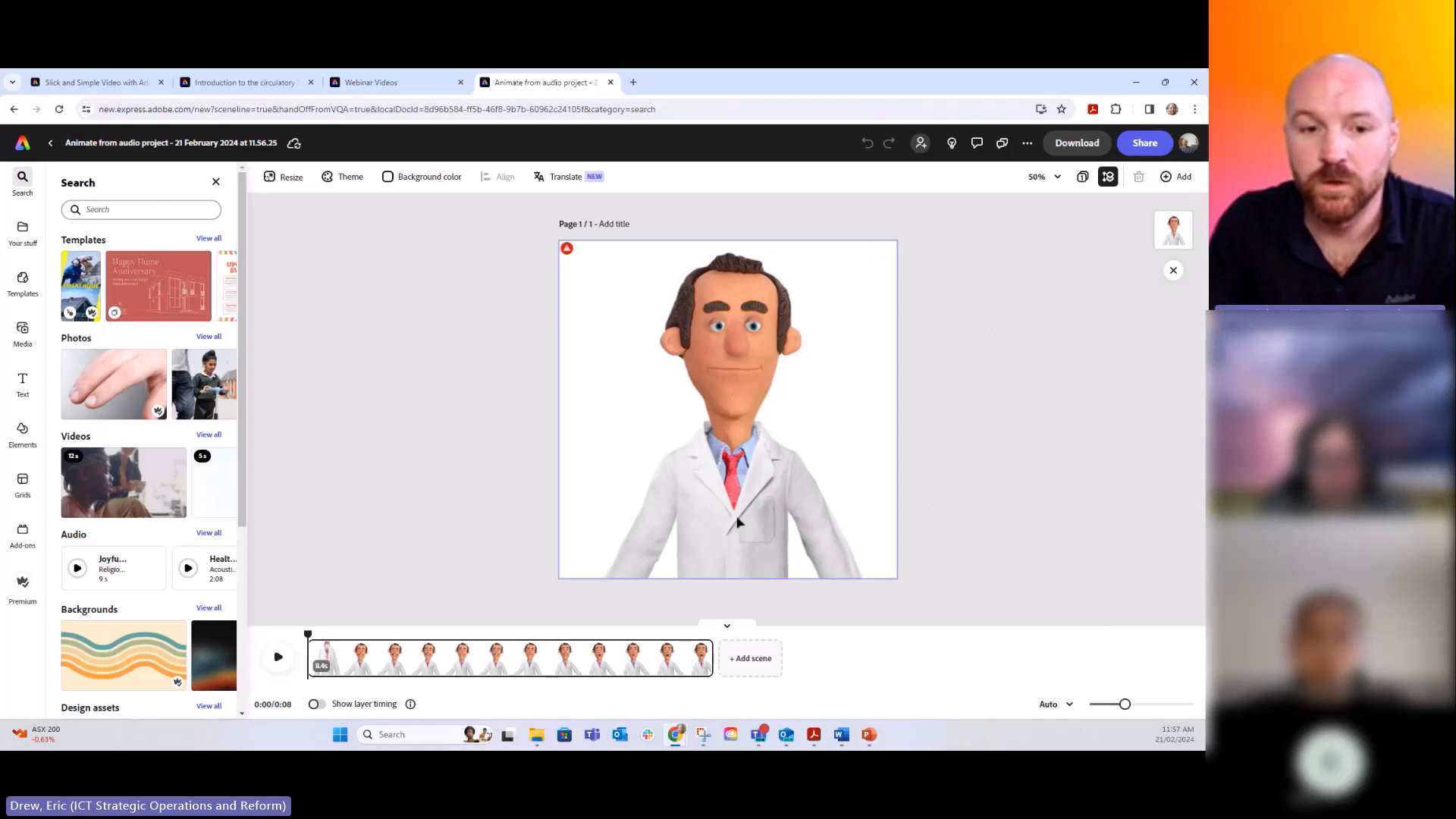
left_click(278, 658)
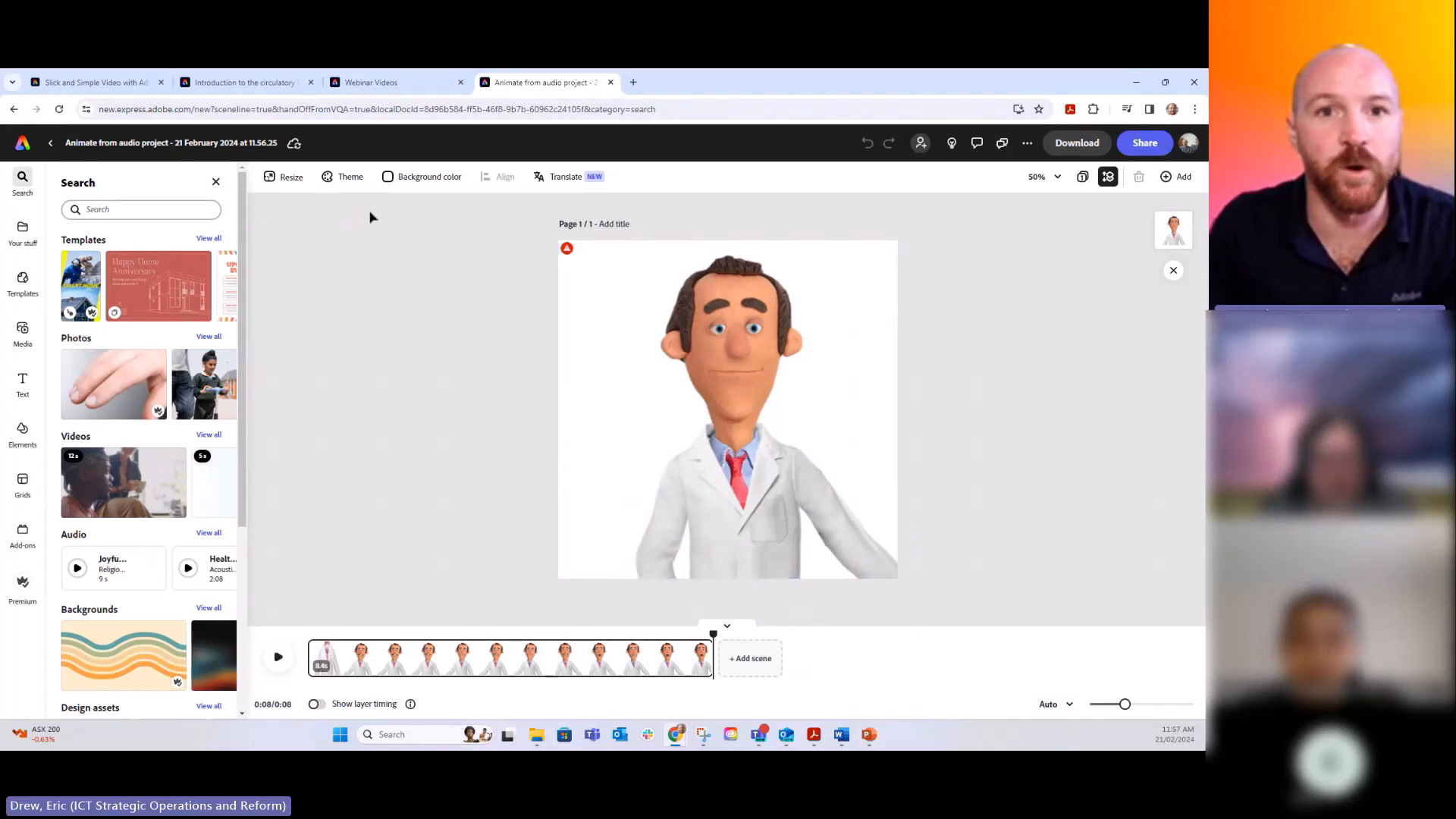
Switch to the circulatory system project and examine the options for adding the saved Circulatory system AfromA file, then close them.
left_click(242, 82)
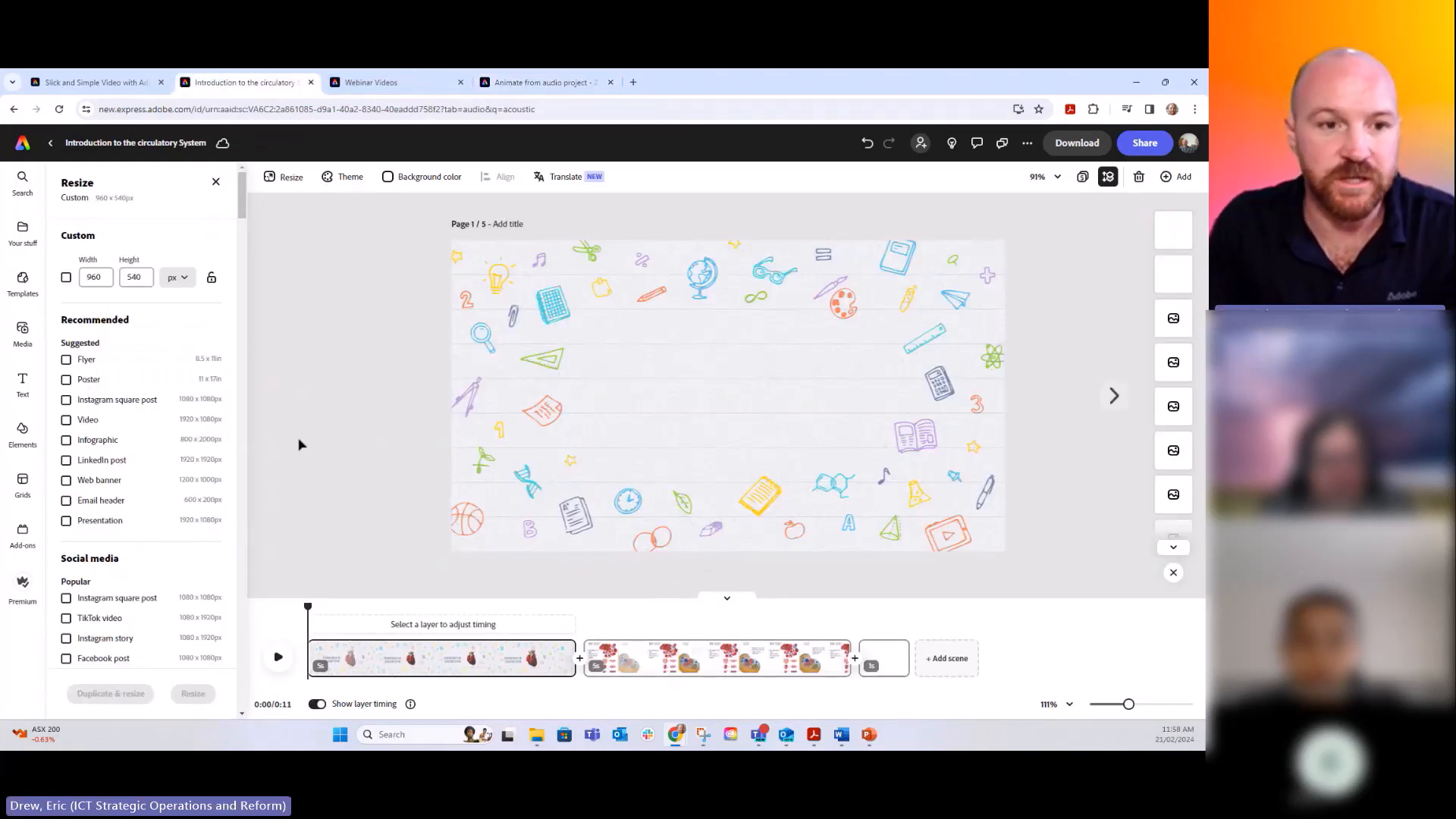
left_click(22, 228)
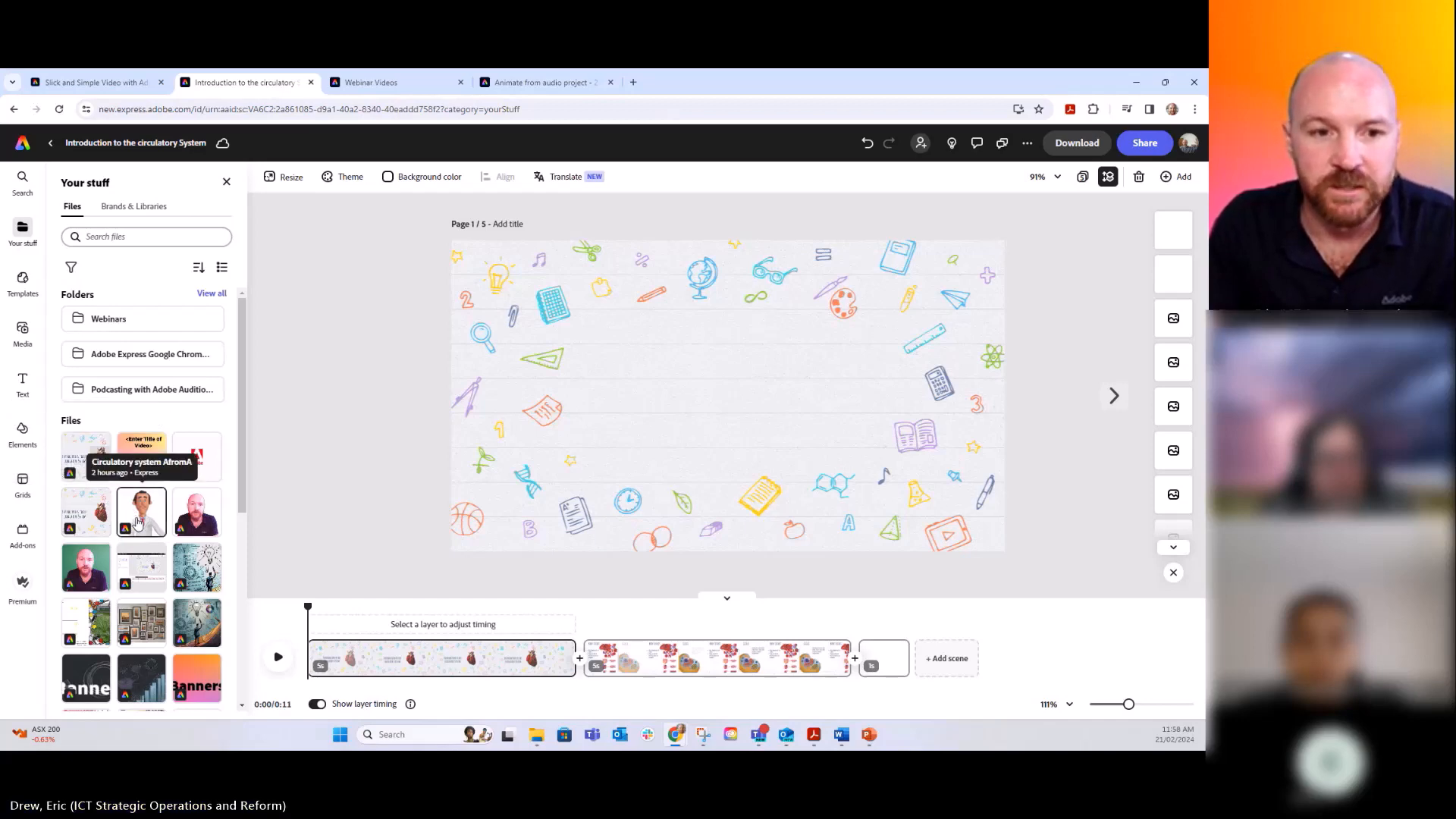
left_click(138, 521)
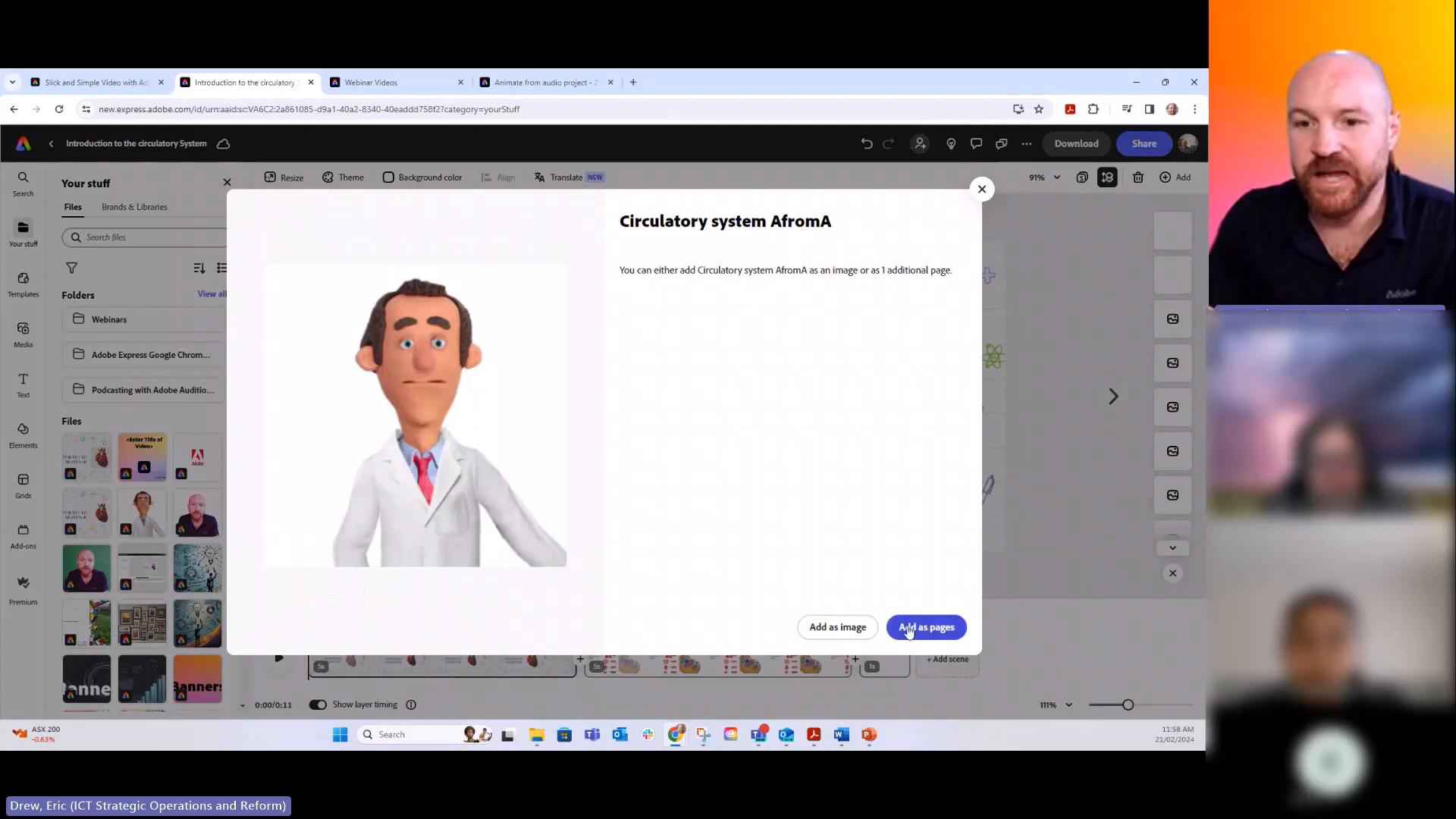
left_click(982, 190)
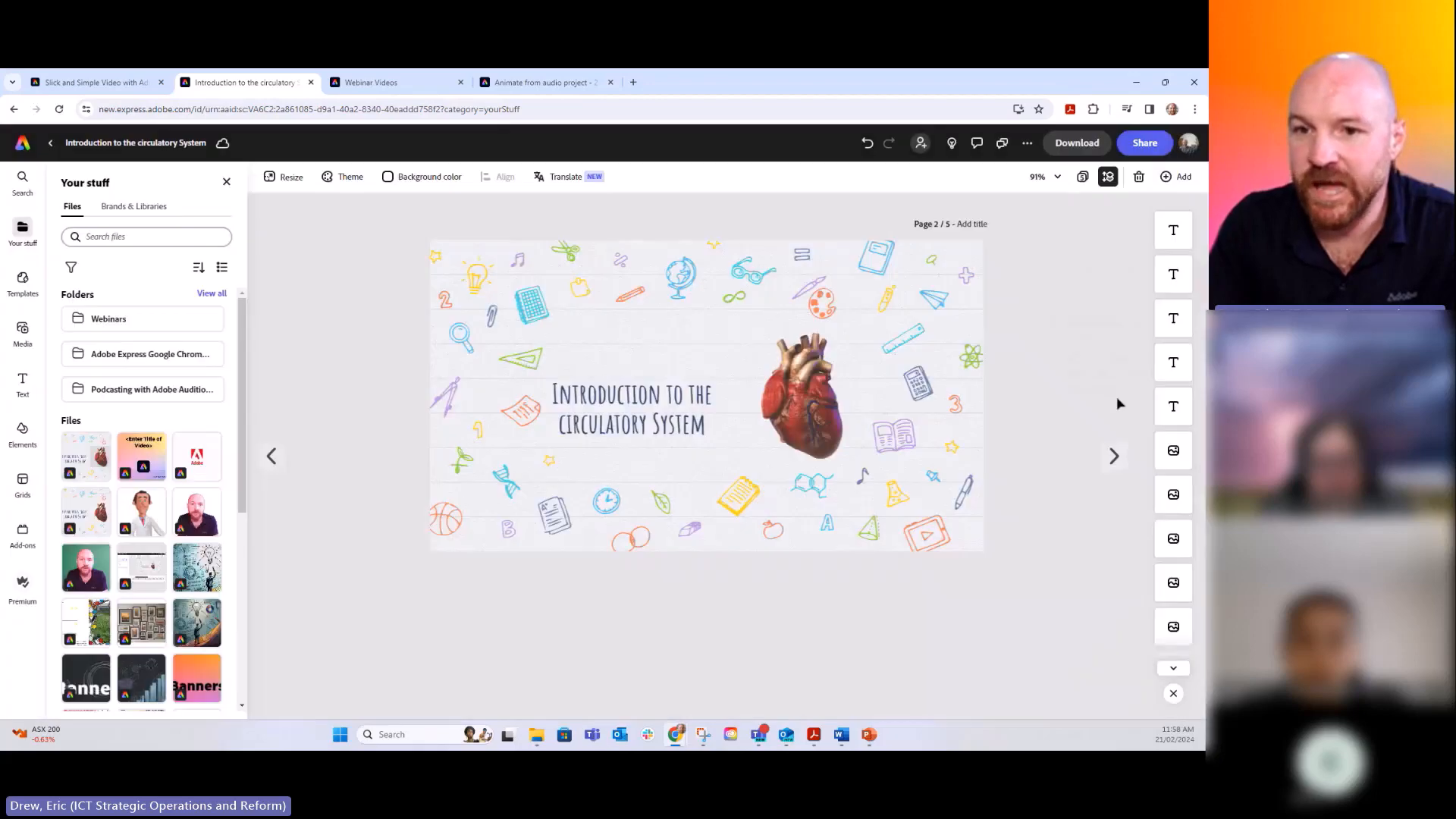
Copy the animated character video from page 3 and paste it onto the title scene of page 1.
left_click(1115, 455)
left_click(1115, 455)
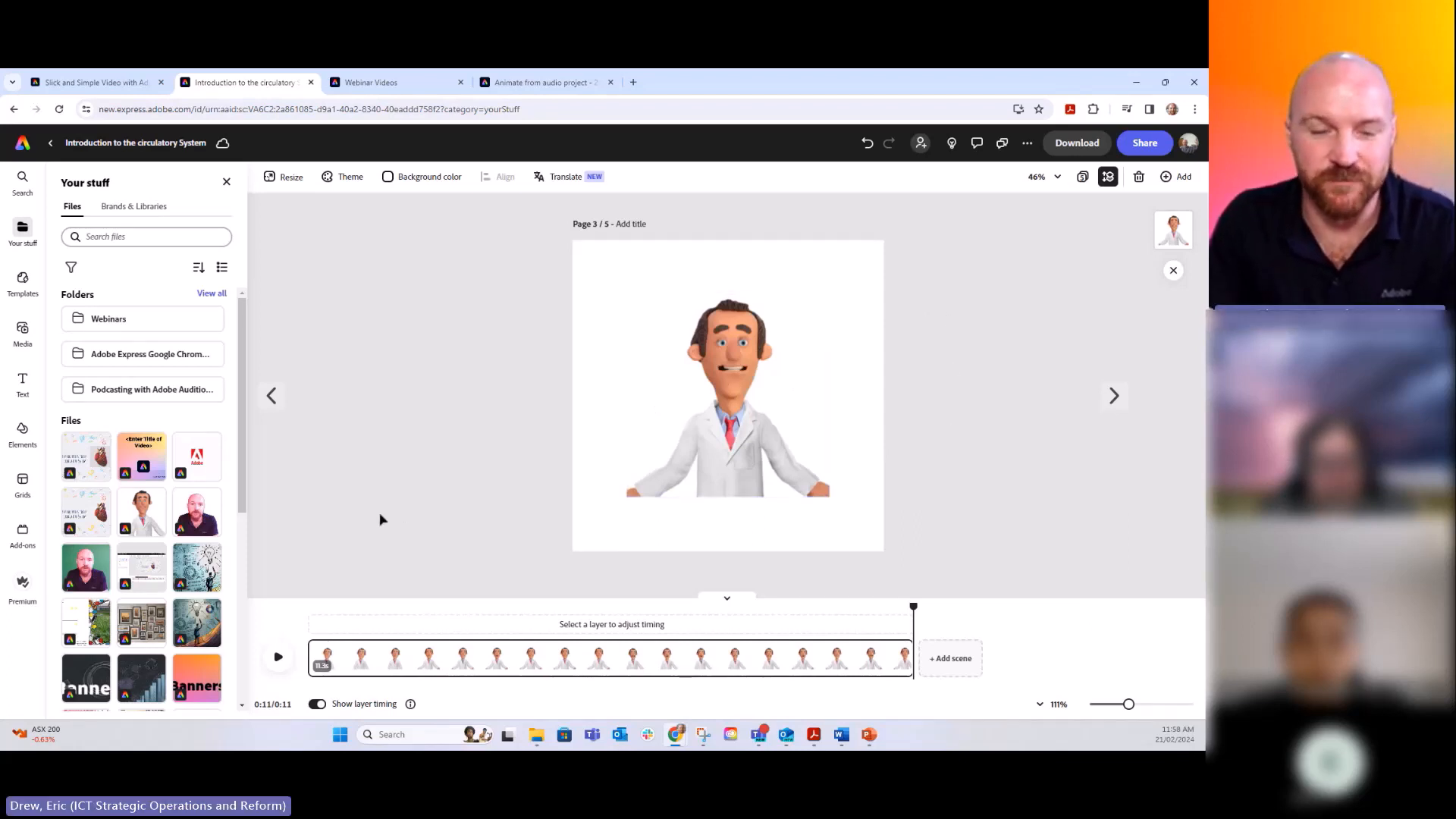
left_click(781, 423)
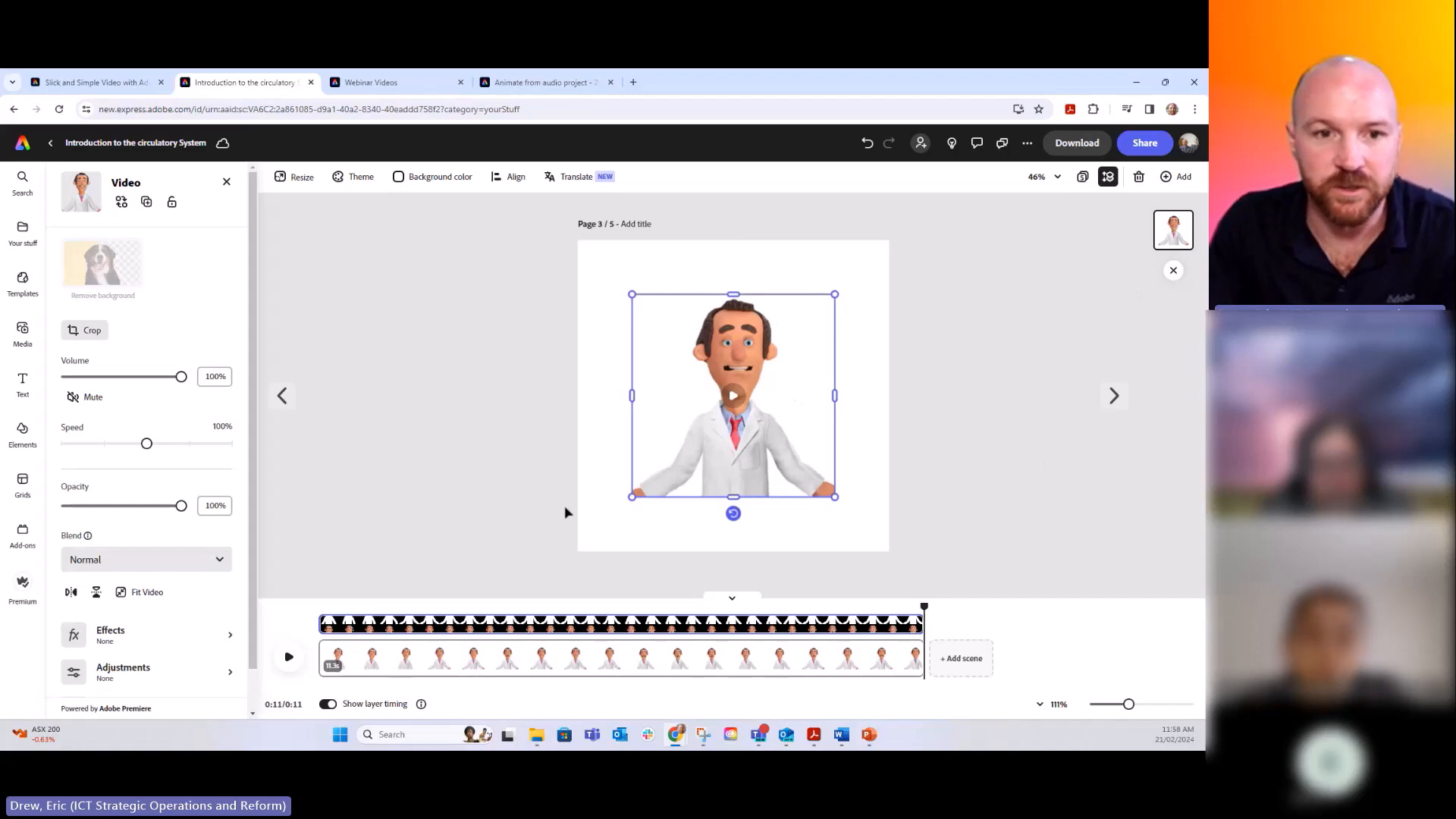
left_click(281, 398)
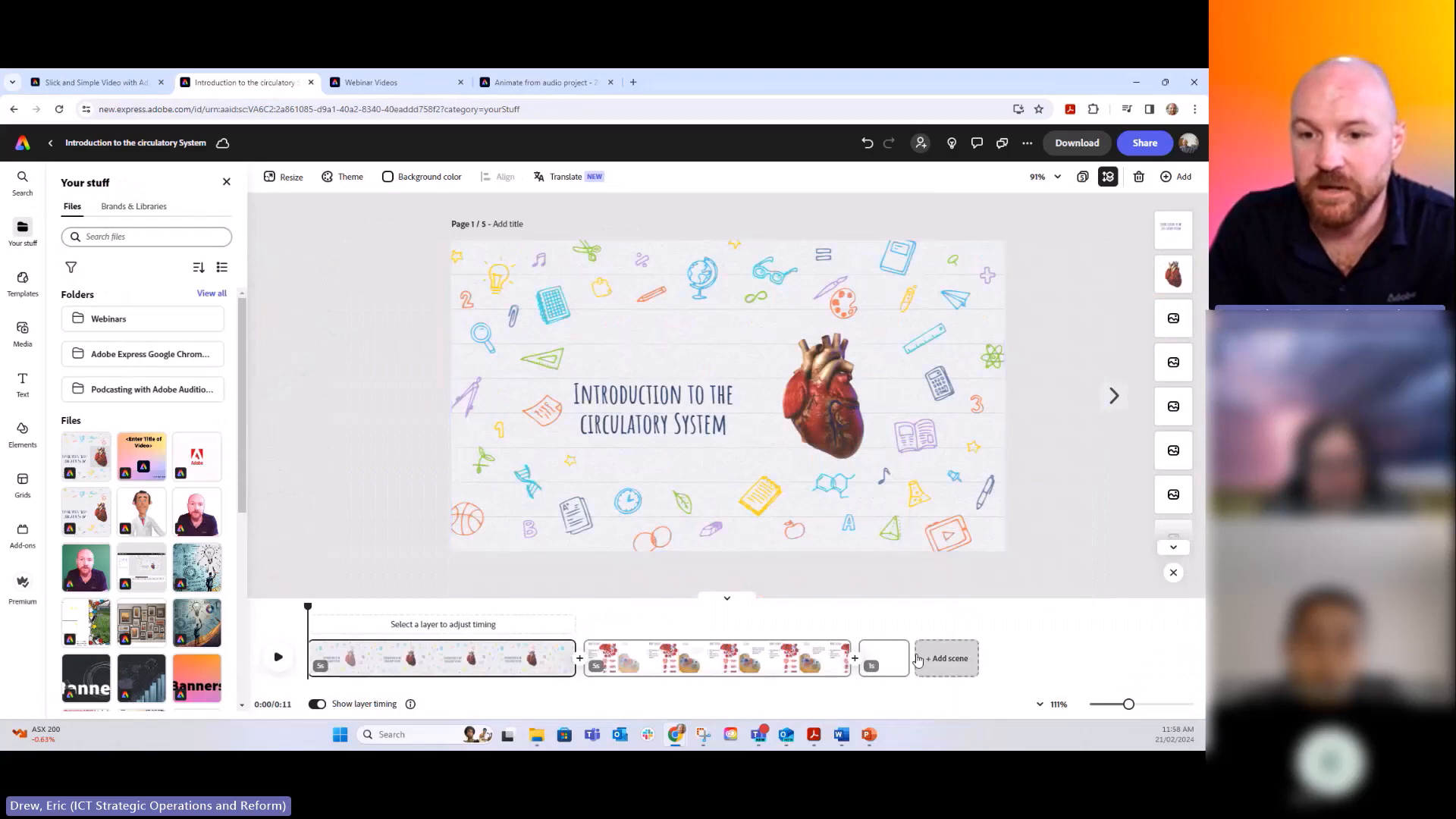
left_click(934, 475)
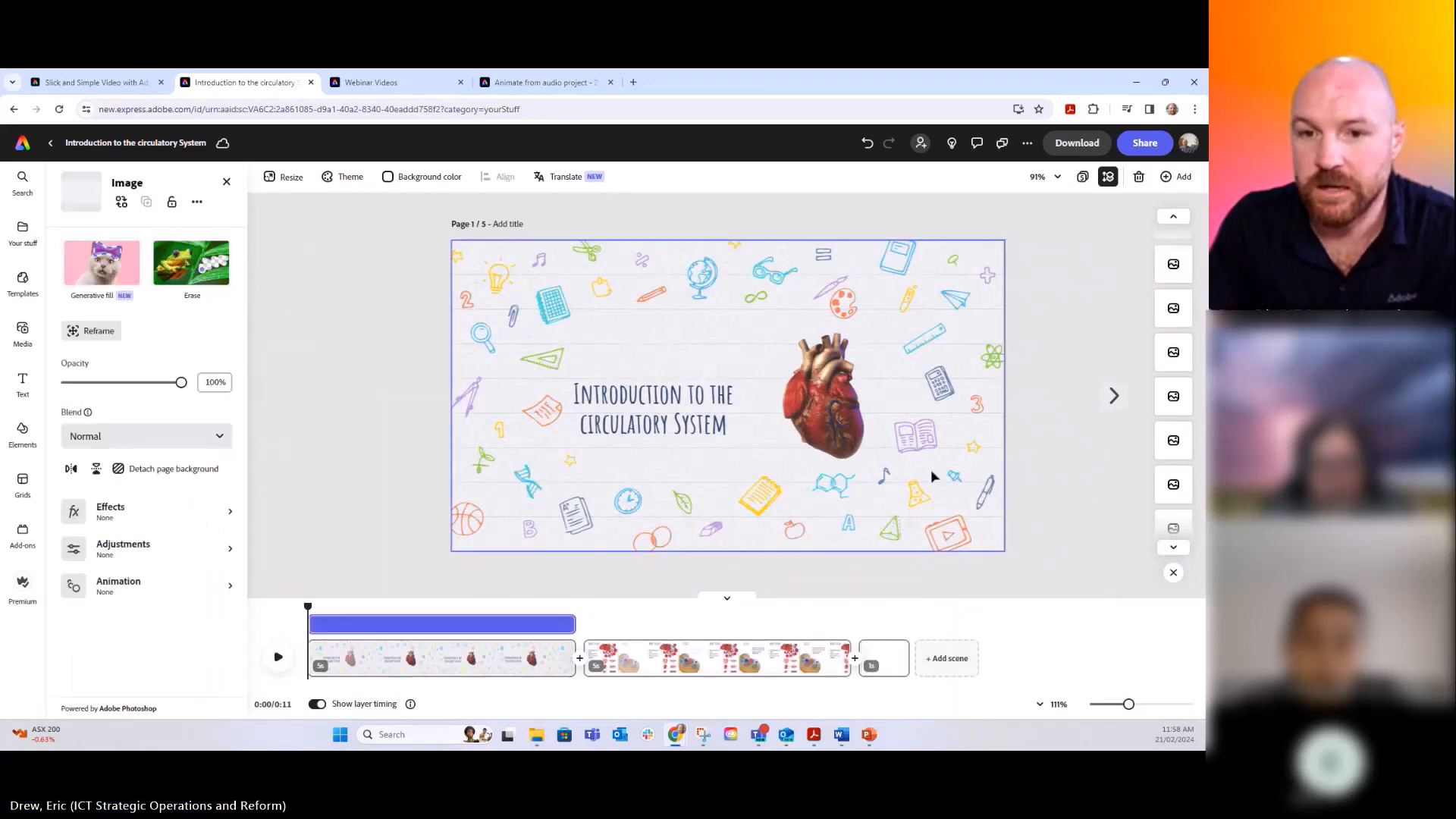
left_click(1056, 431)
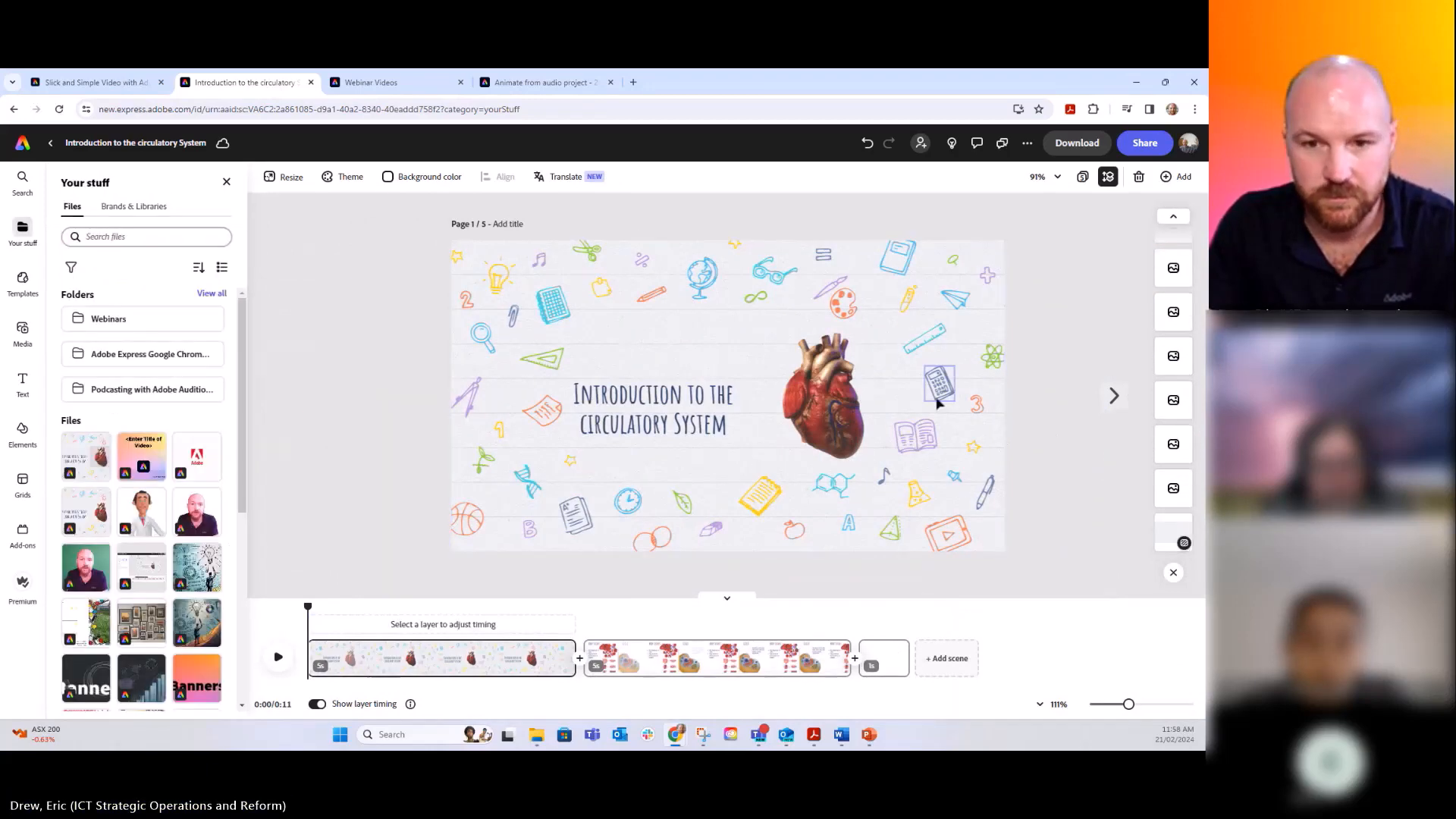
key("ctrl+v")
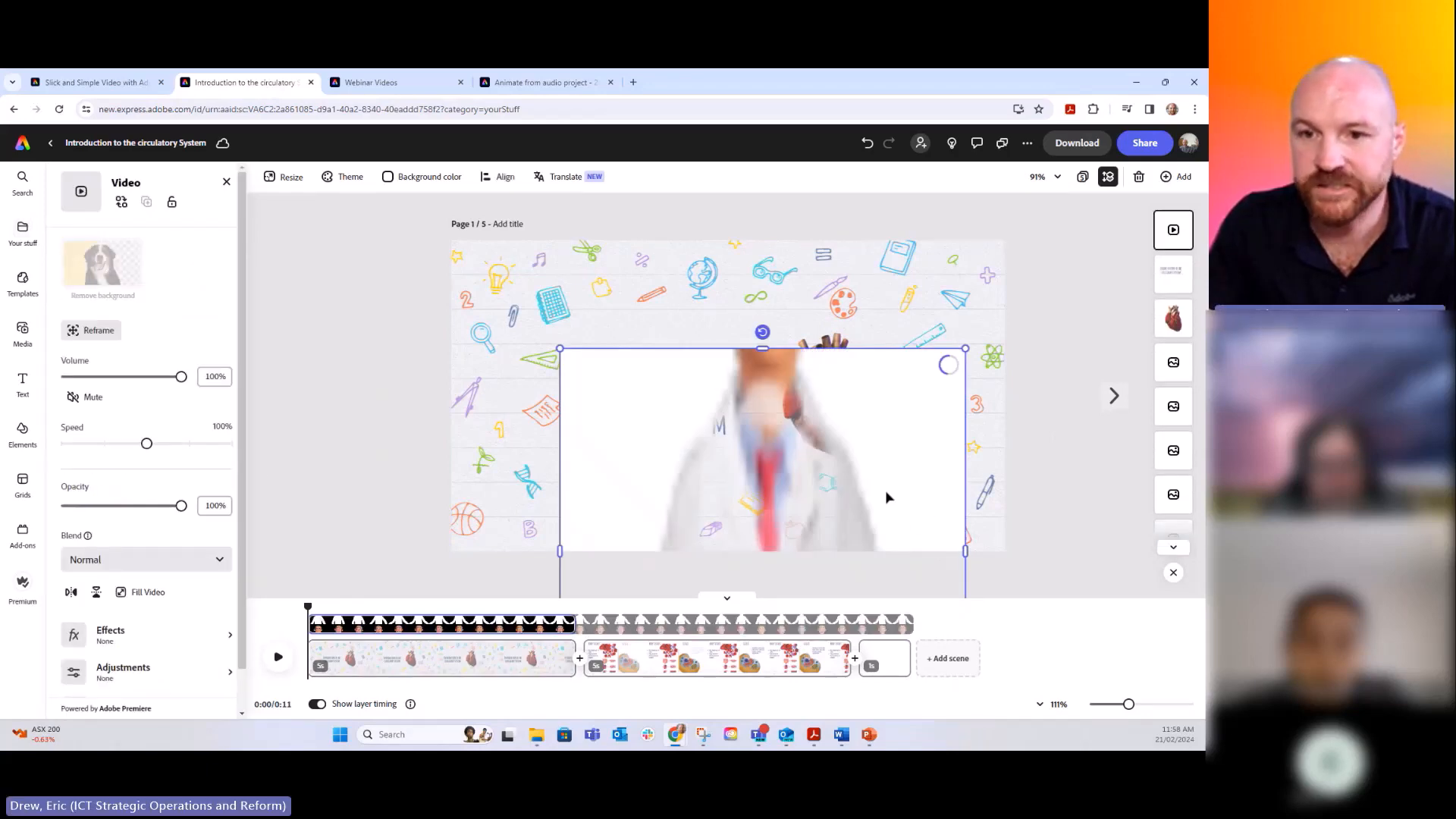
Shrink the pasted character video and place it in the lower-right corner of the title scene, beside the heart.
left_click_drag(859, 502, 805, 354)
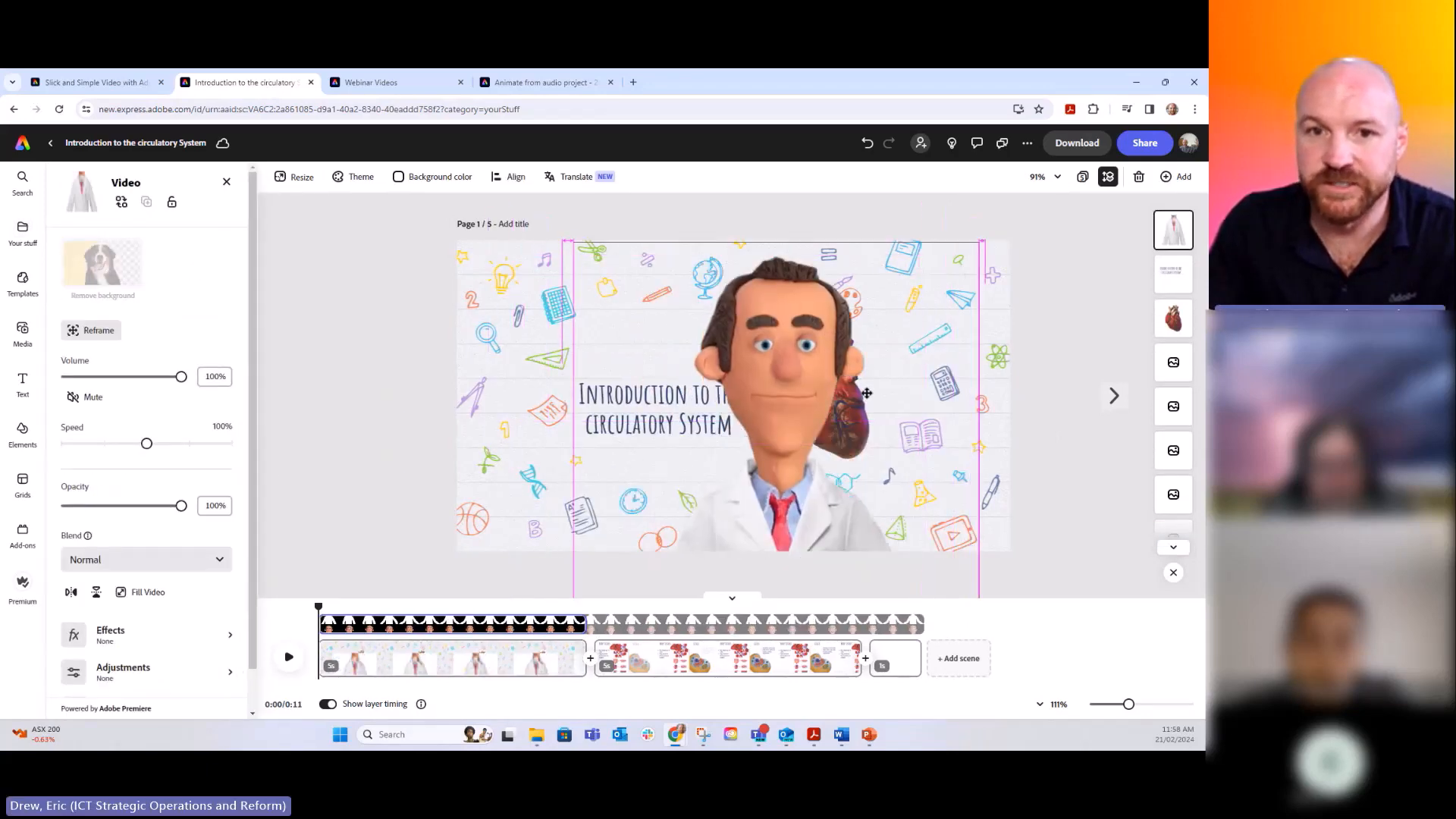
left_click_drag(574, 241, 953, 433)
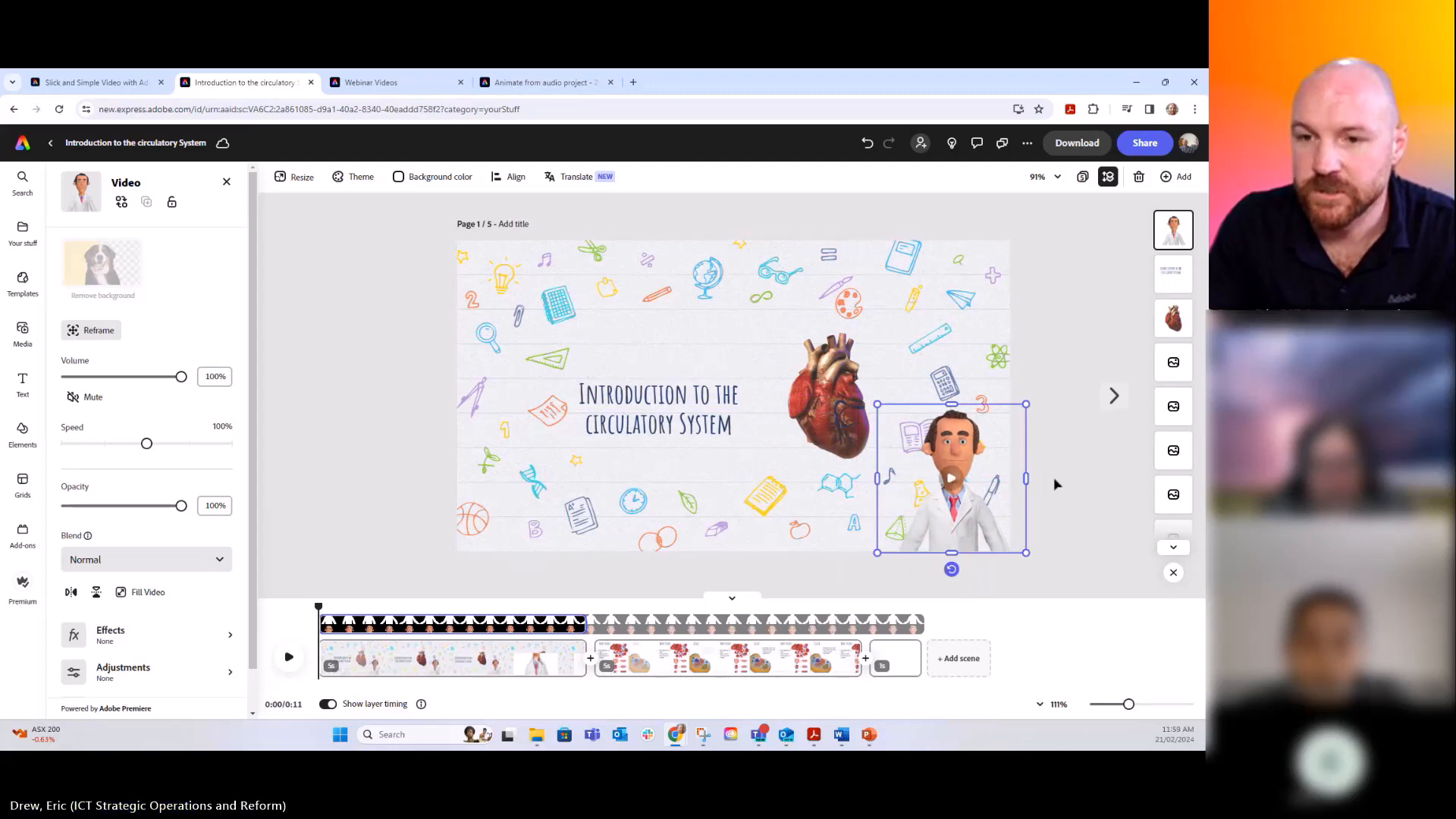
left_click(1055, 482)
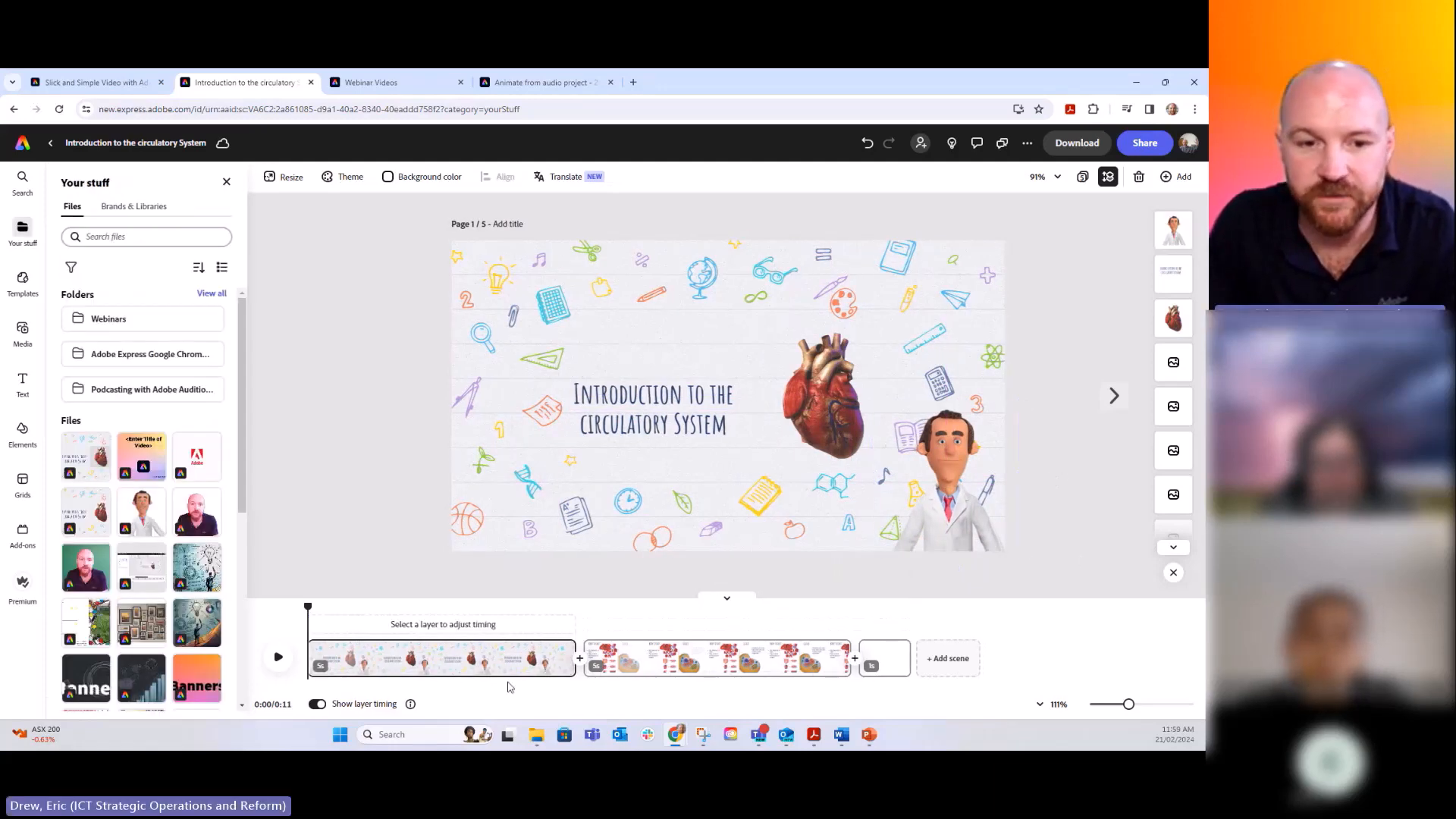
Play the video into the second scene, then scrub back to check the character near the end of the title scene.
left_click(278, 657)
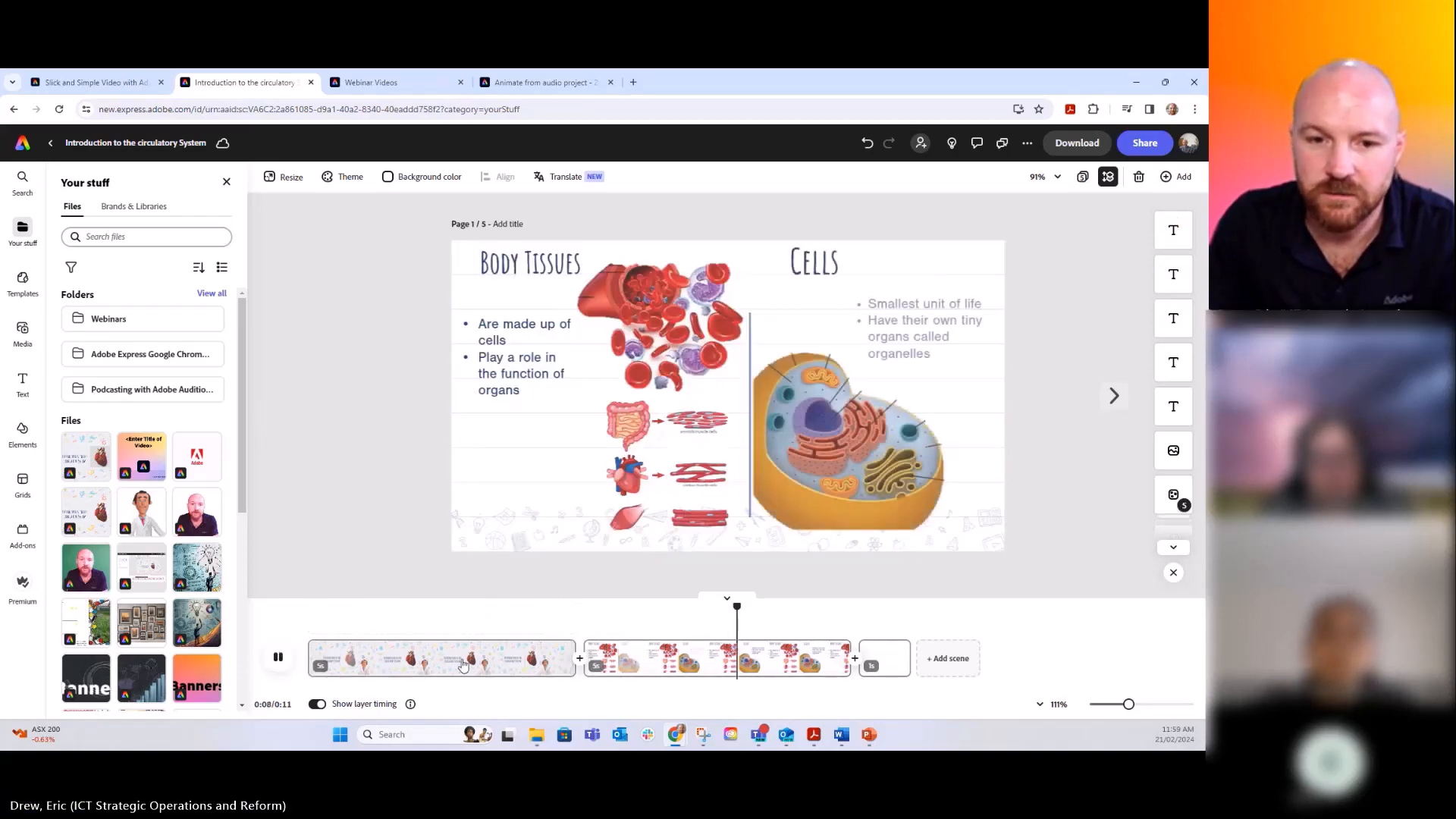
left_click(283, 662)
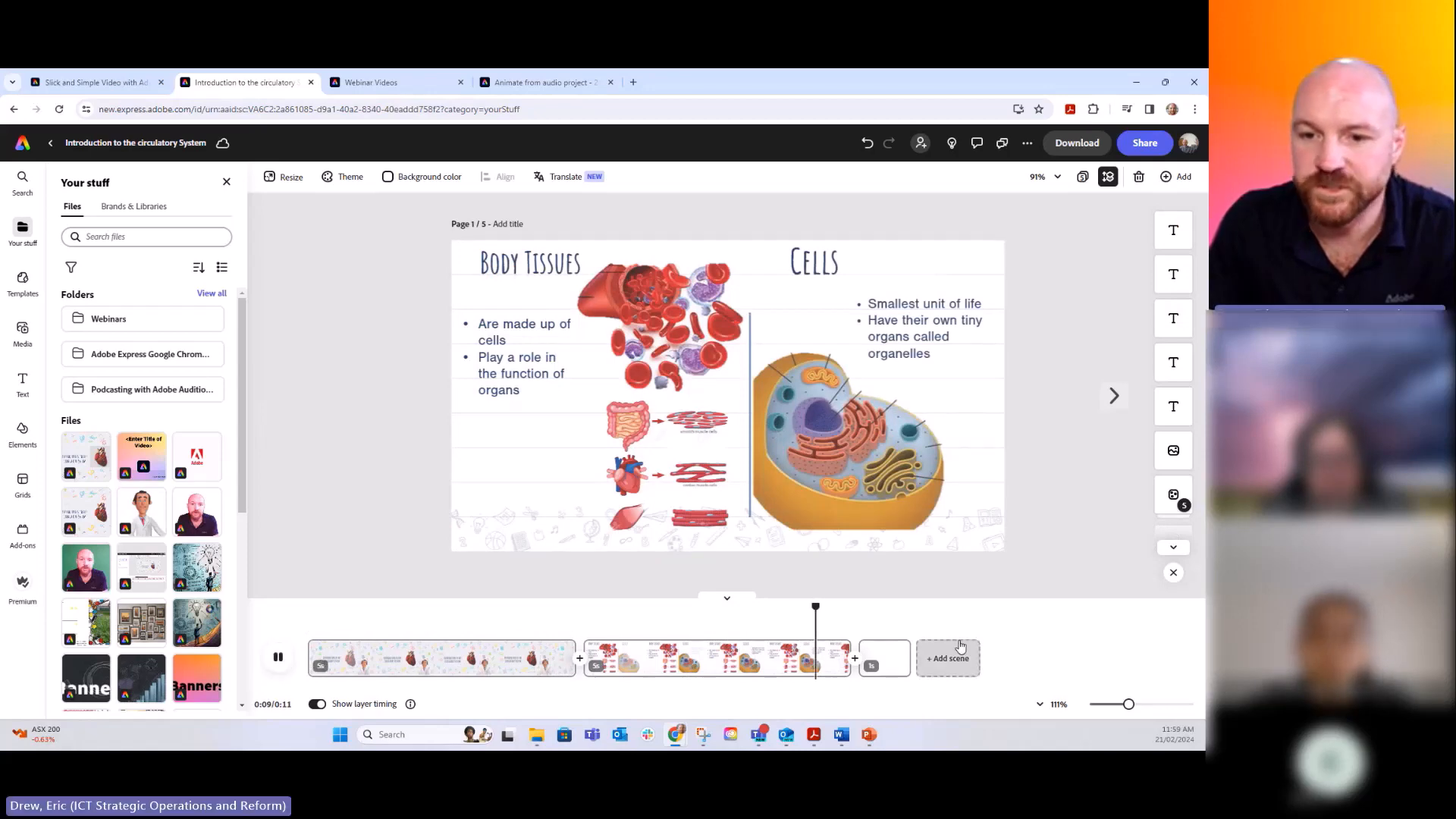
left_click_drag(825, 608, 569, 613)
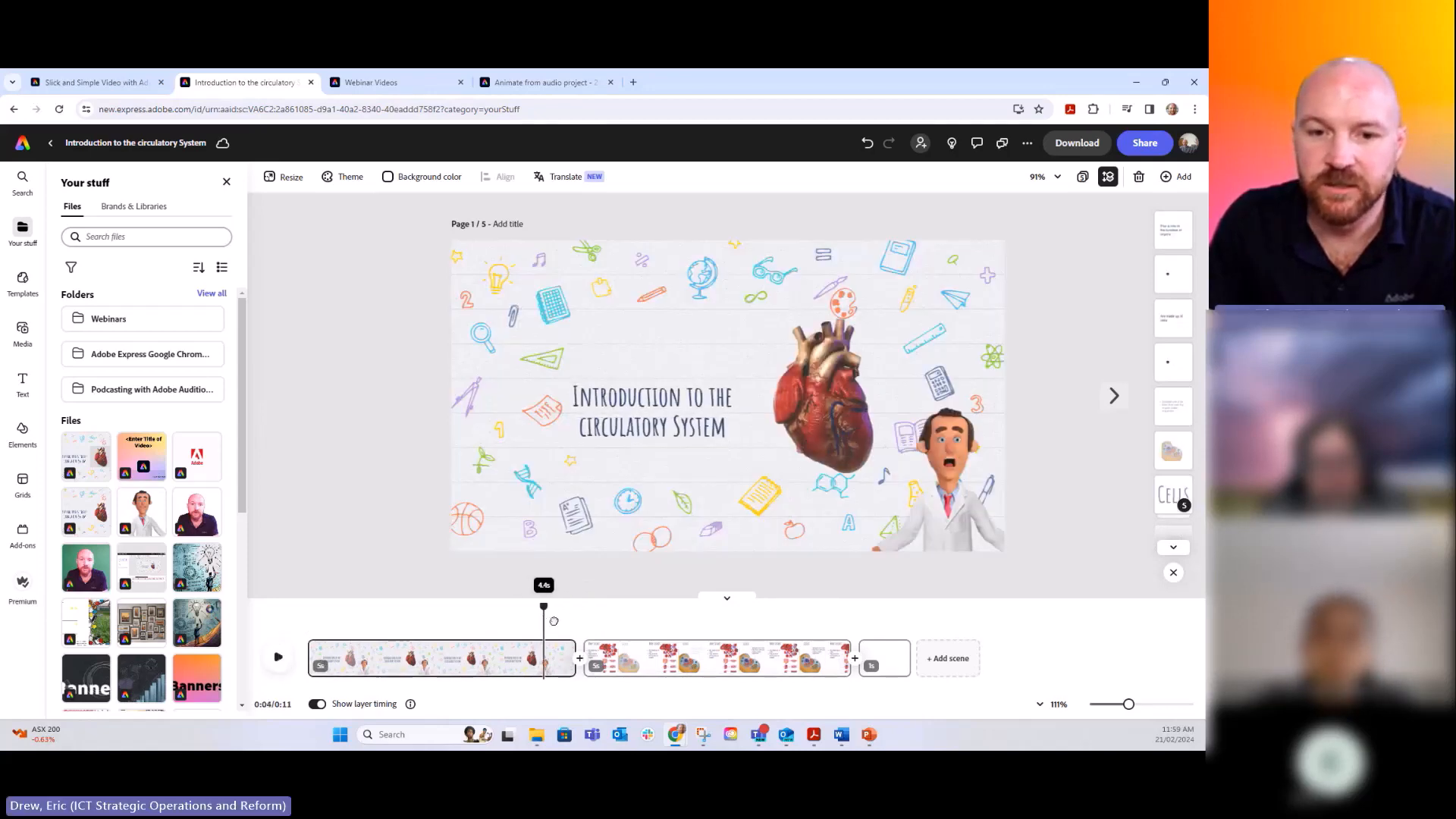
left_click_drag(575, 621, 517, 620)
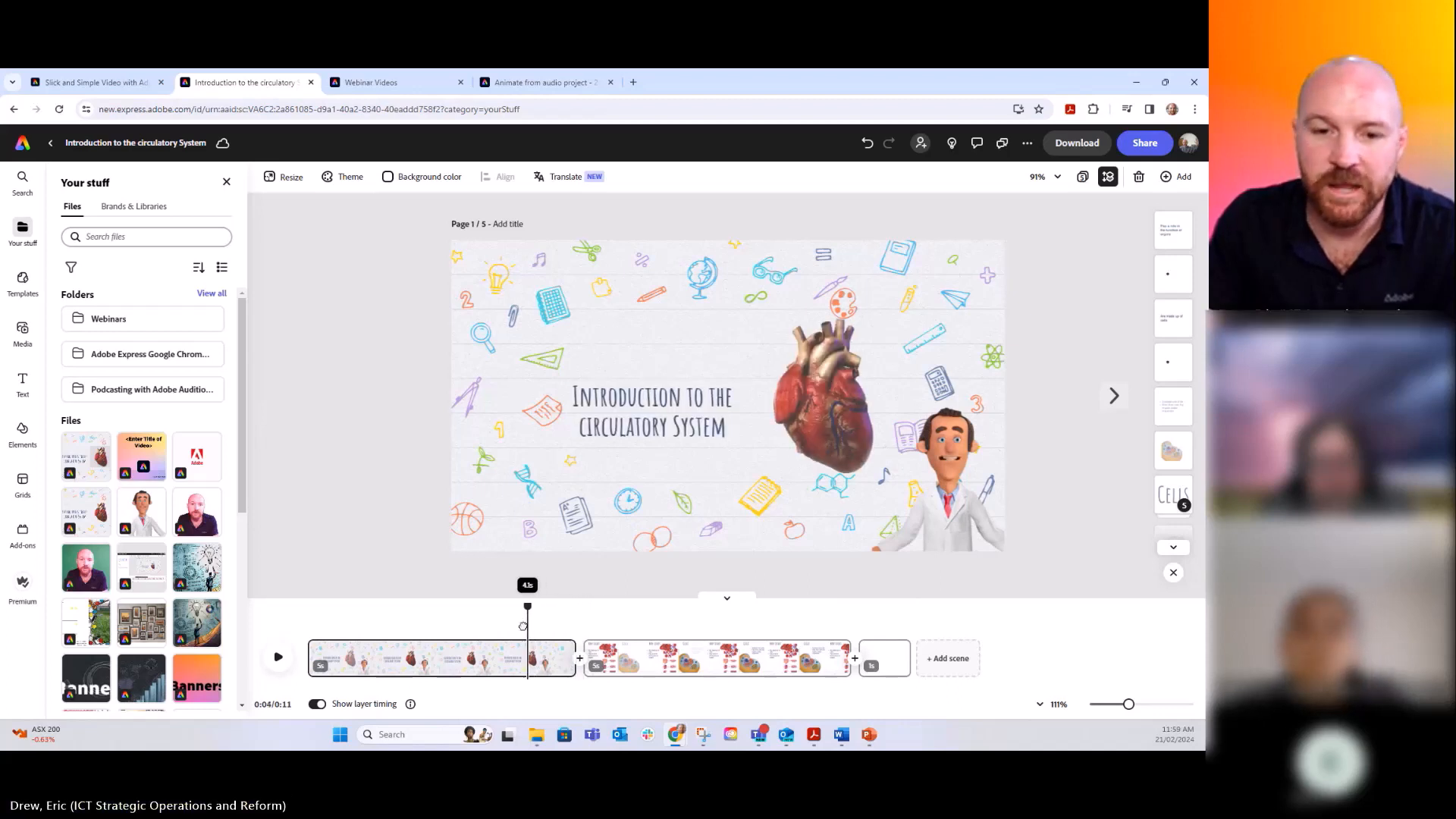
Extend the title scene's duration to 11.3 seconds to fit the whole character clip.
left_click(340, 652)
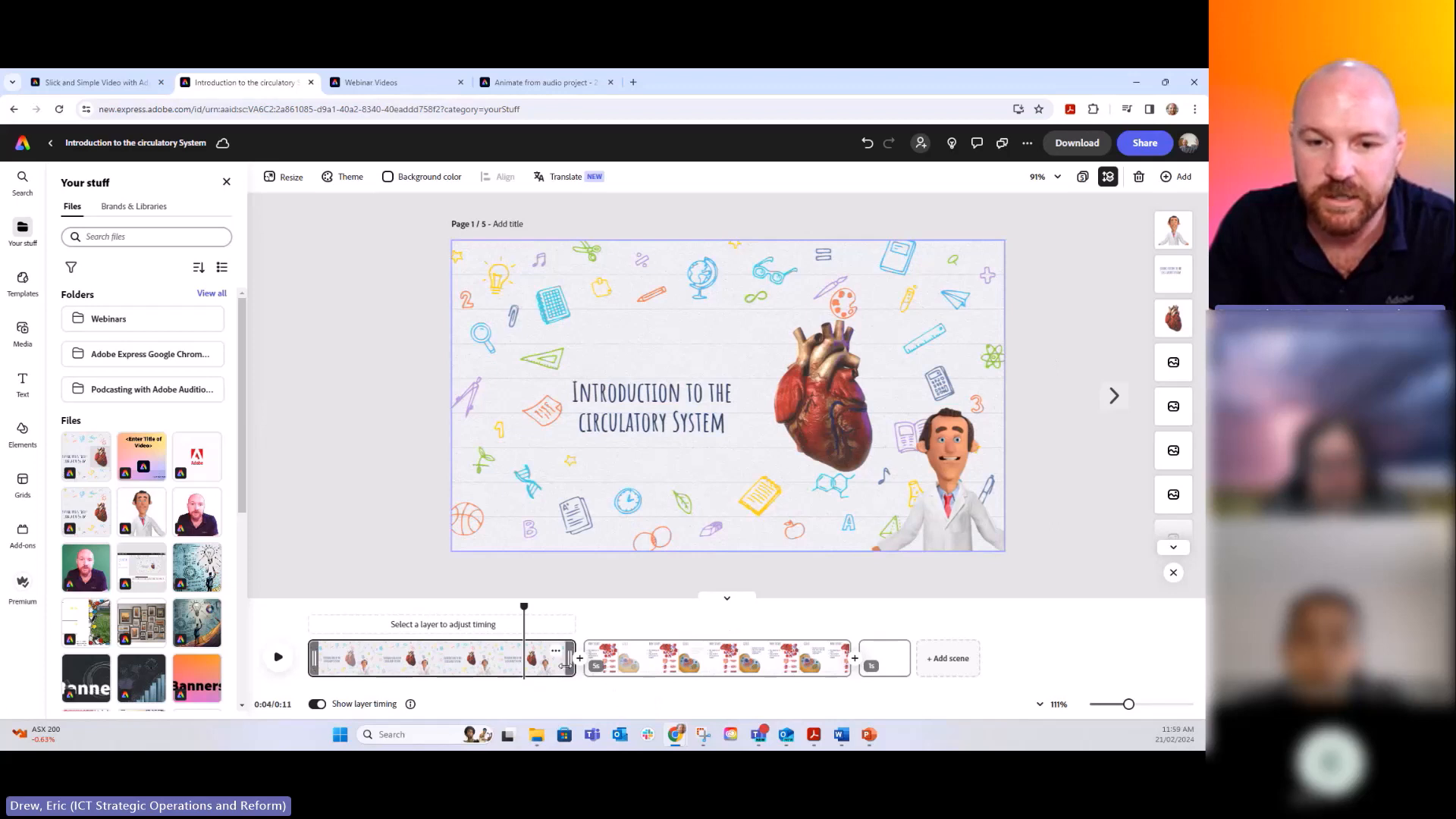
left_click_drag(565, 665, 610, 662)
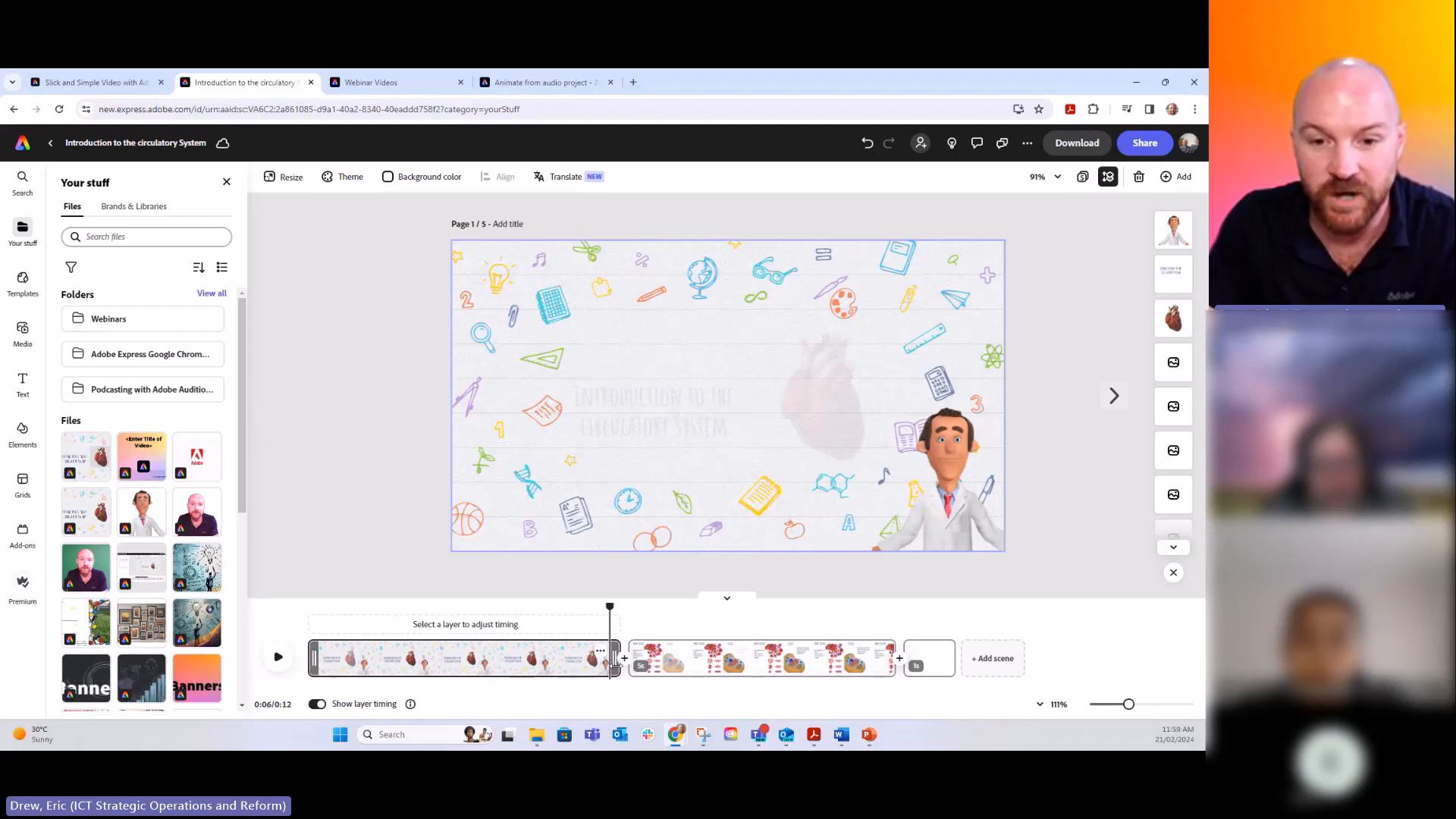
left_click_drag(614, 660, 909, 661)
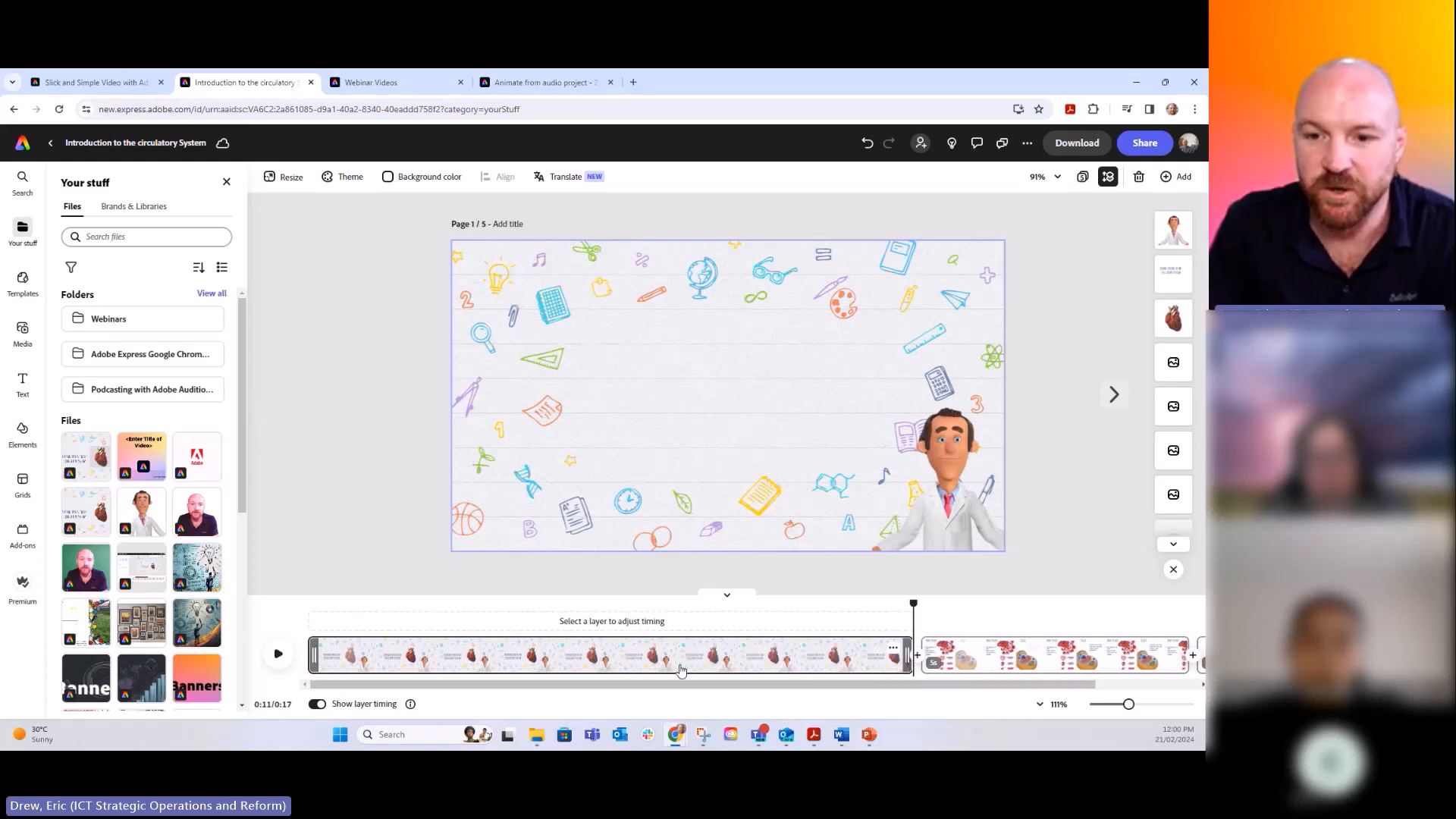
Play back the extended title scene from near its start and replay its middle section to check the character's speech.
left_click(796, 607)
left_click_drag(745, 596, 386, 582)
left_click(278, 655)
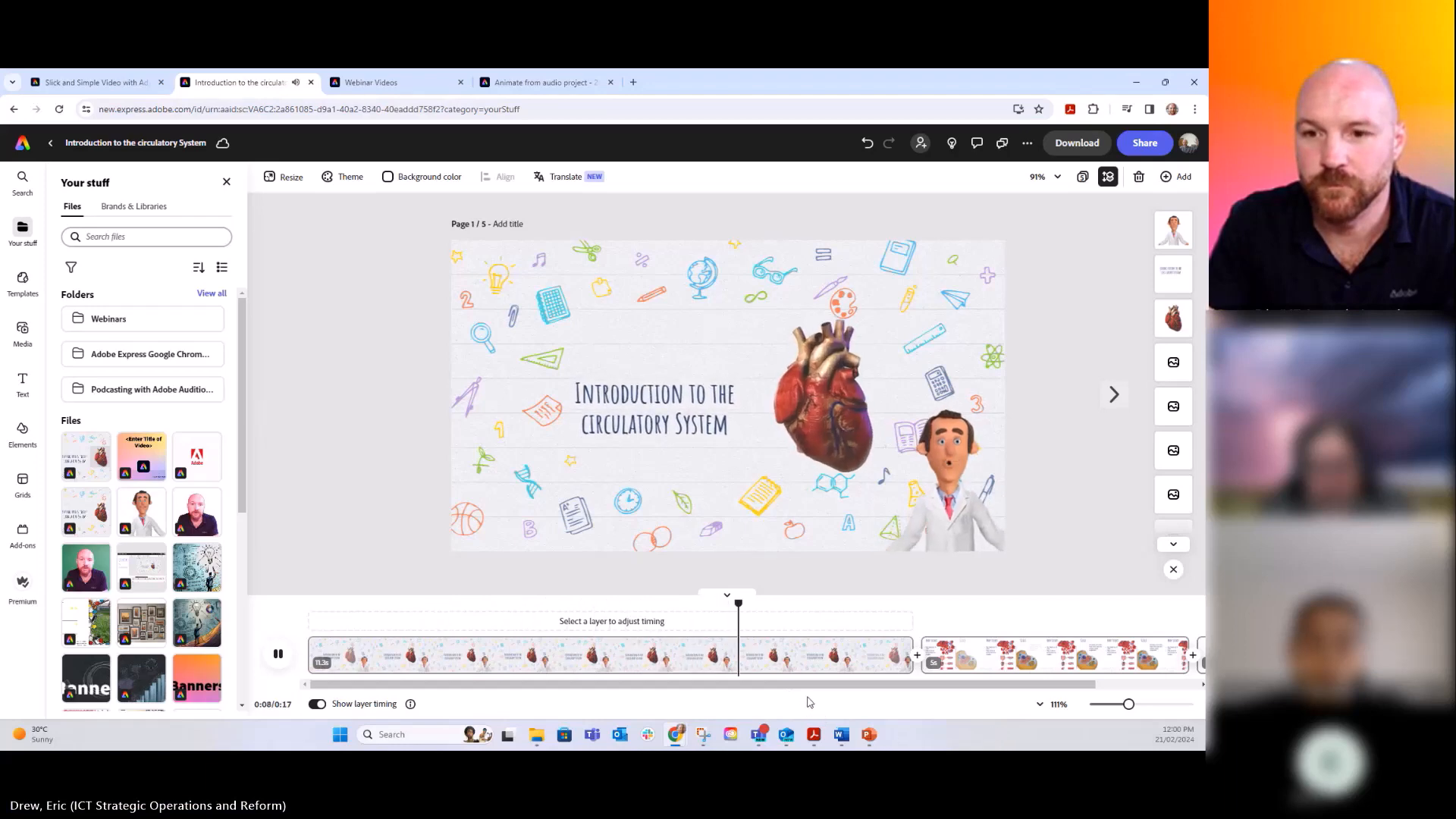
left_click(278, 654)
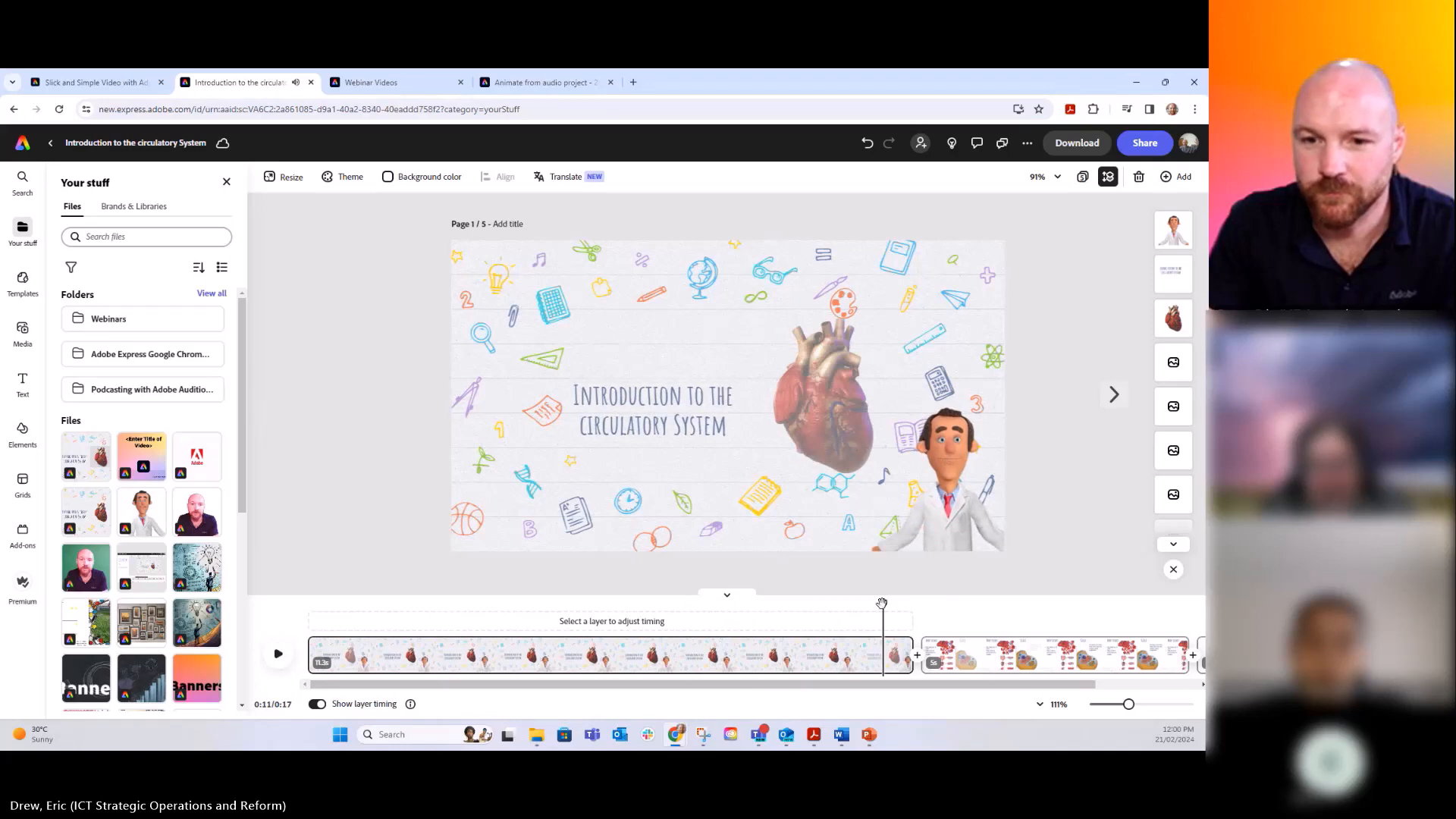
left_click_drag(882, 603, 630, 603)
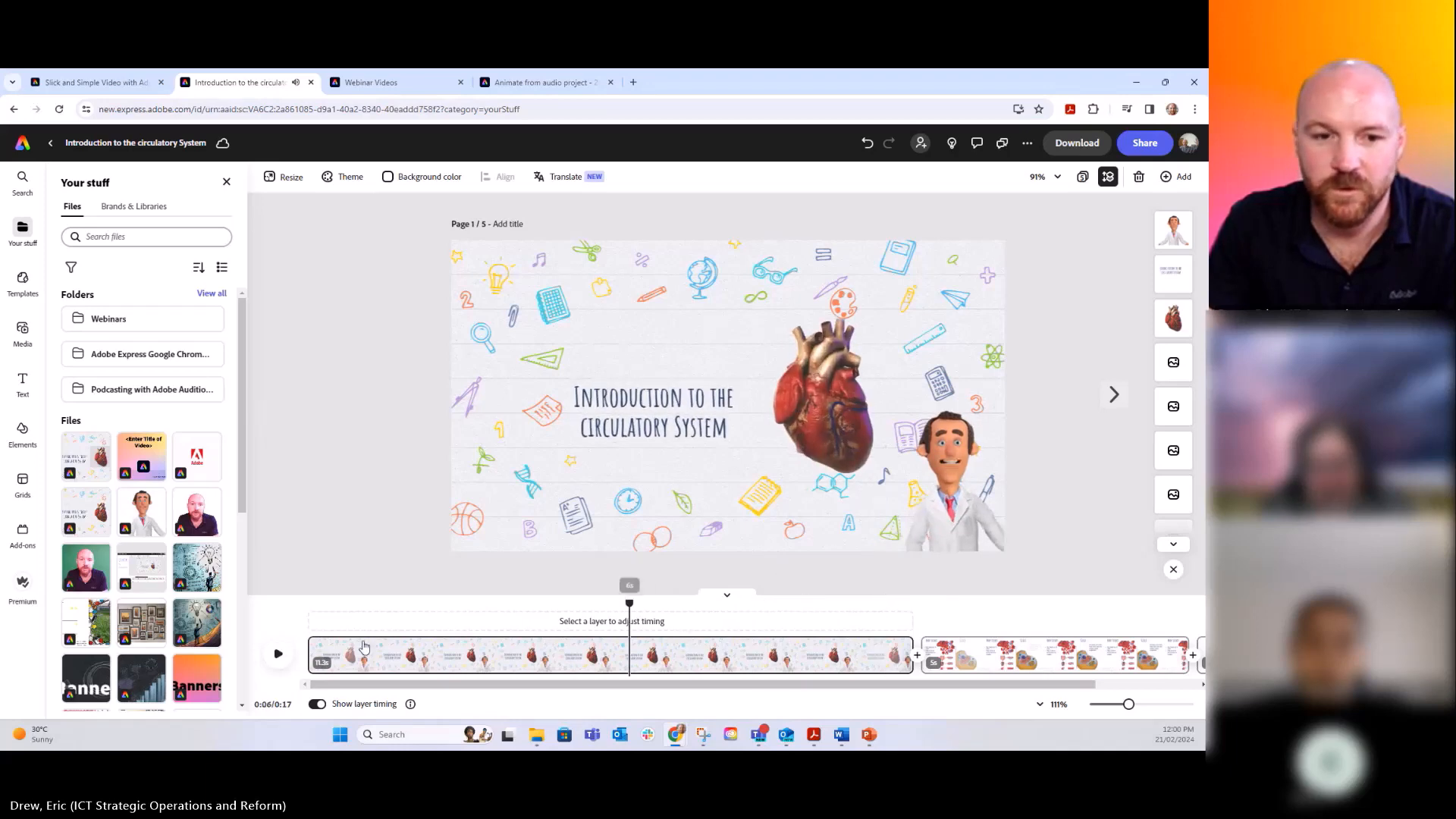
left_click(278, 654)
left_click(278, 655)
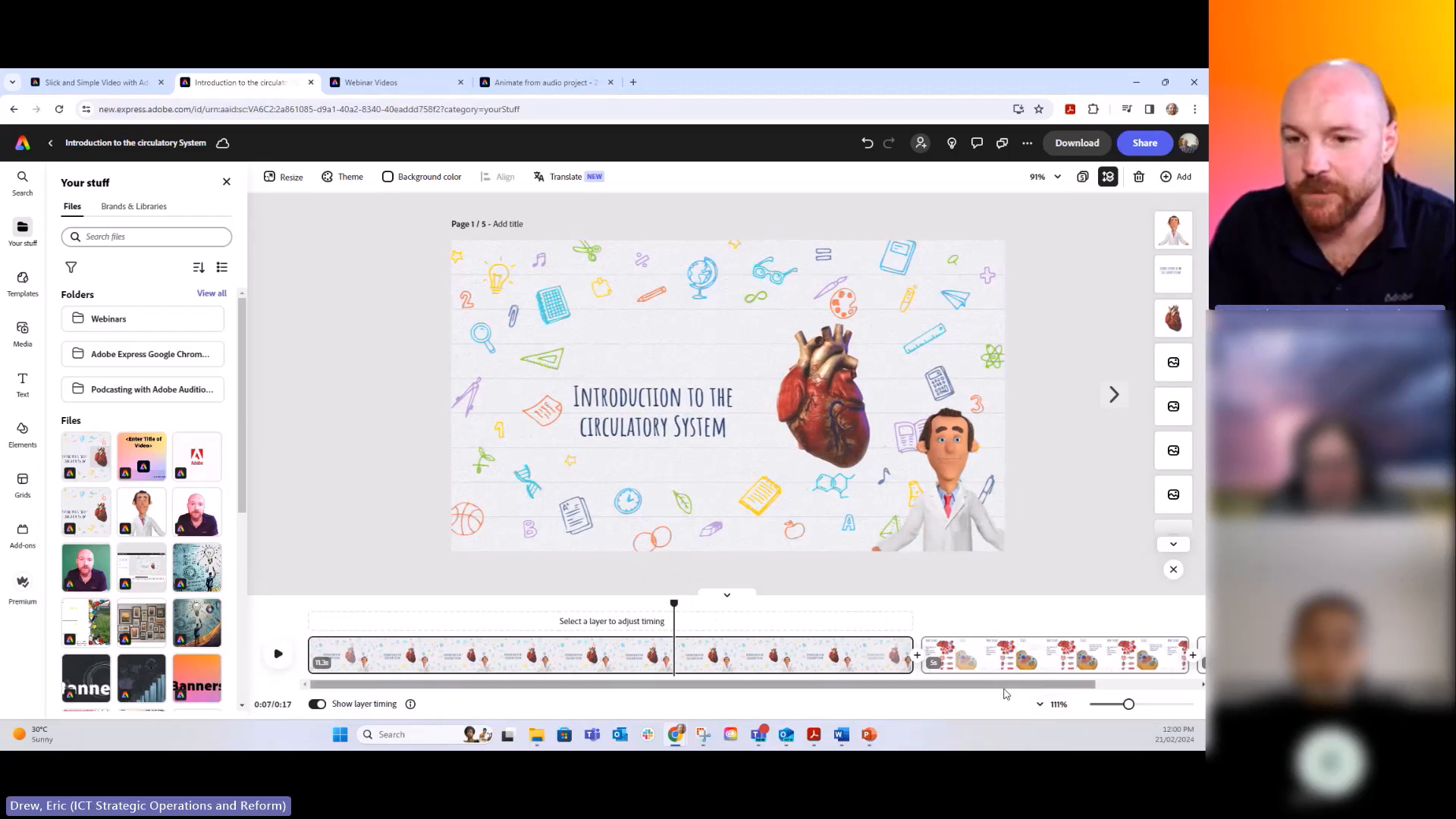
Trim the starts of the Body Tissues image and both bullet text layers in the second scene so each lasts 1.8 seconds.
left_click_drag(1006, 690, 1109, 691)
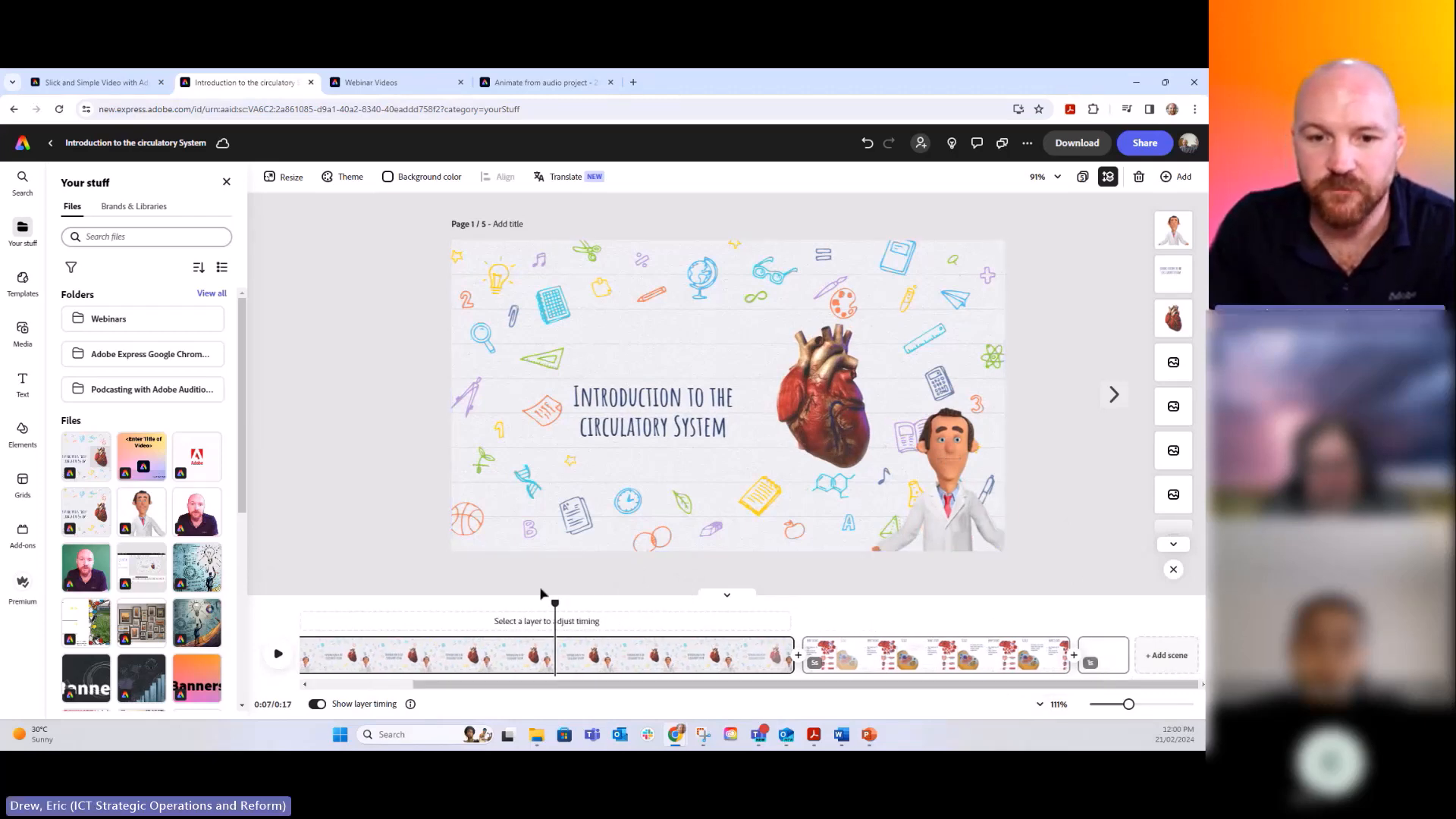
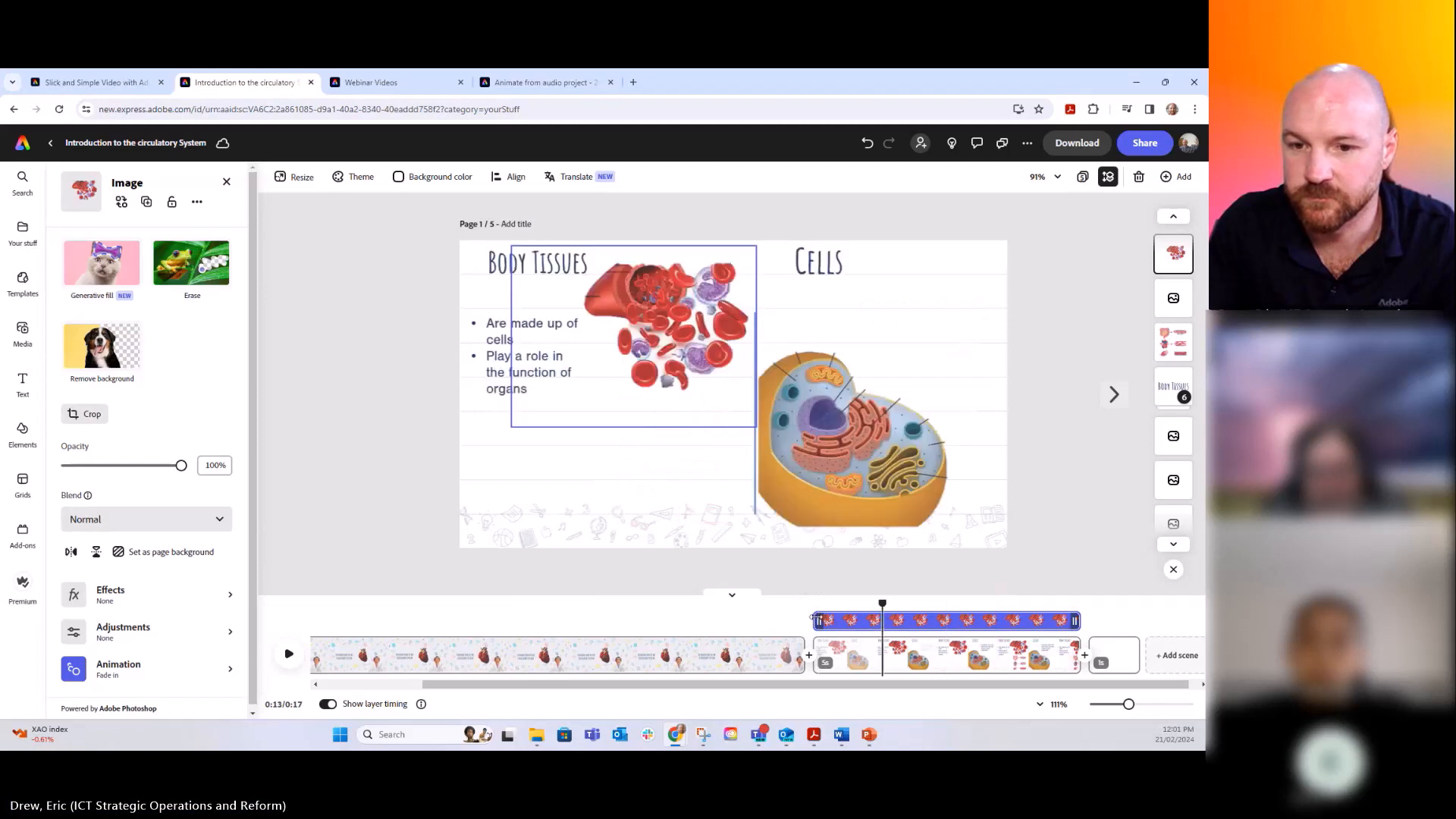
left_click_drag(813, 620, 989, 614)
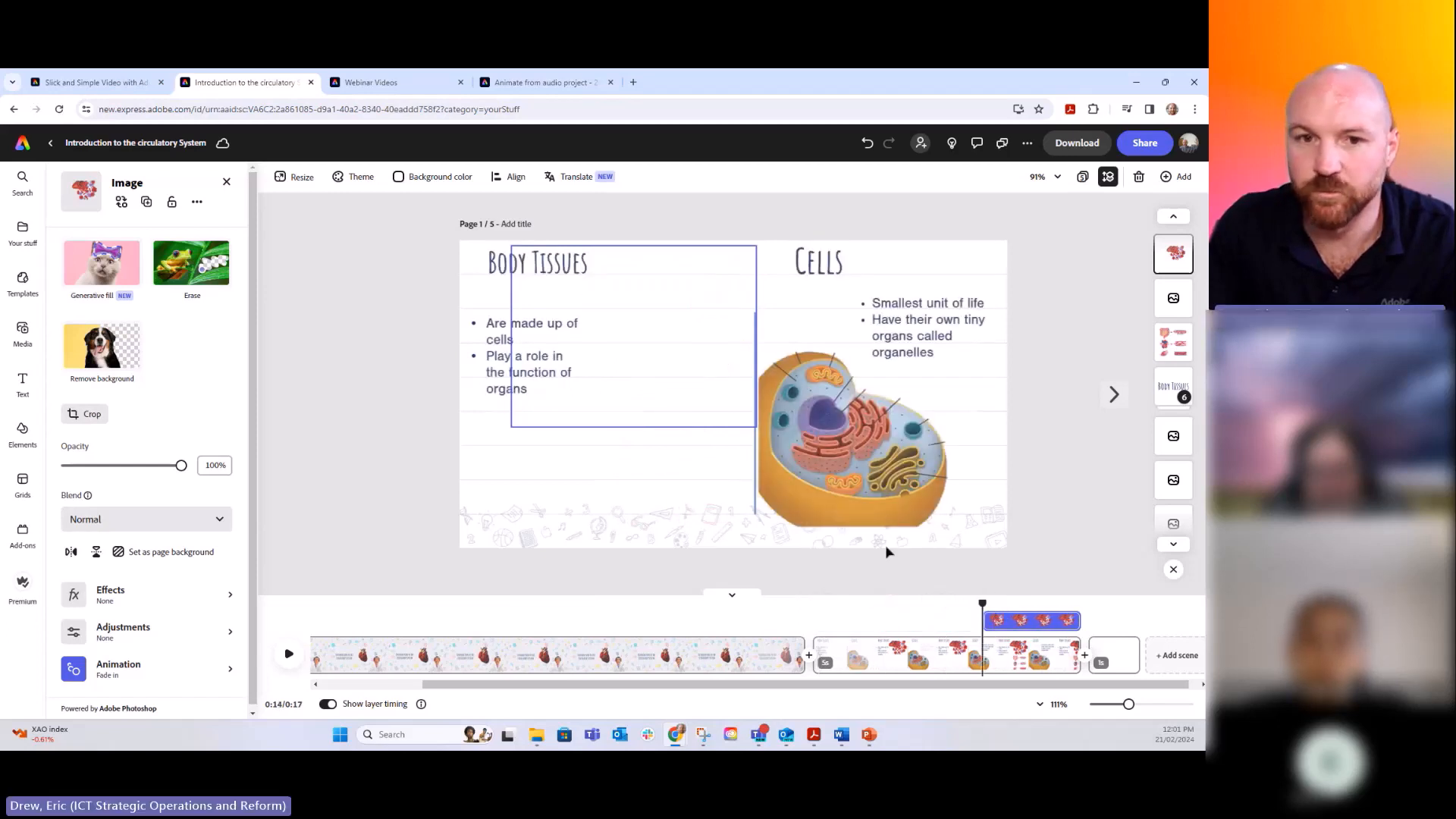
left_click(494, 389)
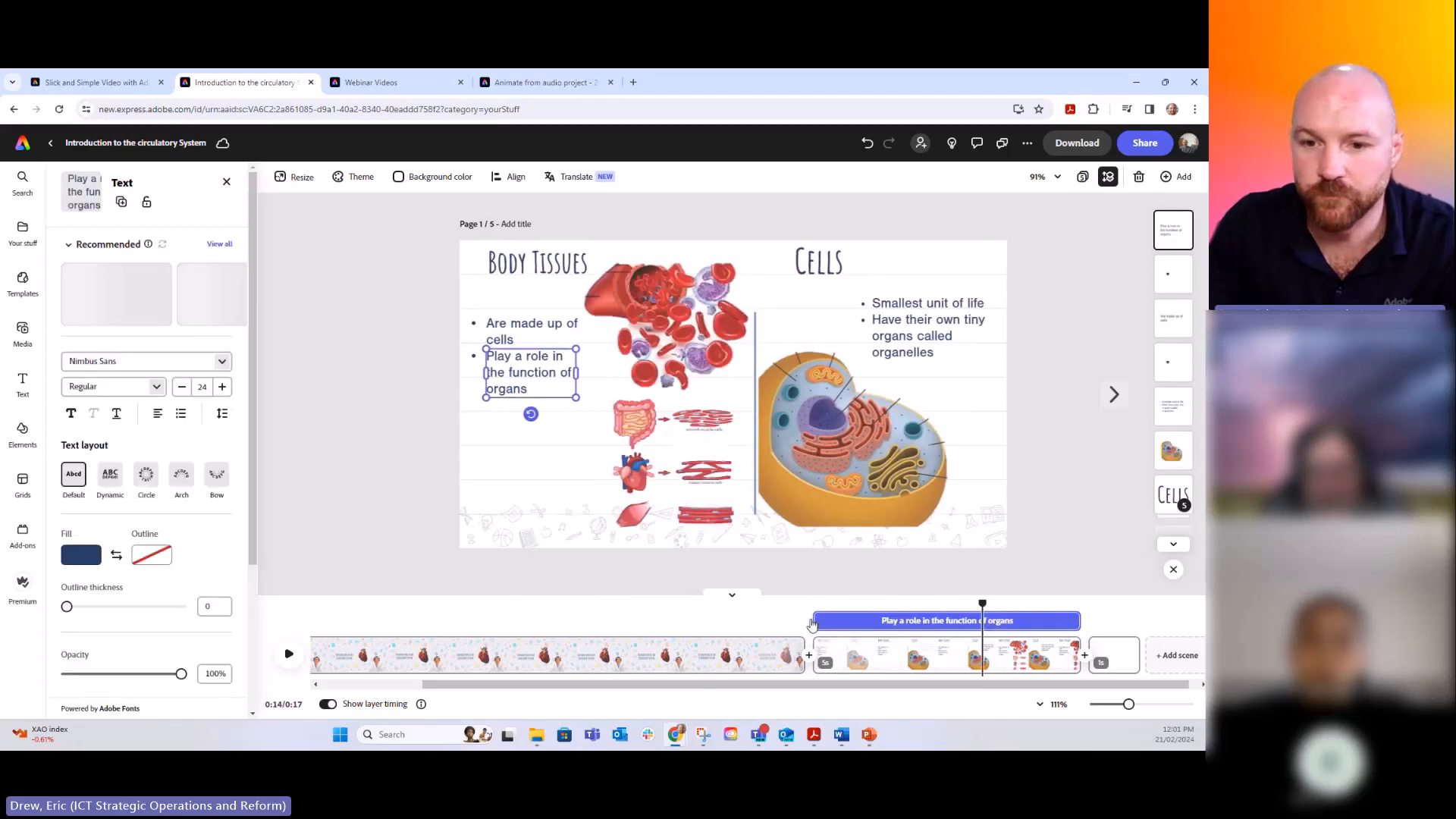
left_click_drag(857, 620, 989, 615)
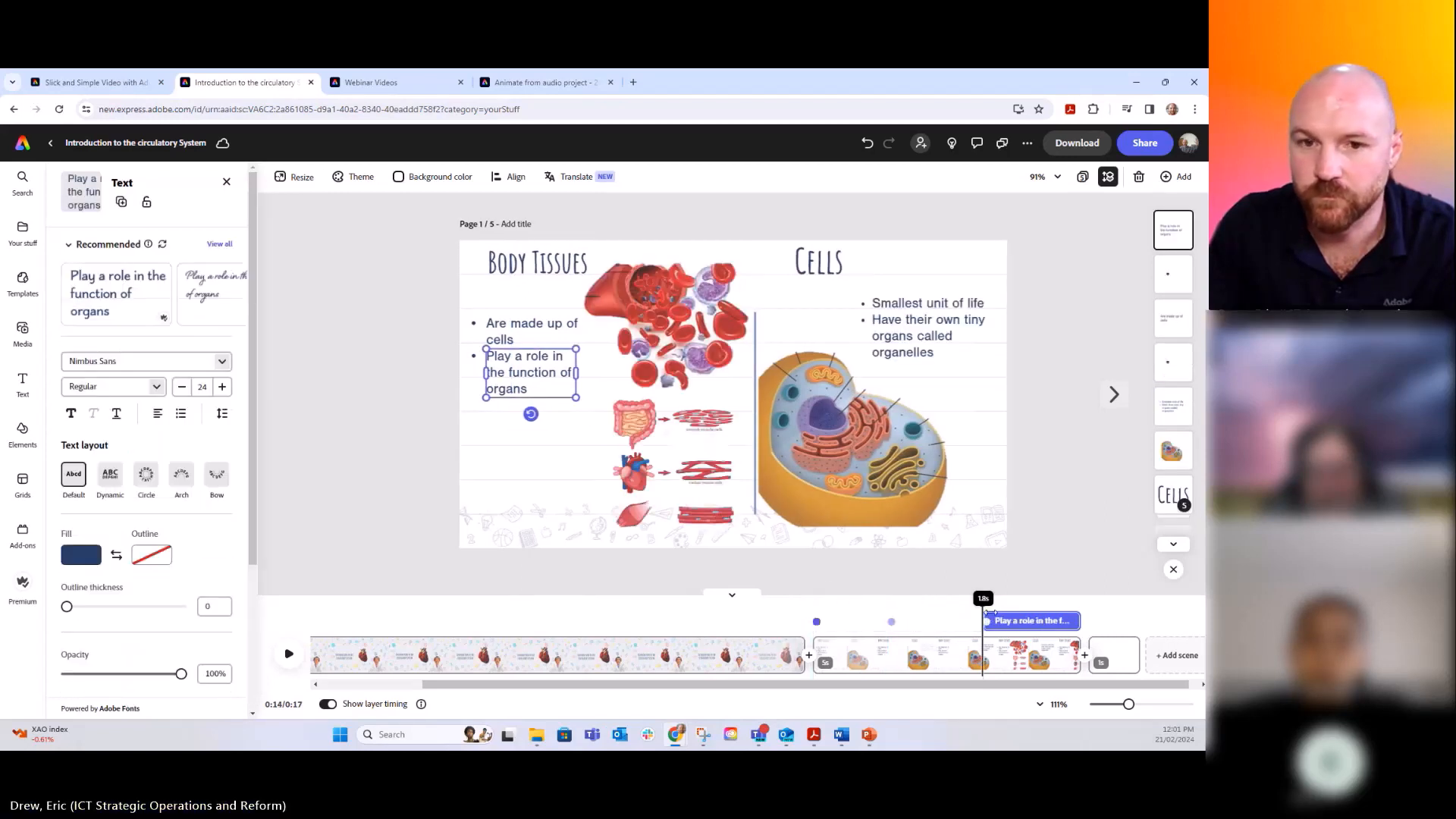
left_click(523, 343)
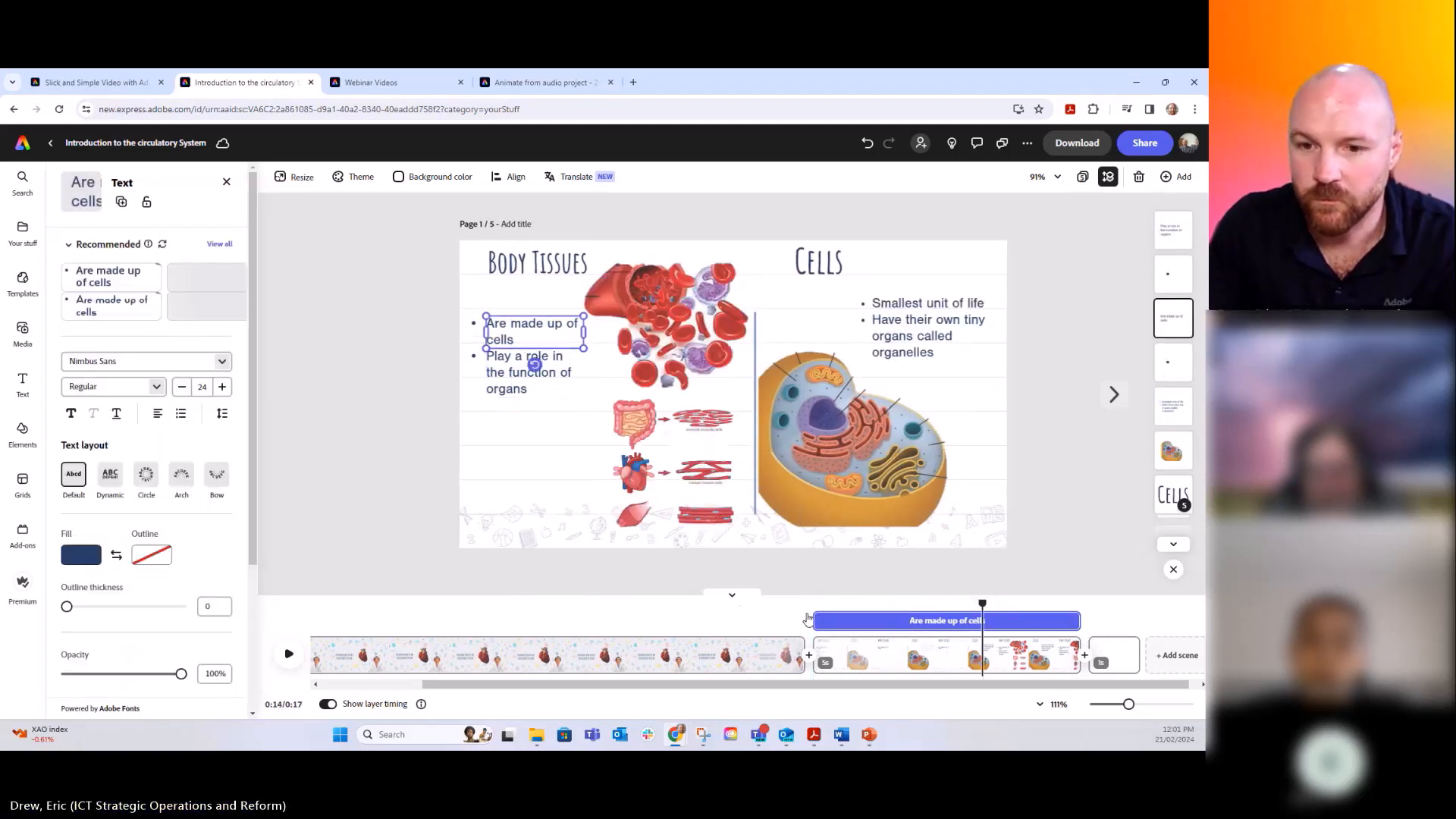
left_click_drag(815, 620, 984, 620)
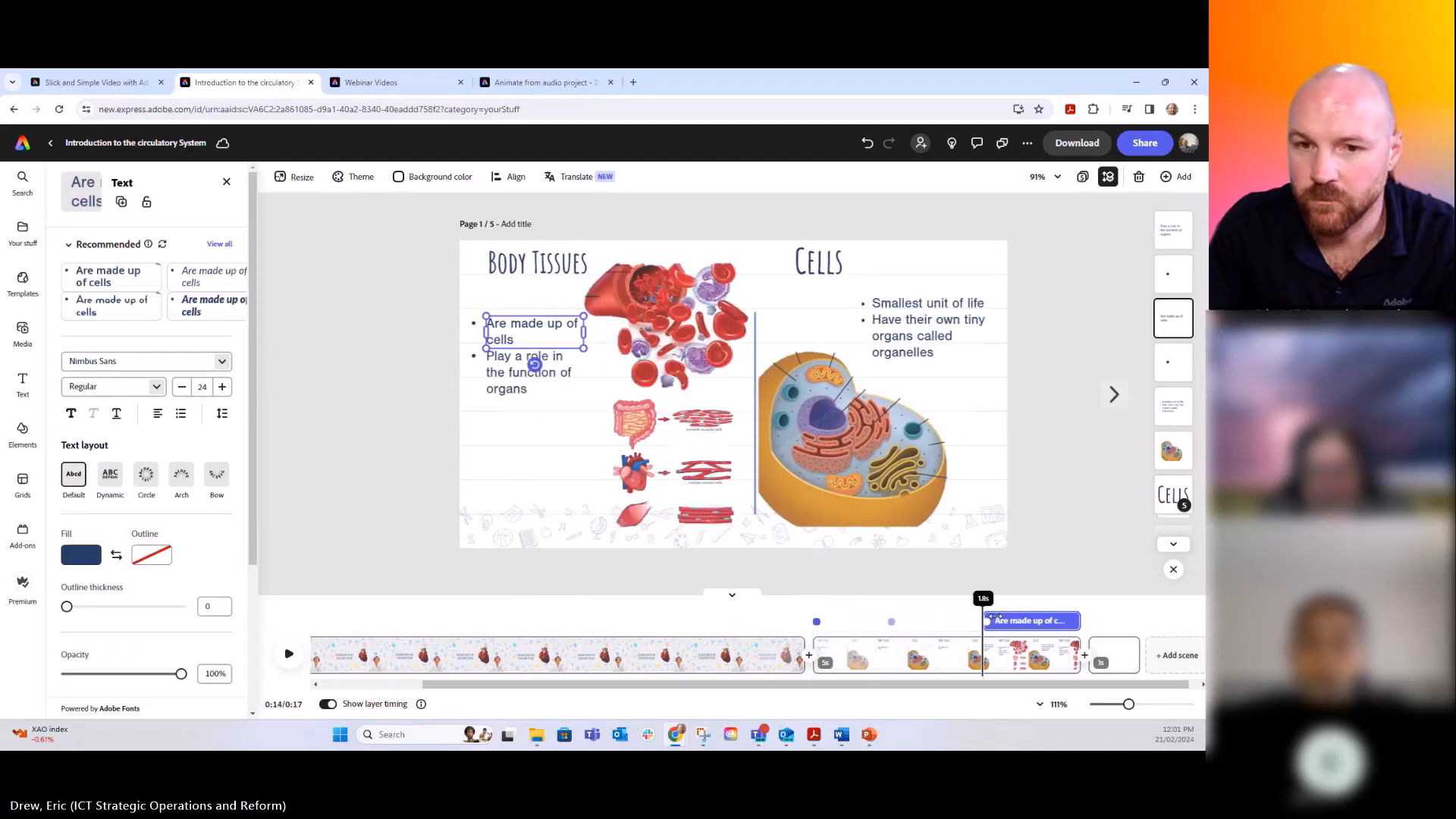
key("Escape")
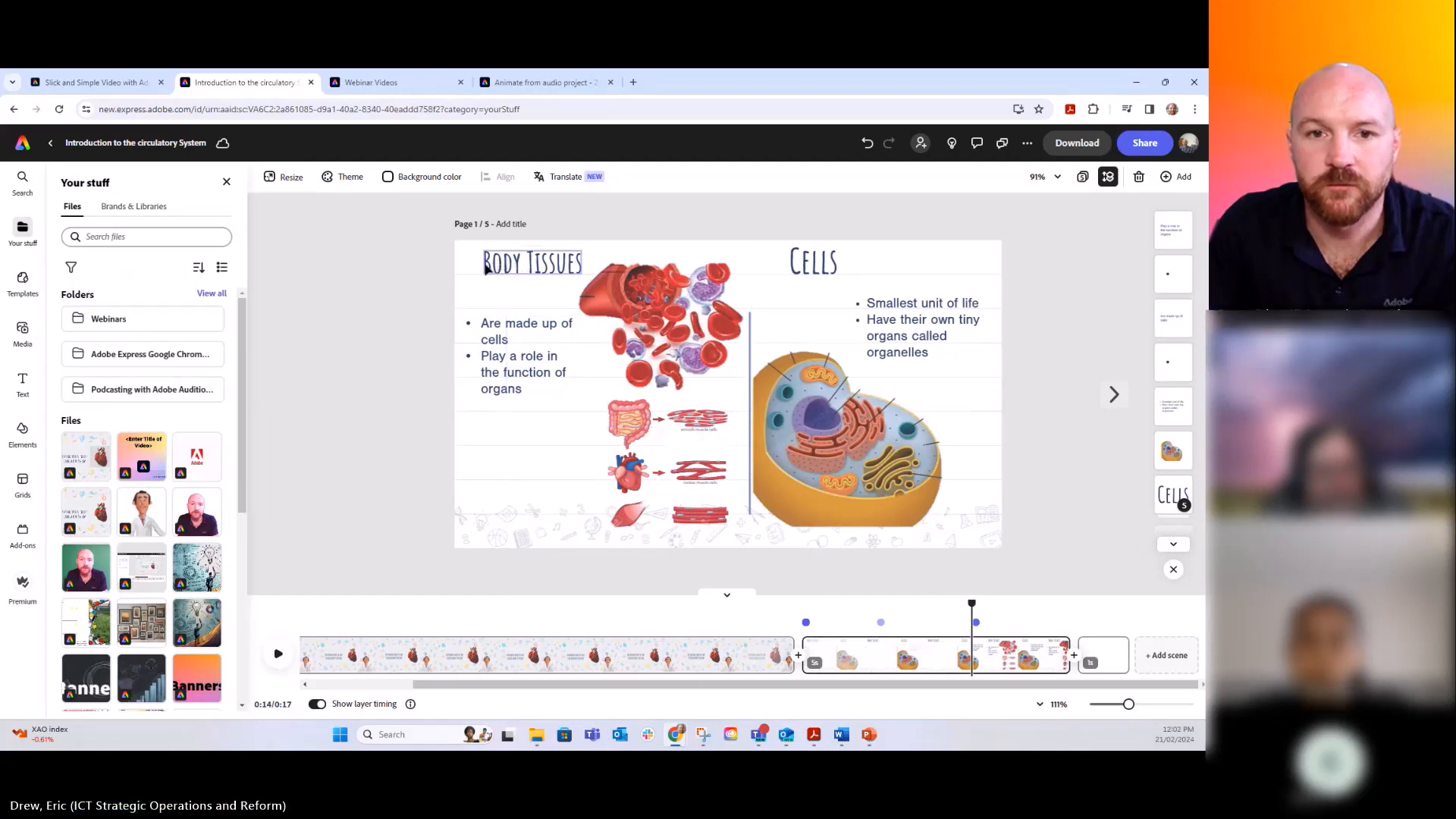
Delay the Body Tissues heading group in the second scene so it starts at the 0:14 playhead position.
left_click(497, 267)
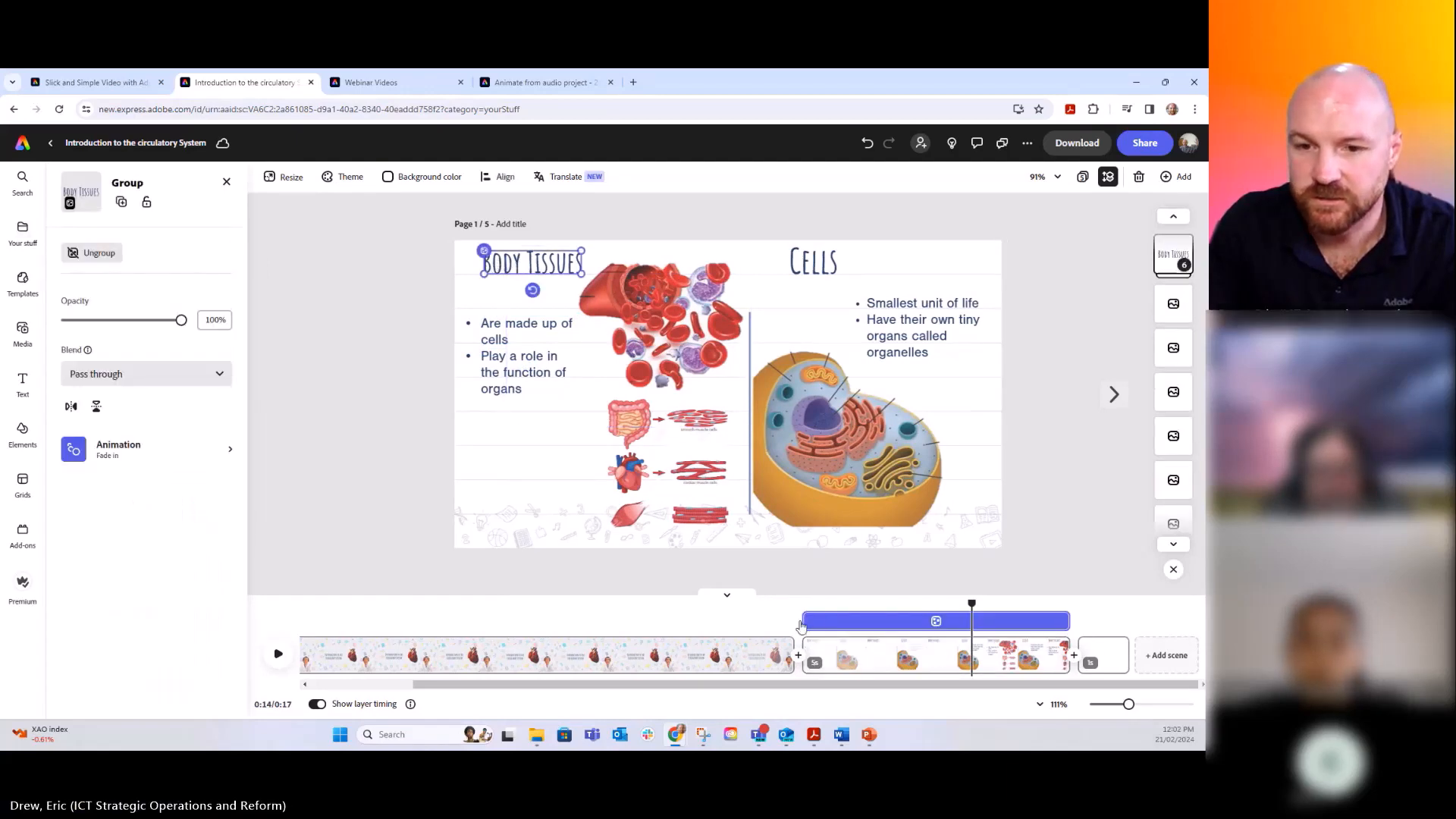
left_click_drag(806, 622, 970, 620)
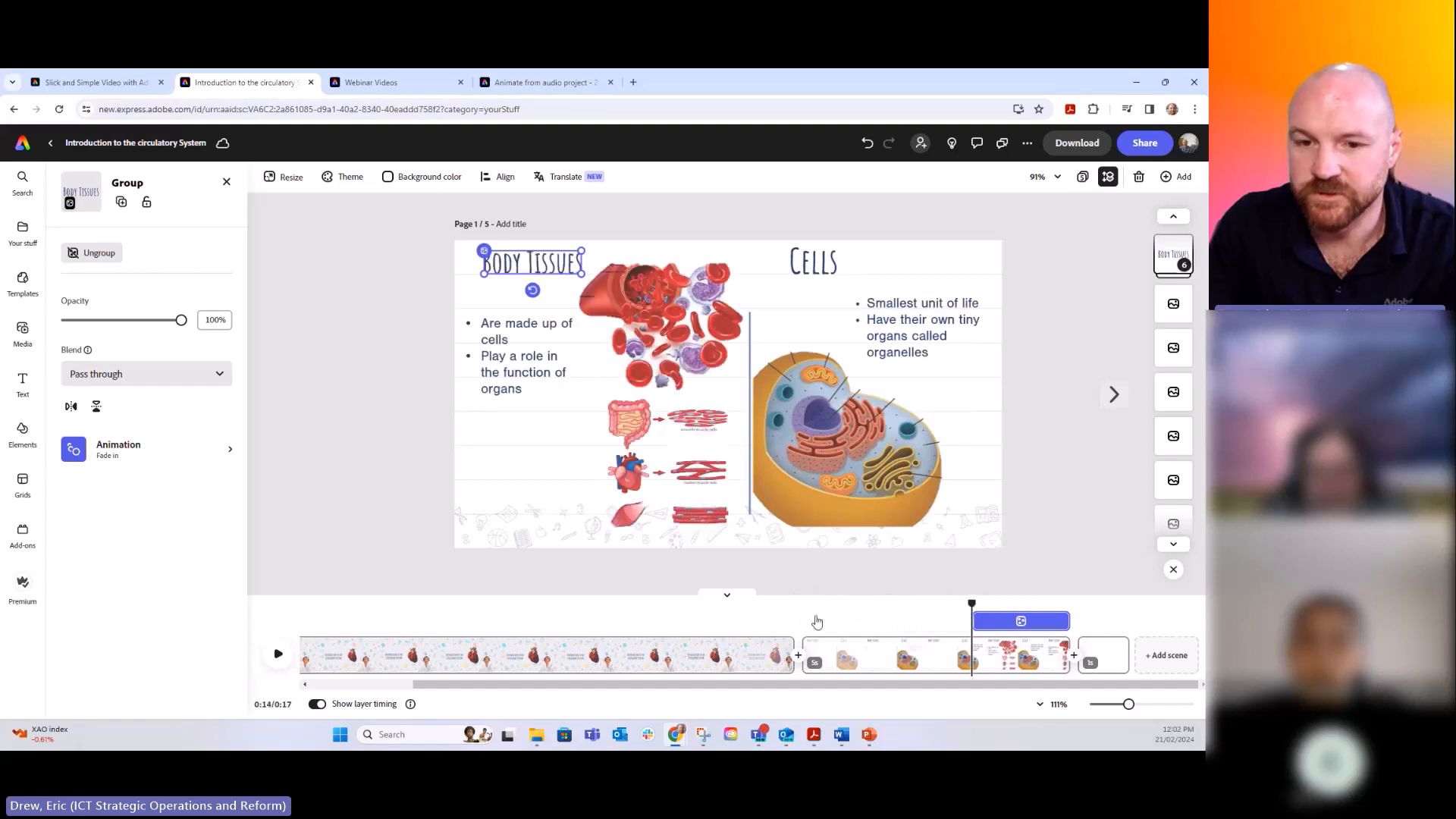
left_click(353, 551)
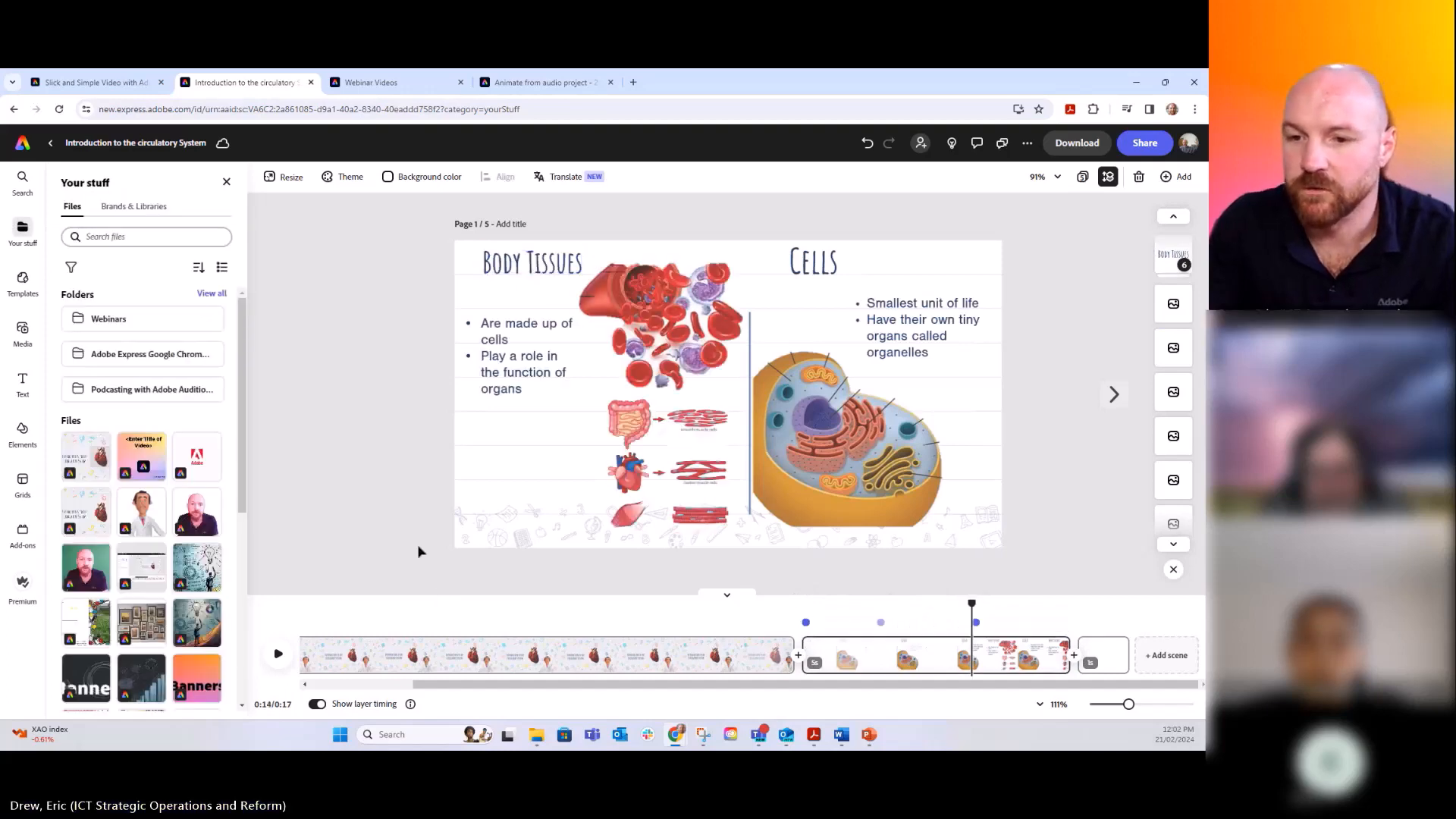
Play the video from the start of the second scene to check the layer timing, and return to the video's beginning.
left_click_drag(972, 604, 800, 599)
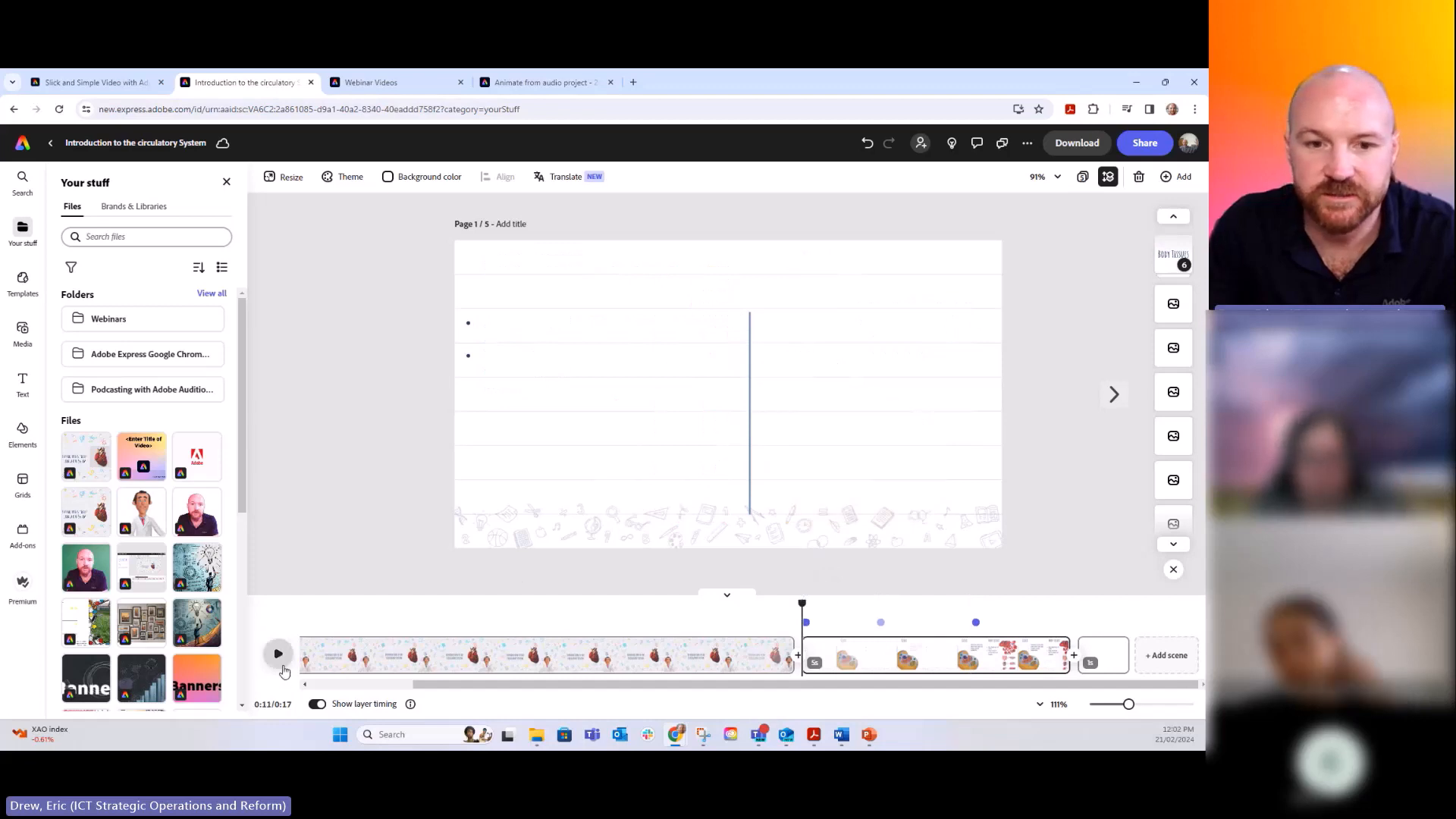
left_click(278, 654)
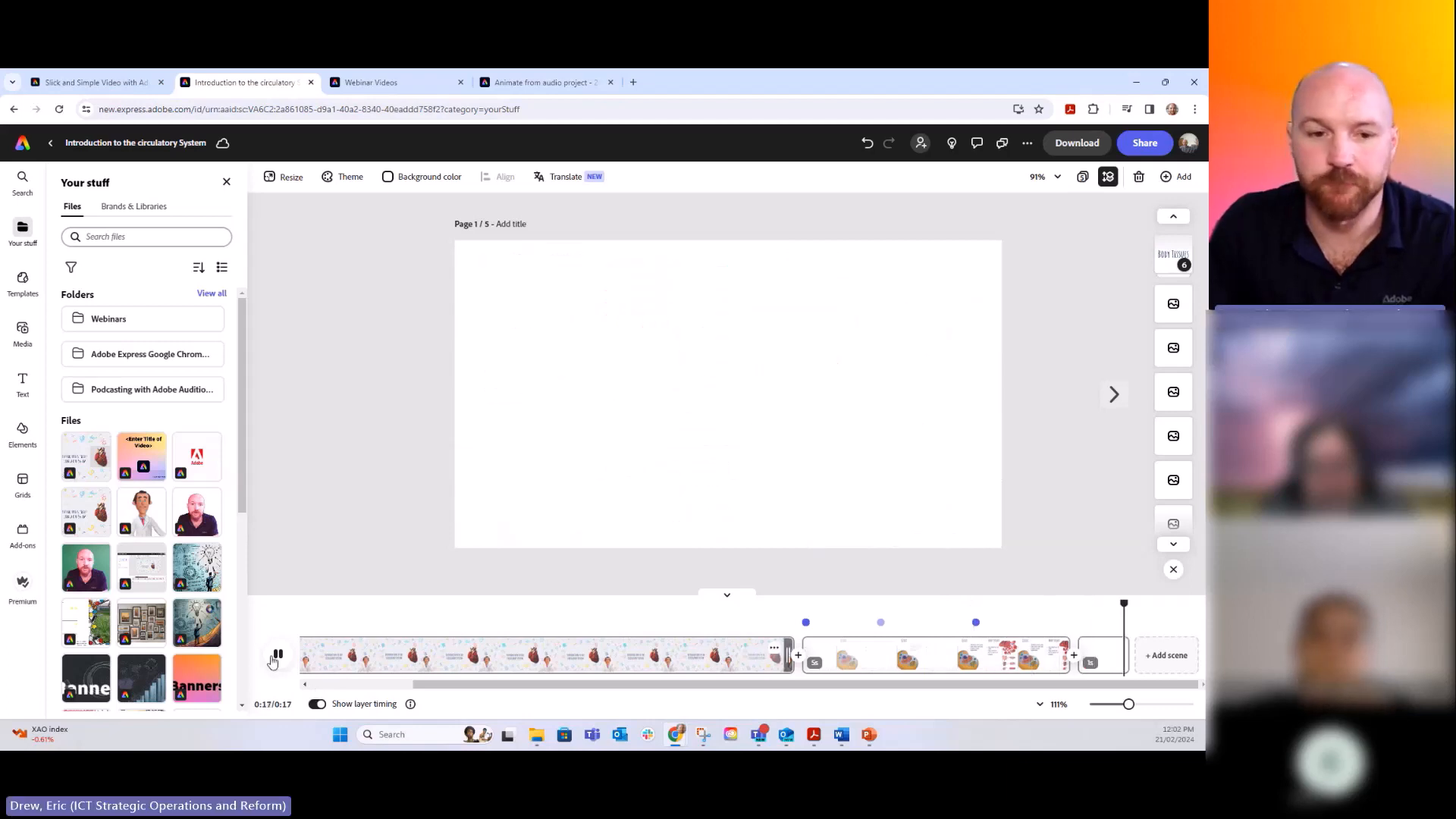
left_click(278, 656)
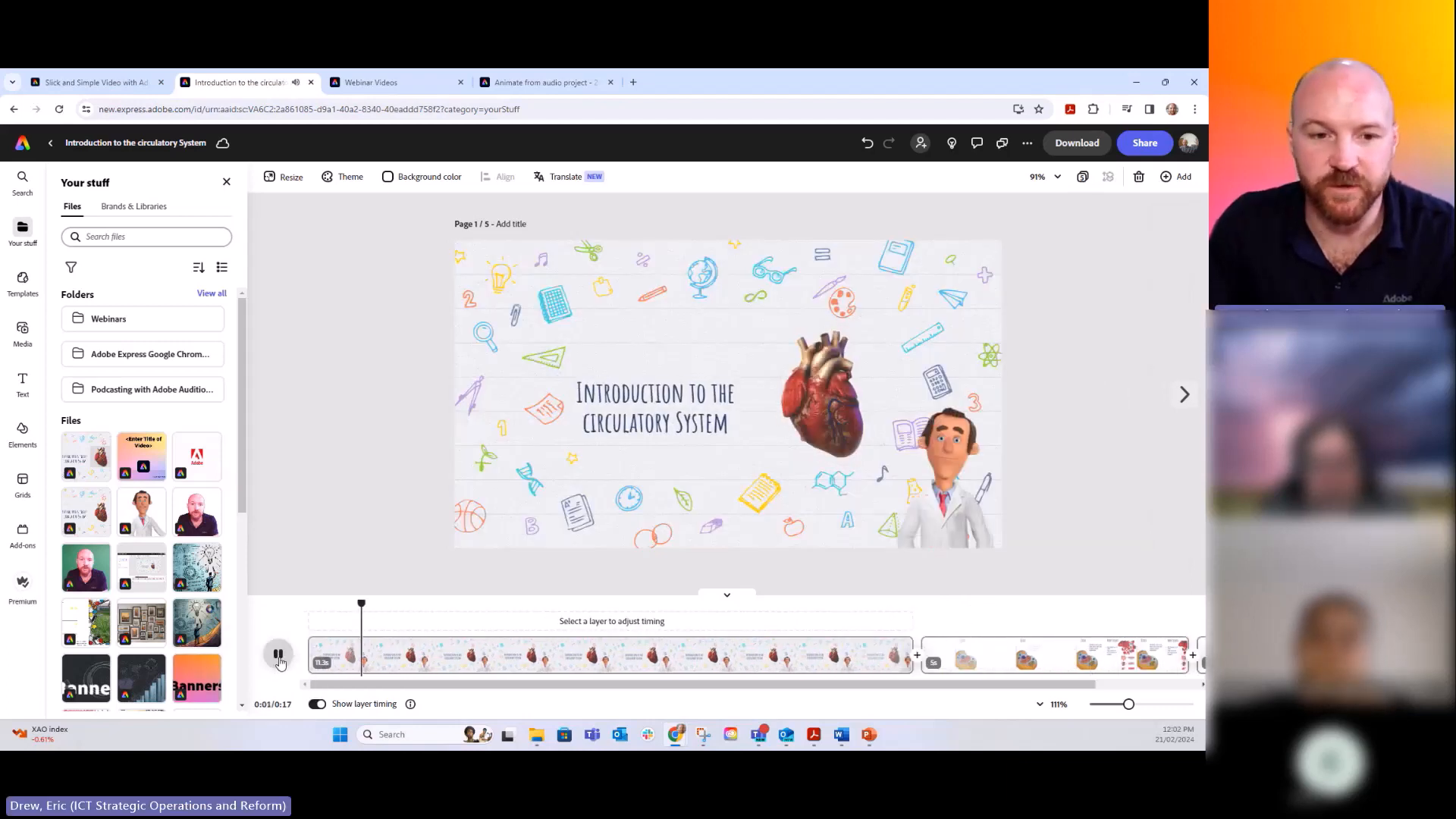
left_click(277, 656)
left_click(304, 602)
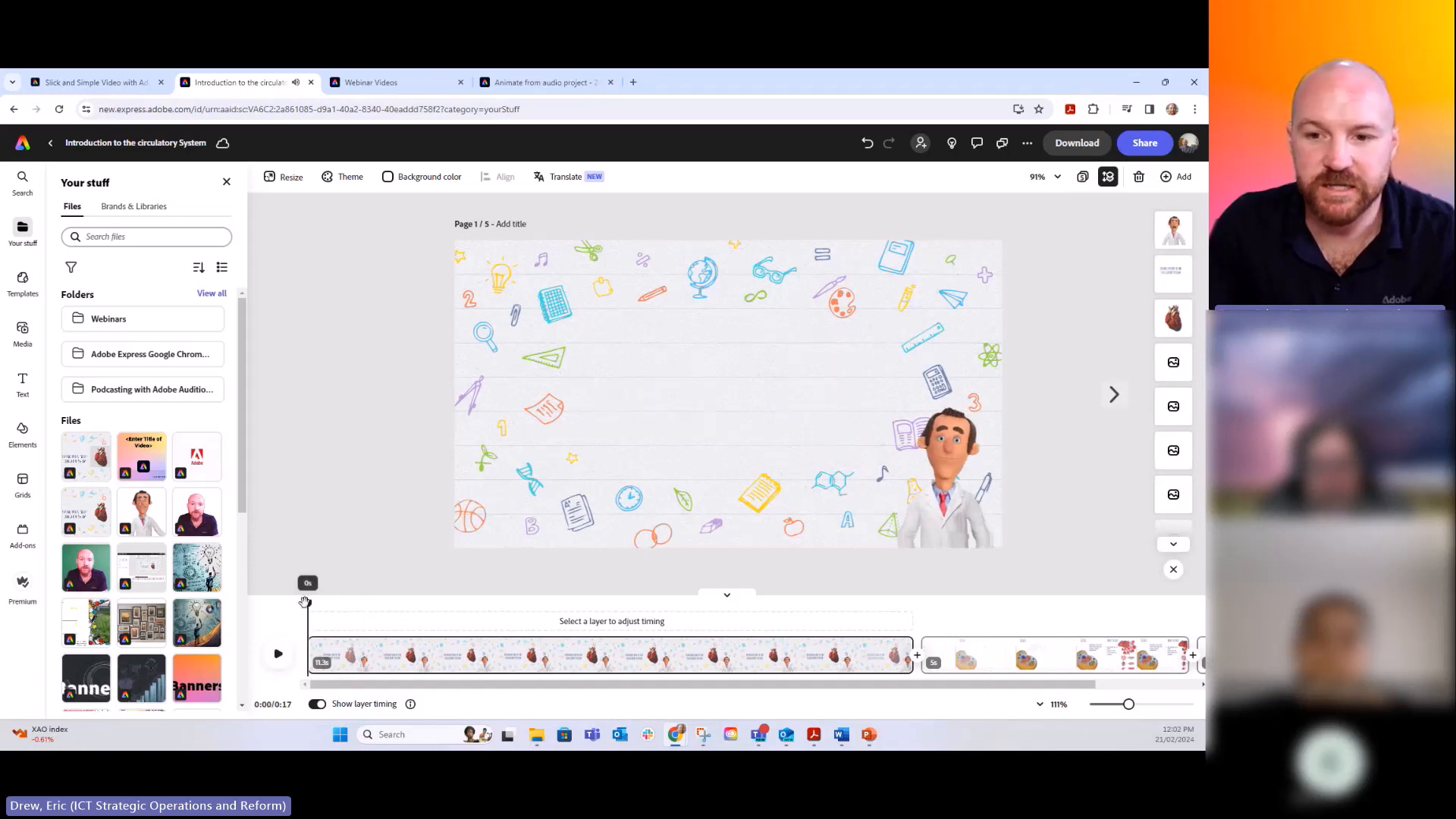
Shorten the title scene to 8.7 seconds and play the whole video from the beginning to check it.
left_click_drag(913, 657, 766, 665)
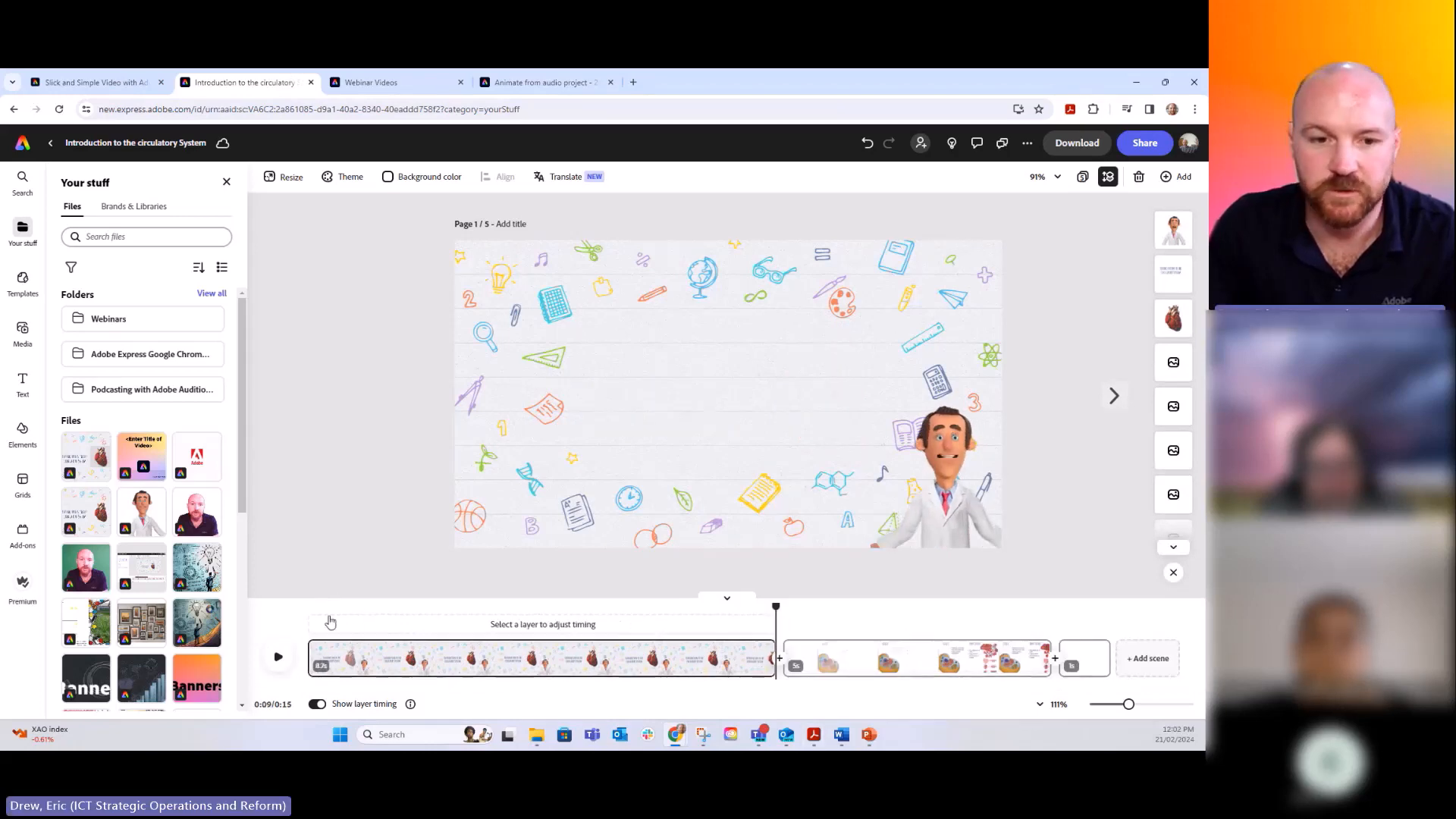
left_click_drag(778, 603, 311, 605)
left_click(278, 657)
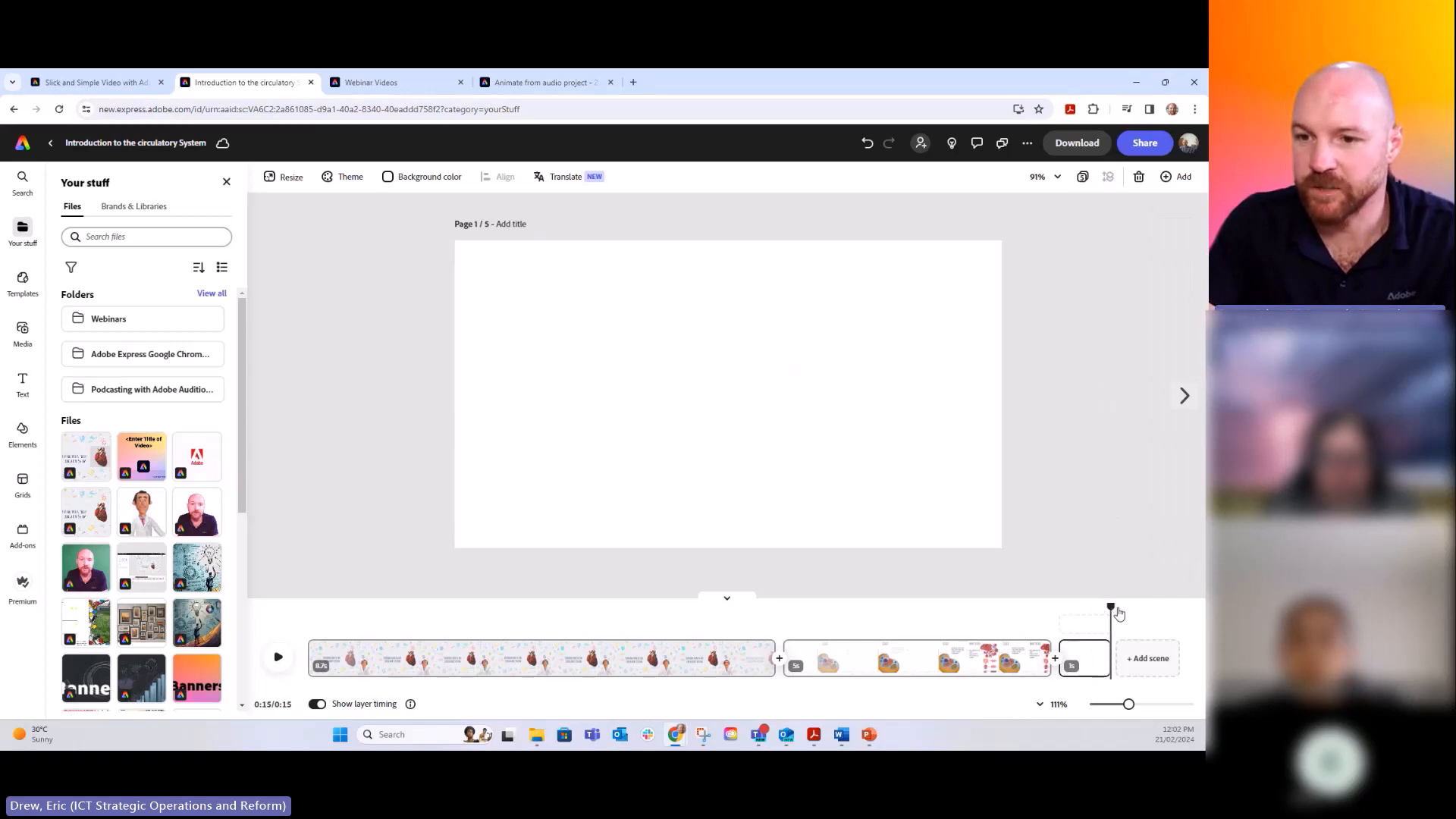
left_click_drag(1119, 613, 924, 611)
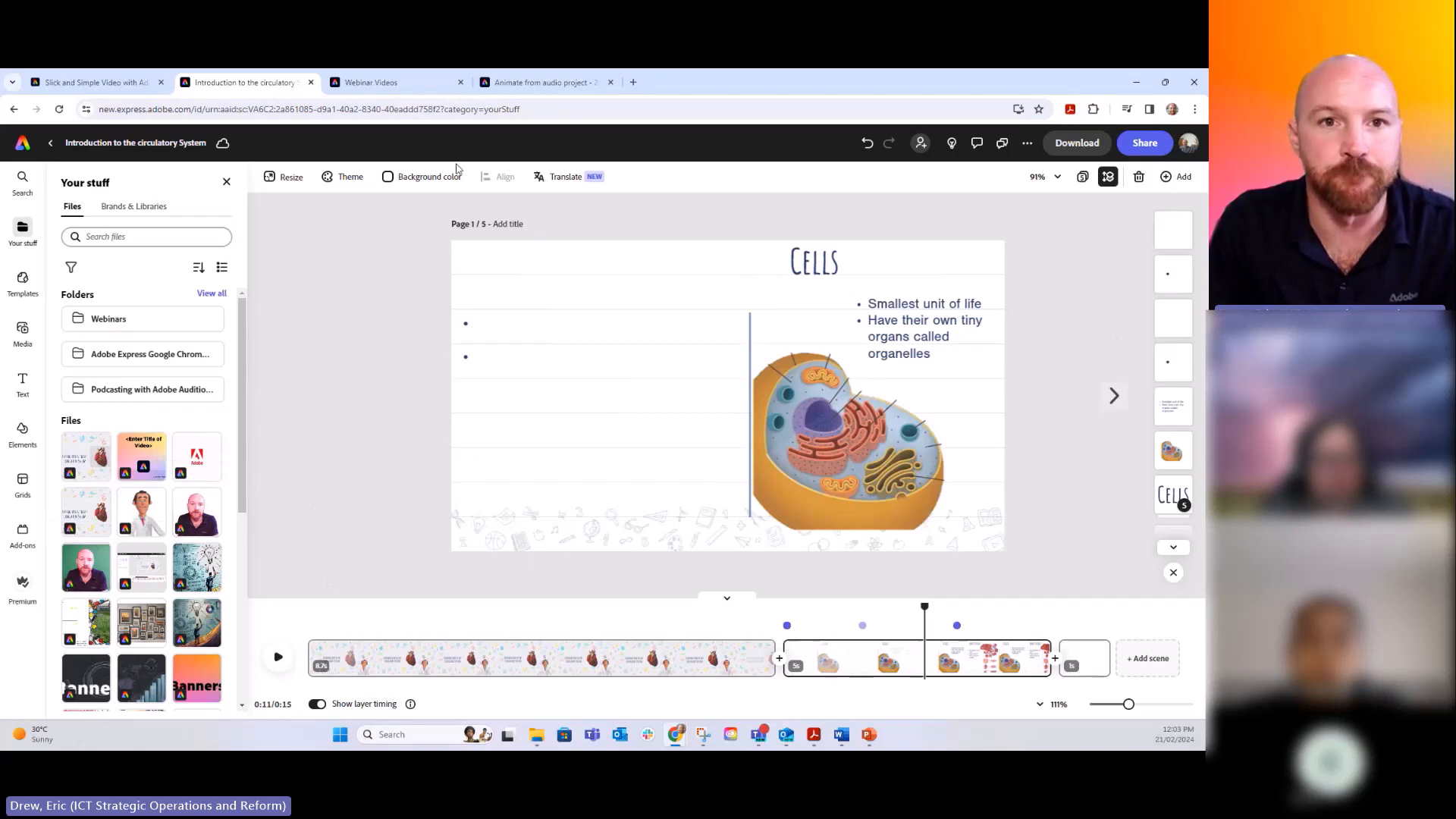
Leave the Animate from audio project for the home page, discarding its unsaved changes.
left_click(561, 82)
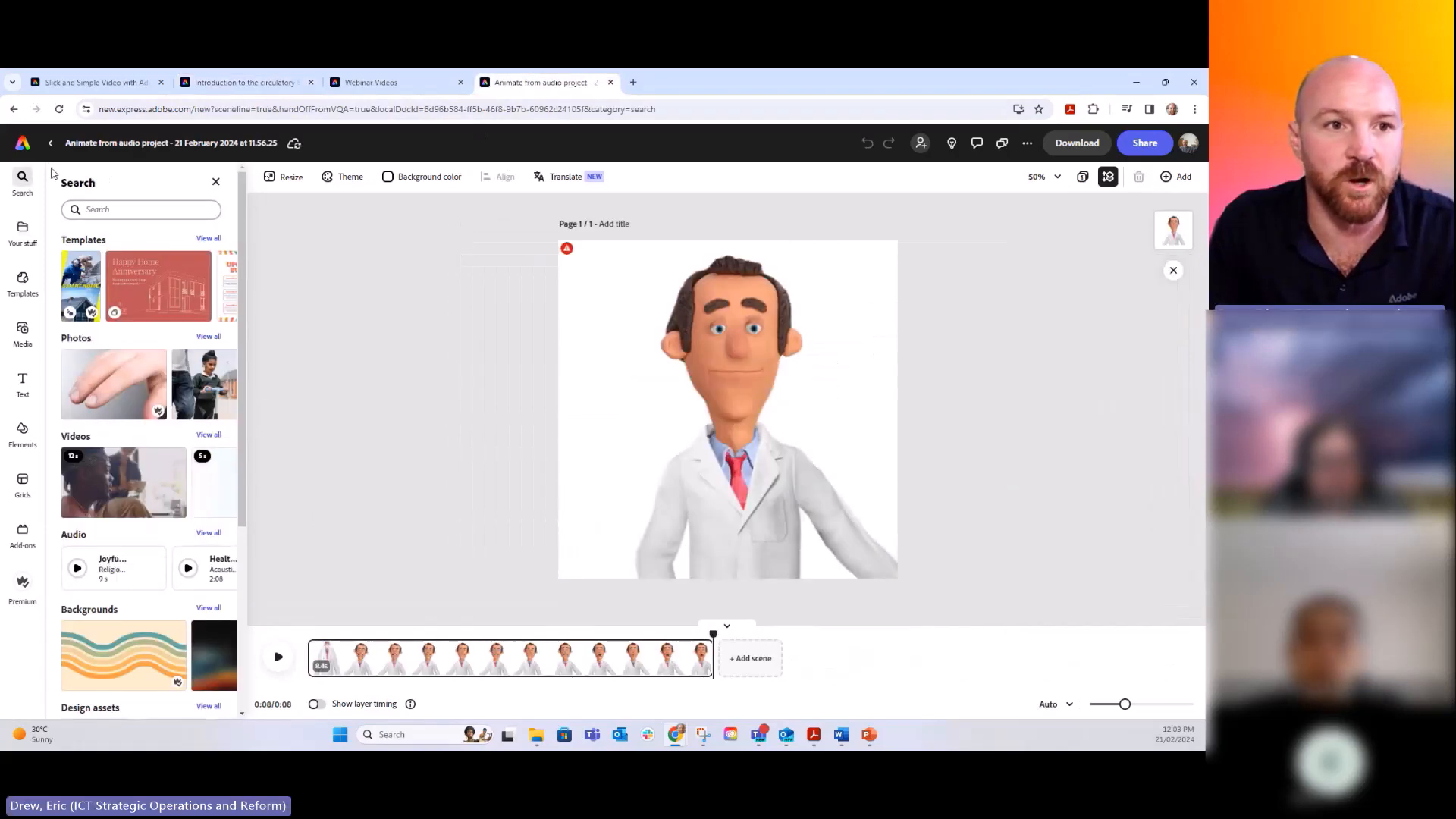
left_click(24, 149)
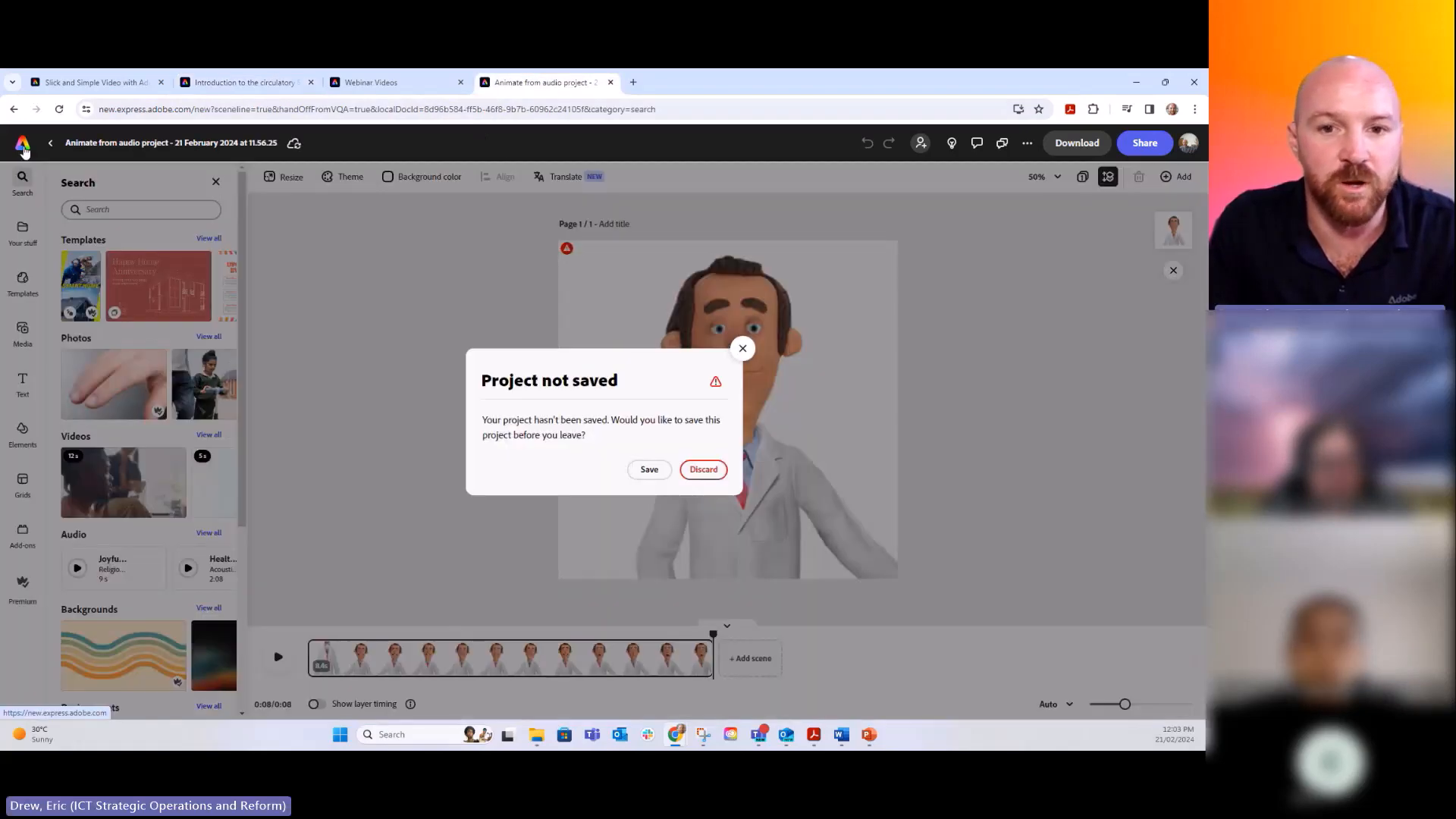
left_click(704, 469)
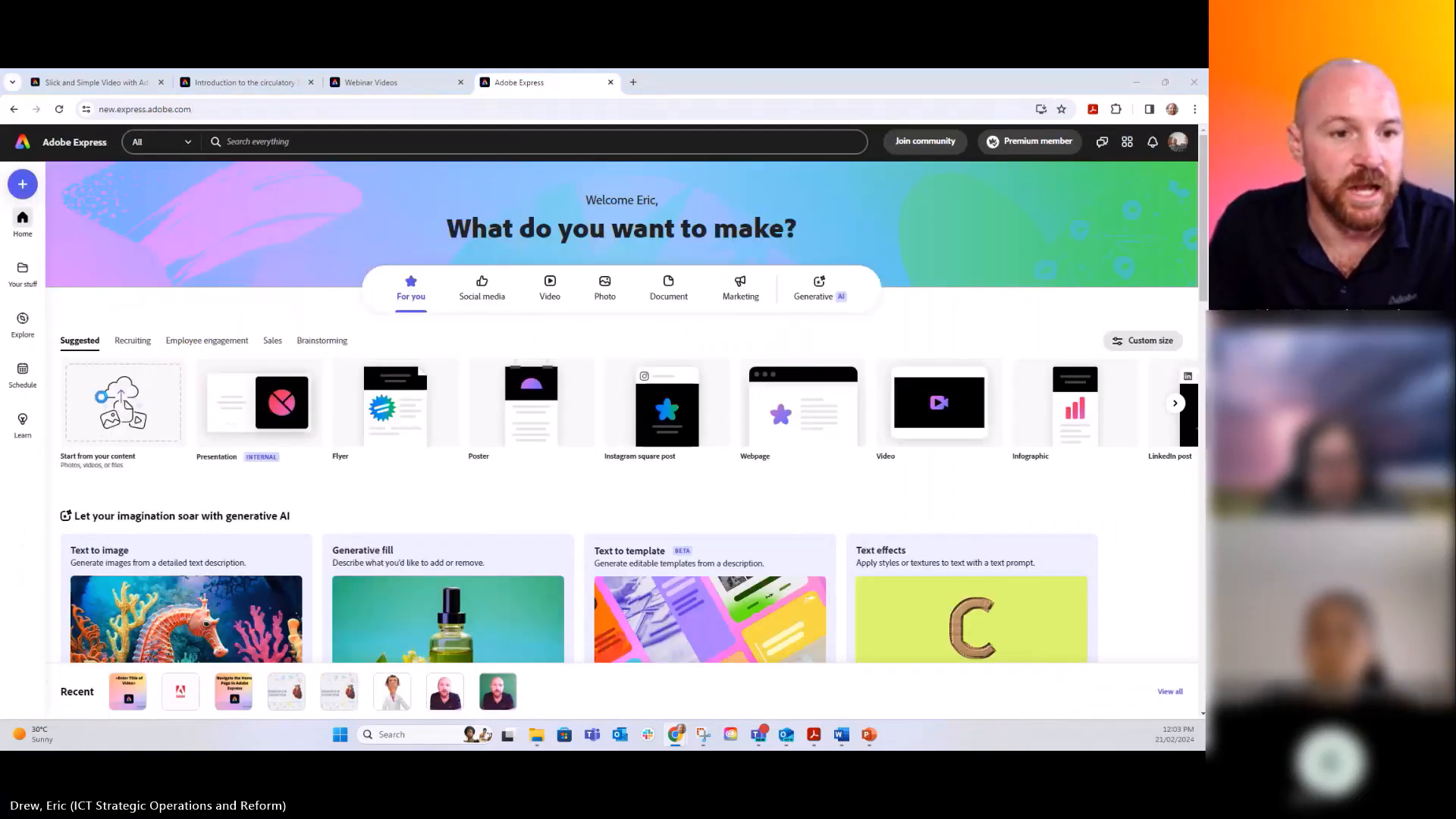
Preview starting a new project from the Circulatory system MP4 file and dismiss it without creating anything.
left_click(101, 397)
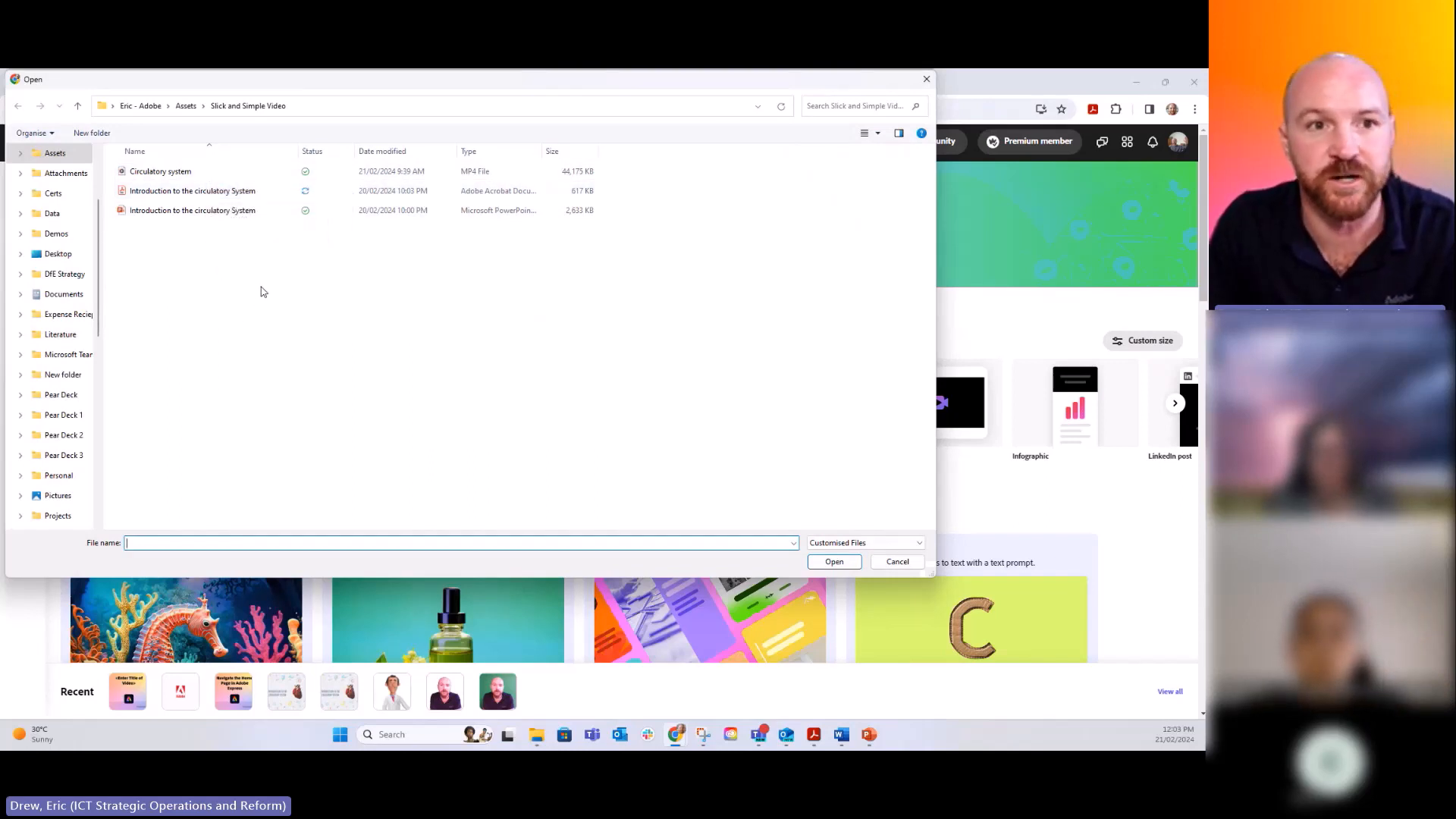
double_click(182, 175)
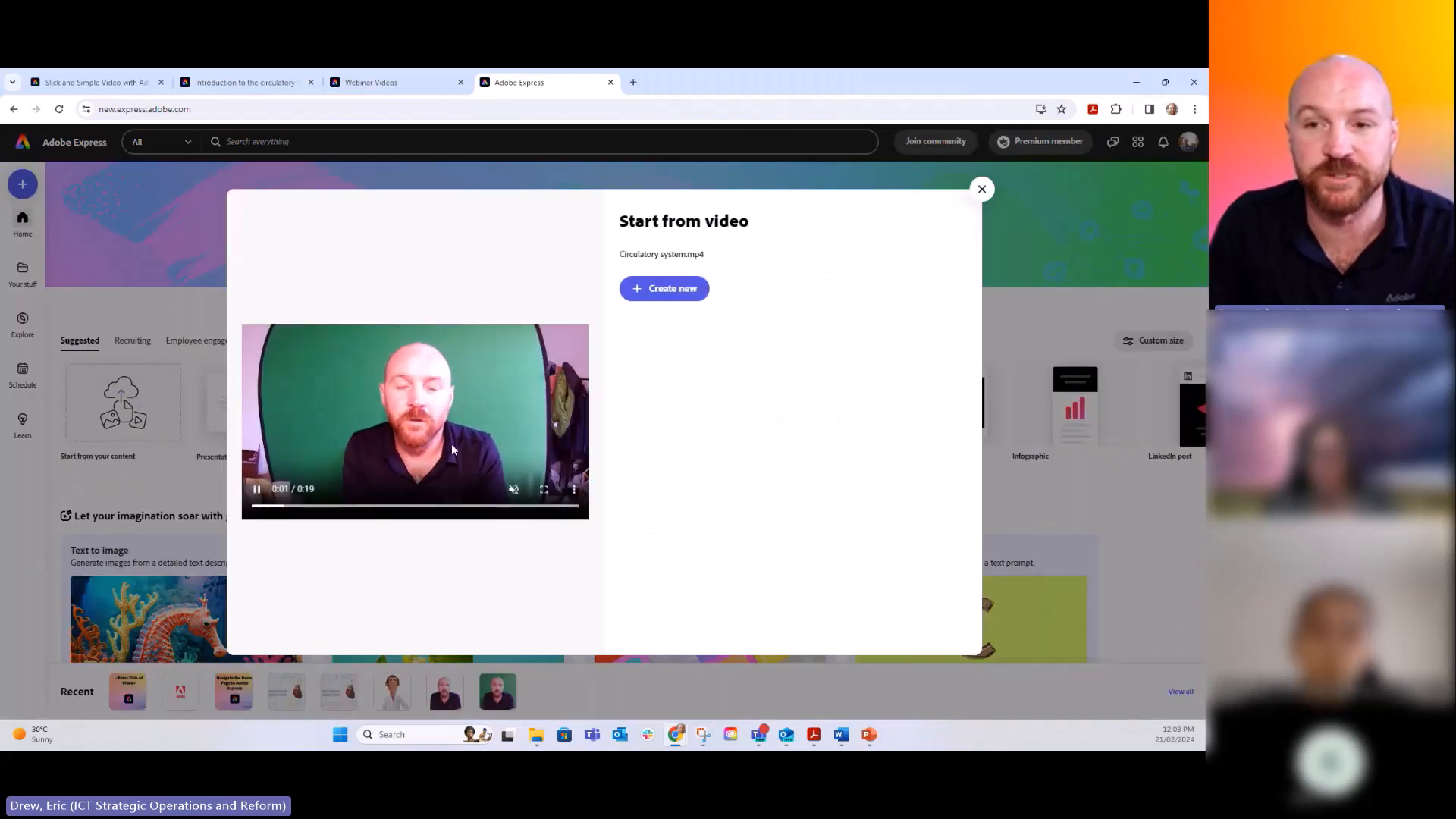
left_click(983, 192)
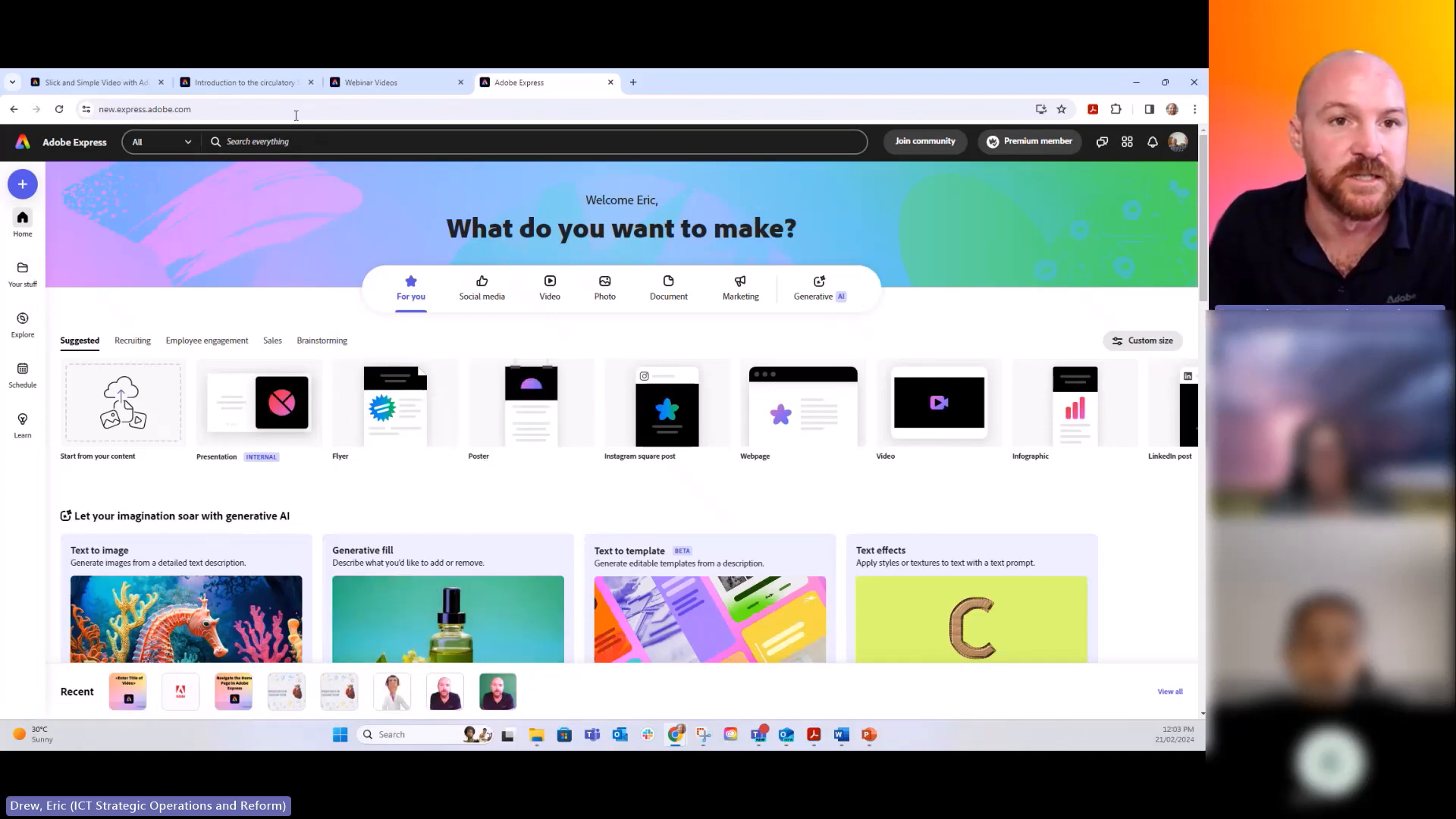
Return to the circulatory system project, go to page 3 and view the options for adding the Circulatory system2 file.
left_click(238, 81)
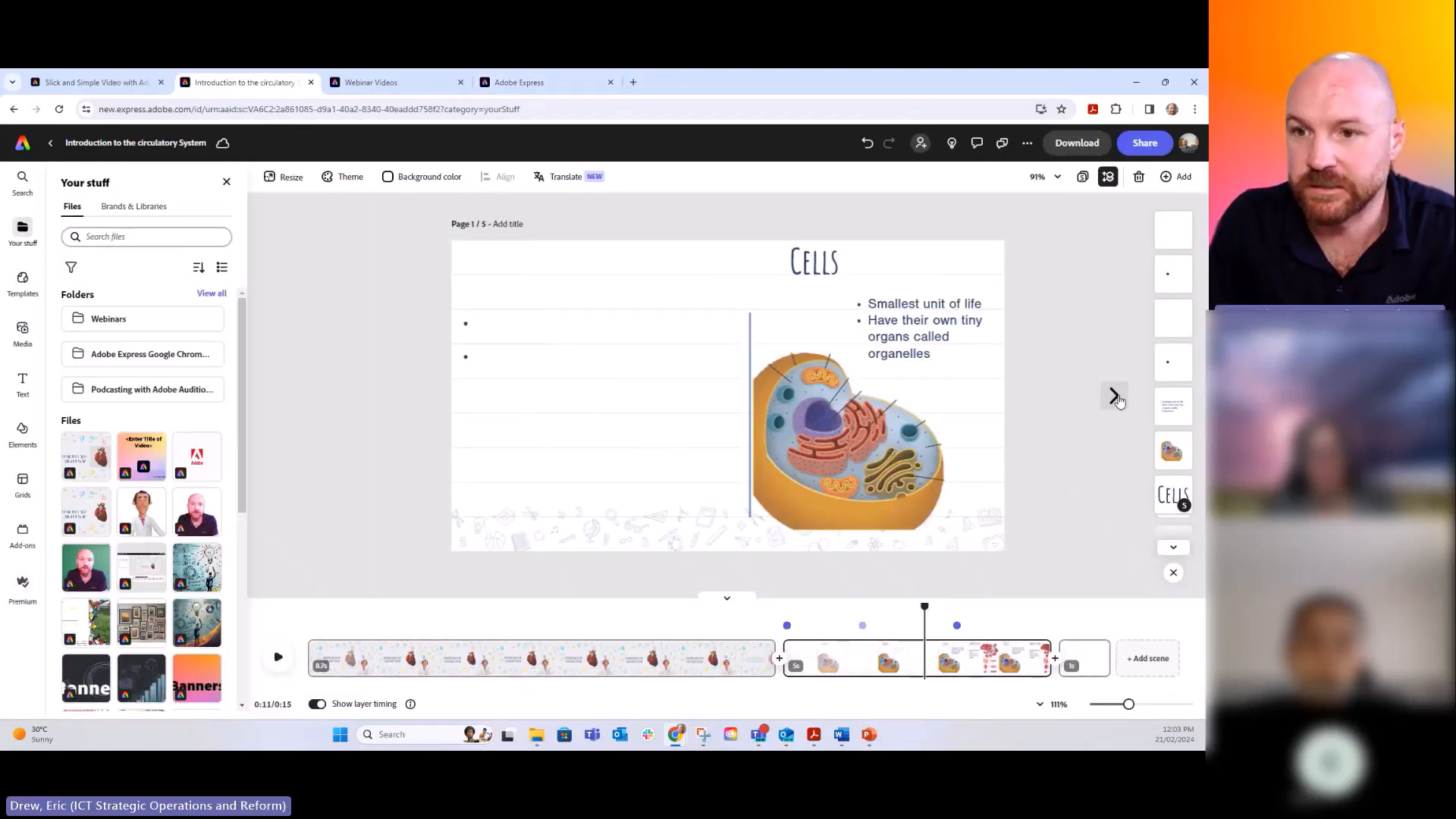
left_click(1117, 395)
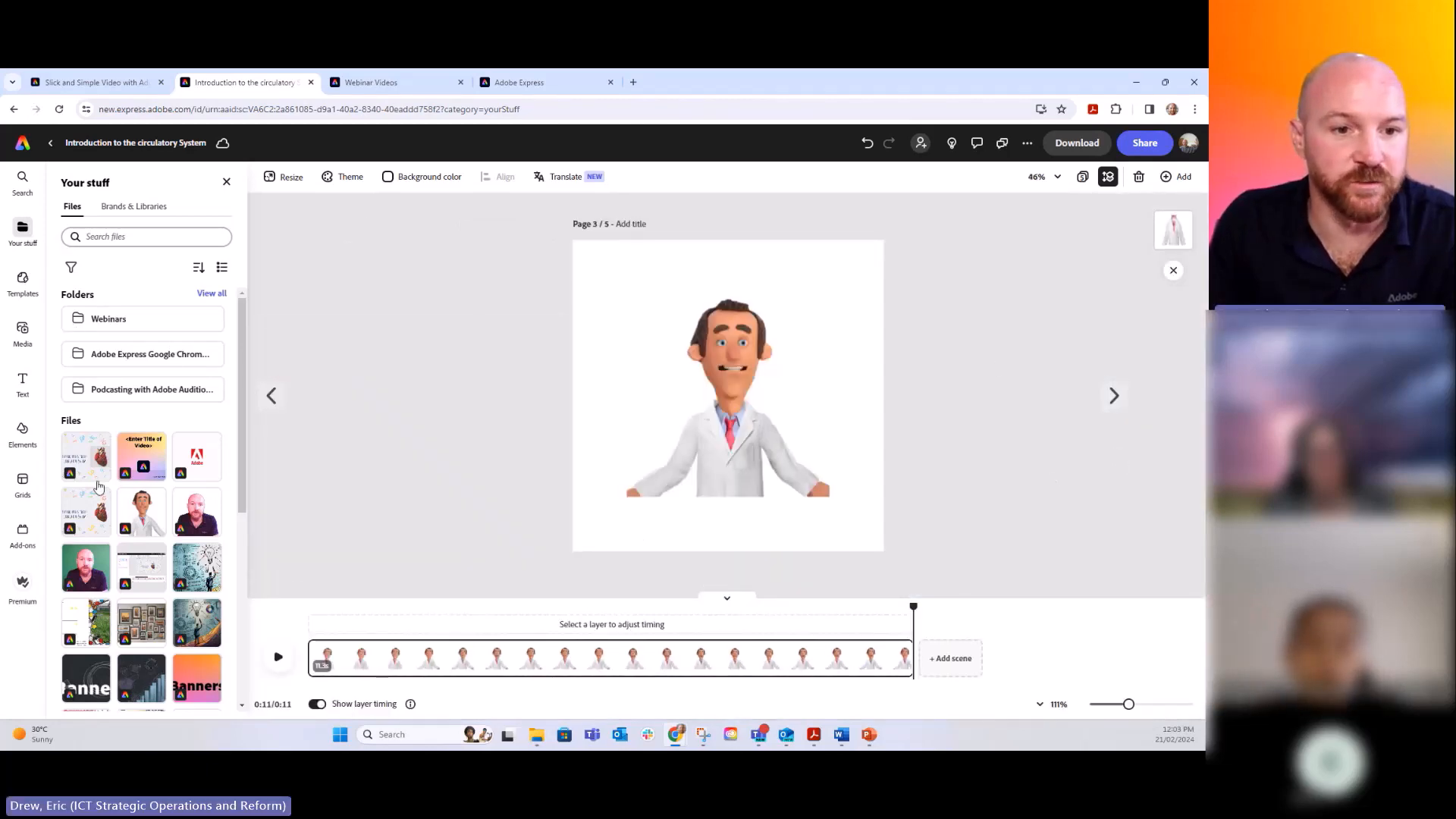
left_click(199, 528)
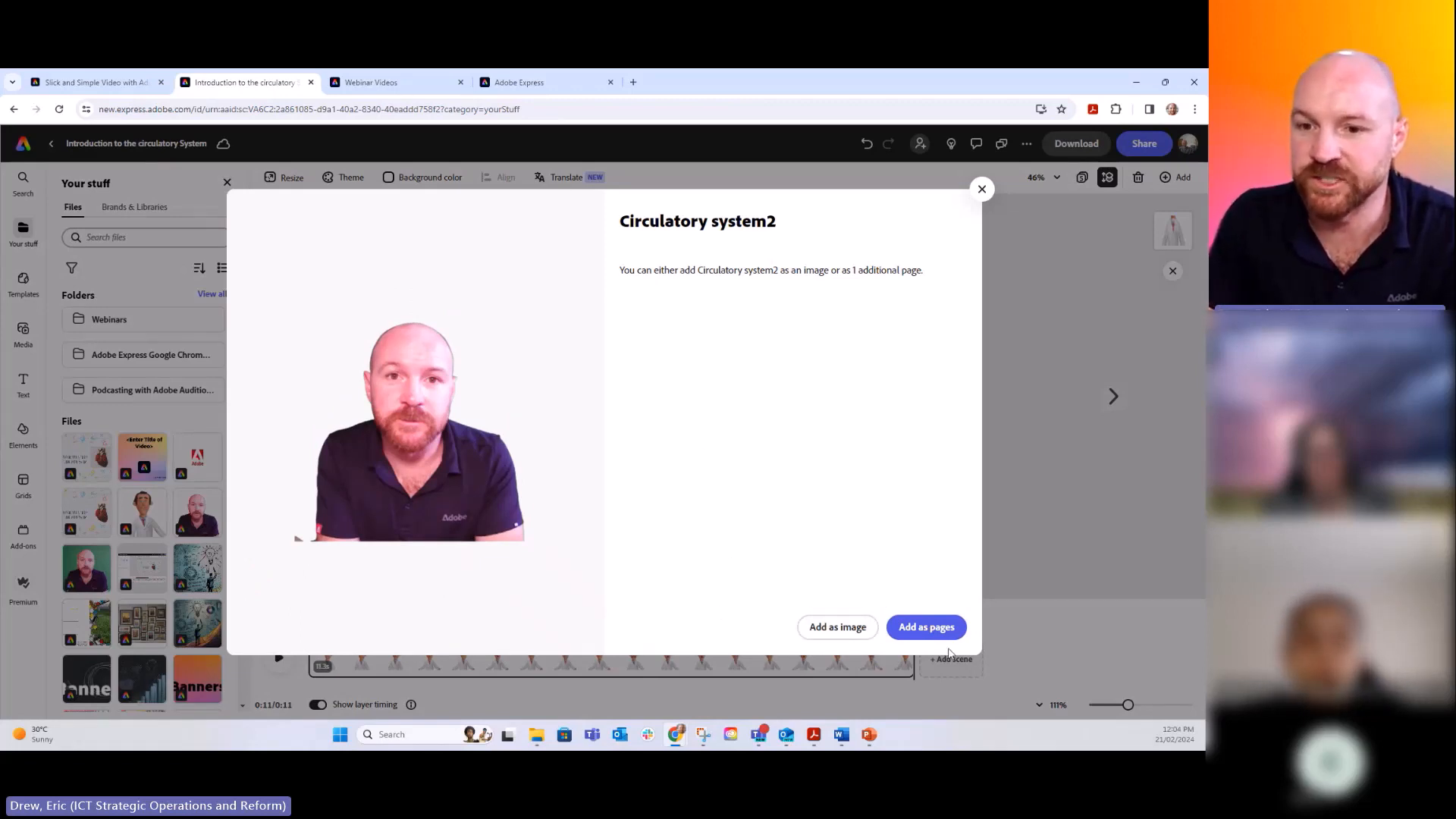
left_click(981, 190)
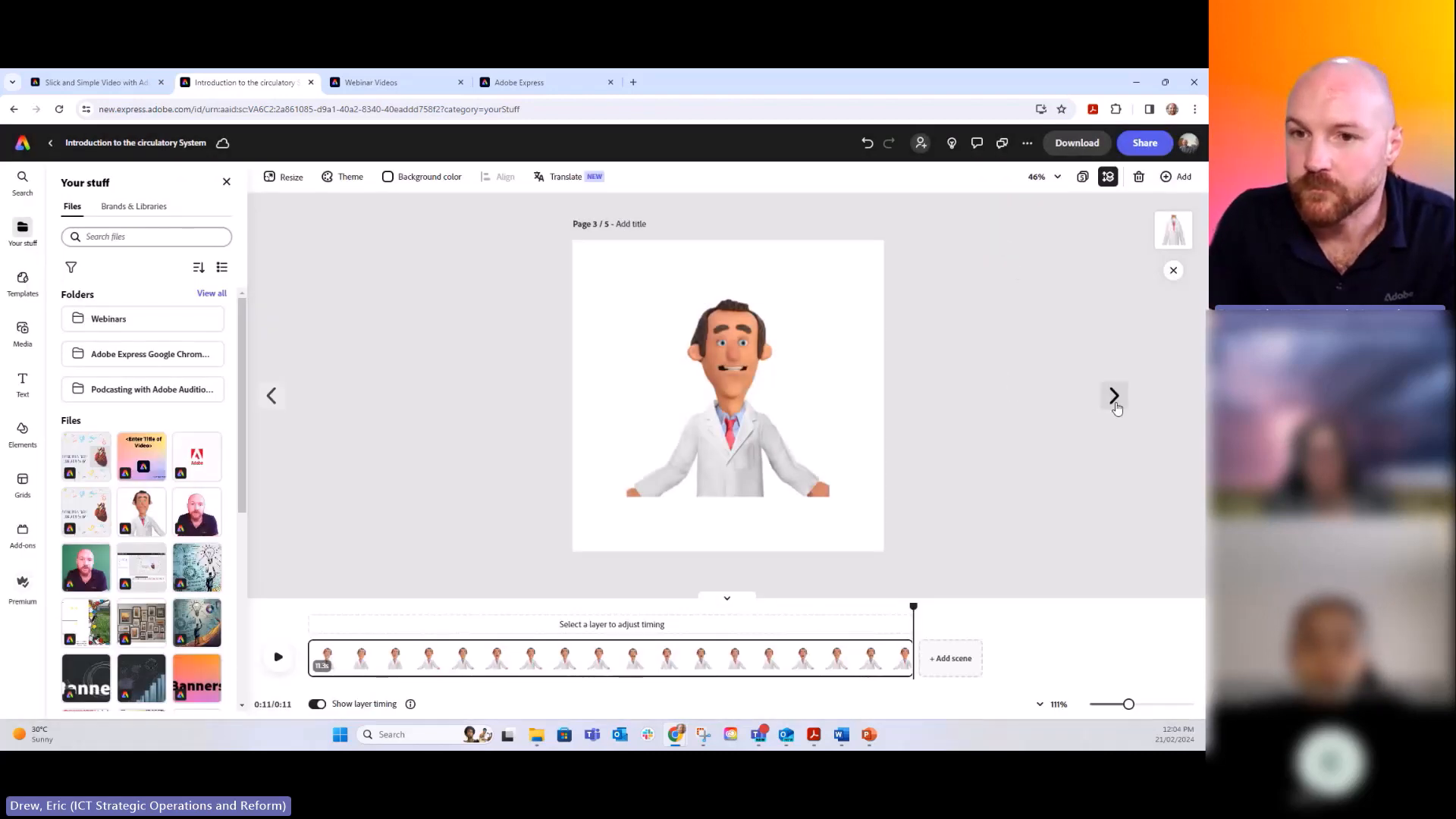
Inspect the green-screen presenter video on page 4 and open the background-removed version on page 5 for cropping.
left_click(1112, 394)
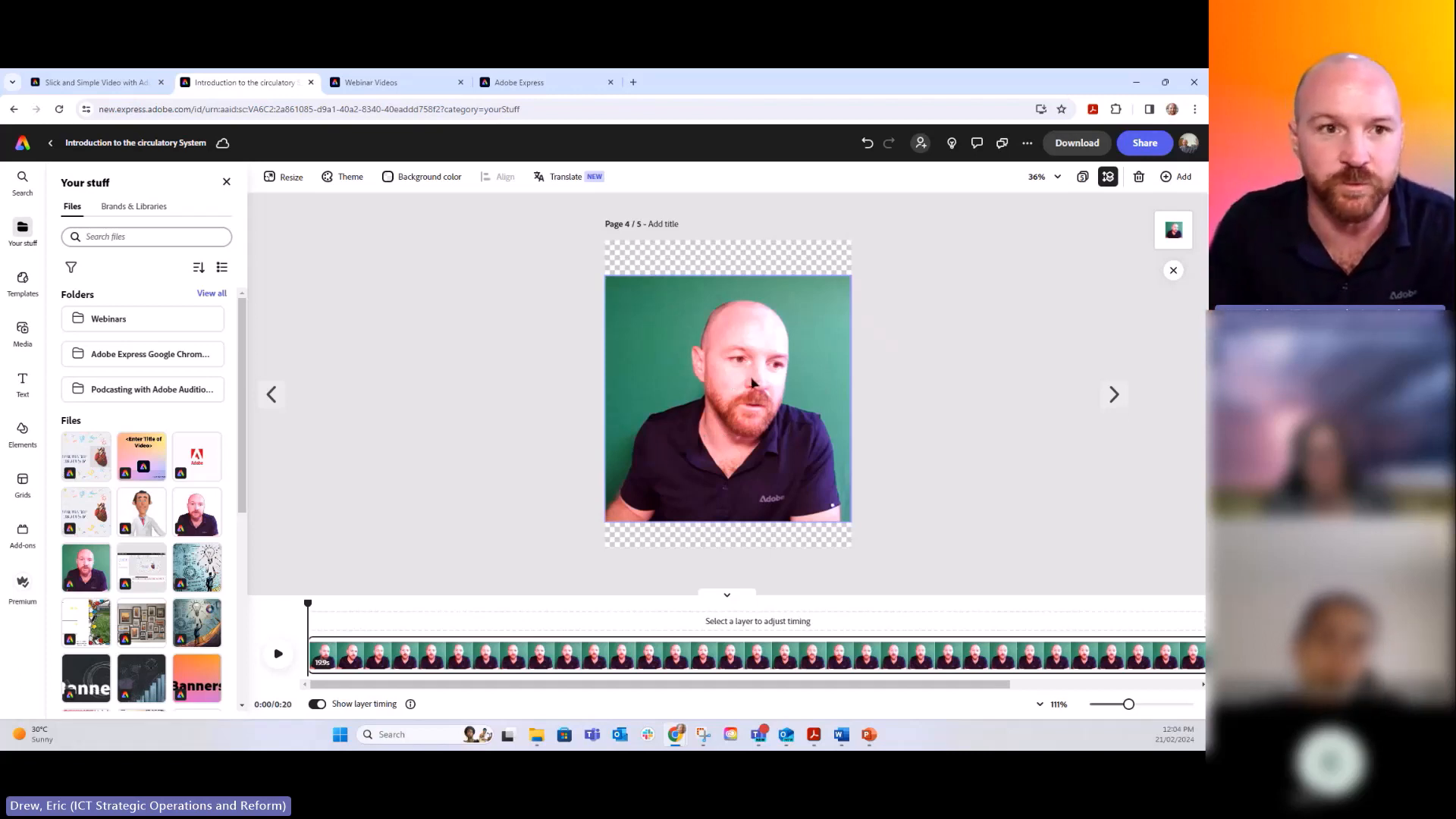
left_click(789, 434)
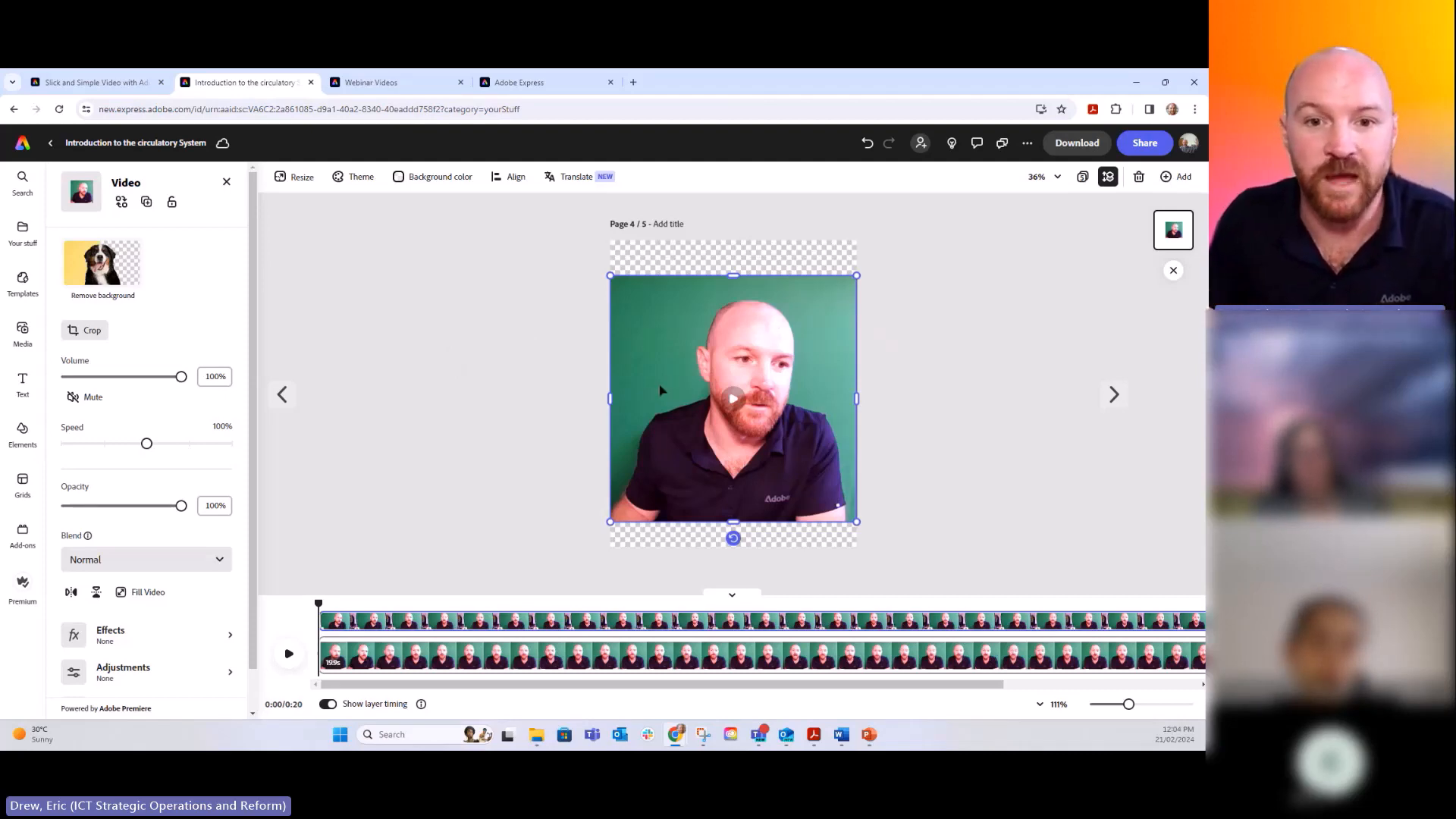
left_click(1114, 395)
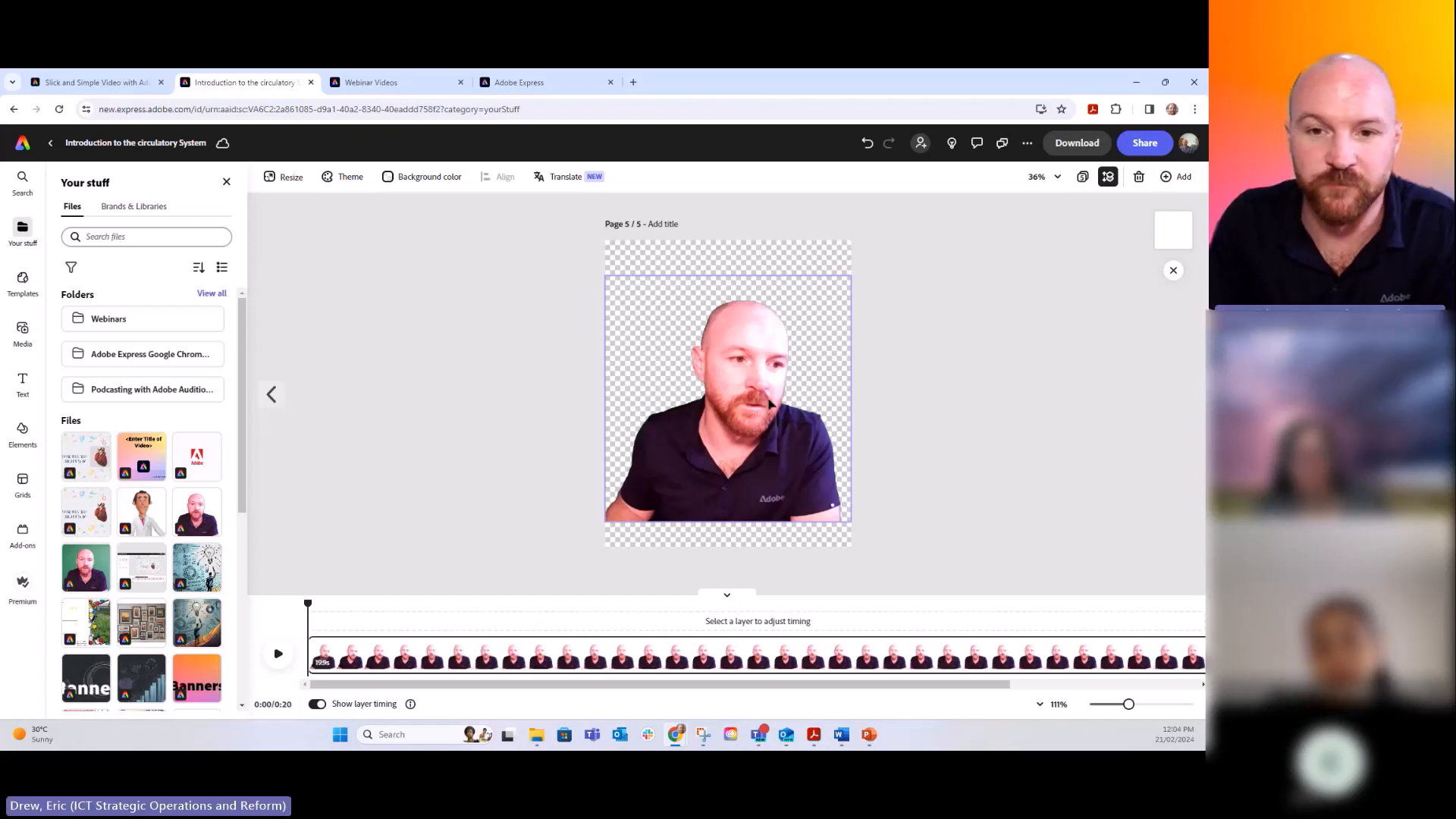
double_click(770, 414)
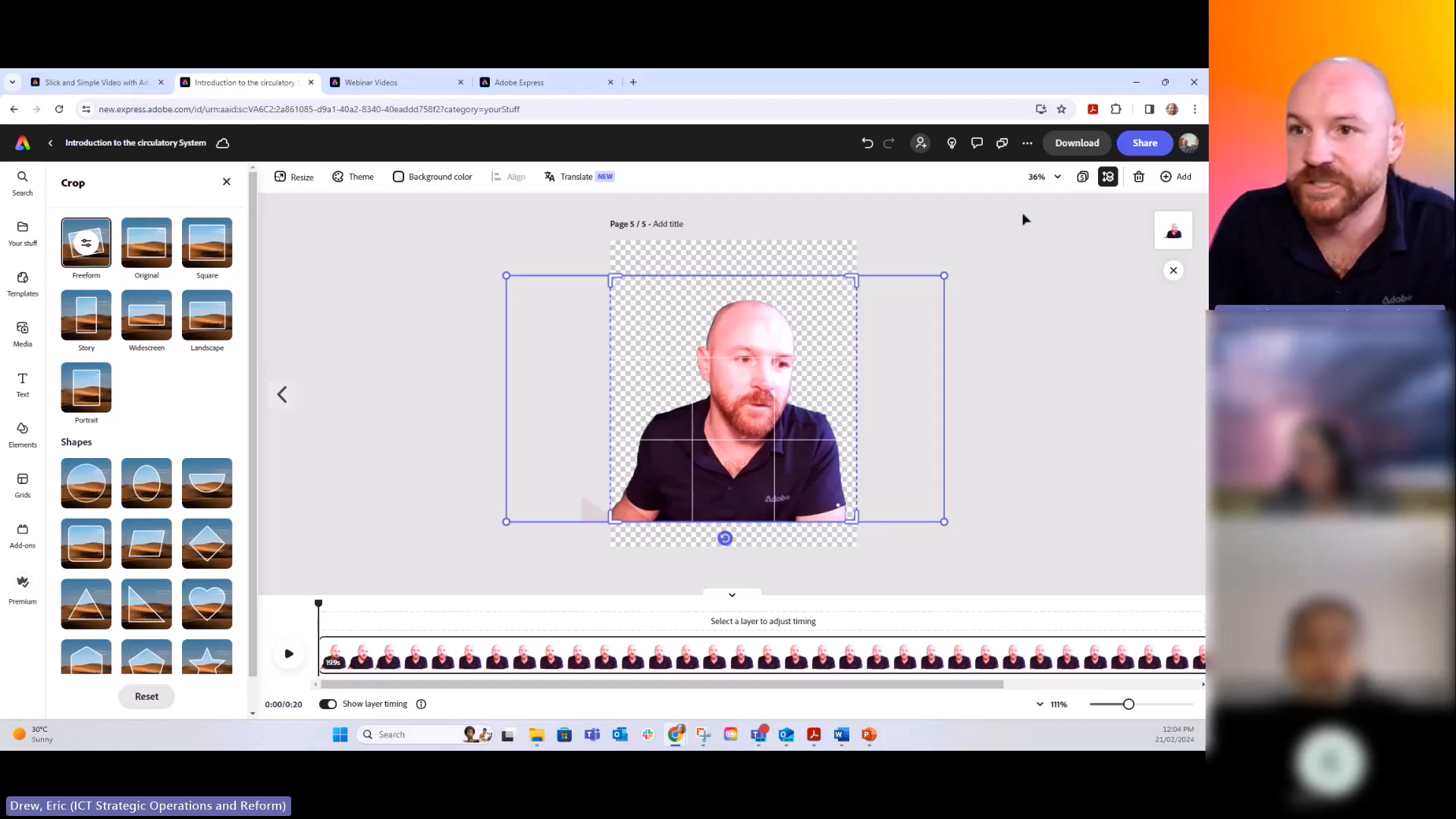
Open page 1 for editing from the overview of all project pages.
left_click(1084, 178)
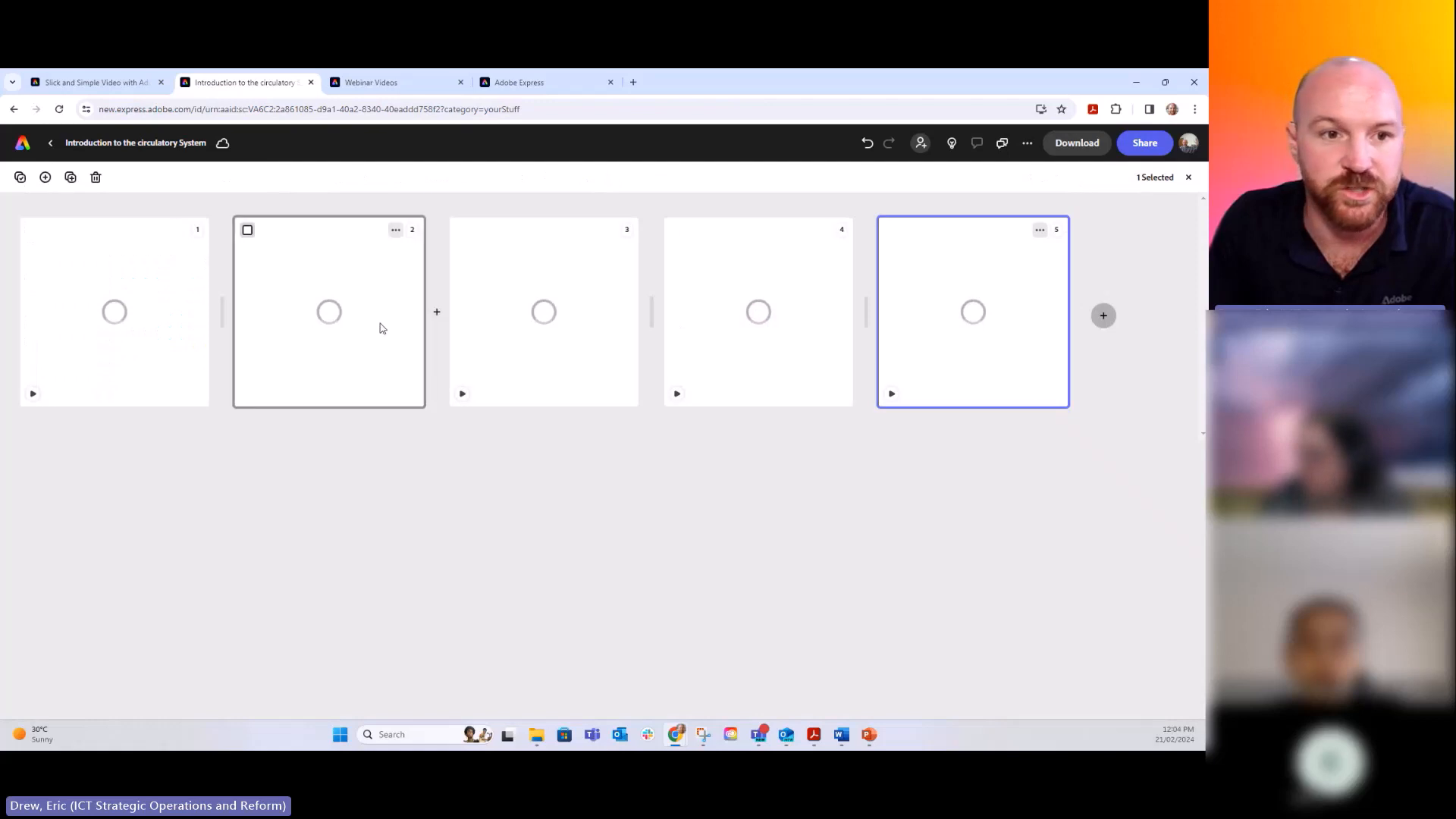
left_click(152, 362)
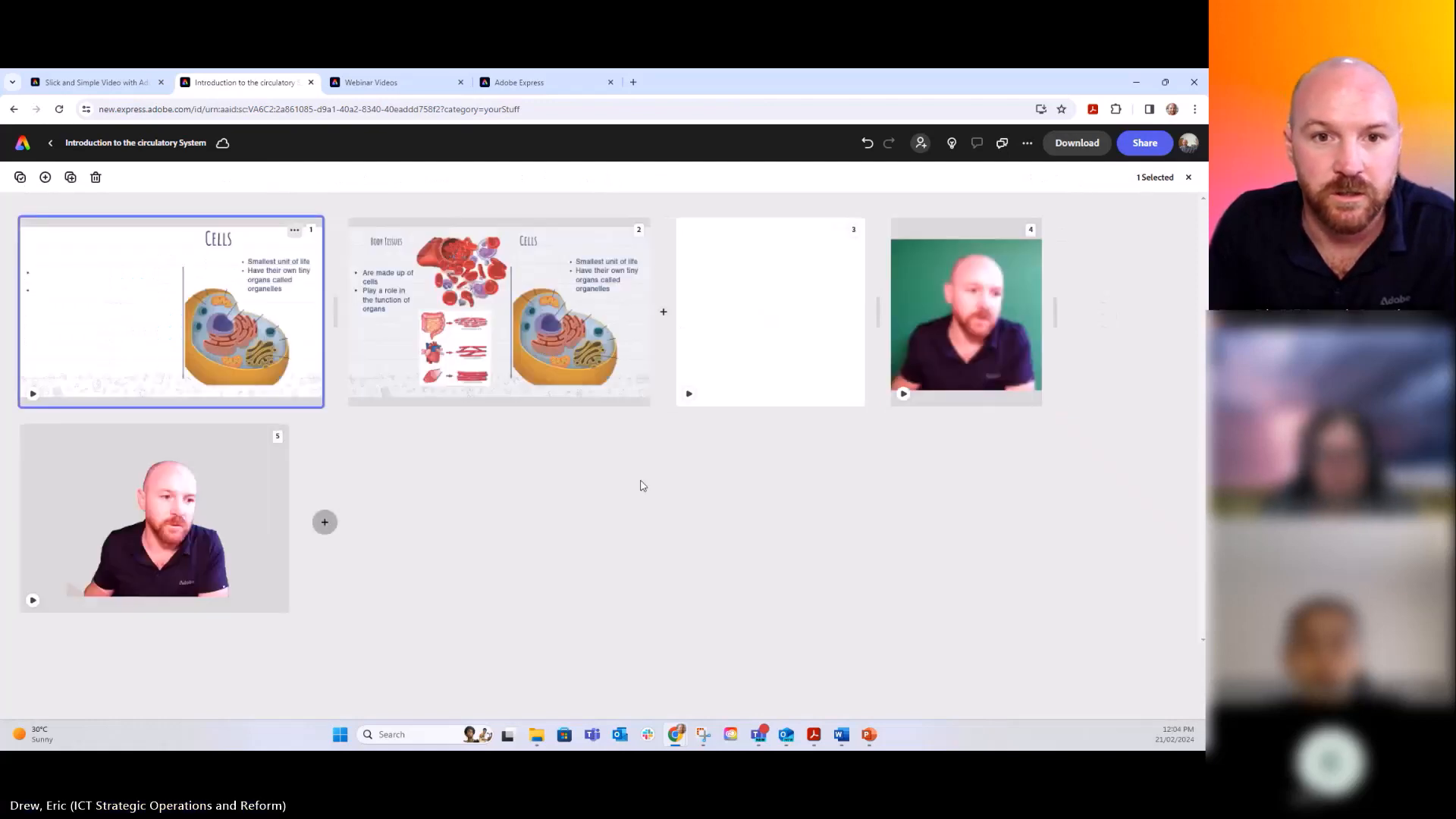
double_click(153, 328)
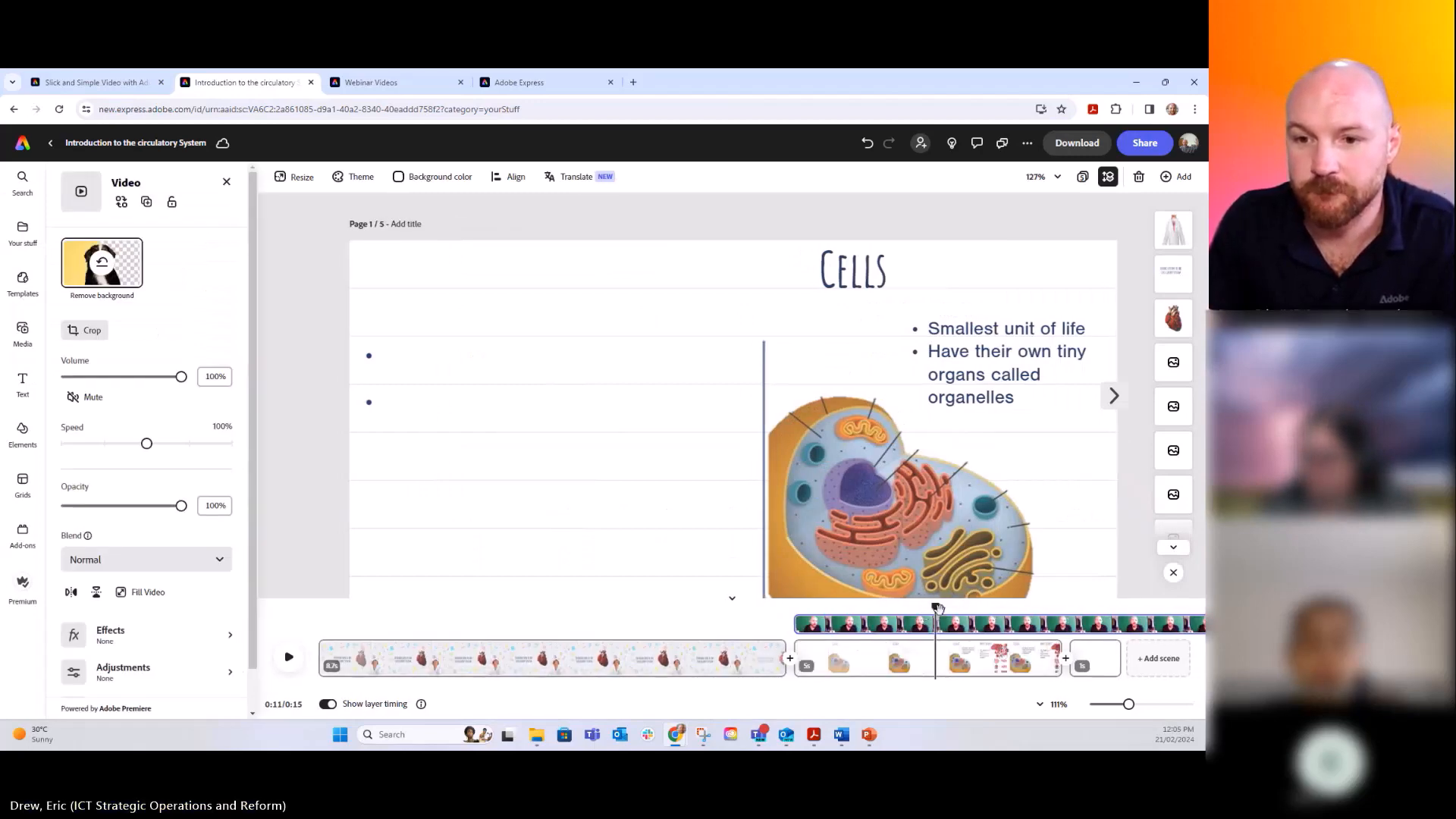
Try to place a scaled-down copy of the background-removed presenter video from the start of the Cells scene.
left_click_drag(935, 609, 794, 606)
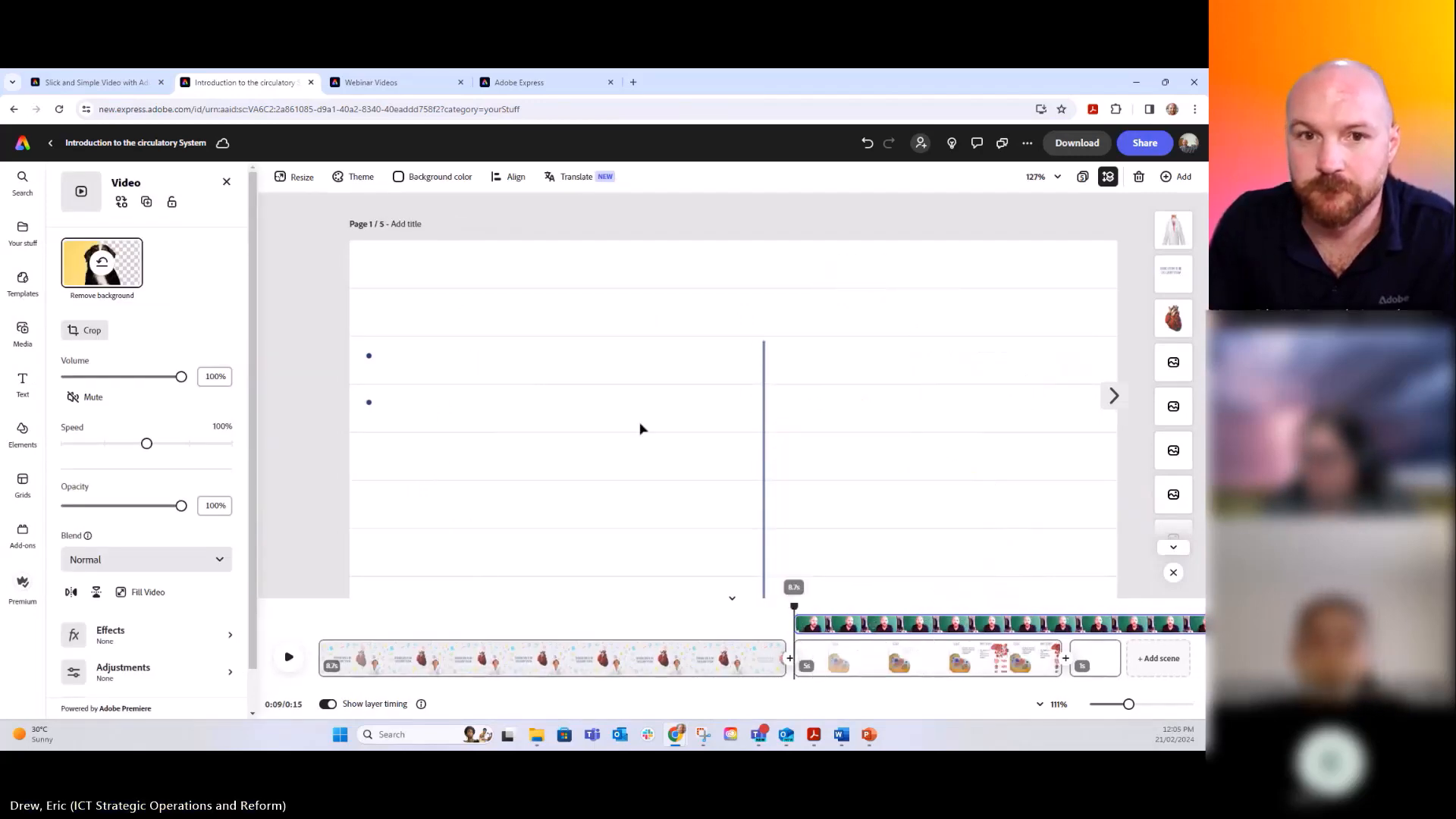
left_click(689, 460)
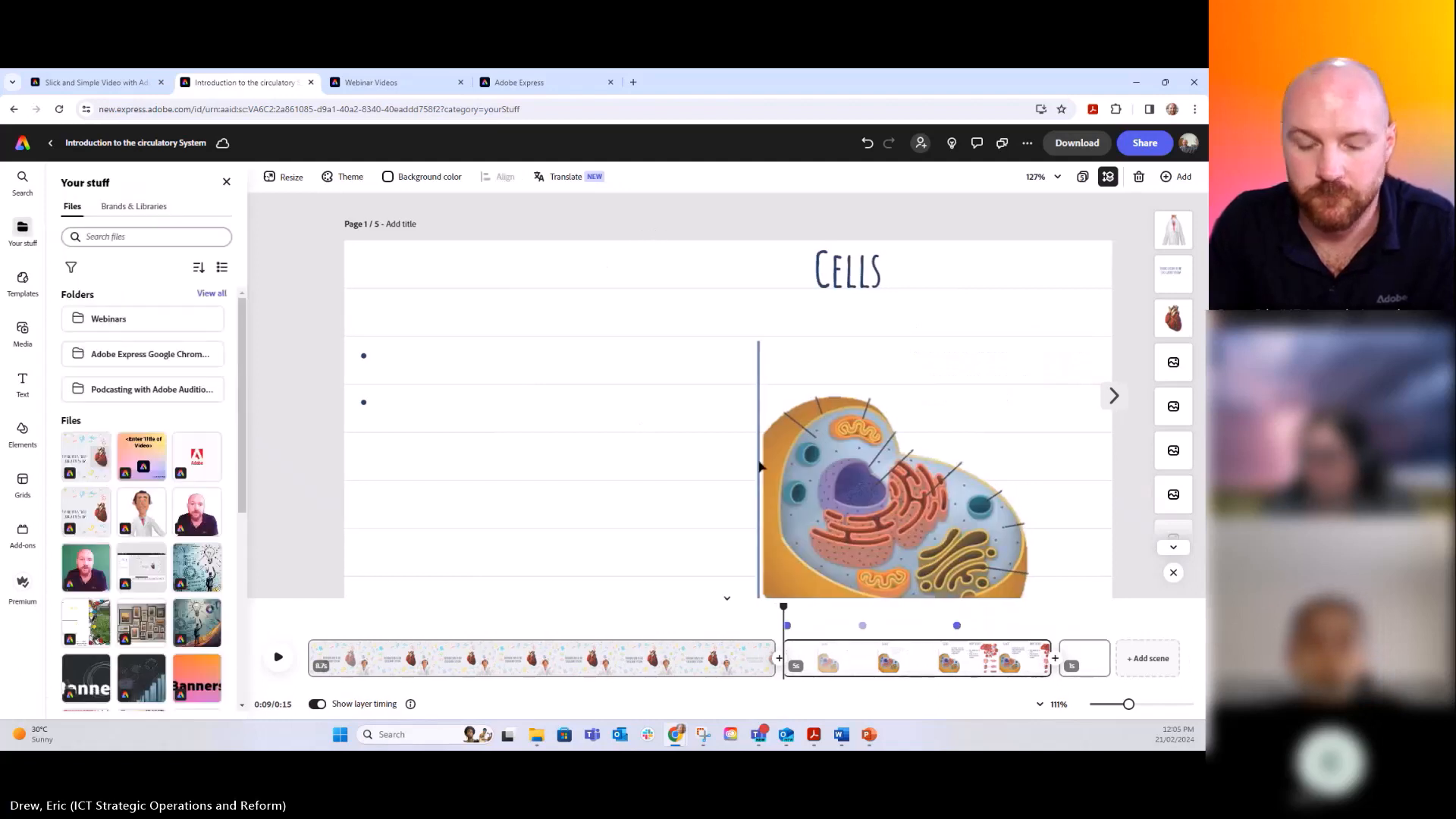
left_click(760, 465)
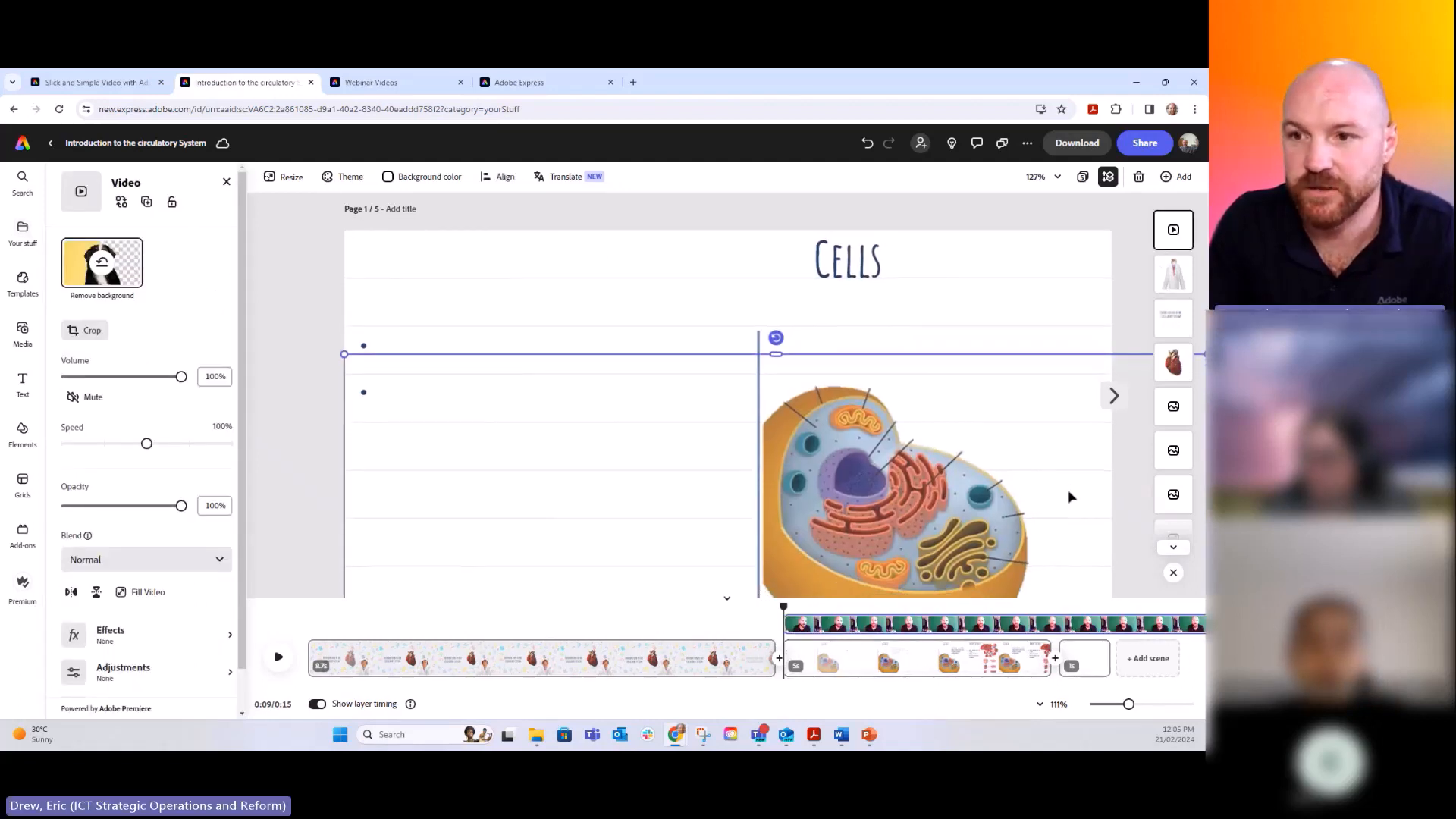
scroll(997, 461, "down", 2)
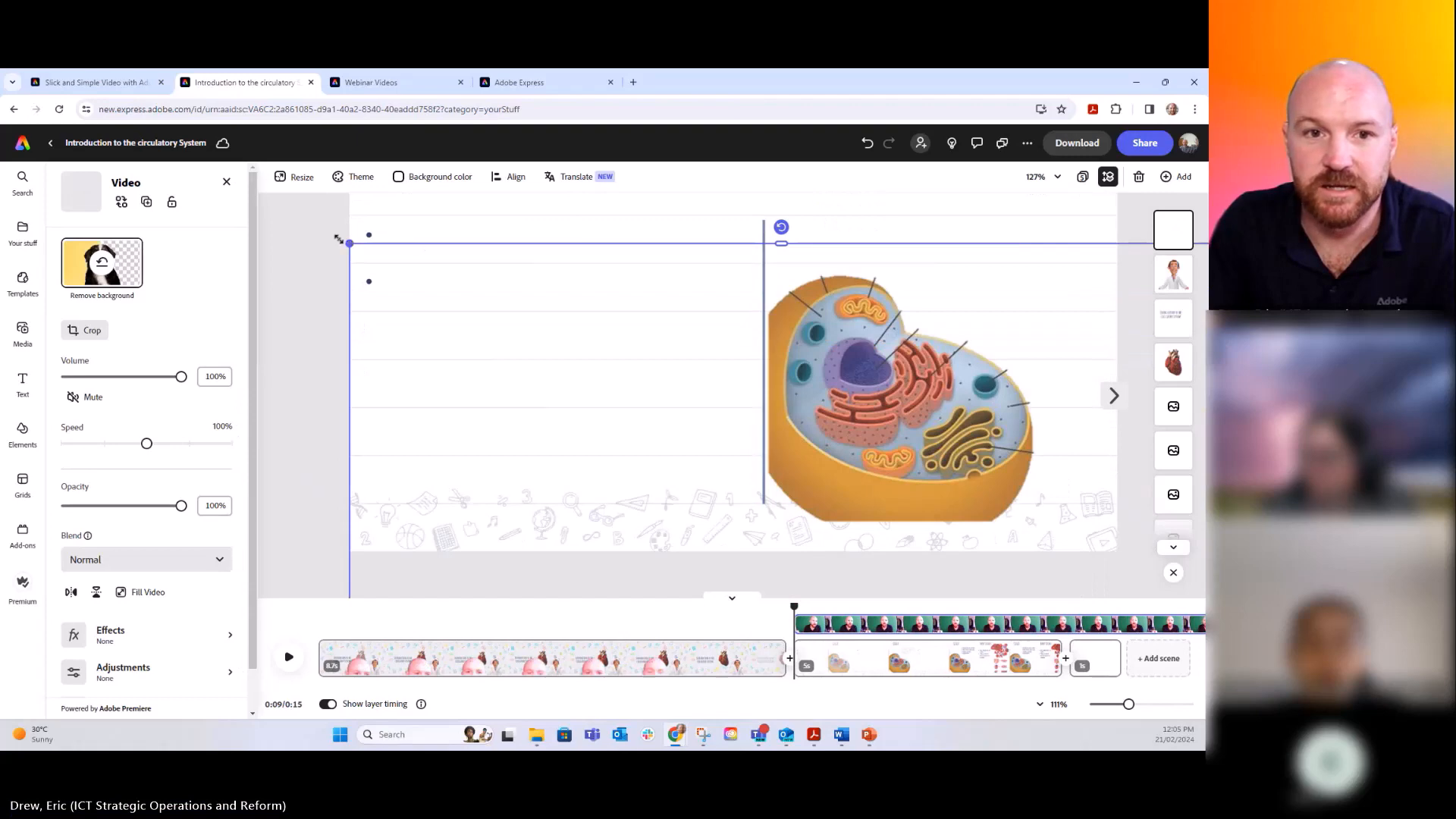
left_click_drag(345, 241, 692, 493)
left_click_drag(500, 230, 500, 230)
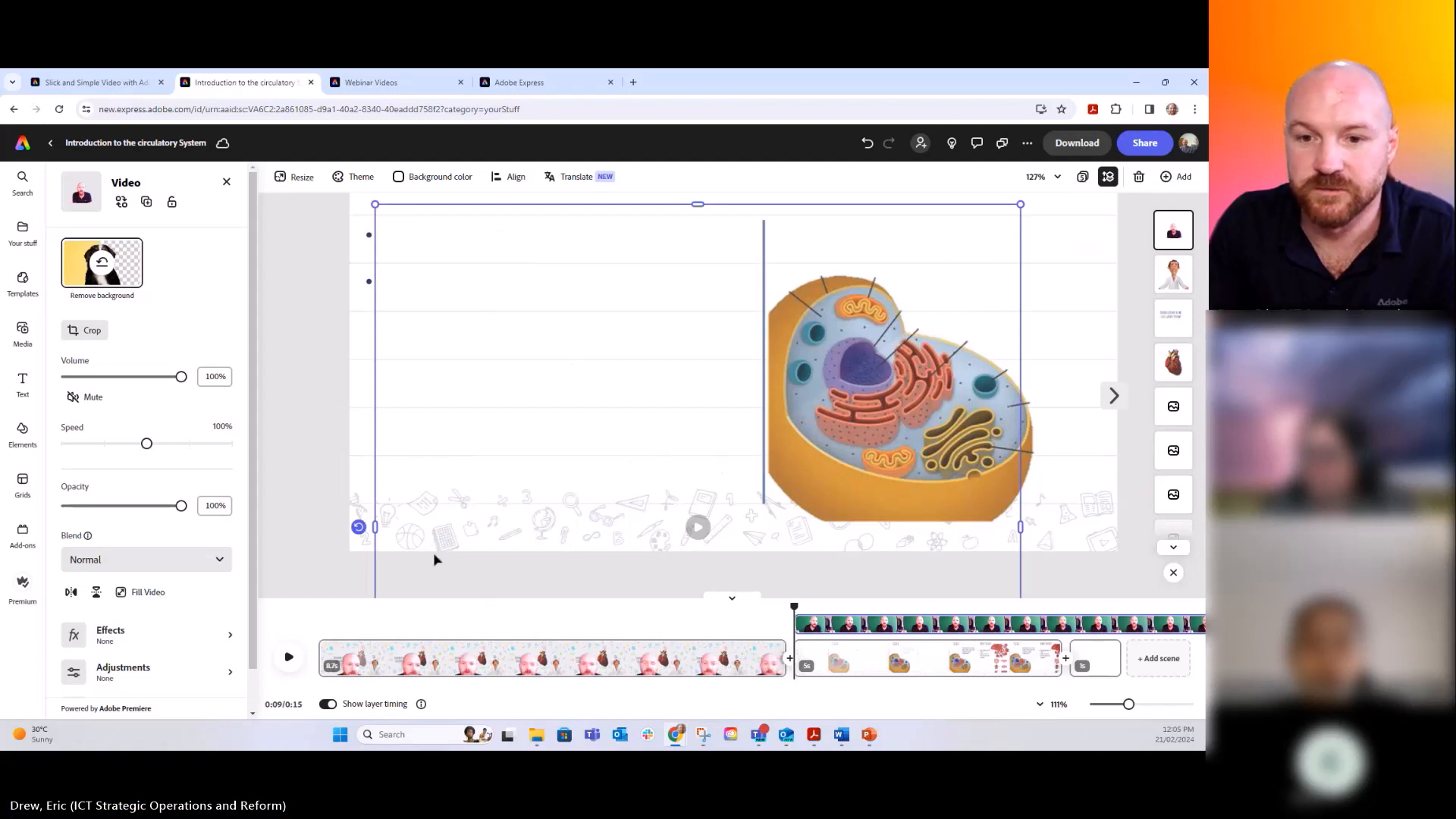
left_click_drag(433, 556, 514, 465)
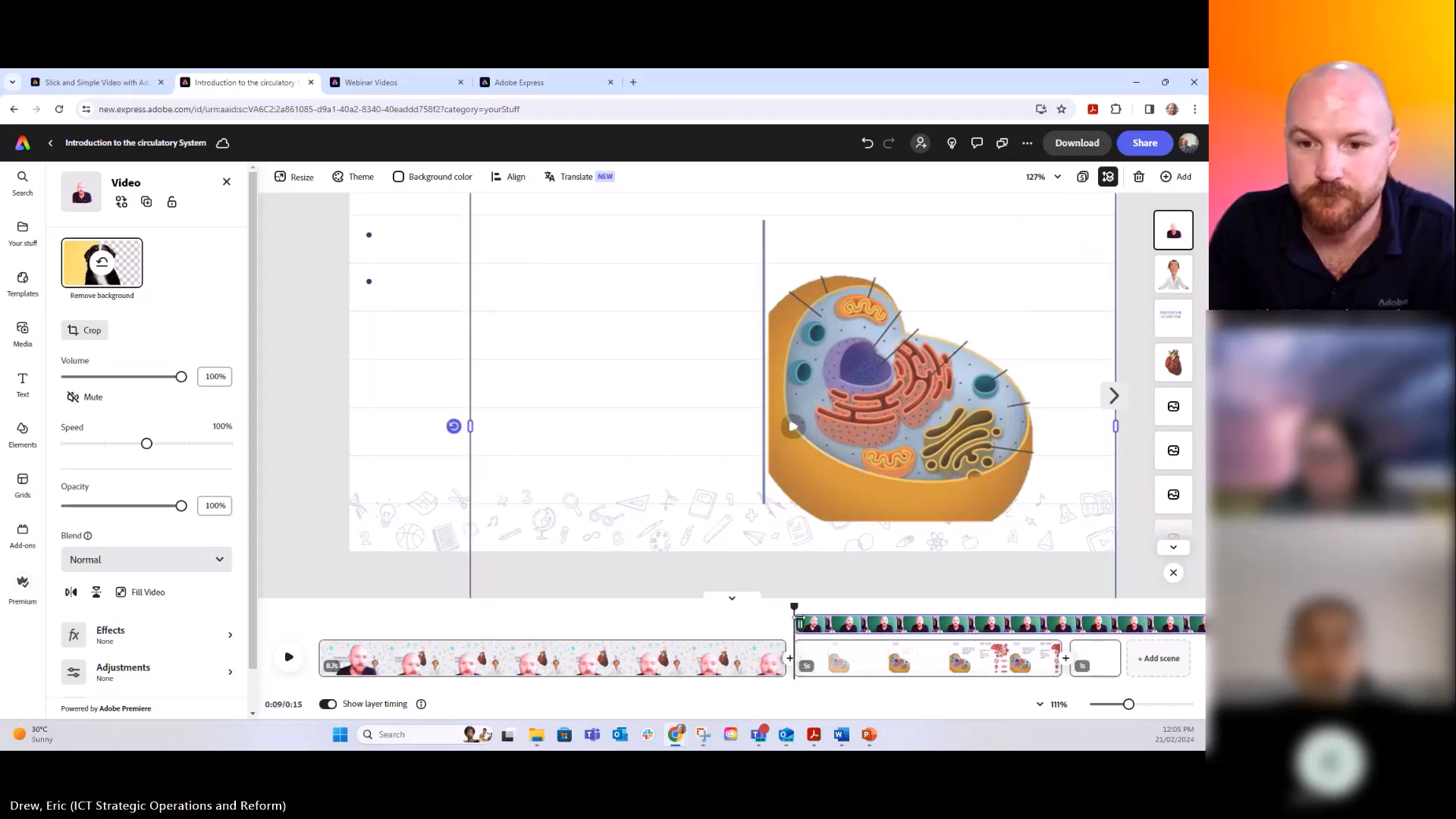
left_click_drag(793, 605, 668, 608)
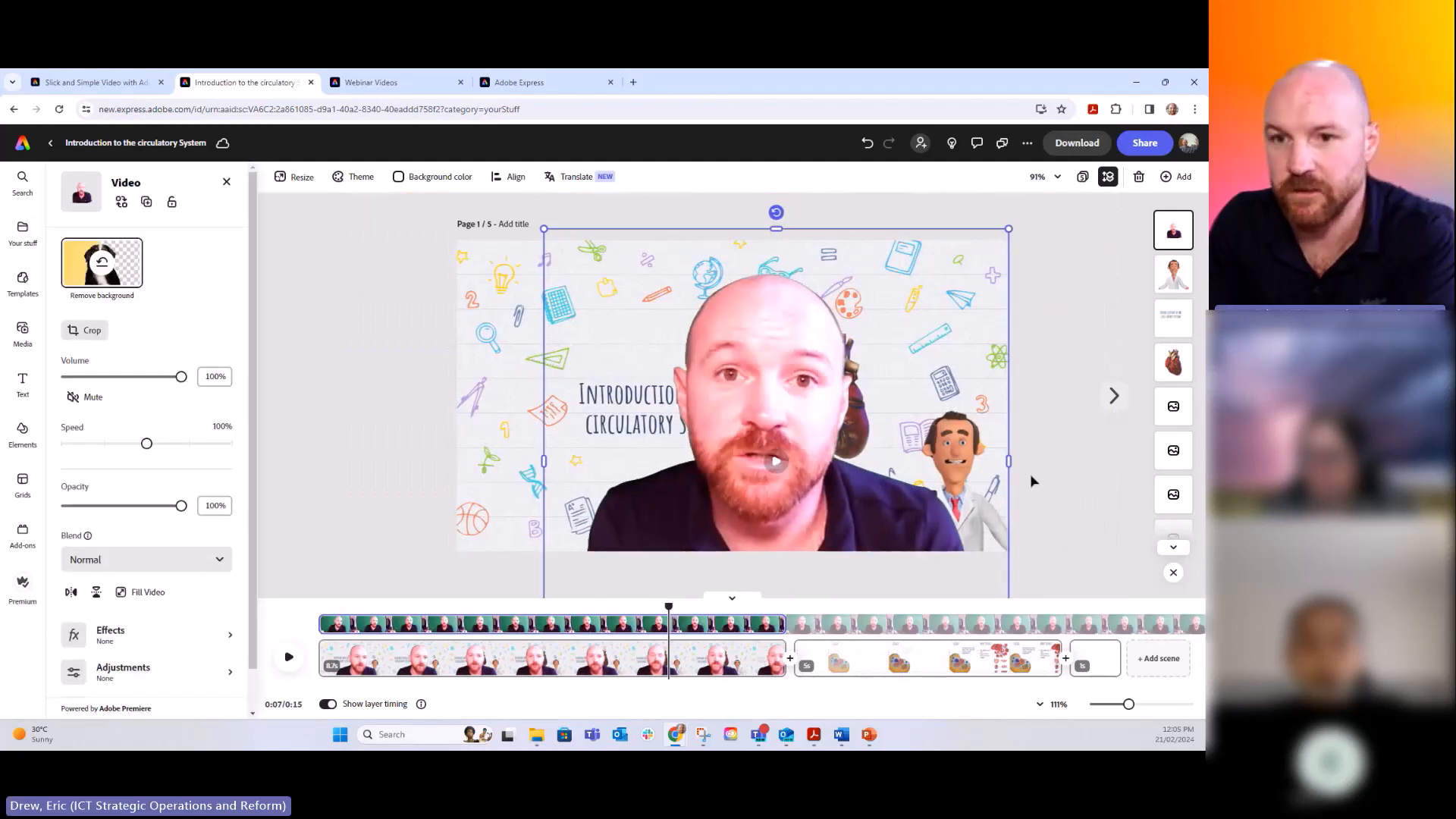
left_click(1031, 485)
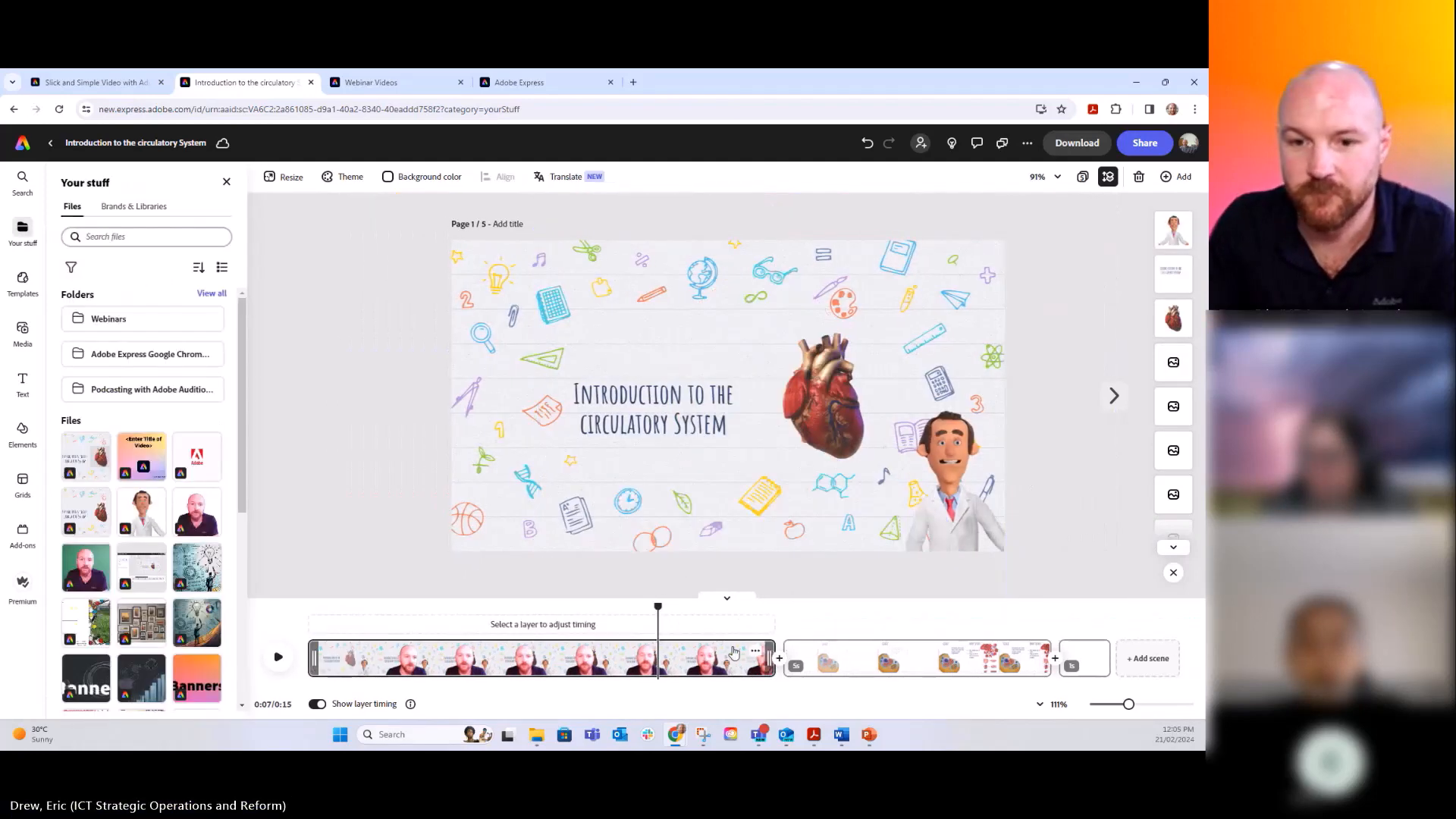
Paste the background-removed presenter video into the Cells scene, shrink it and place it on the slide's left half.
left_click(909, 663)
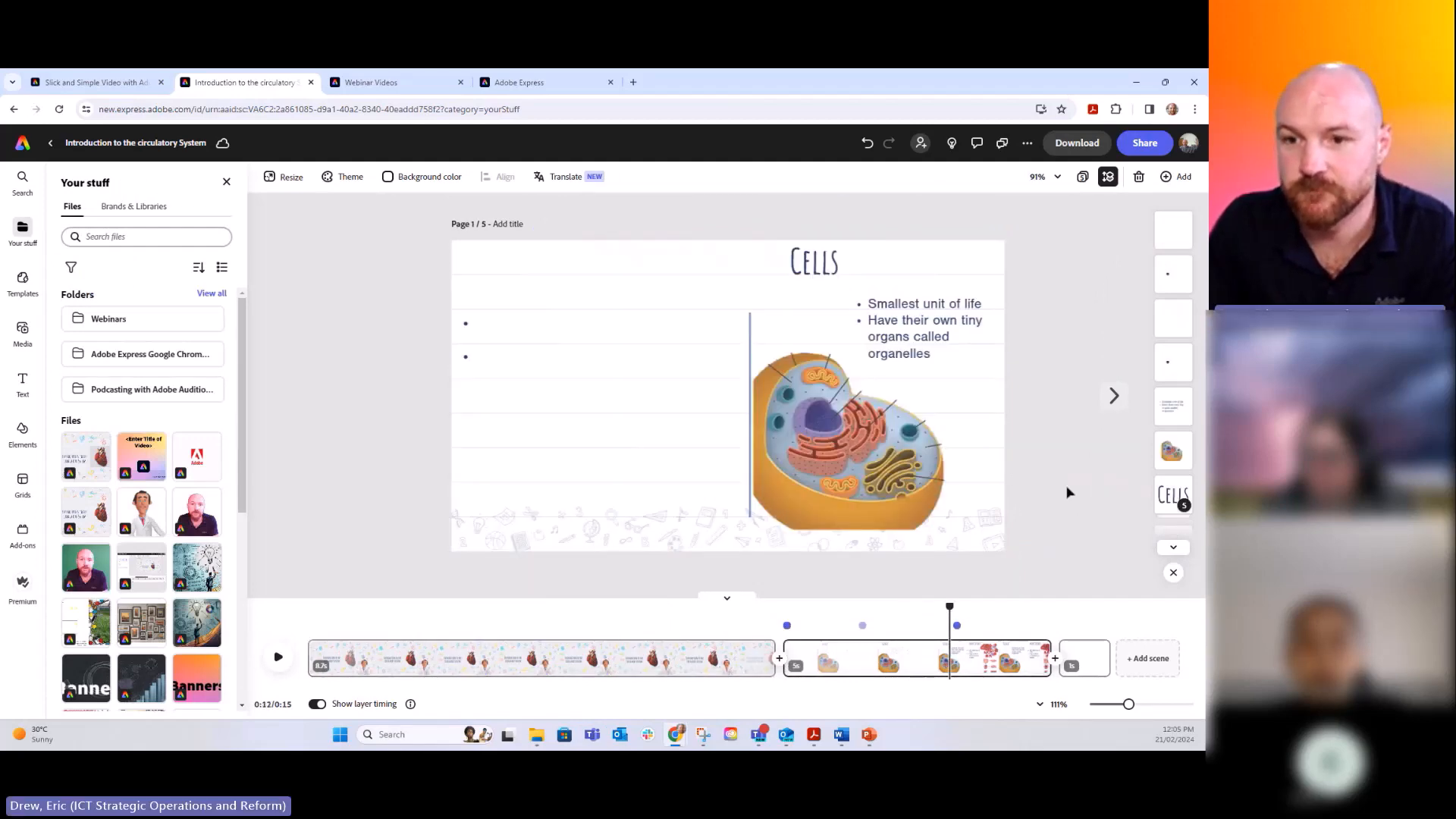
key("ctrl+v")
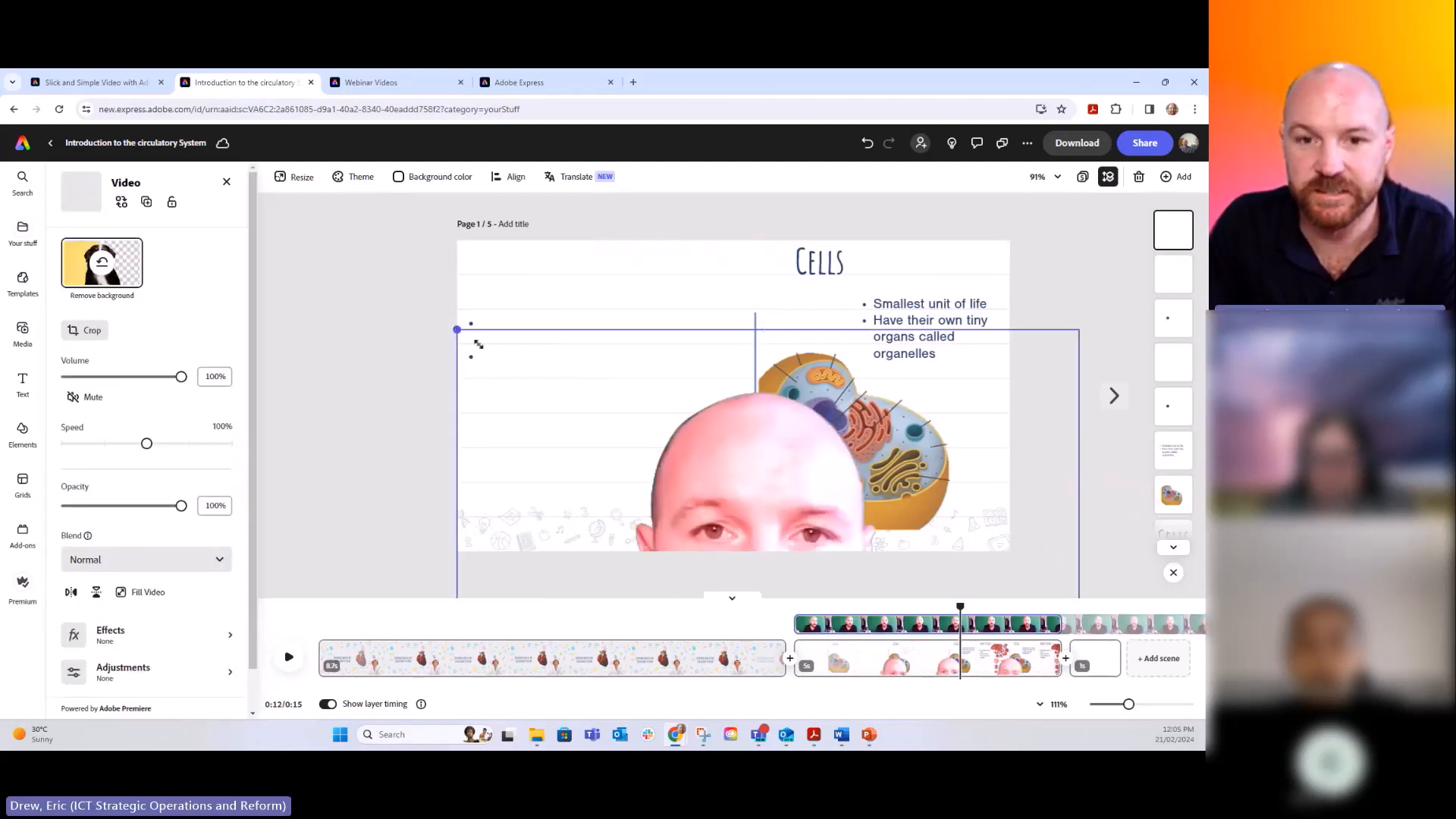
left_click_drag(458, 330, 599, 279)
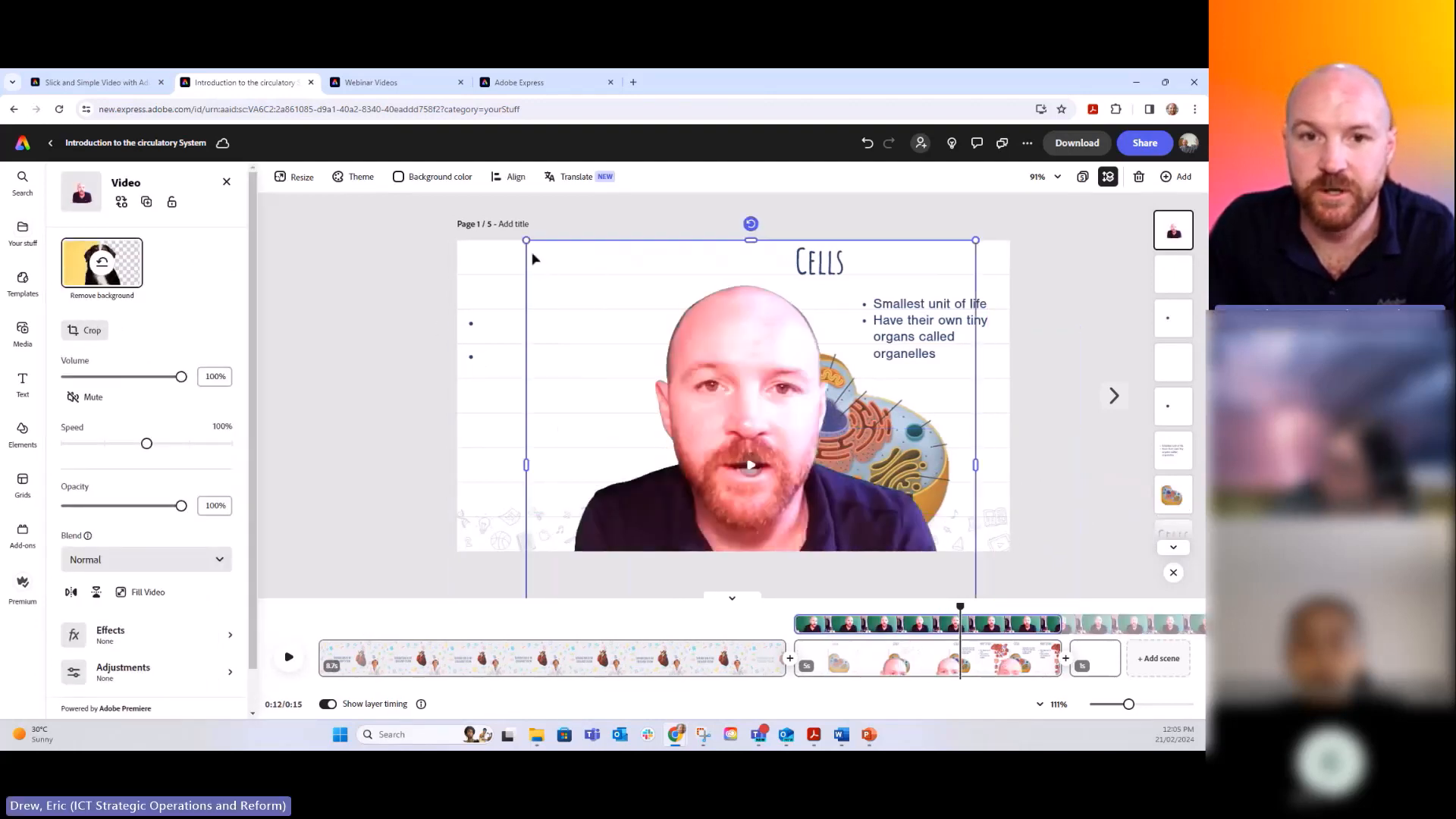
left_click_drag(528, 240, 721, 432)
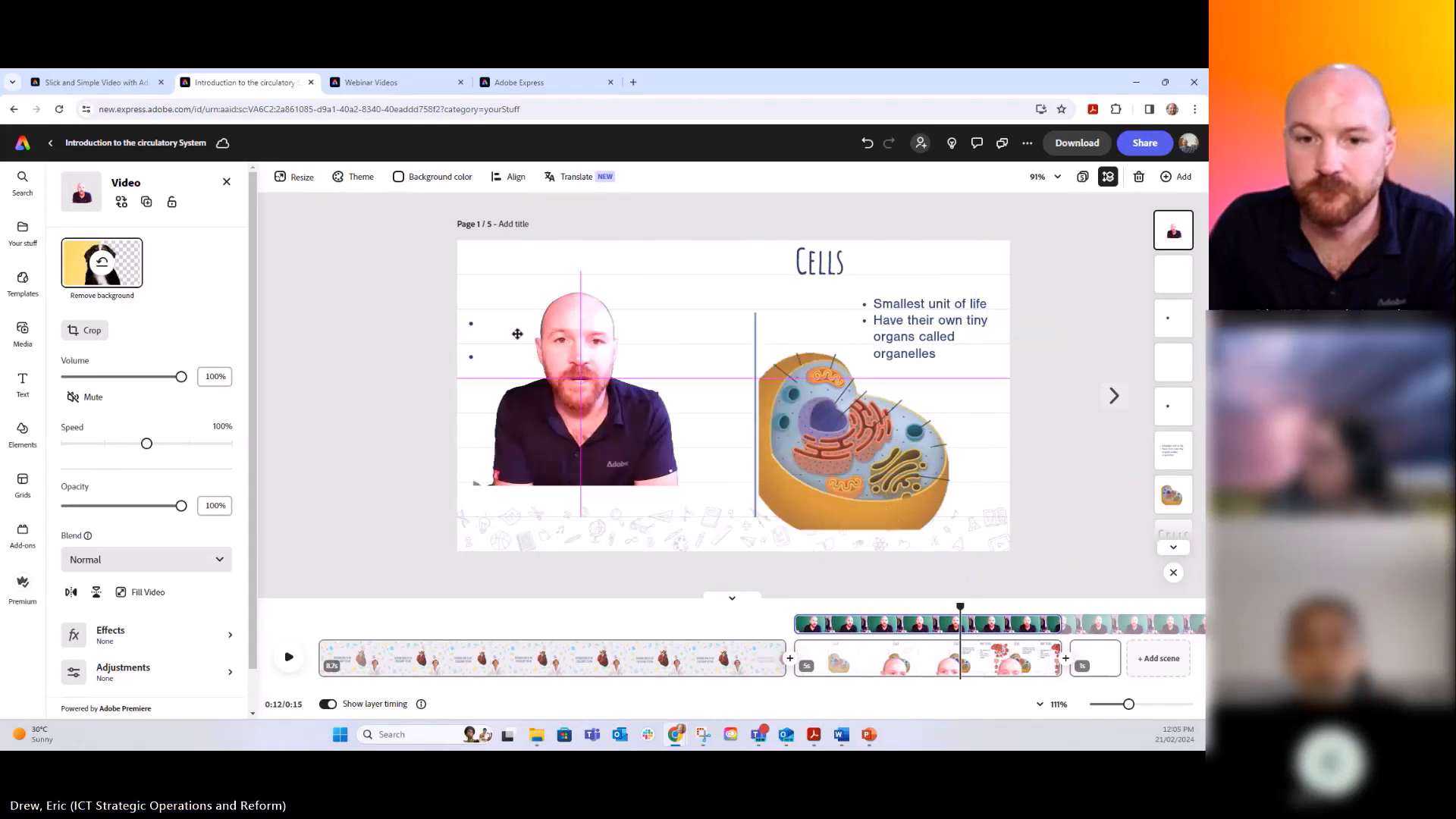
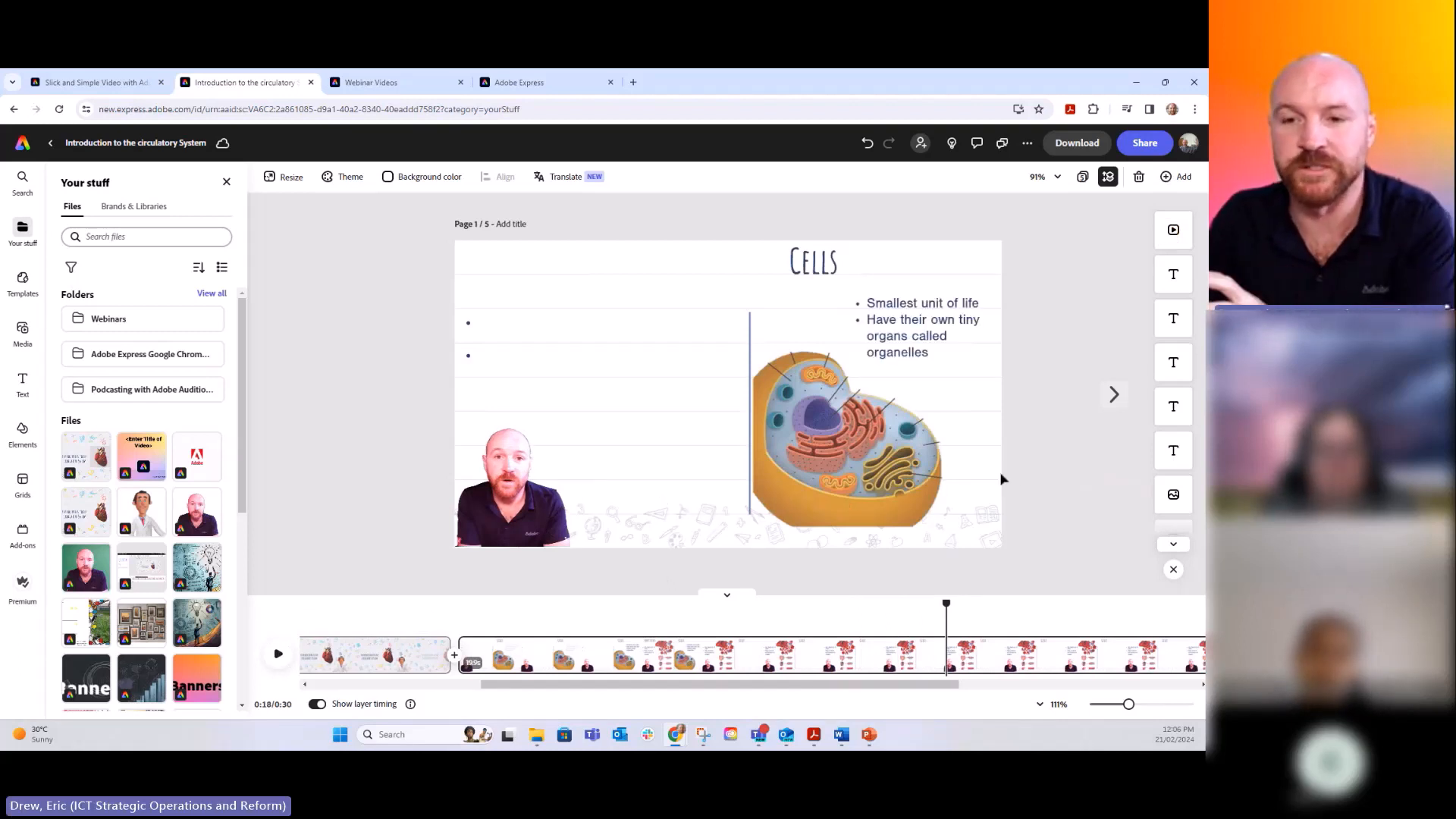
Move the playhead to about 0:14 in the Cells and Body Tissues scene.
left_click(947, 604)
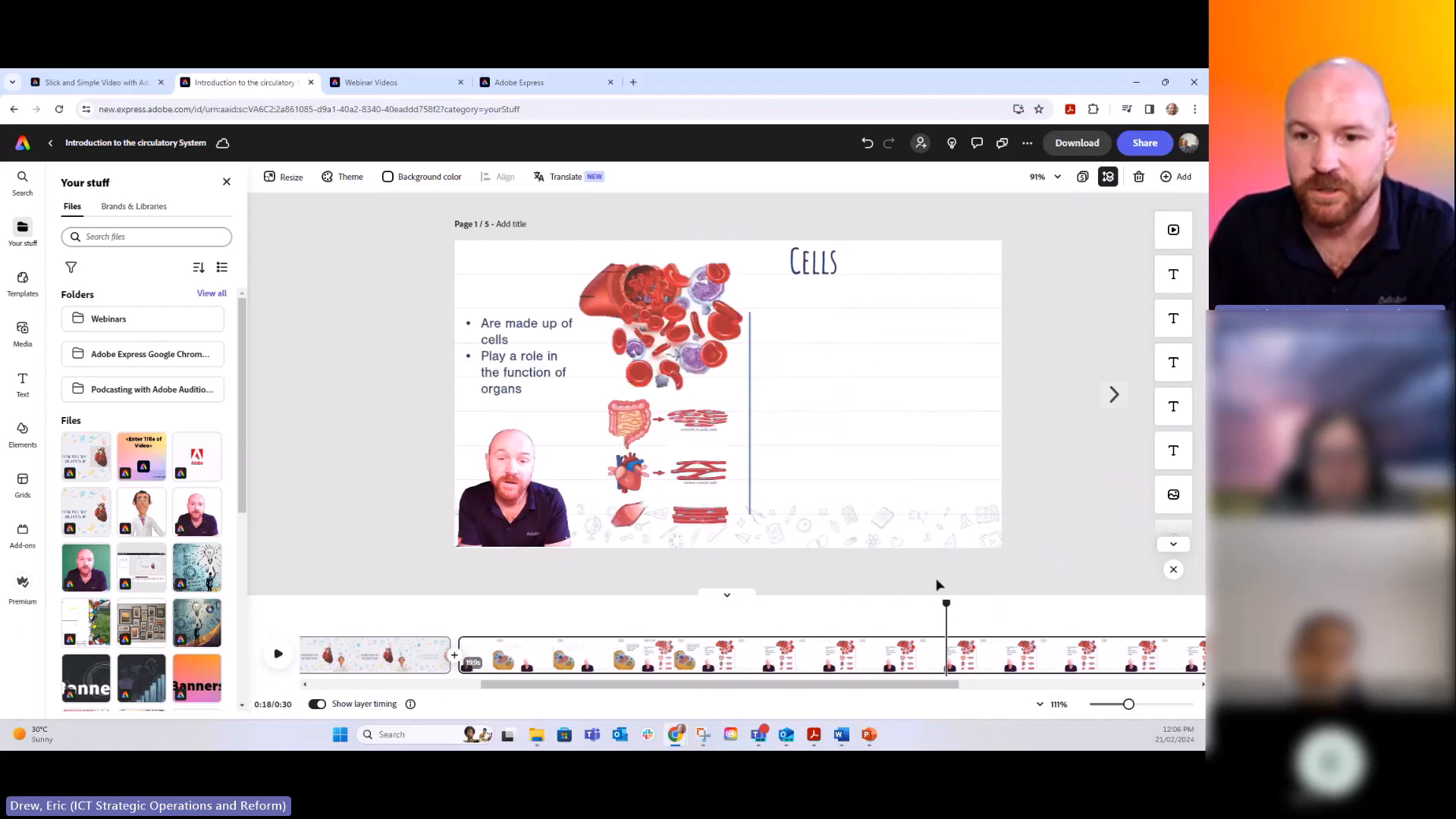
left_click_drag(912, 602, 723, 612)
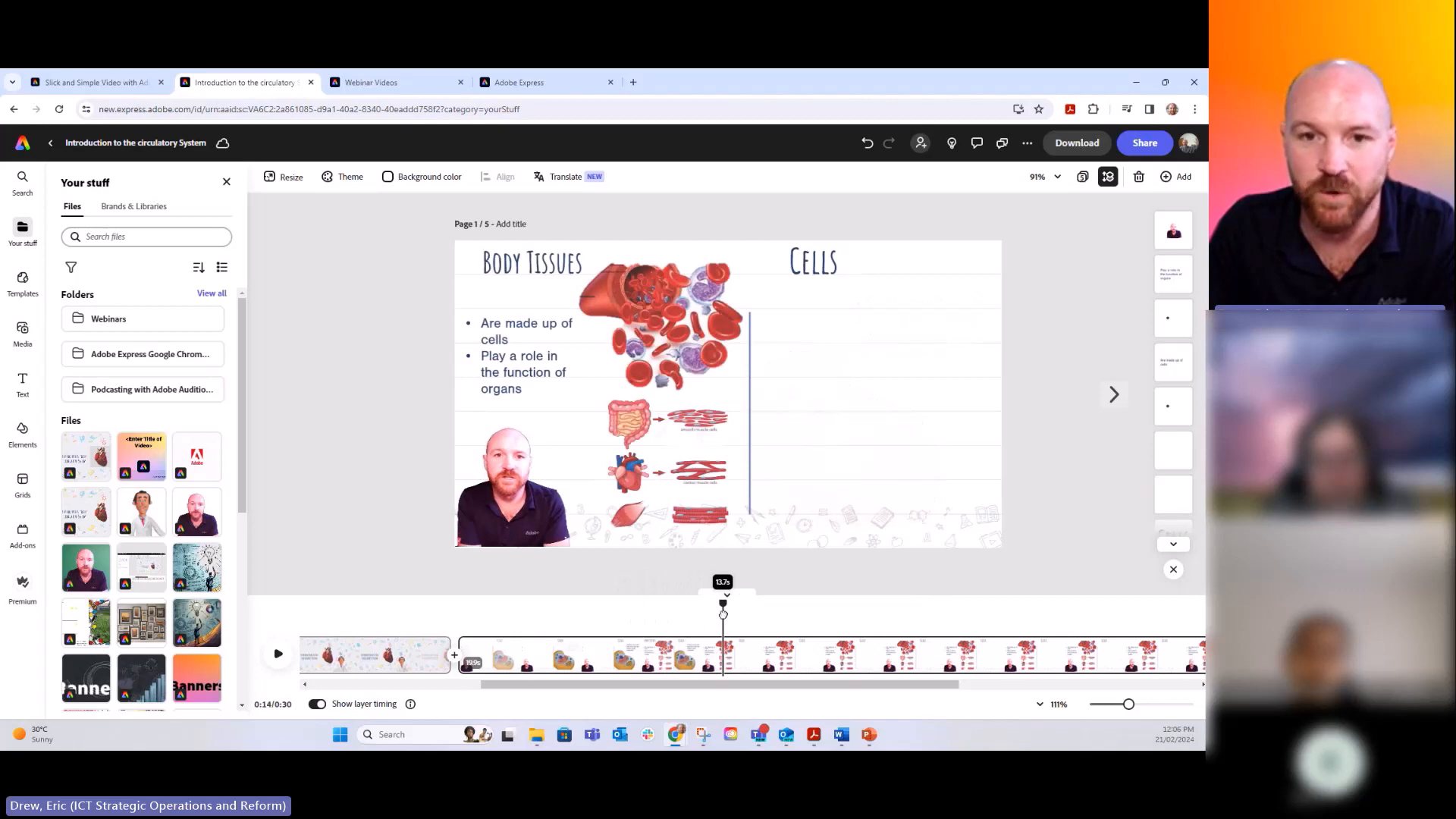
left_click_drag(723, 612, 725, 613)
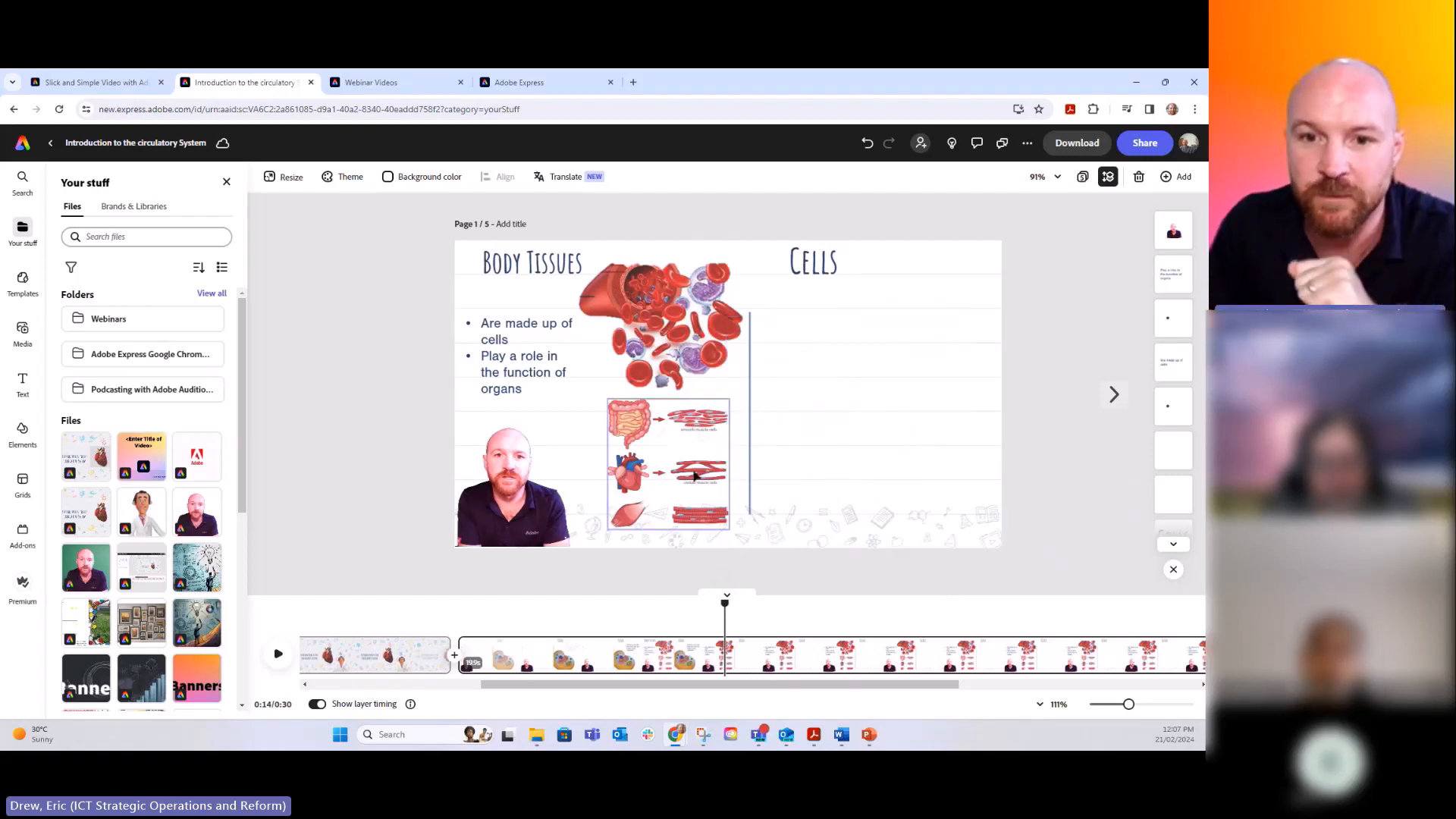
Check the layer timing of the tissue types image, the Cells bullet text and the blood cells image.
left_click(671, 436)
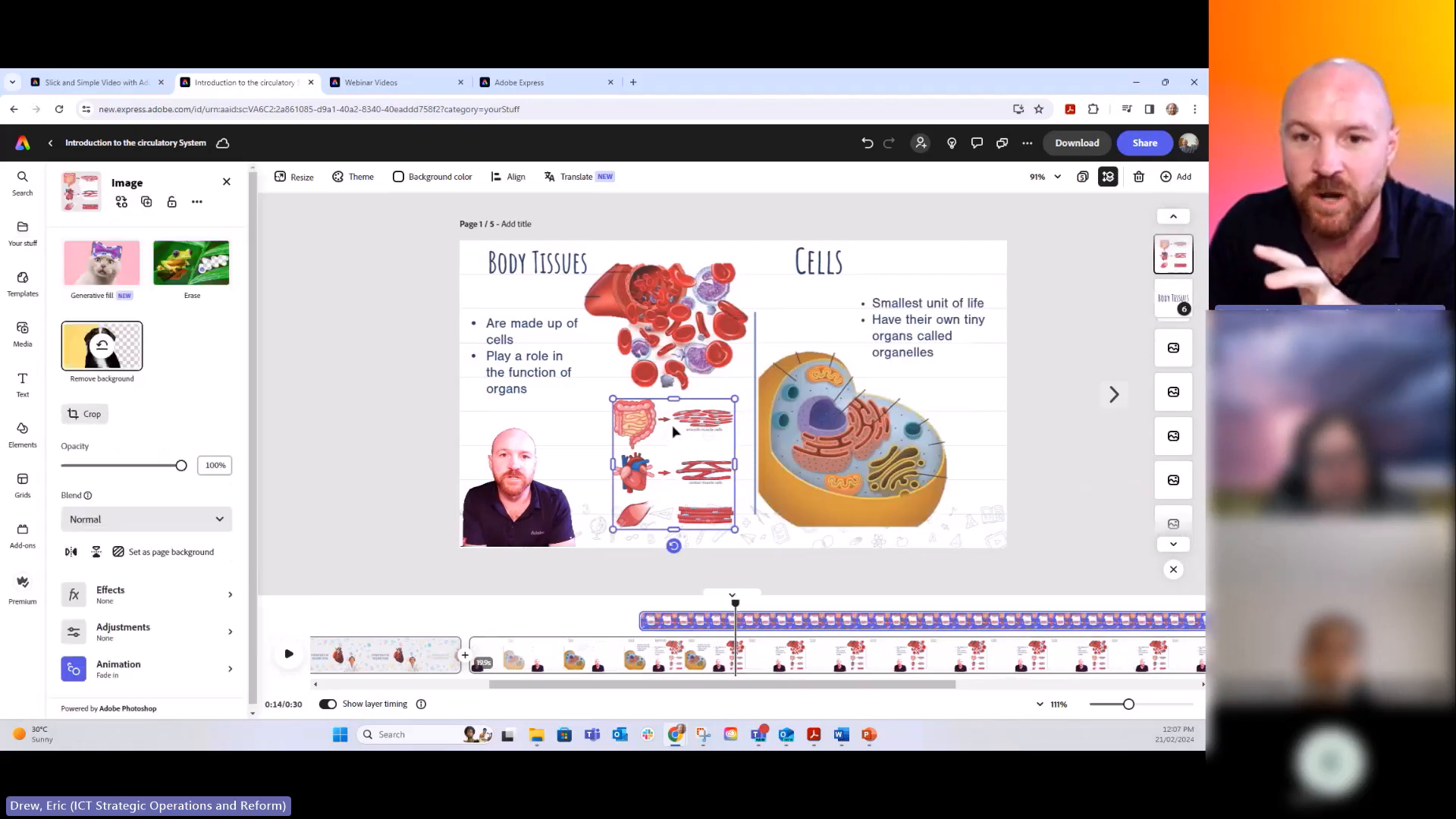
left_click(925, 345)
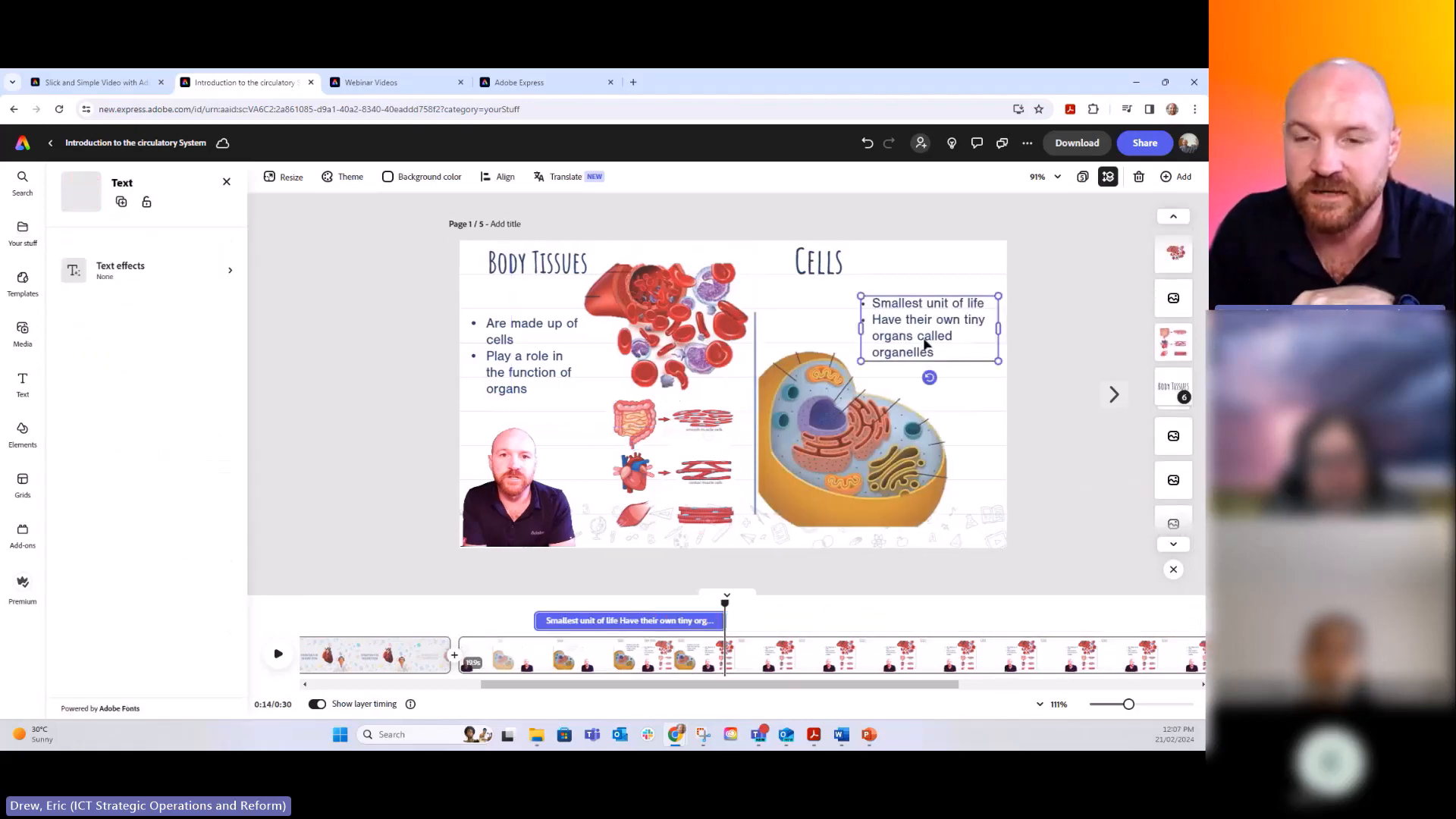
left_click(627, 343)
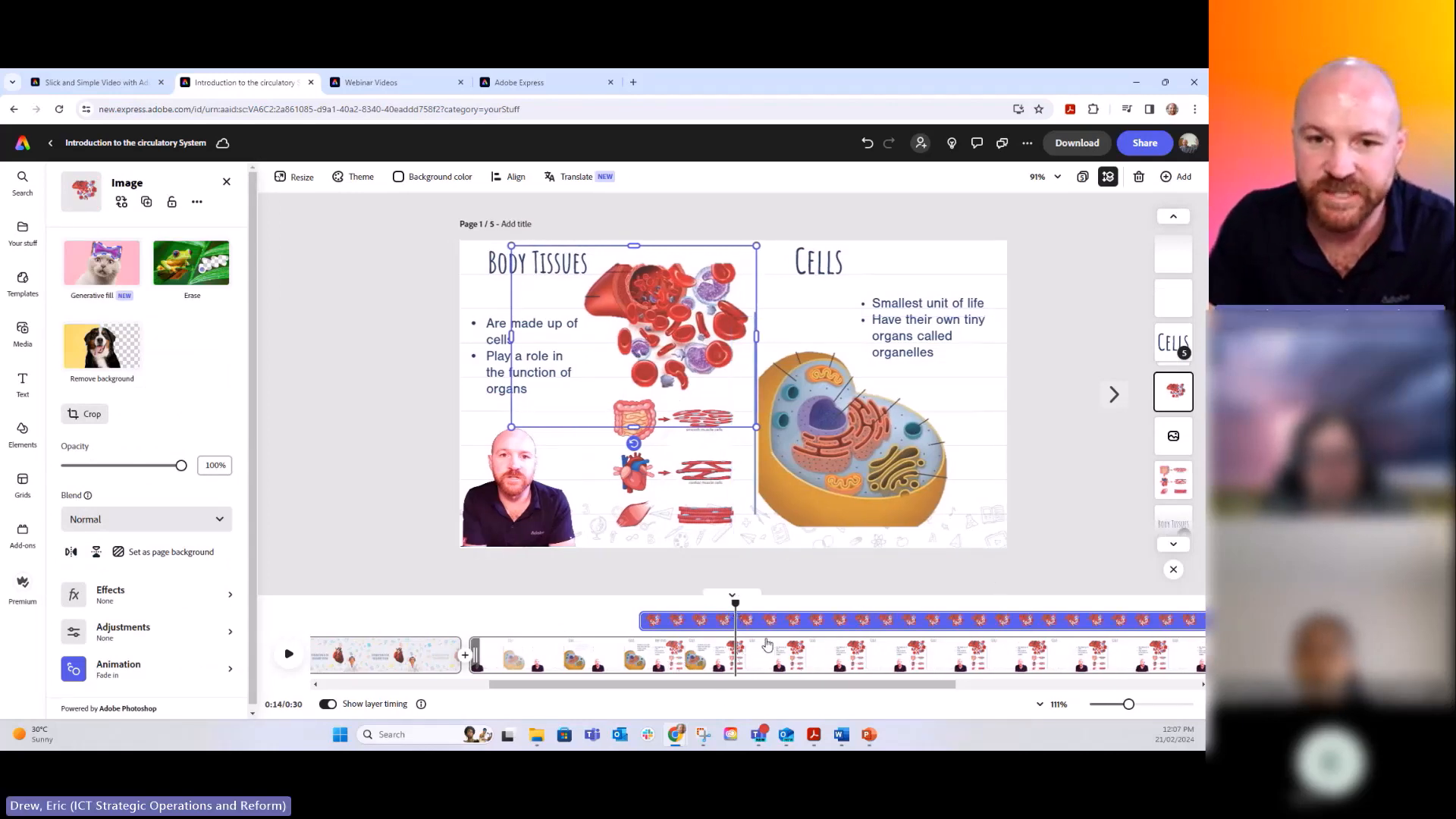
left_click(526, 527)
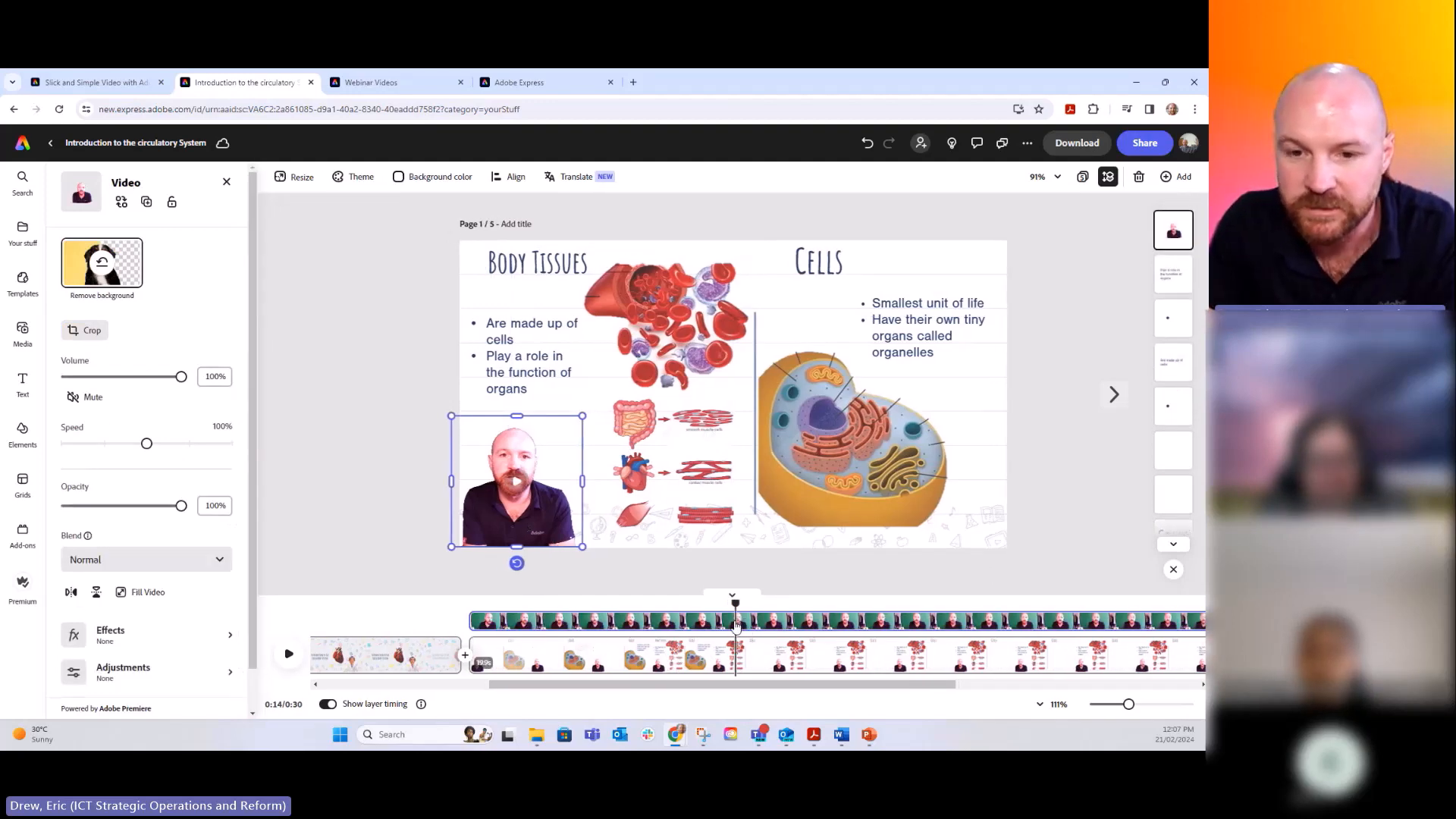
right_click(737, 624)
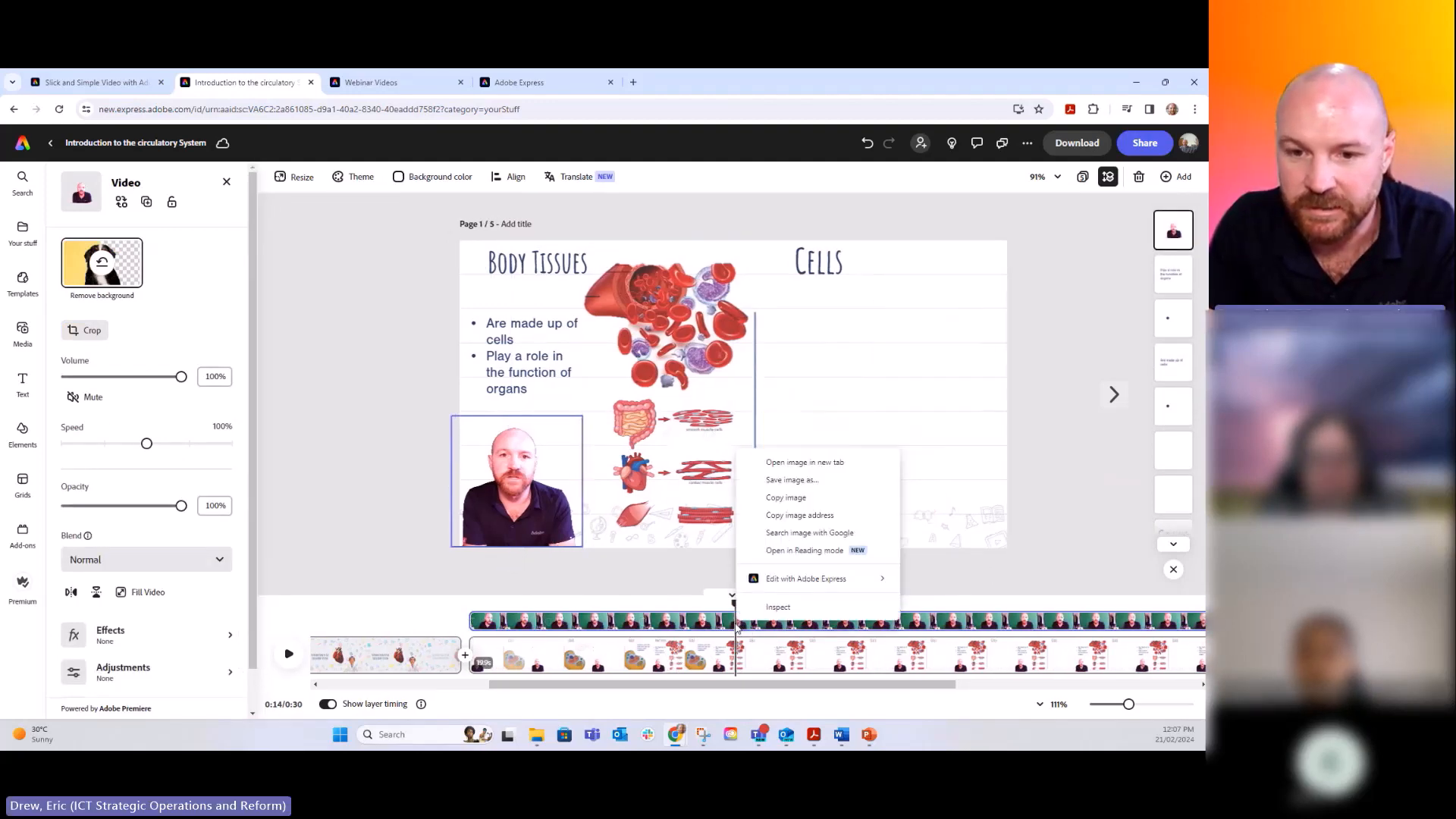
left_click(737, 625)
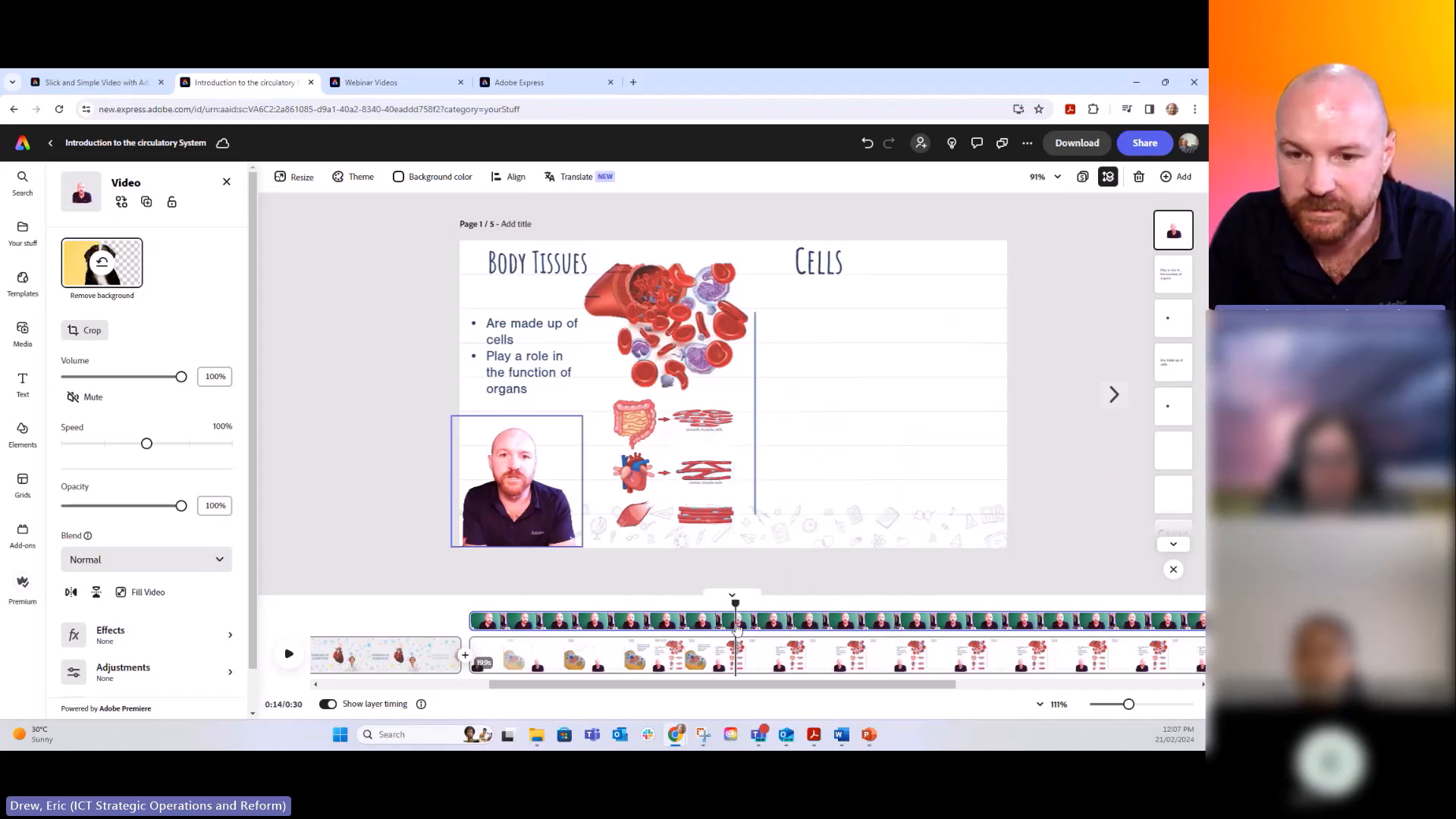
right_click(737, 625)
left_click(743, 670)
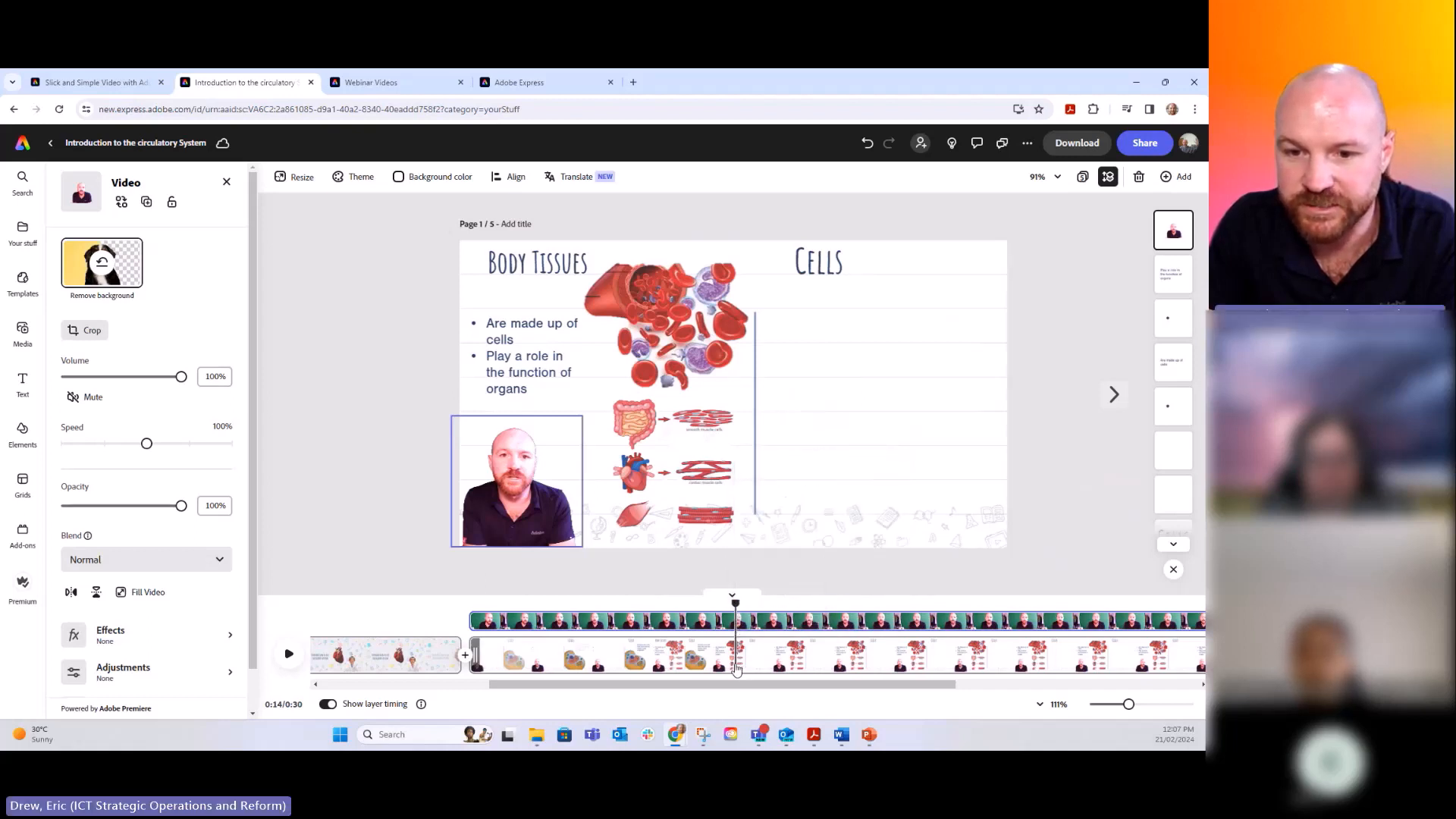
Split the Cells and Body Tissues scene at the playhead, at about 0:14.
left_click(729, 658)
right_click(733, 660)
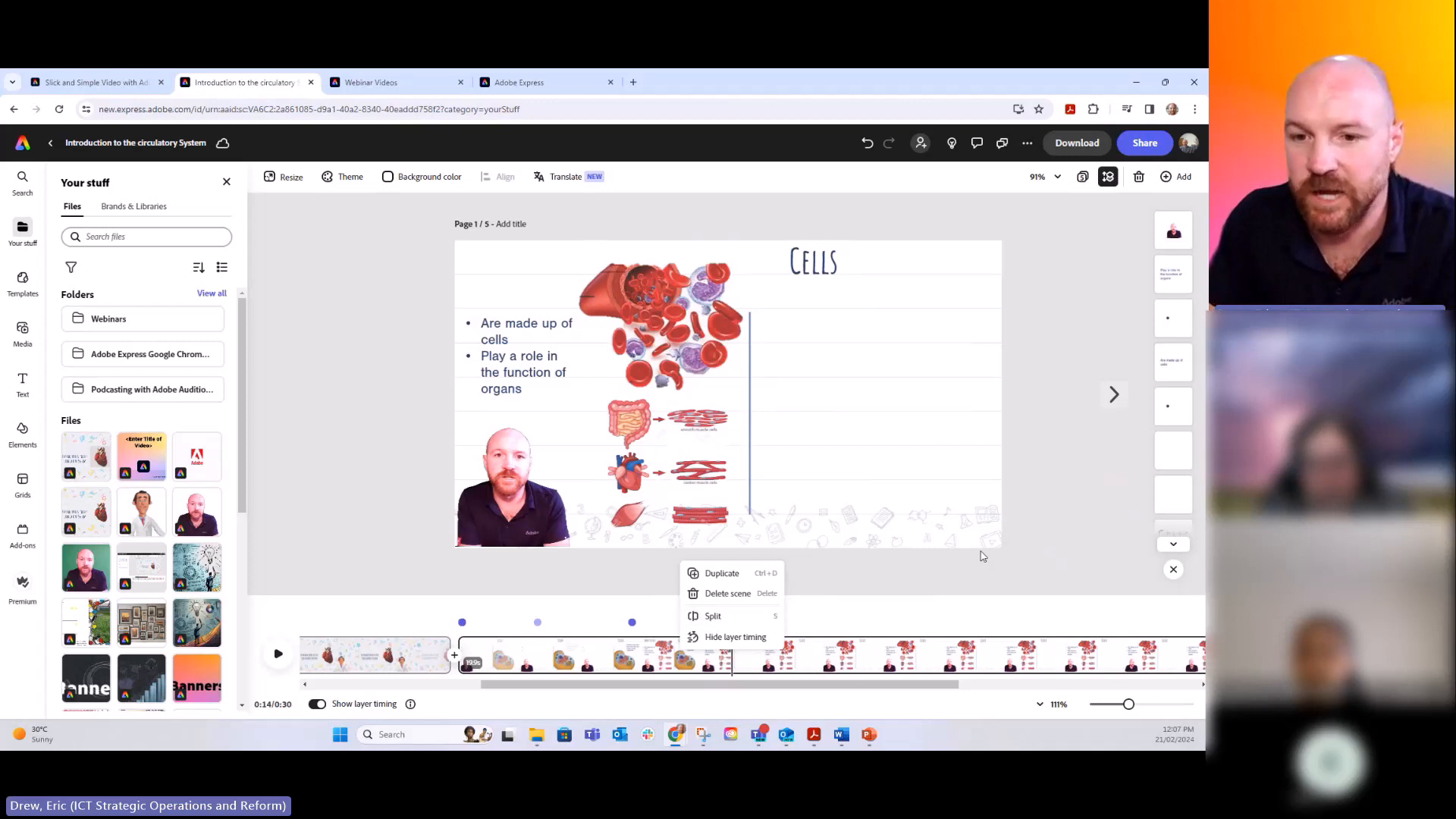
left_click(724, 616)
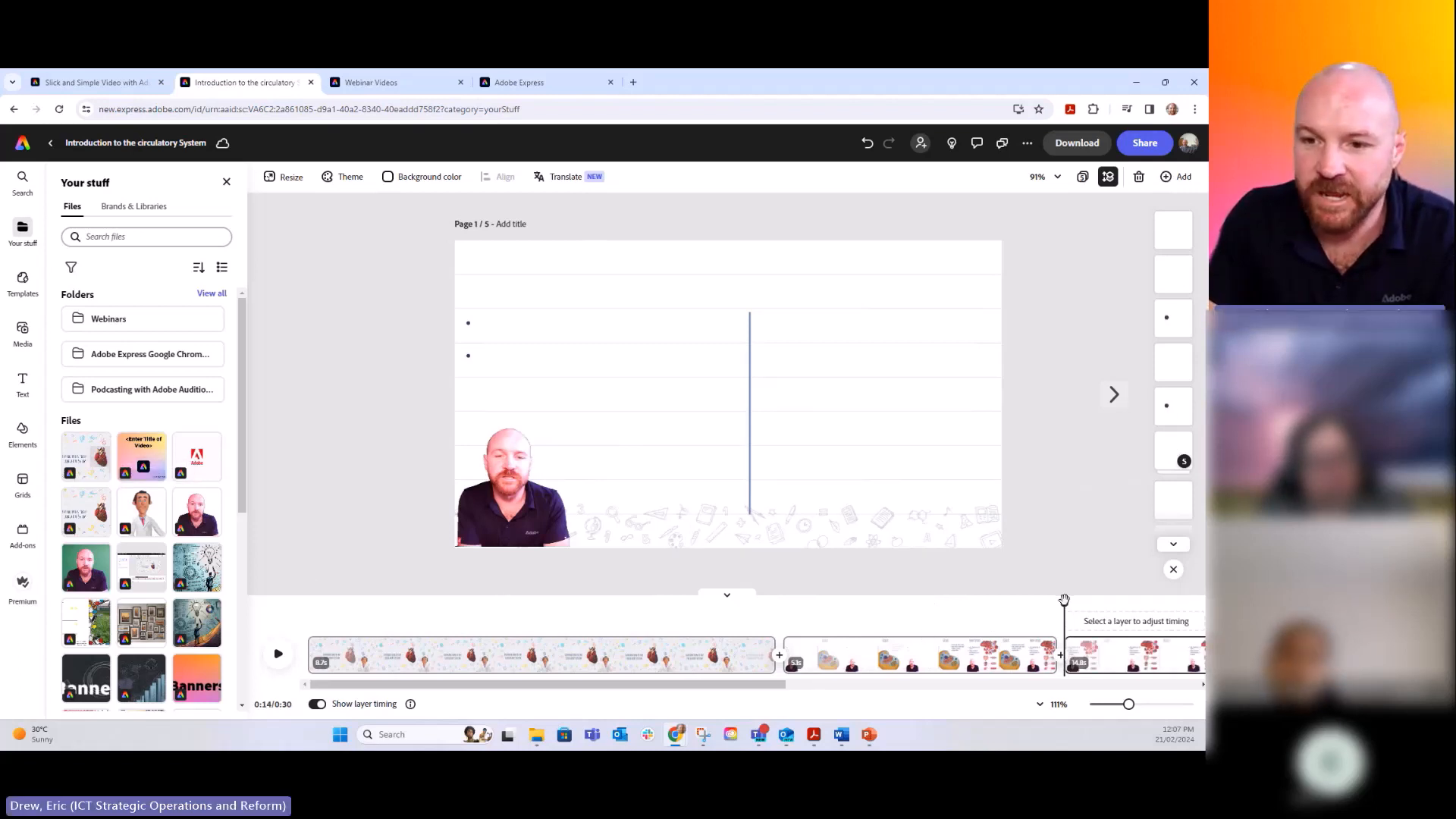
Add a blank scene lasting about 2.3 seconds at the very start of the timeline, before the introduction scene.
left_click_drag(1064, 599, 304, 619)
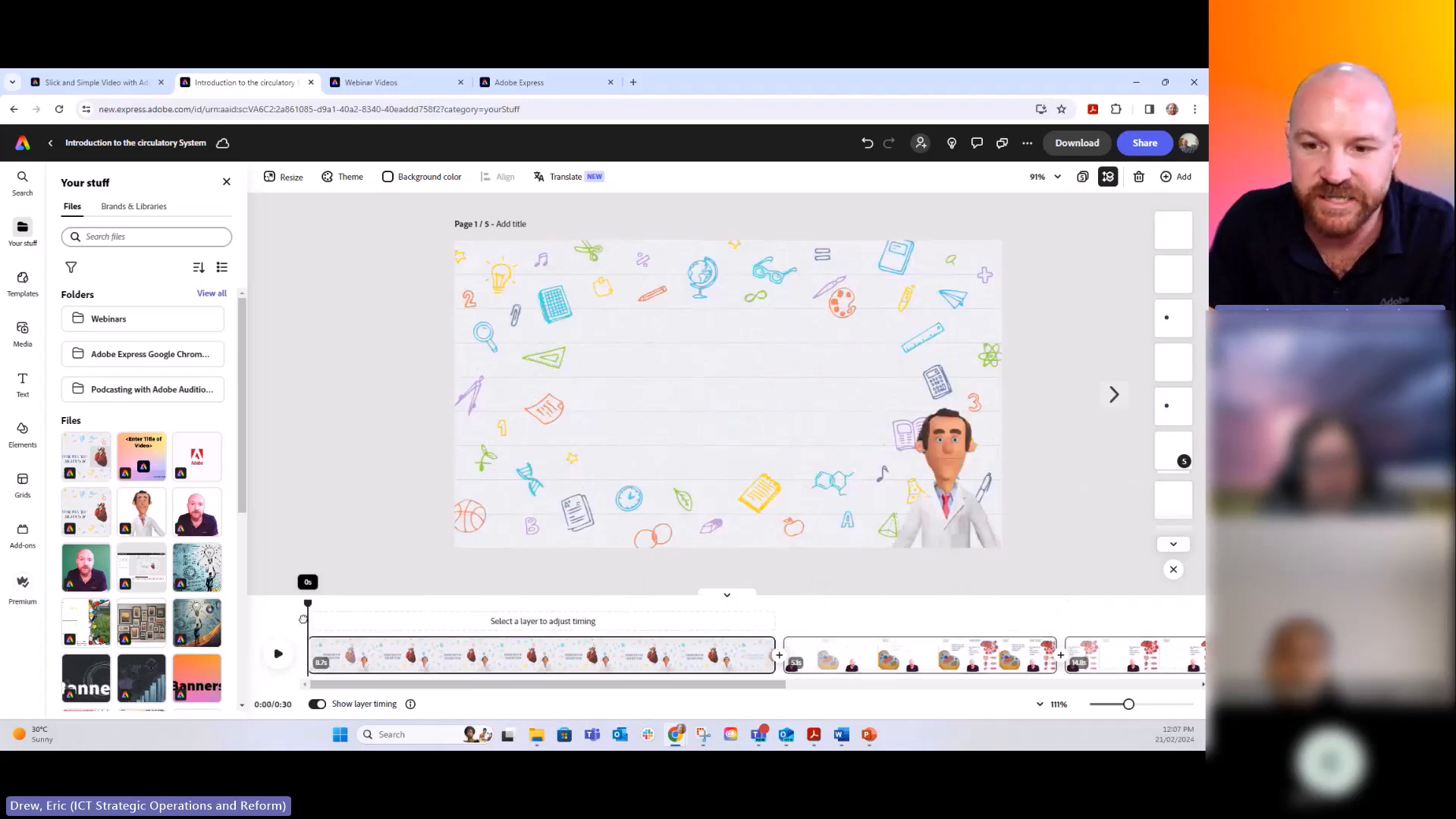
left_click_drag(543, 695, 1185, 745)
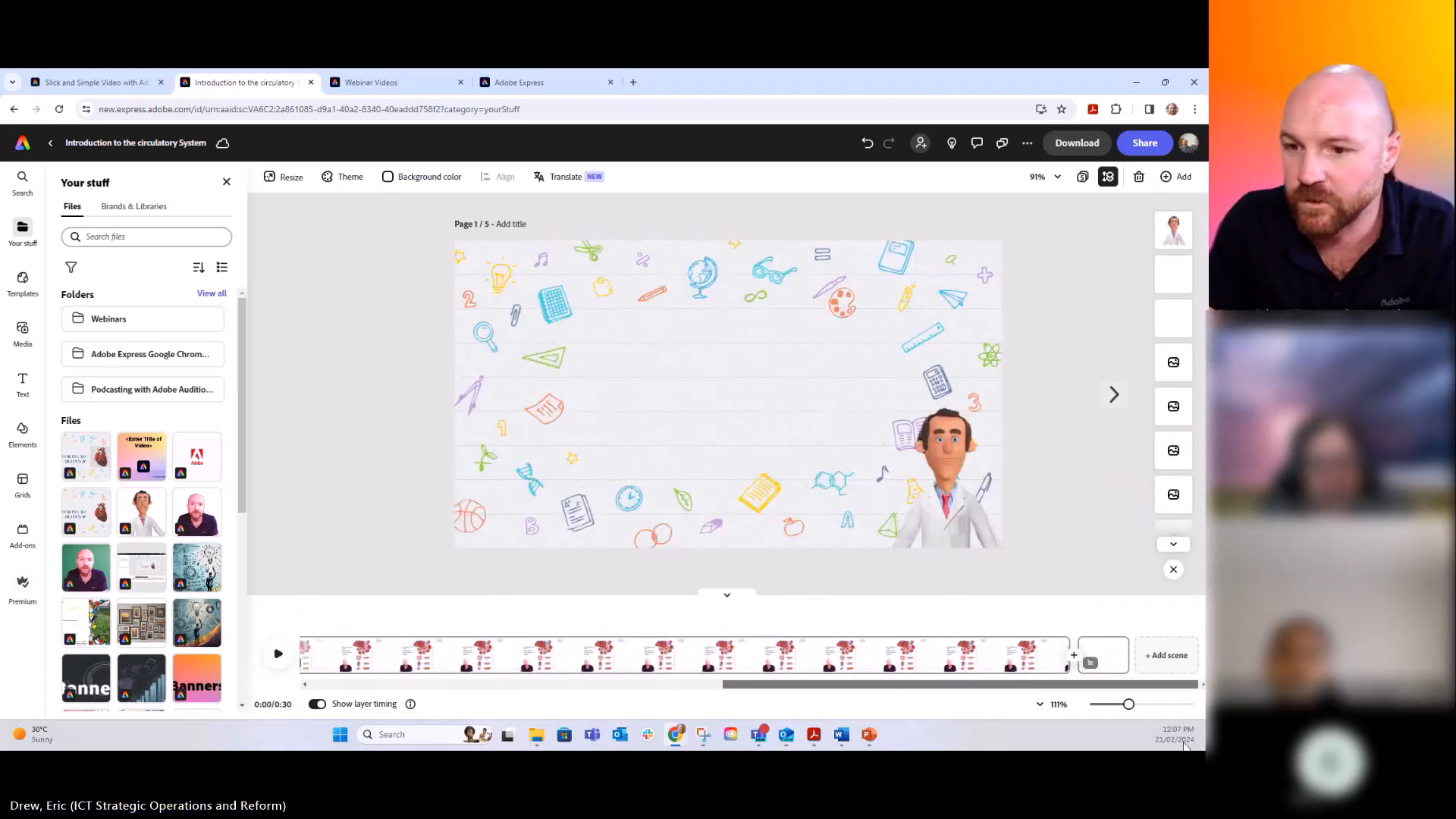
left_click(1167, 656)
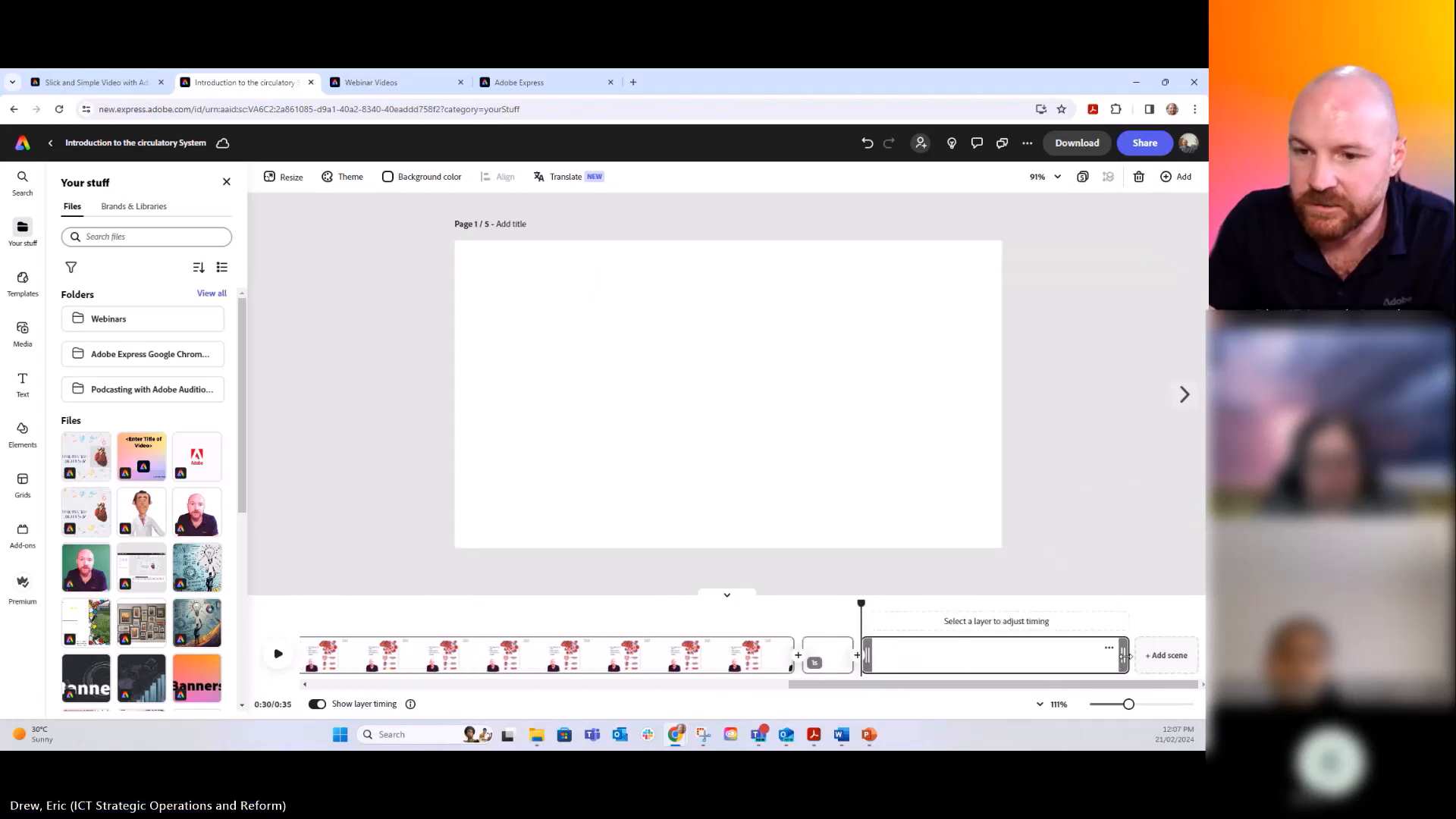
left_click_drag(1126, 662, 963, 644)
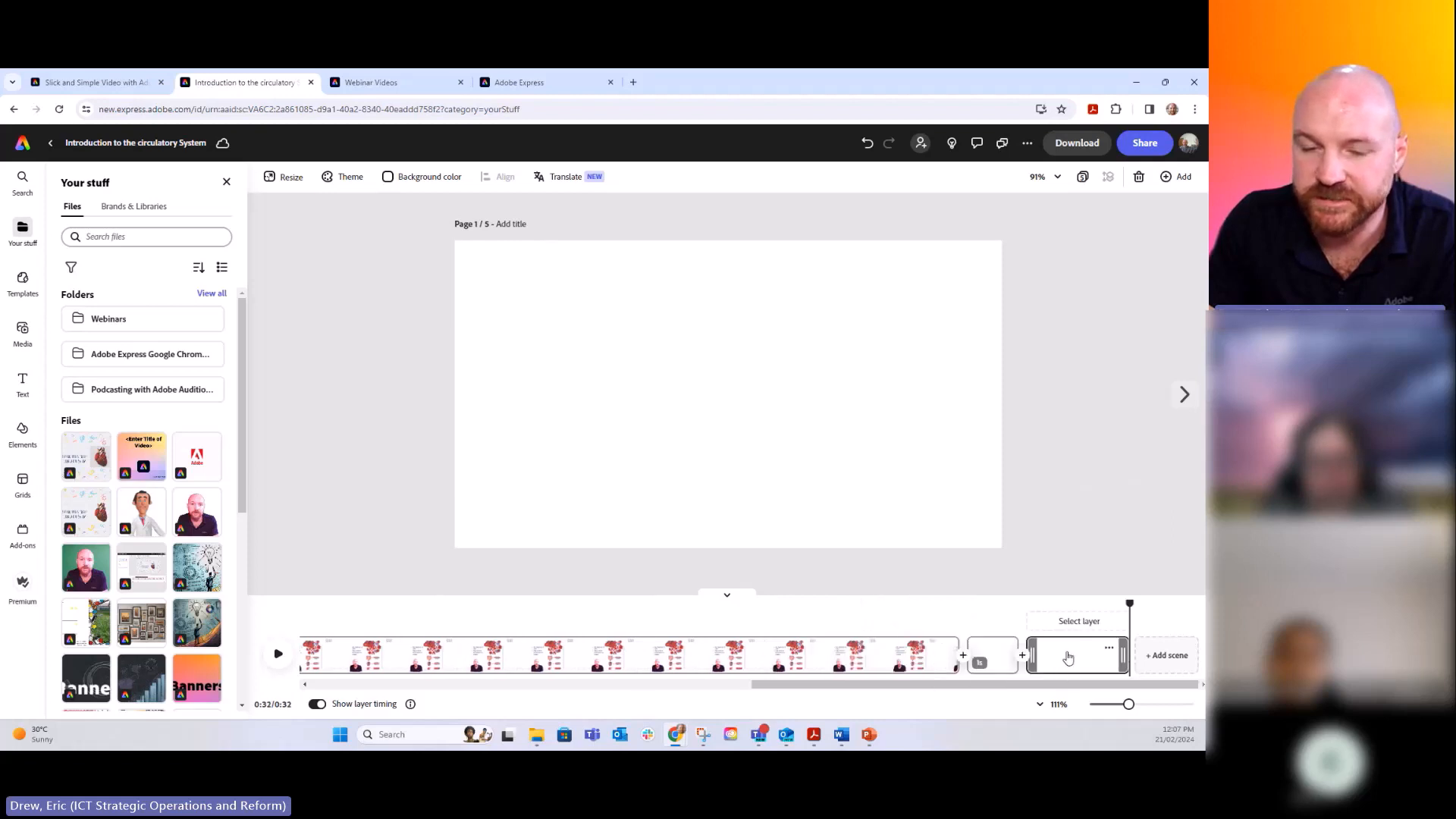
left_click_drag(1068, 657, 430, 666)
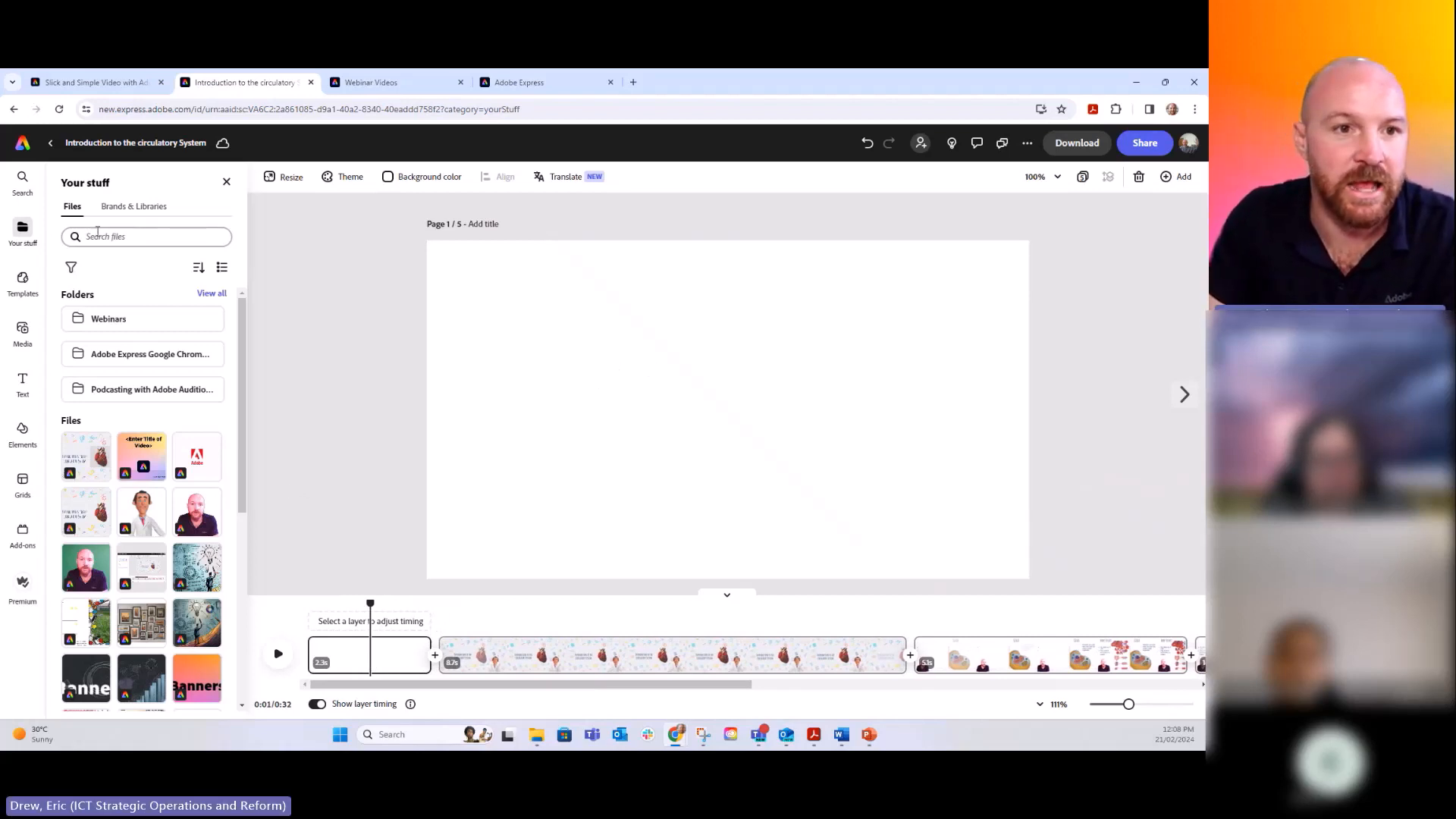
Start a new file from the Adobe Open template in the Adobe brand.
left_click(136, 207)
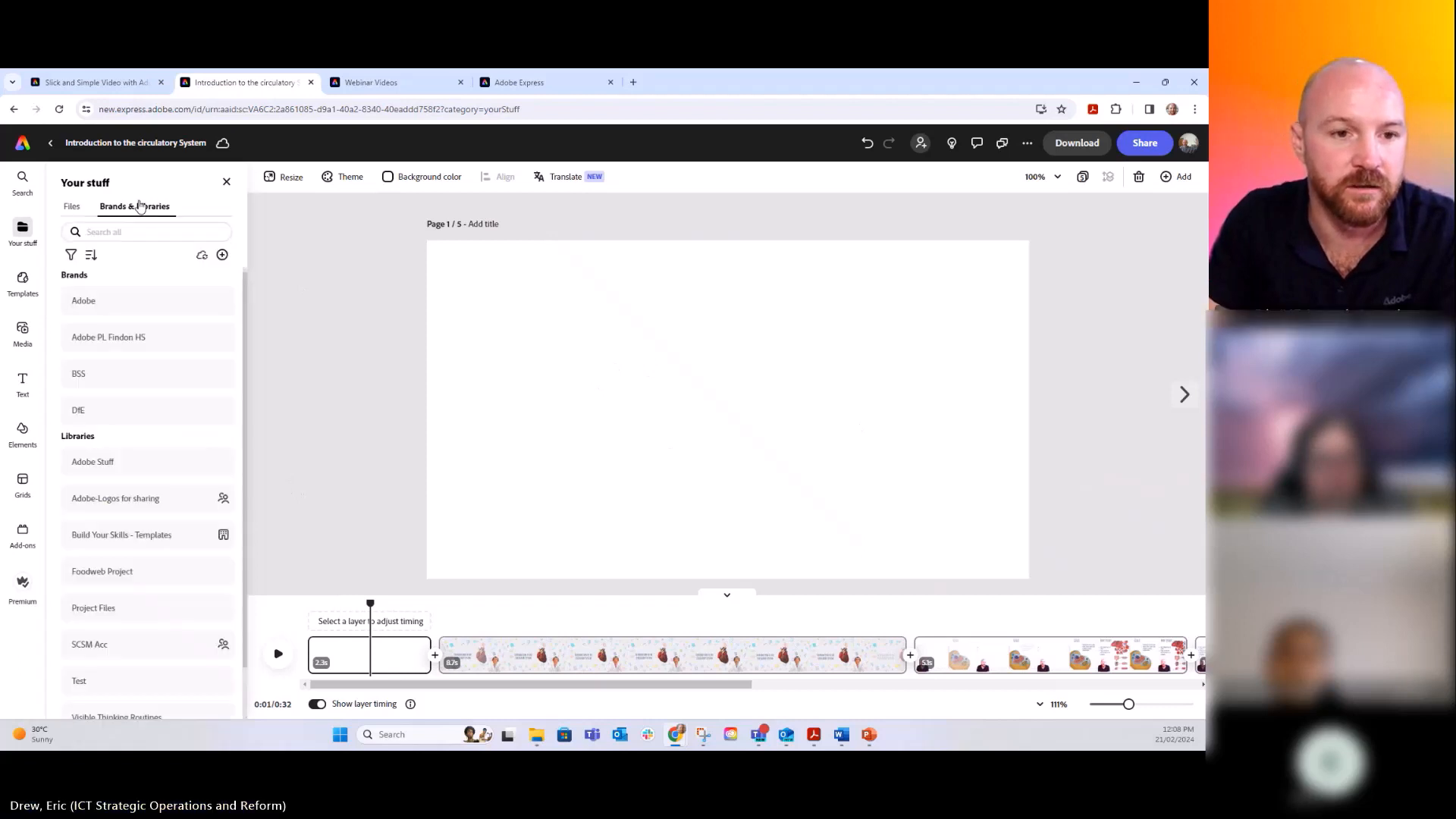
left_click(159, 303)
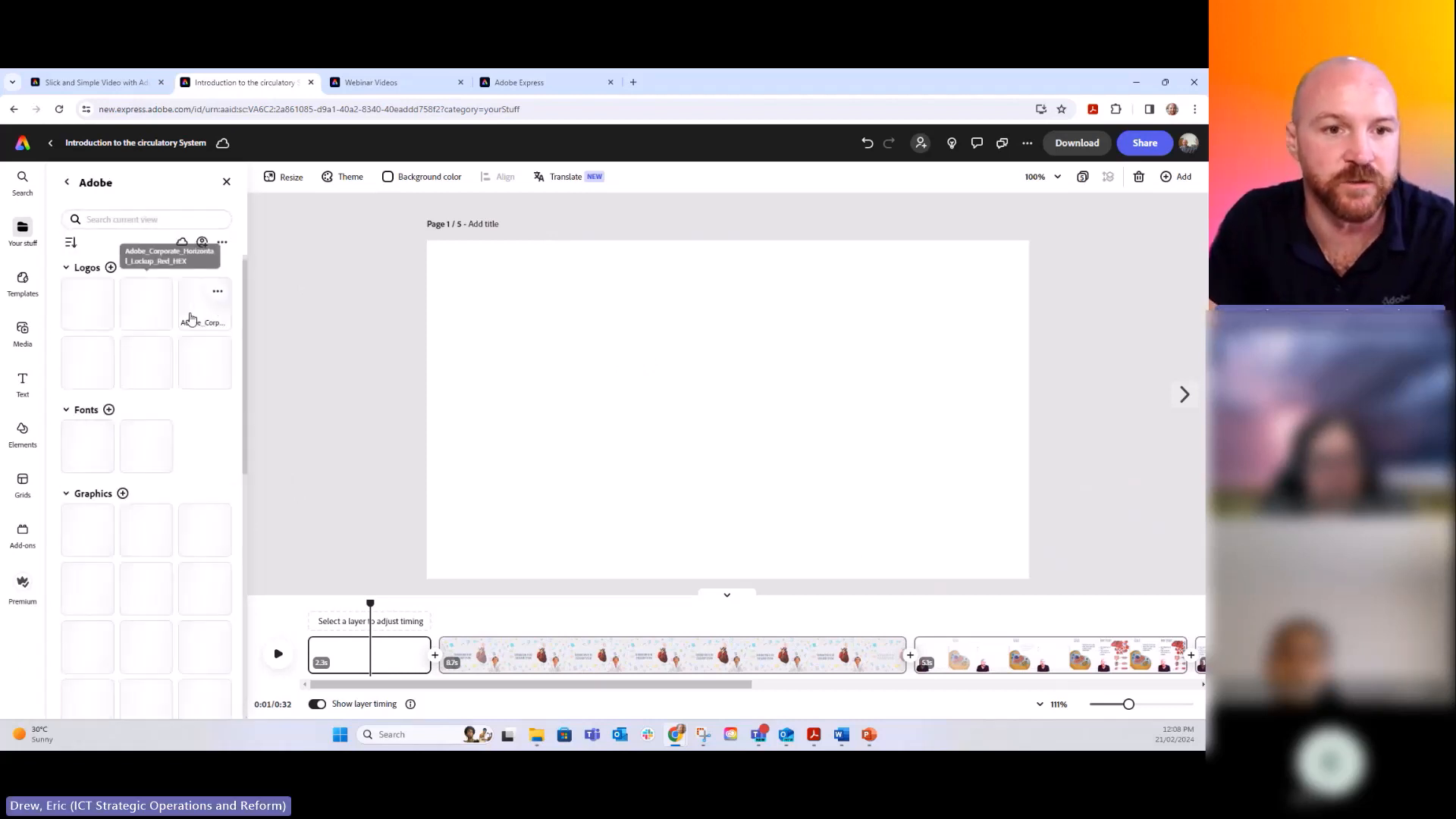
scroll(226, 438, "down", 2)
scroll(225, 437, "down", 4)
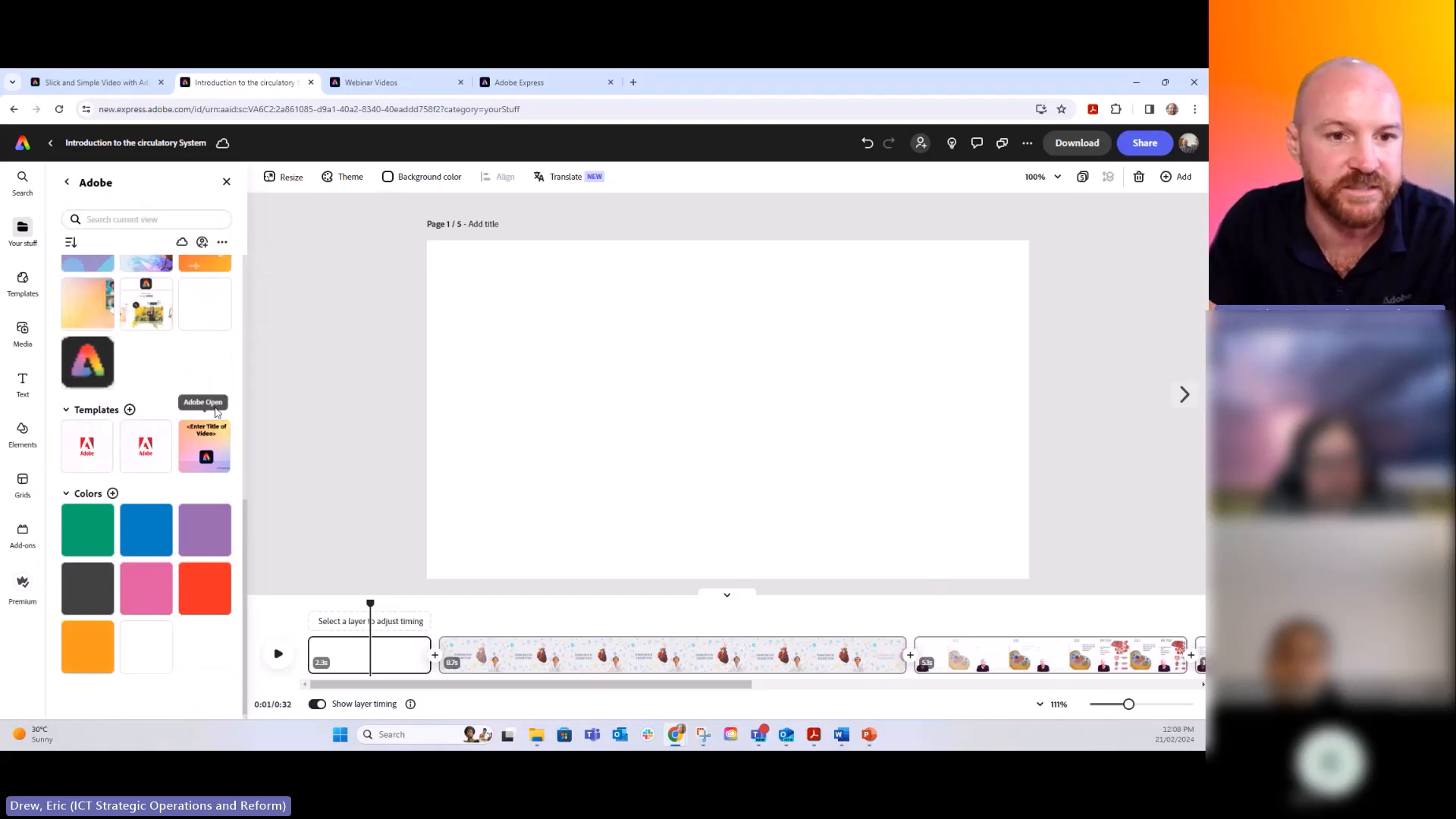
left_click(201, 454)
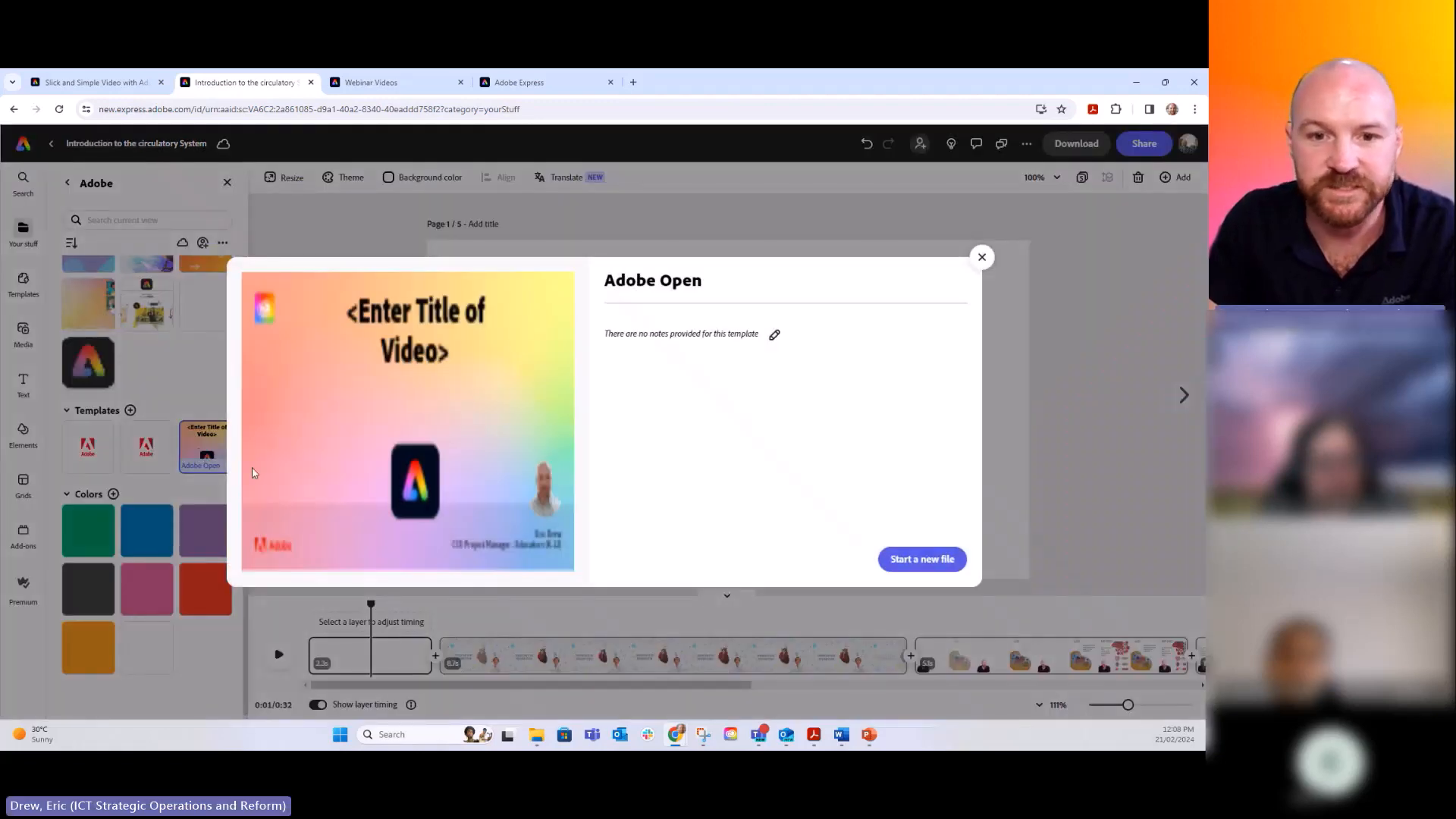
left_click(936, 564)
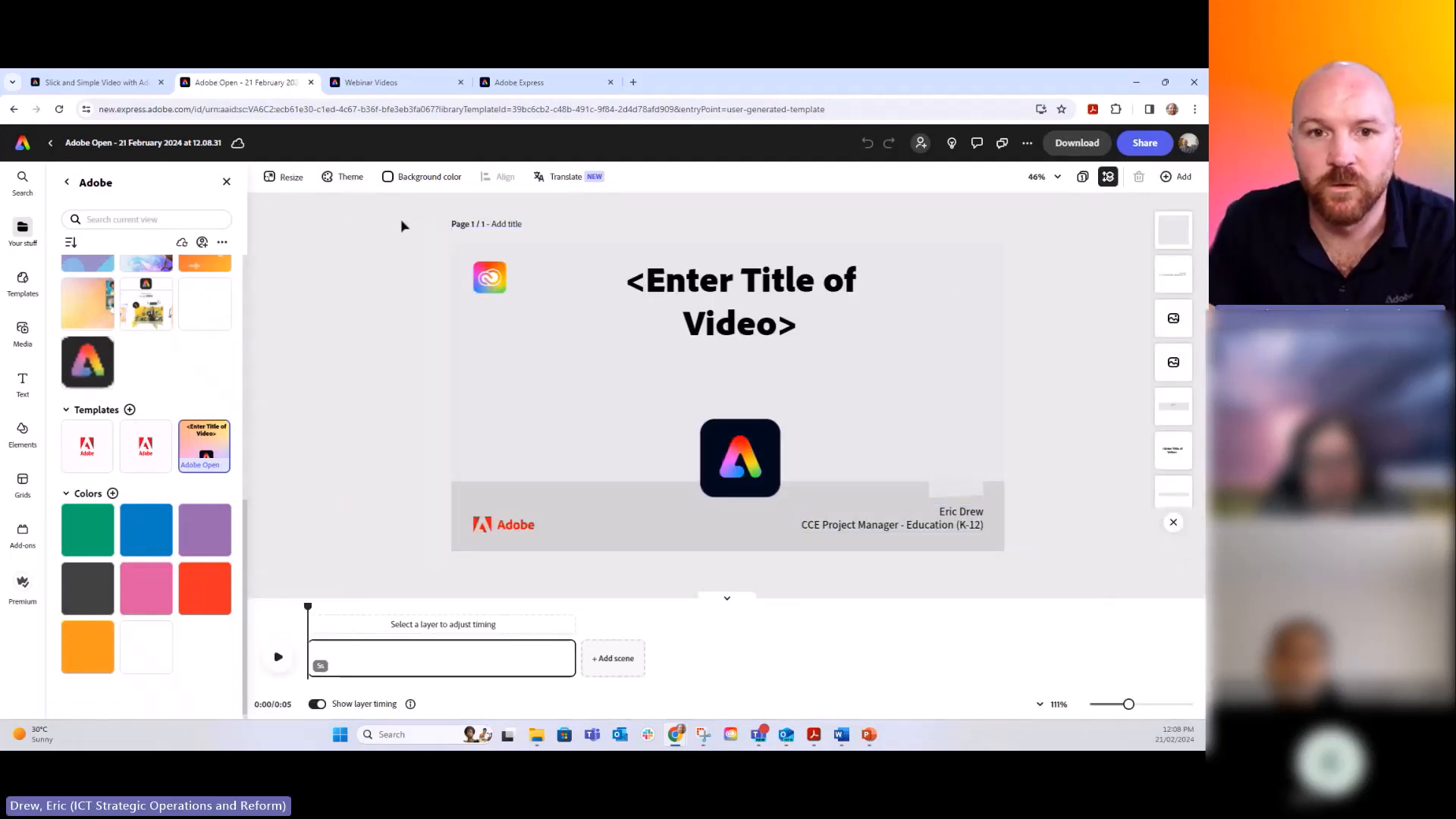
Copy all elements of the Adobe Open template into the blank first scene of the Introduction to the circulatory System project.
left_click(868, 514)
left_click_drag(868, 514, 1063, 567)
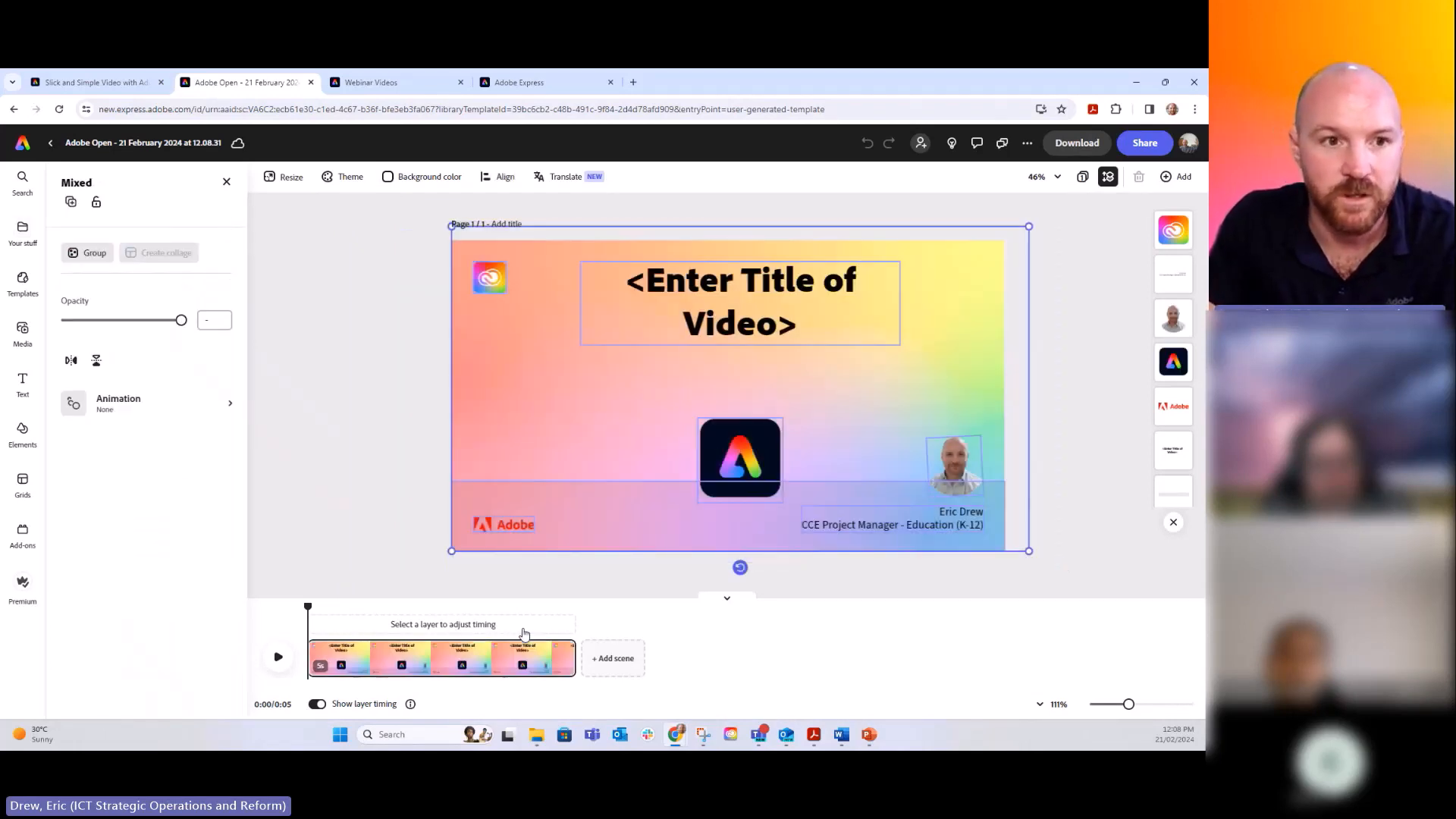
left_click(48, 146)
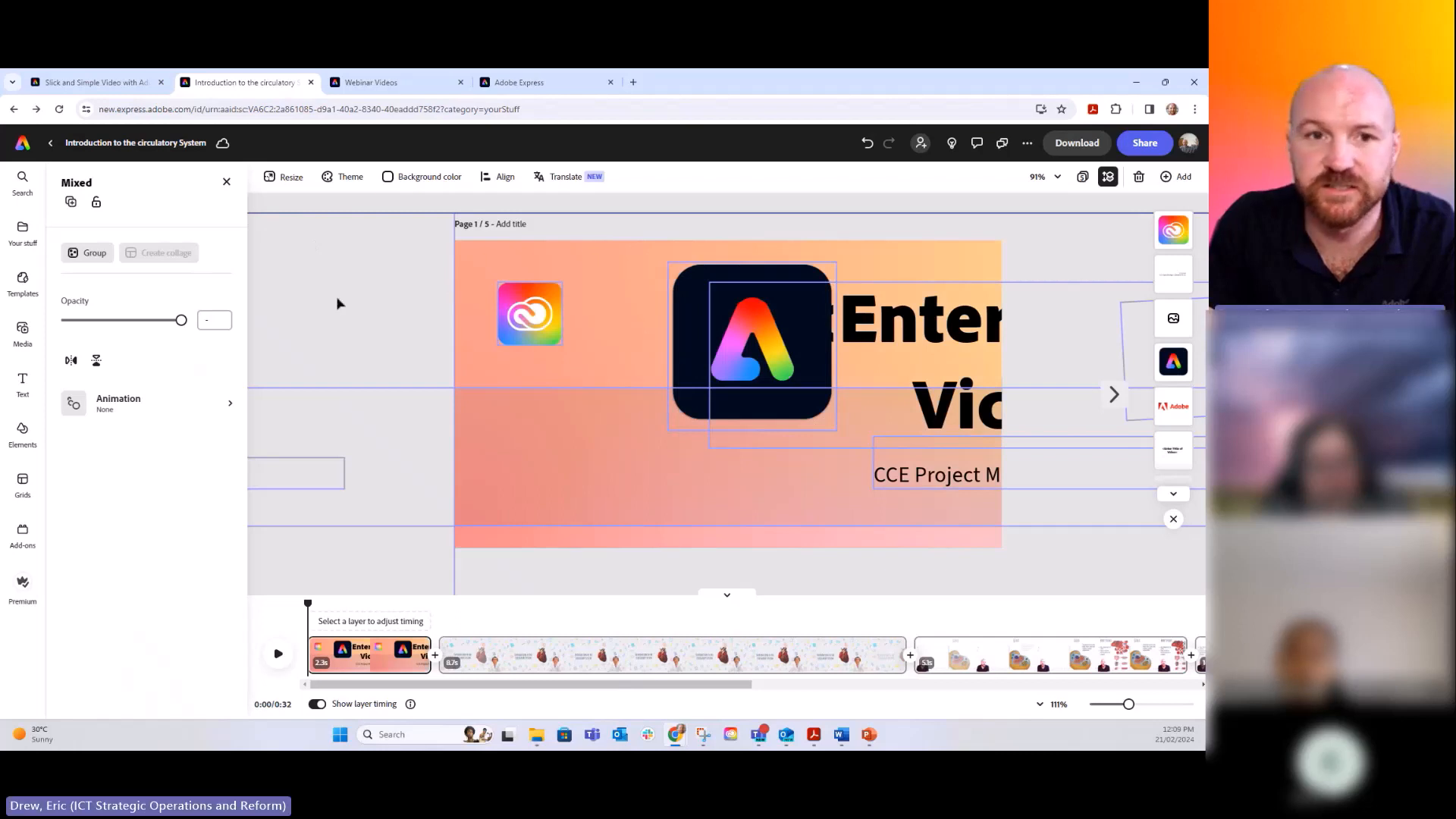
Group the pasted template elements in the first scene and scale the group down with its upper edge along the page's upper edge.
left_click_drag(337, 303, 493, 348)
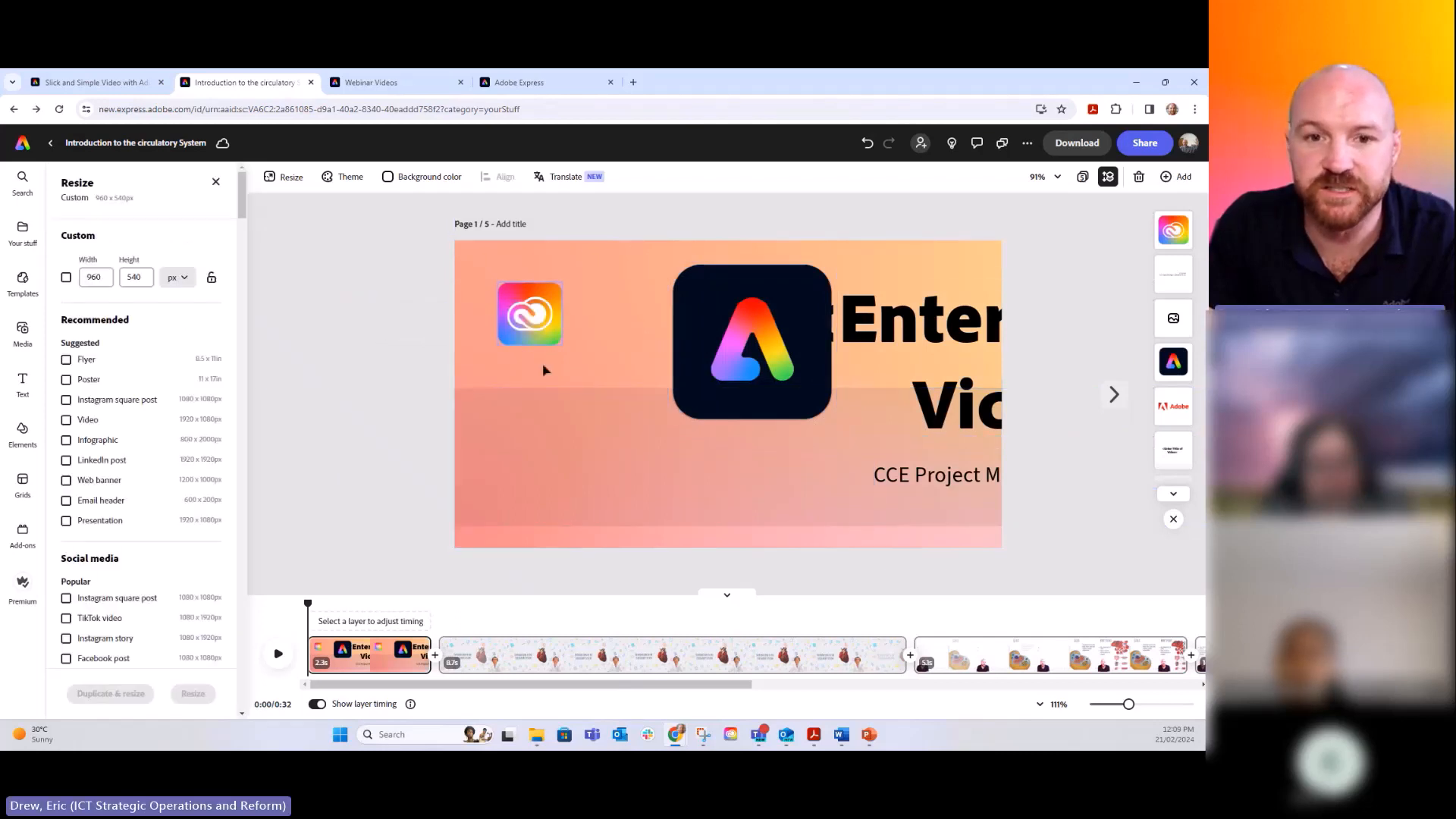
left_click(584, 488)
left_click(326, 267)
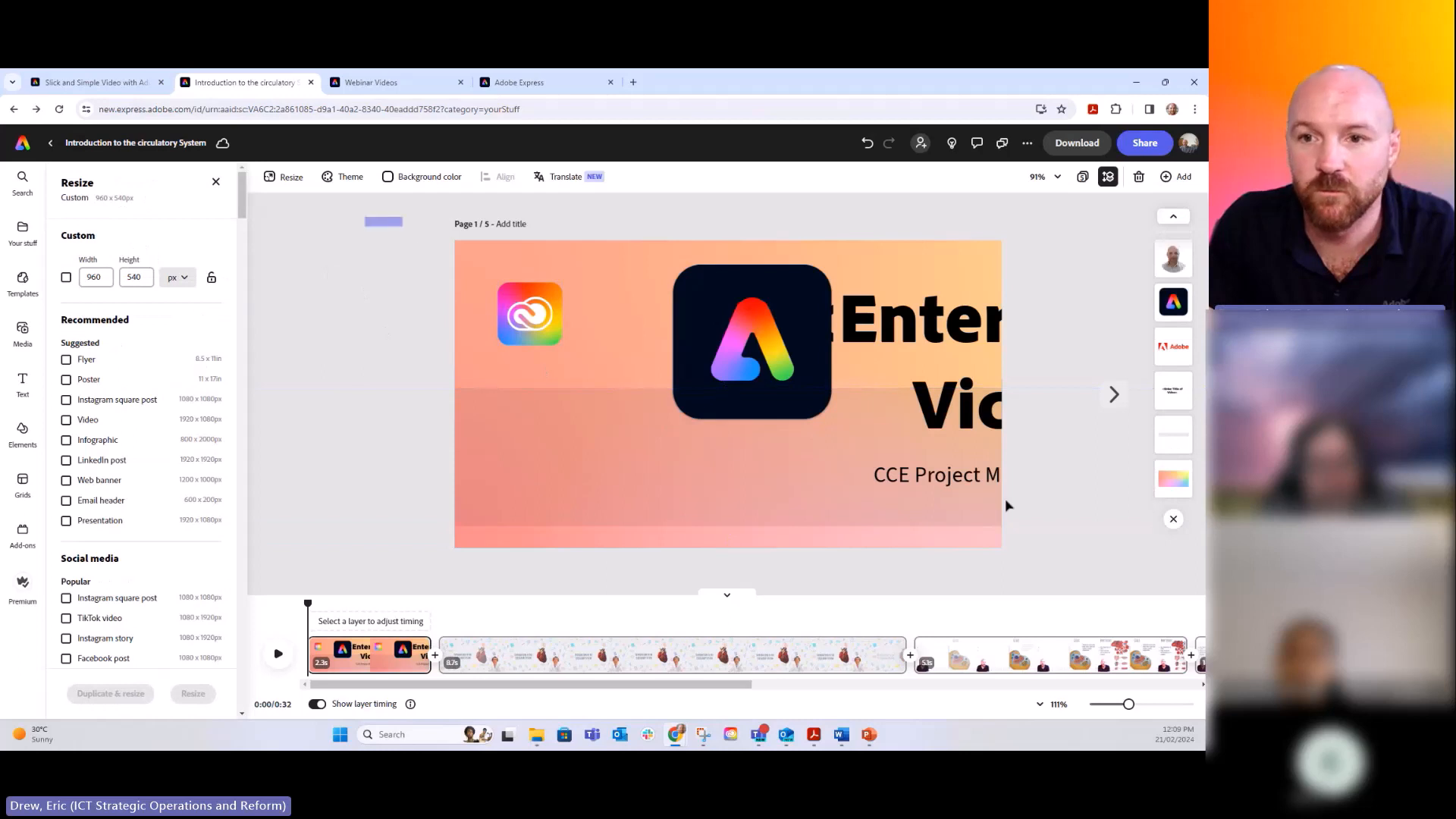
left_click_drag(1007, 505, 1206, 596)
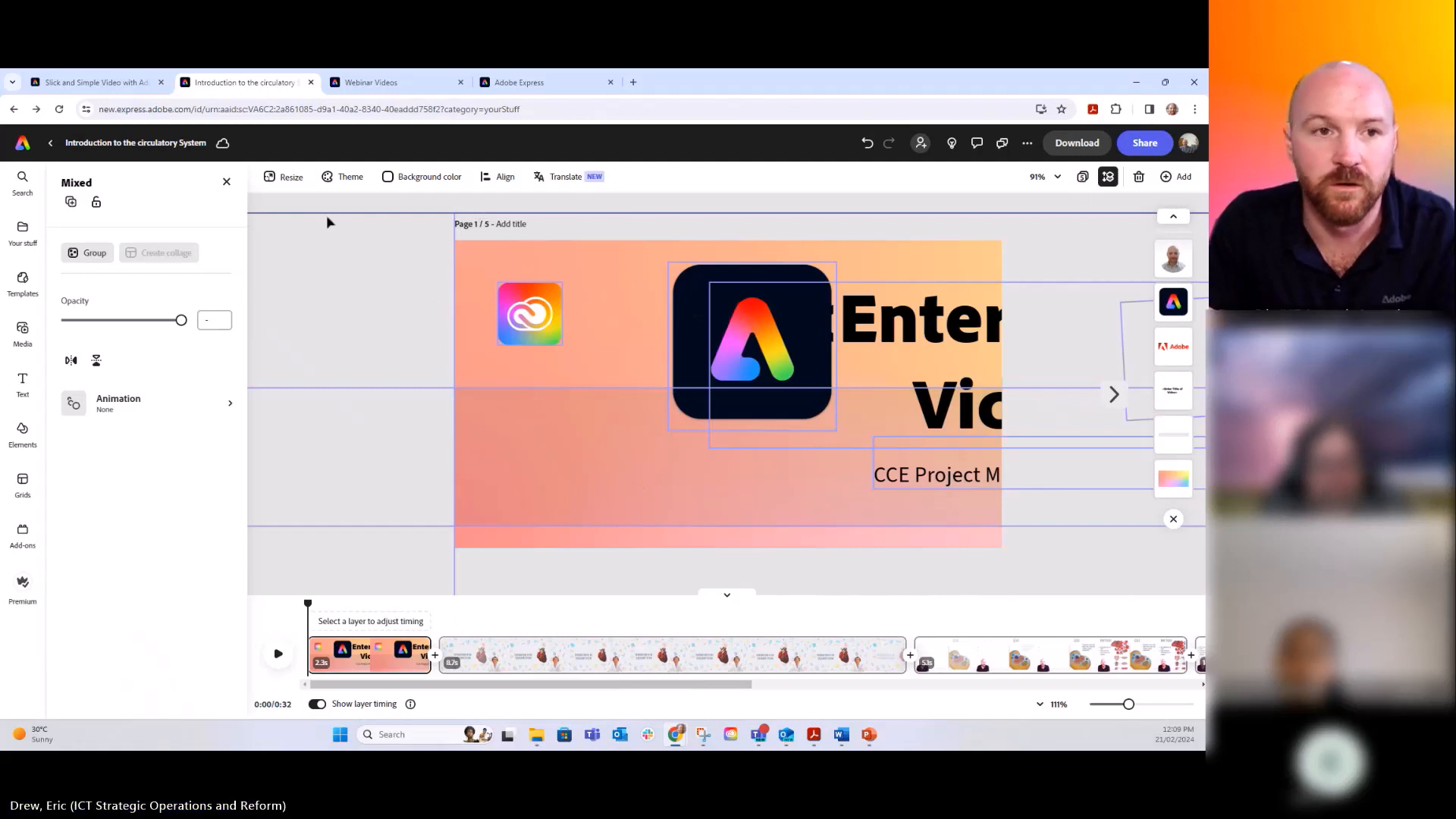
left_click(85, 254)
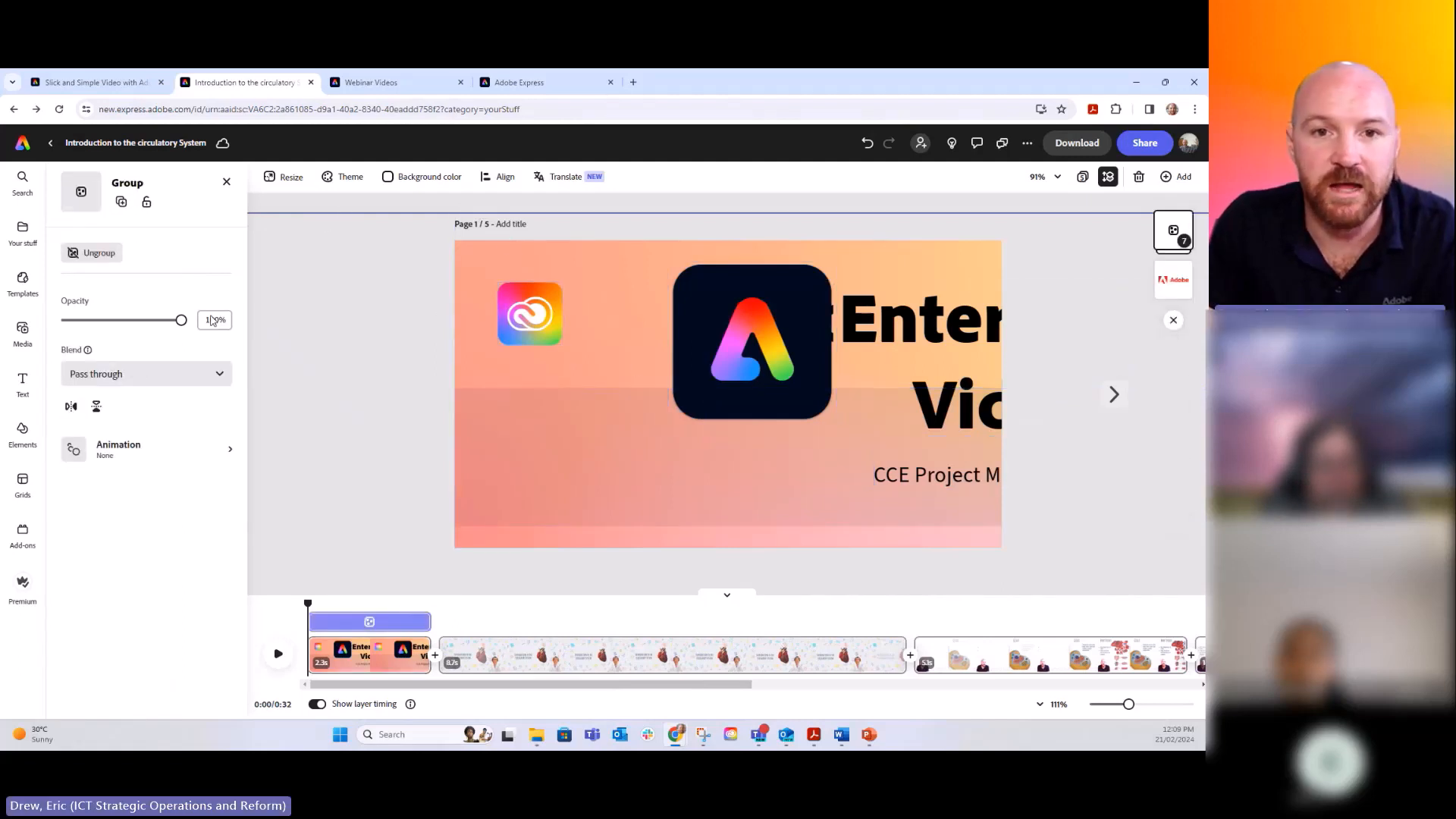
left_click_drag(366, 225, 607, 330)
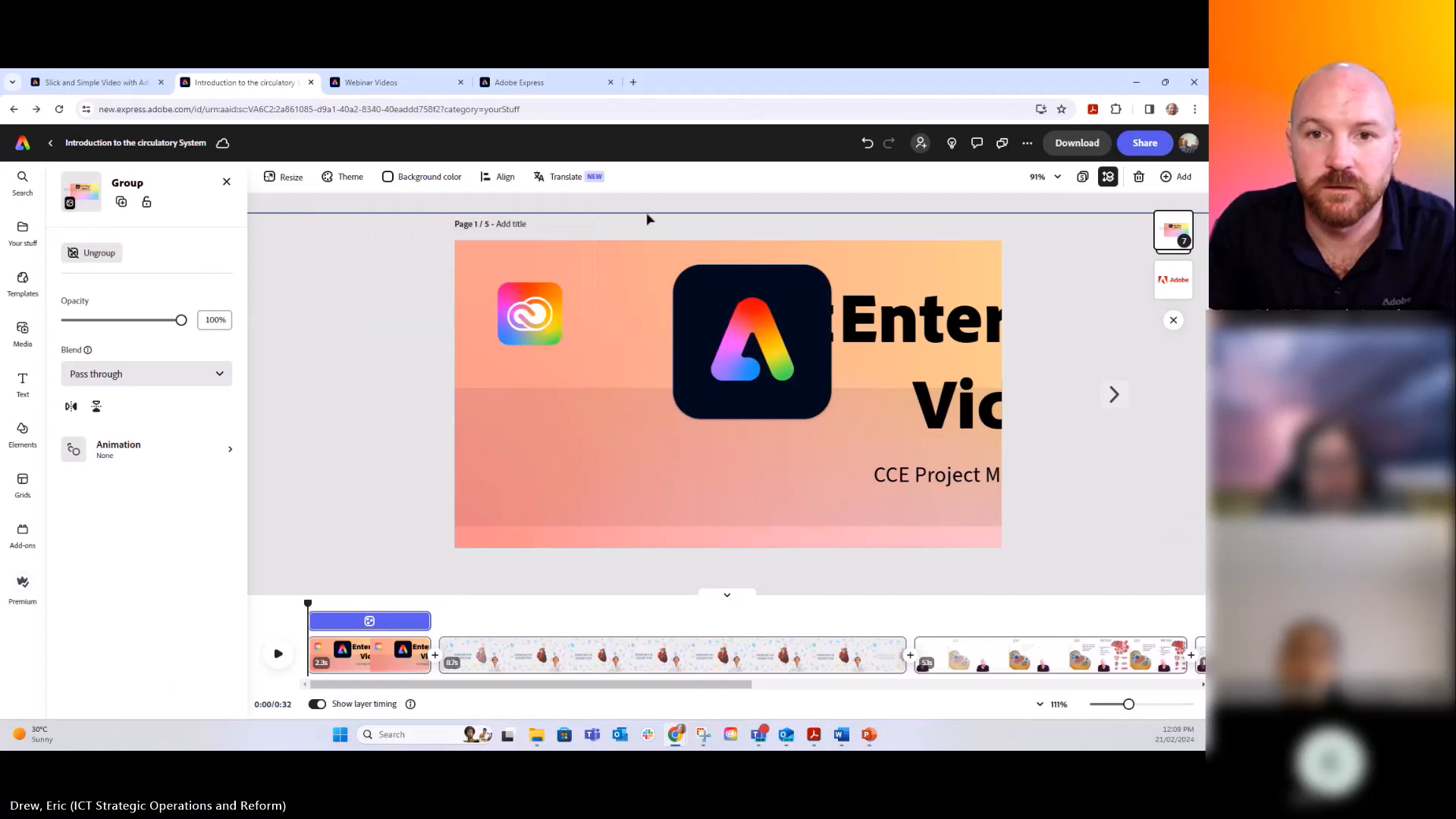
left_click_drag(646, 241, 455, 277)
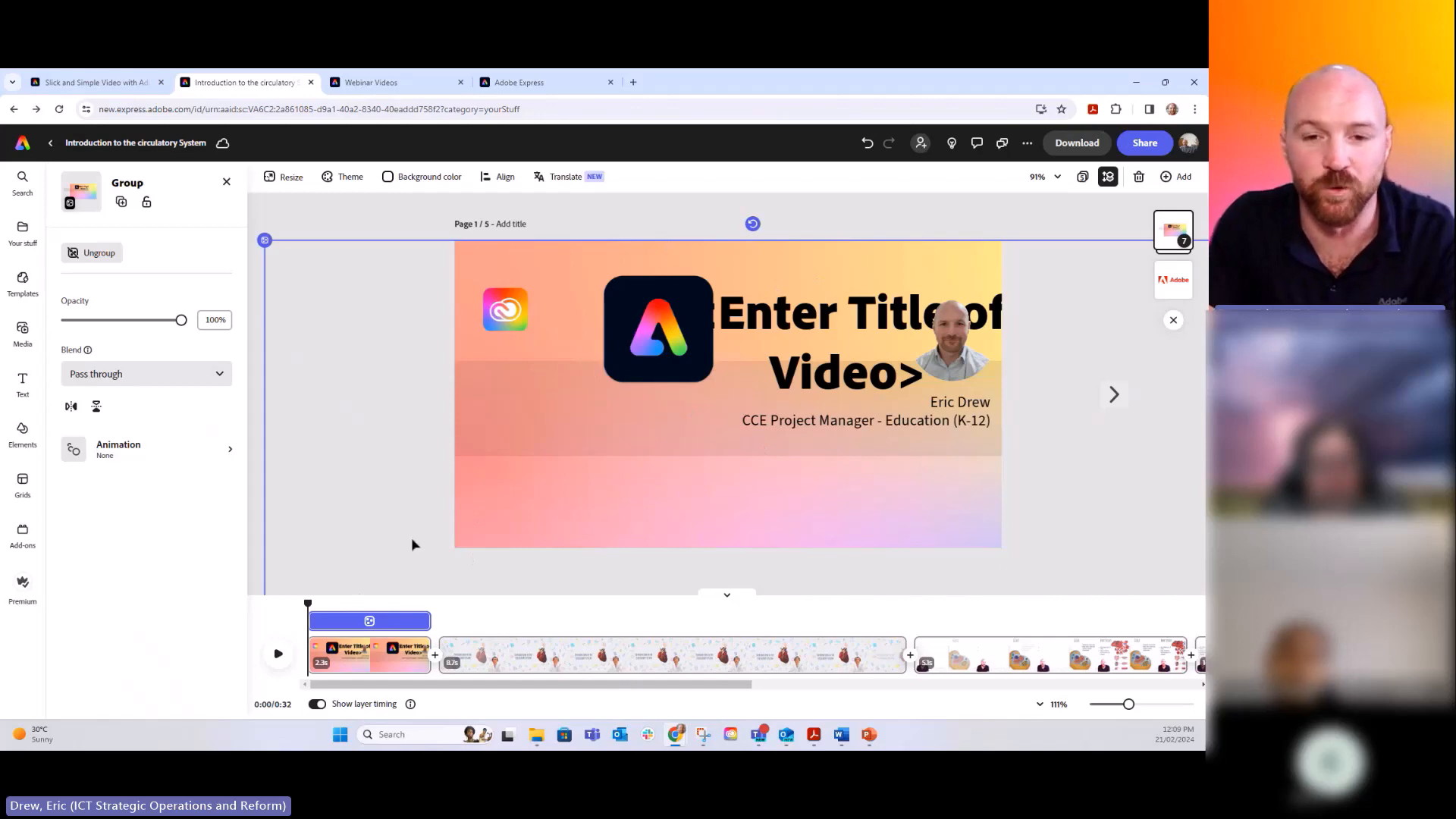
Resize the project to the Video preset, 1920 x 1080 px.
left_click(489, 654)
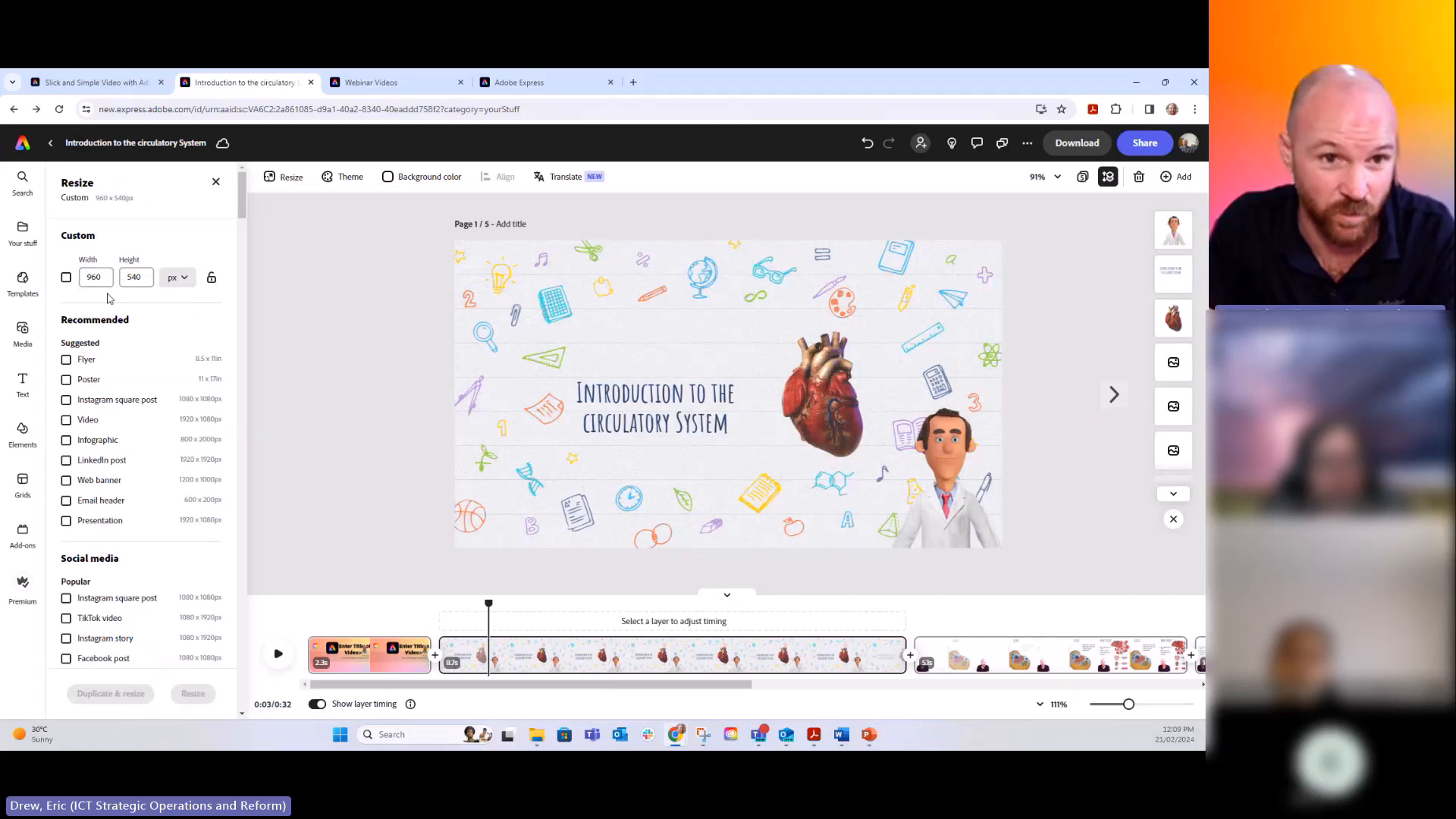
left_click(286, 178)
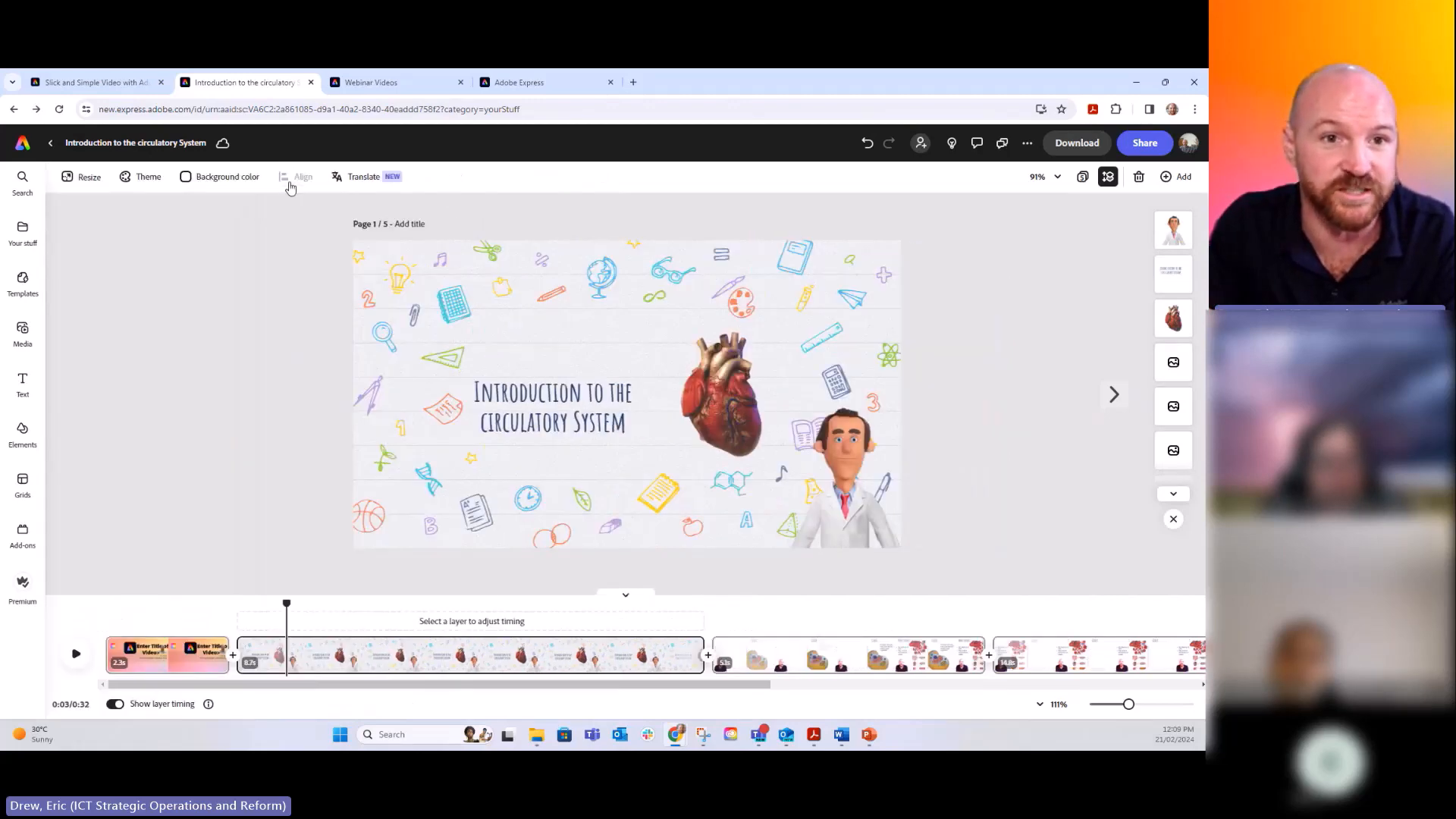
left_click(84, 177)
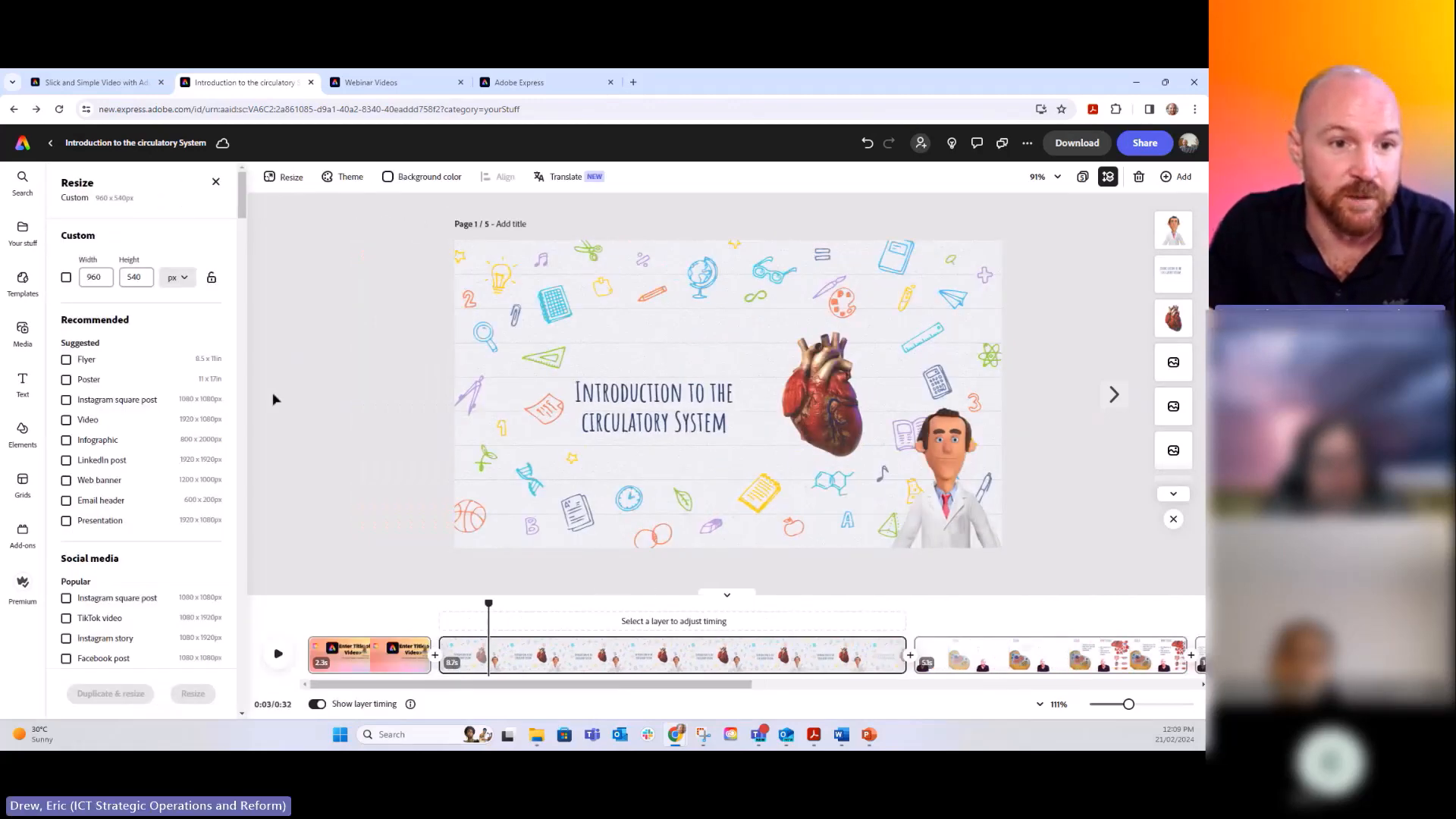
scroll(137, 426, "down", 4)
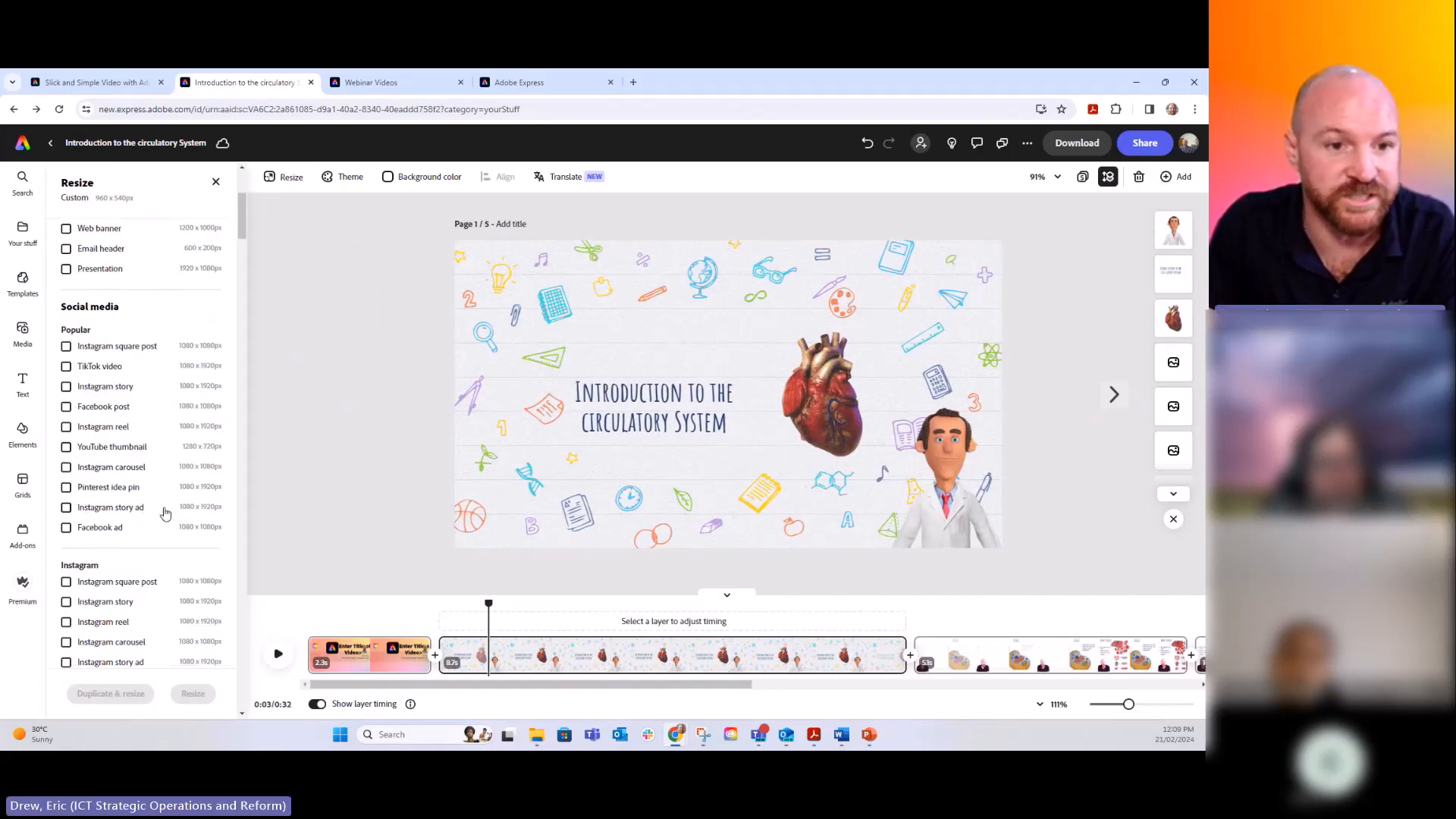
scroll(144, 500, "up", 2)
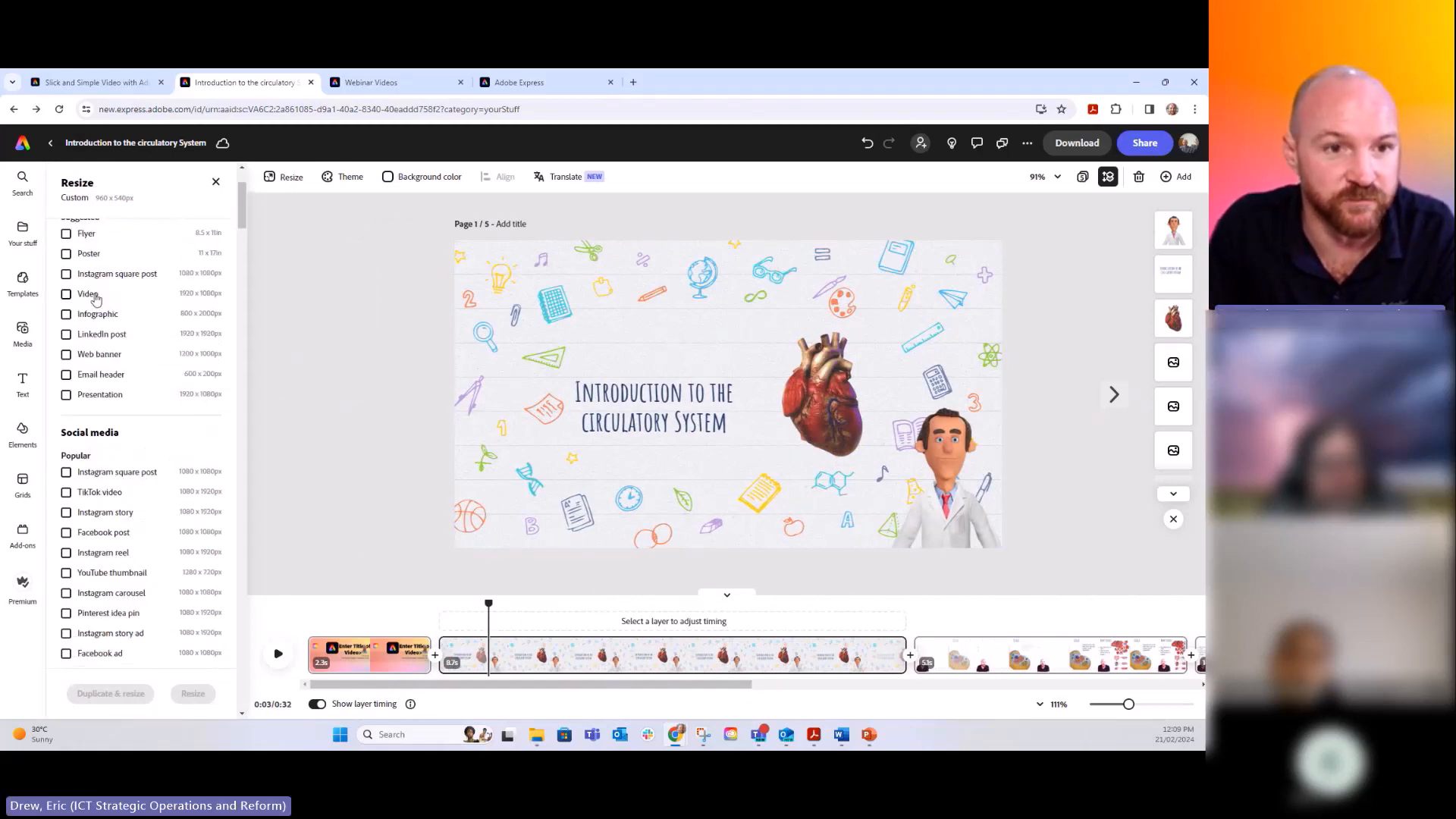
left_click(94, 296)
left_click(192, 693)
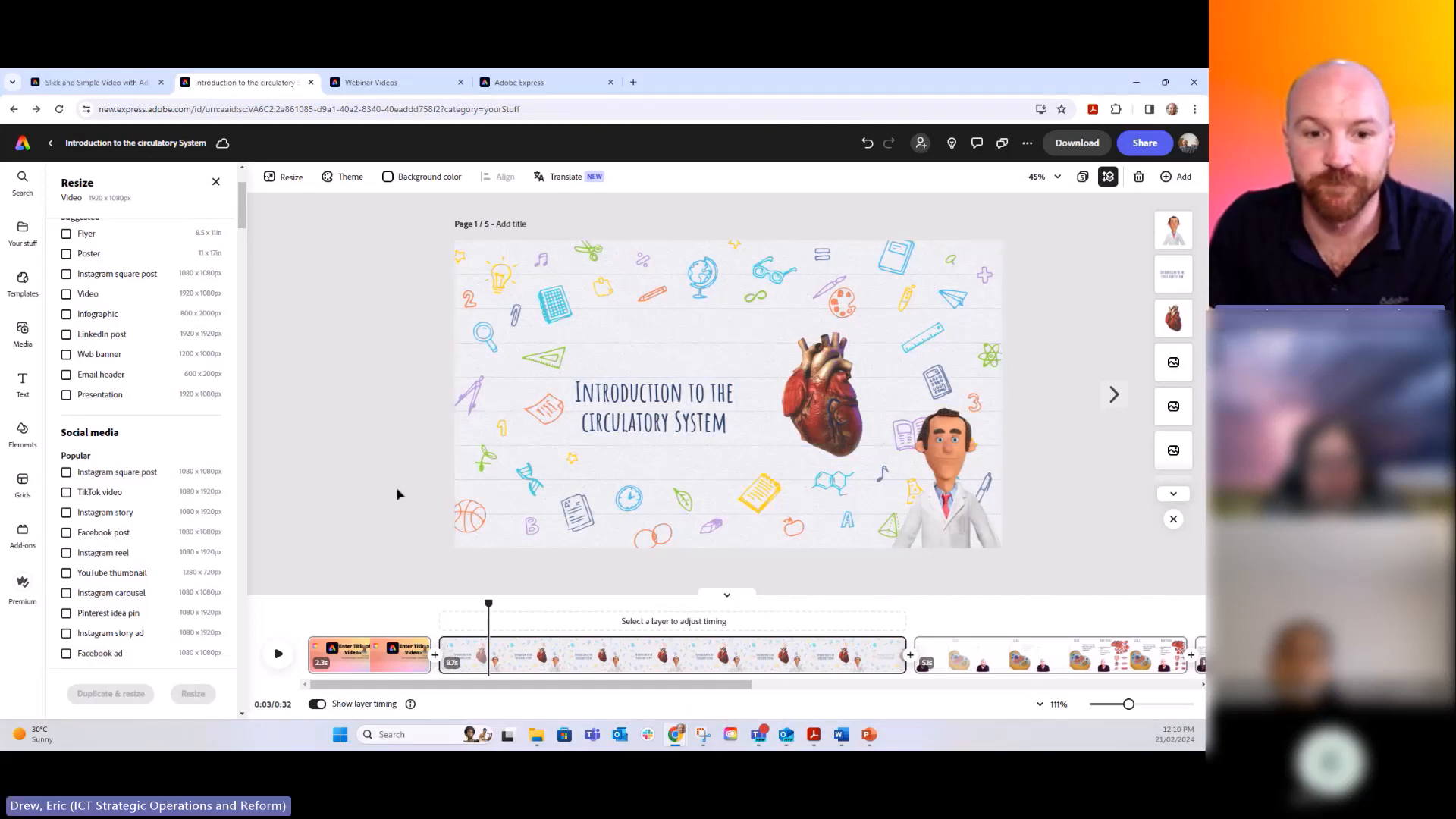
Reapply the Video preset, 1920 x 1080 px, with the opening scene selected and scale its template group down further.
left_click(382, 665)
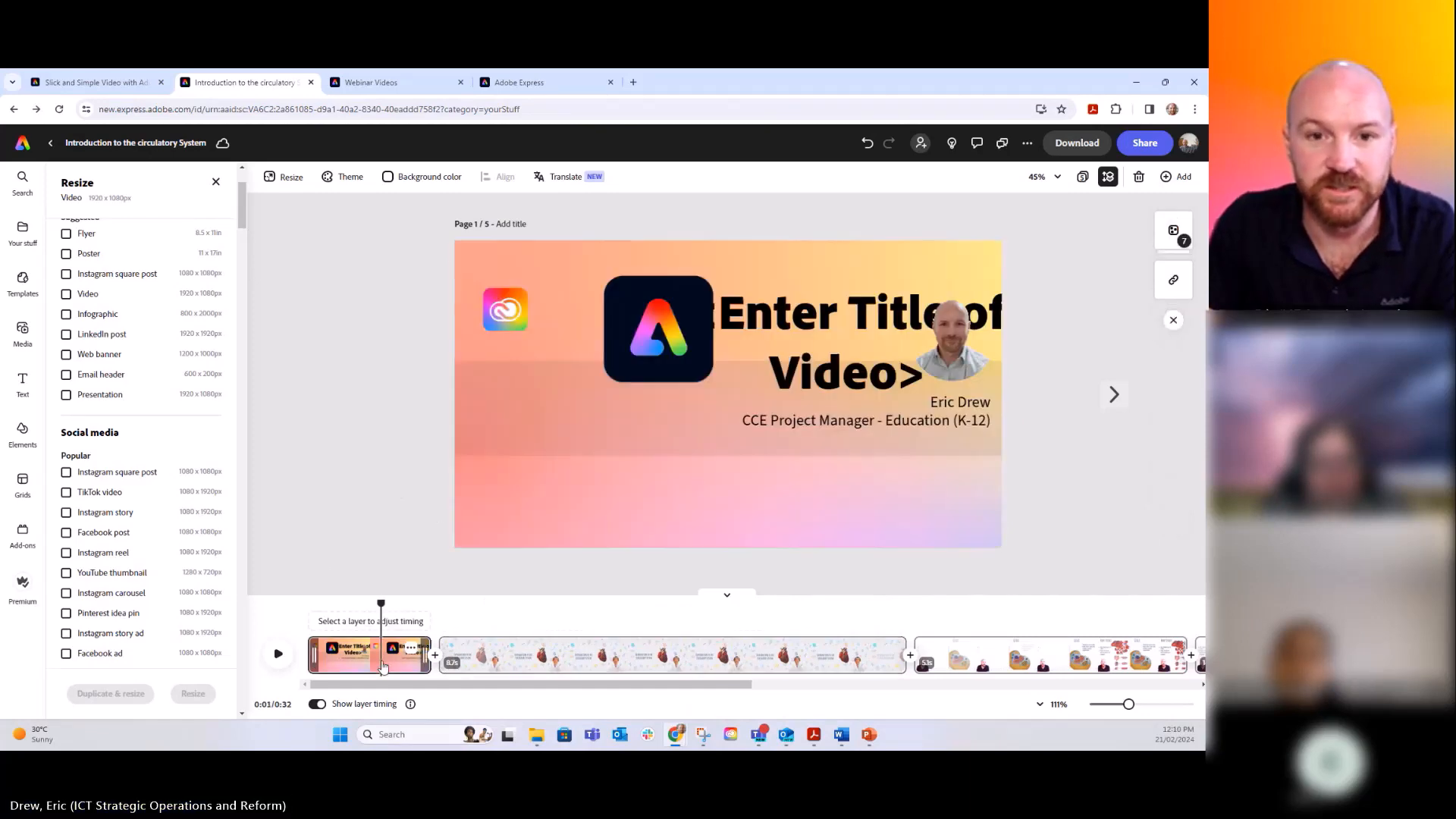
left_click(285, 177)
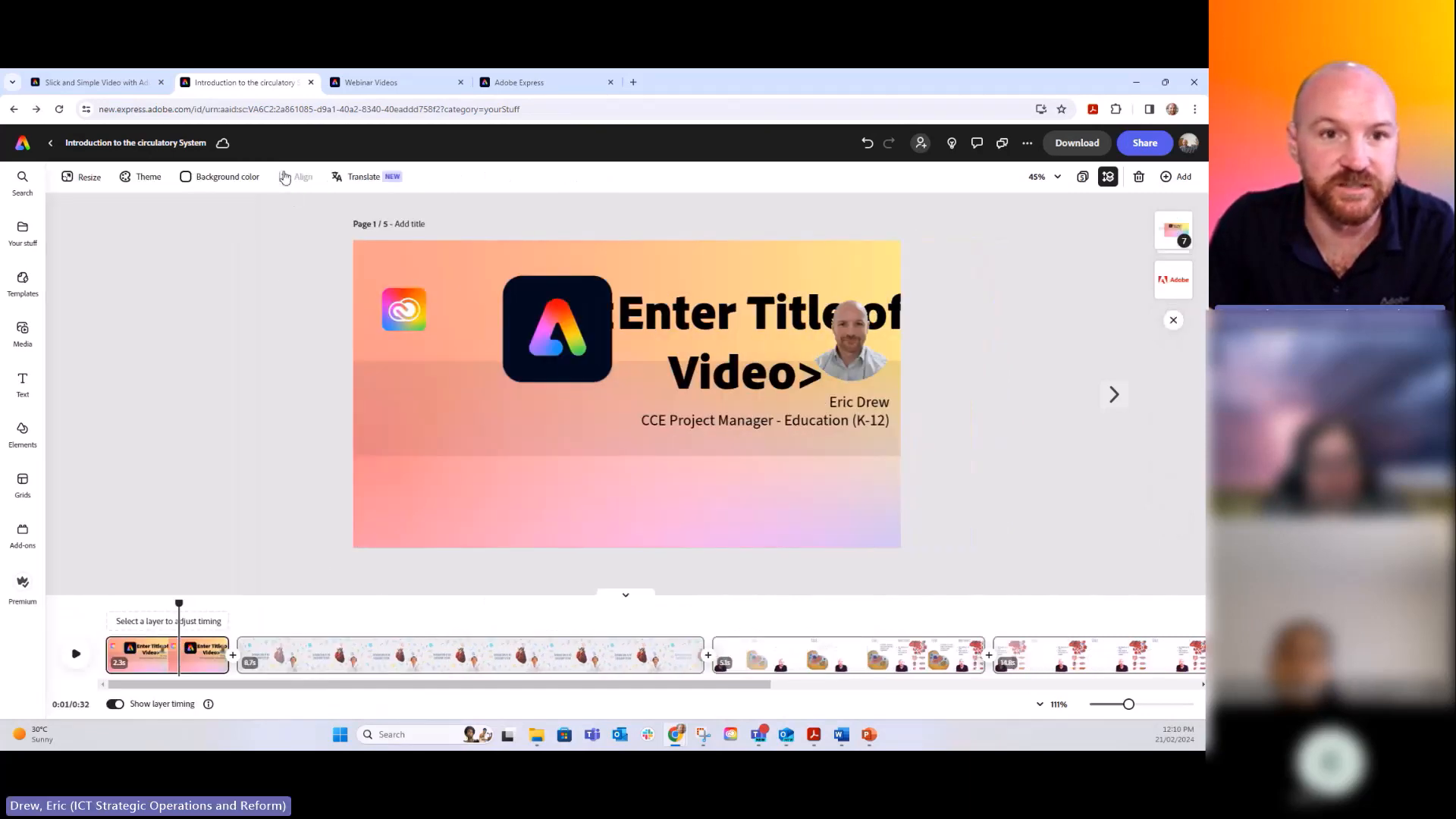
left_click(85, 177)
left_click(66, 420)
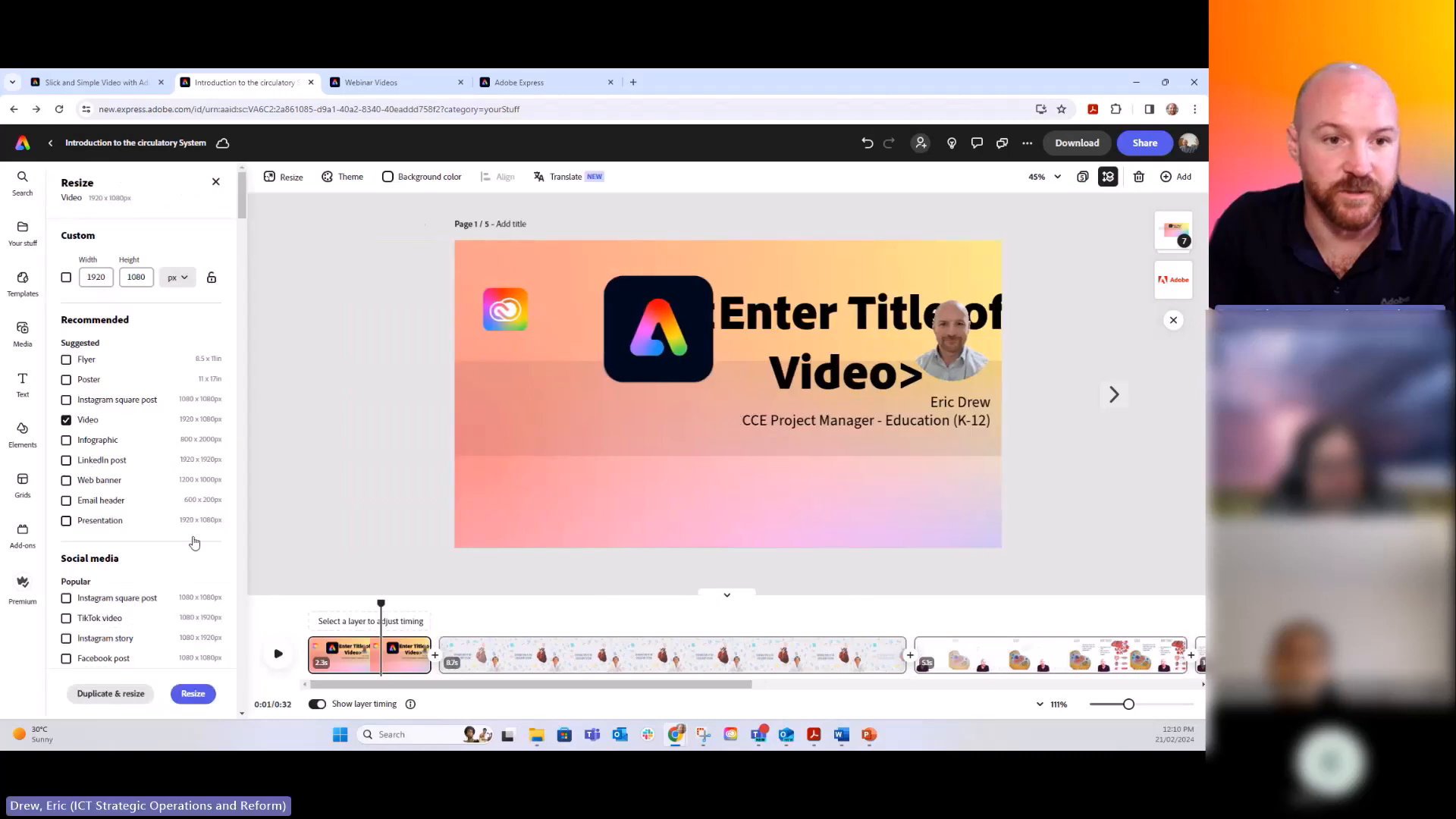
left_click(199, 695)
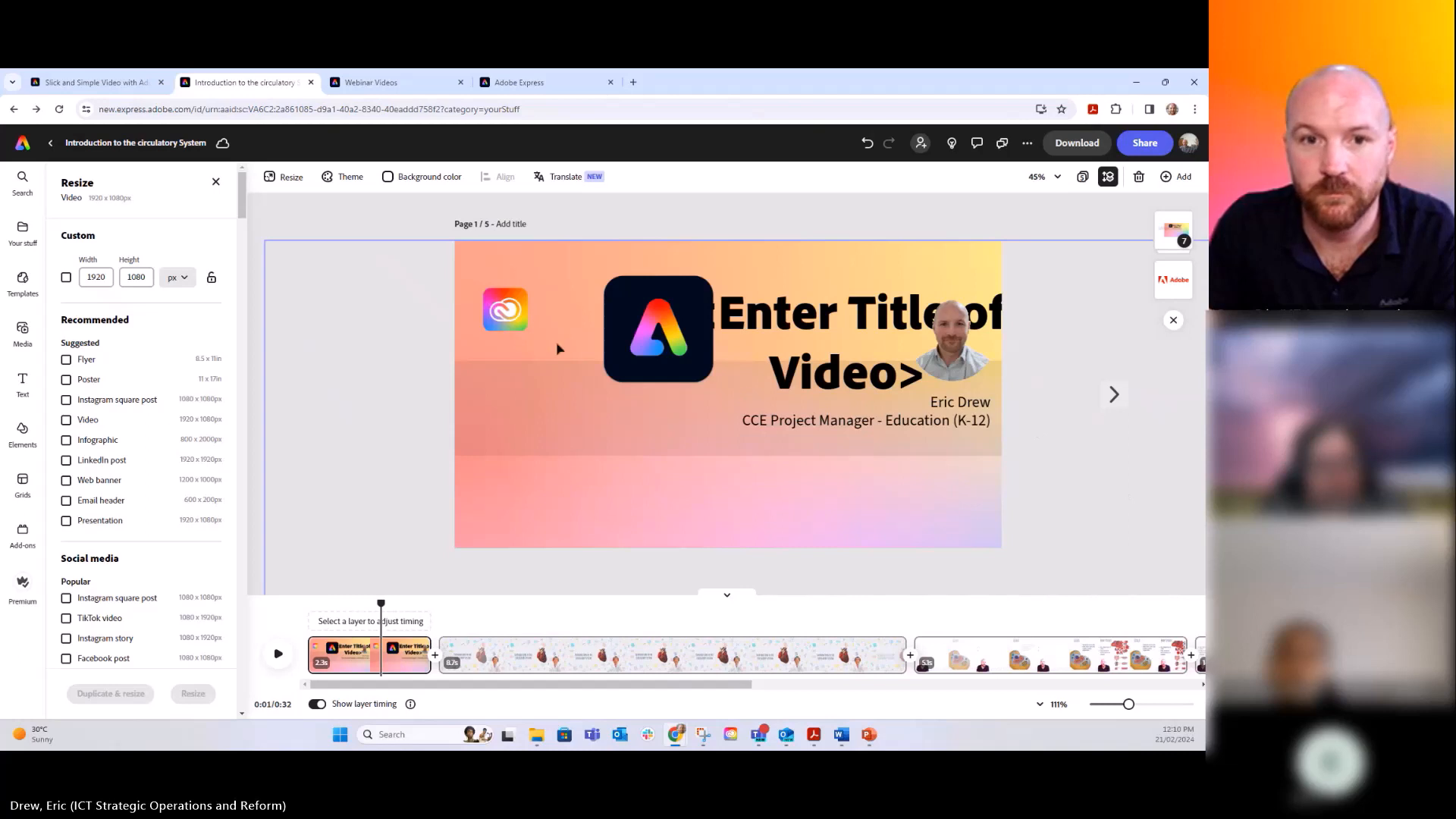
left_click(500, 340)
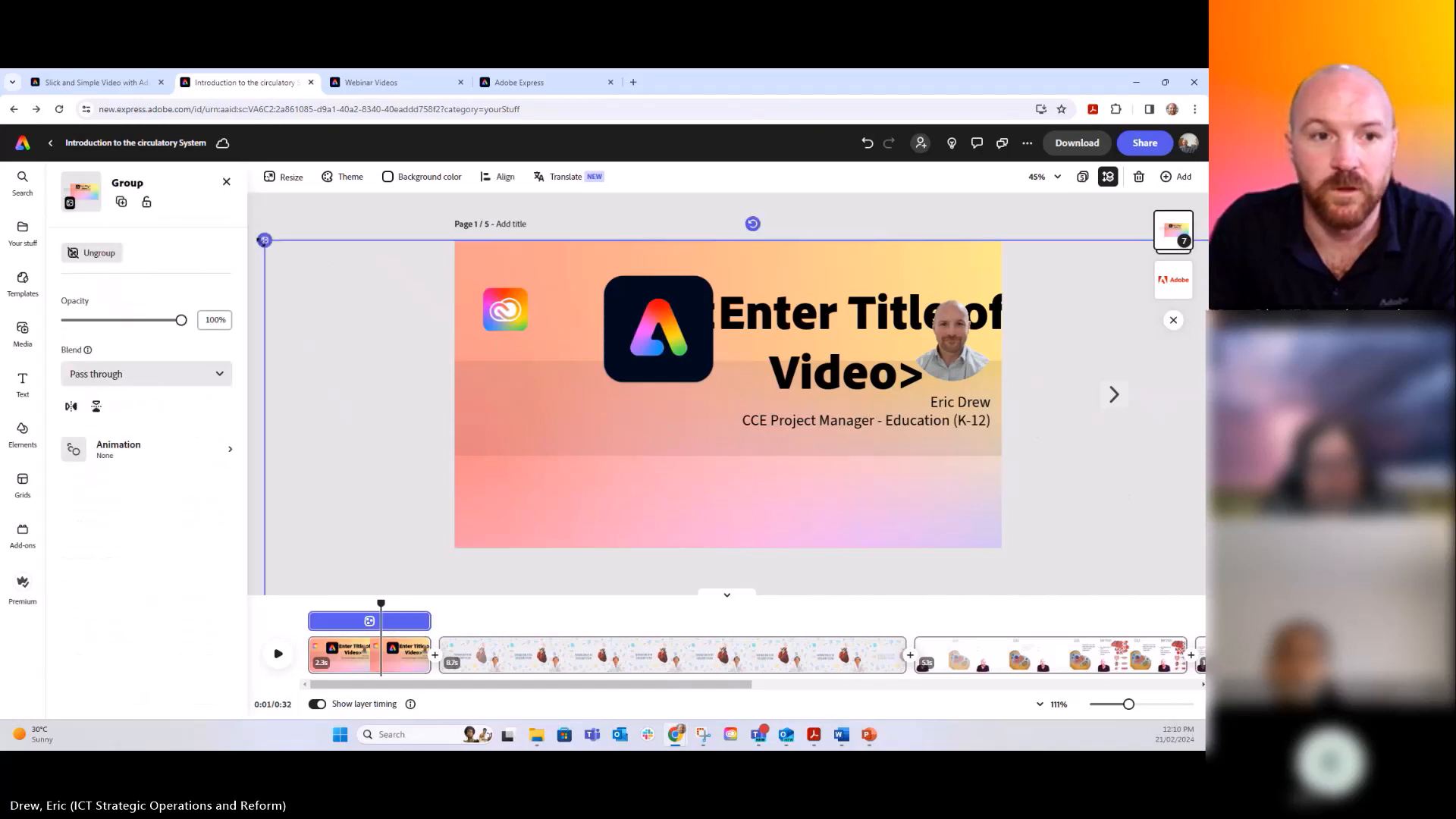
left_click_drag(264, 239, 333, 271)
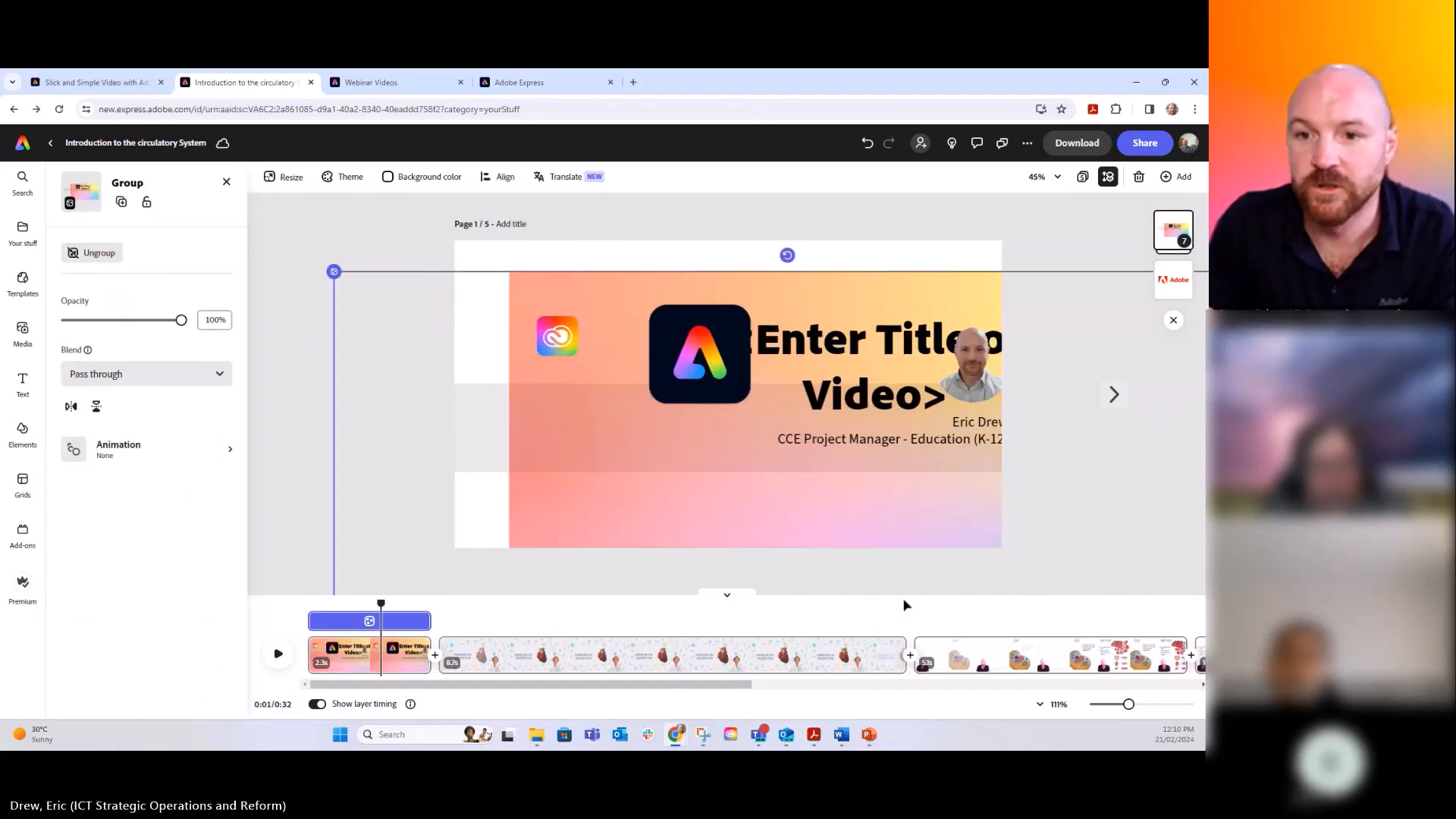
Go to the blank scene at the end of the timeline and start a new file from the Adobe Close template.
left_click(920, 605)
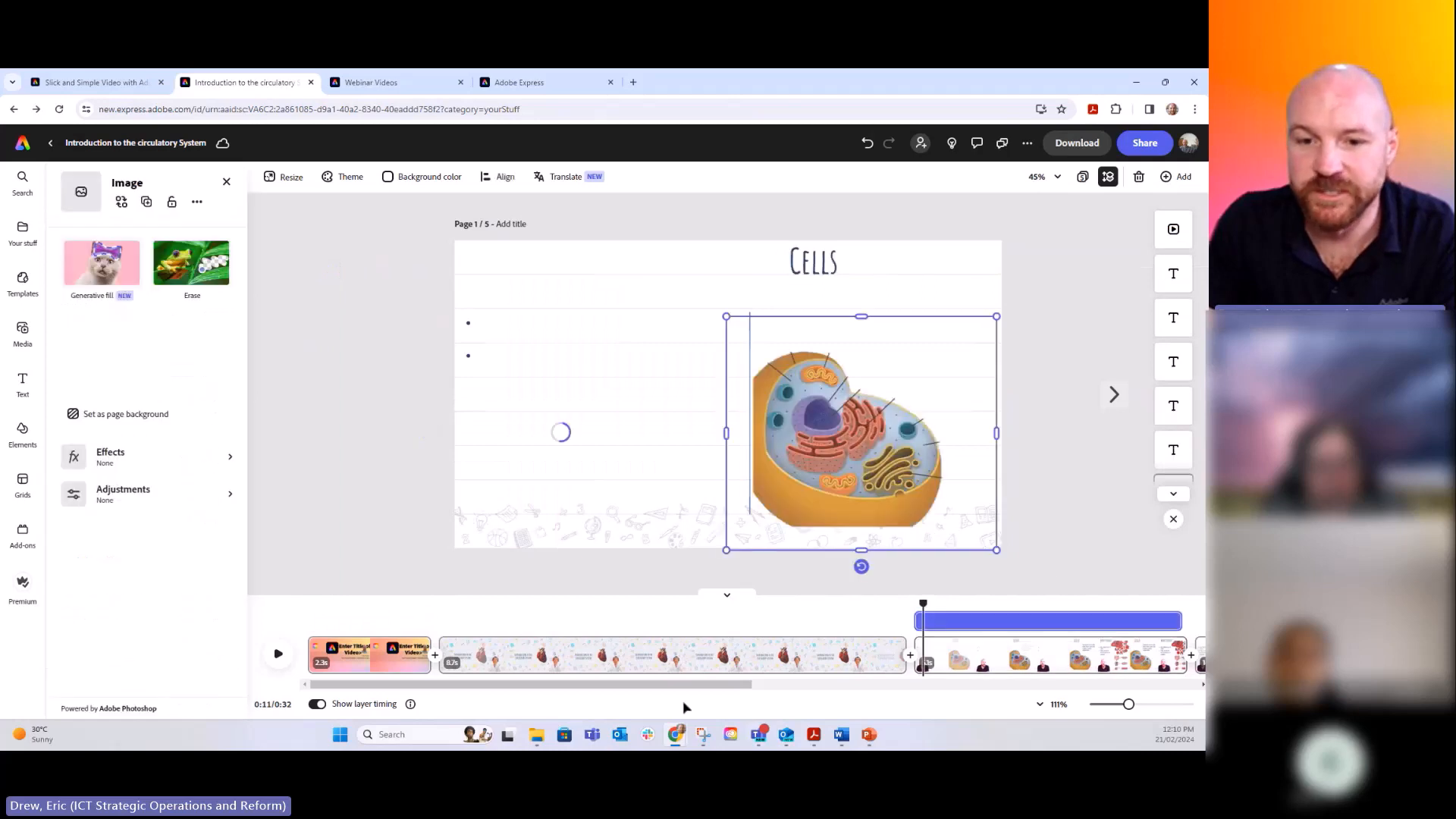
left_click_drag(690, 684, 1160, 693)
left_click(1103, 662)
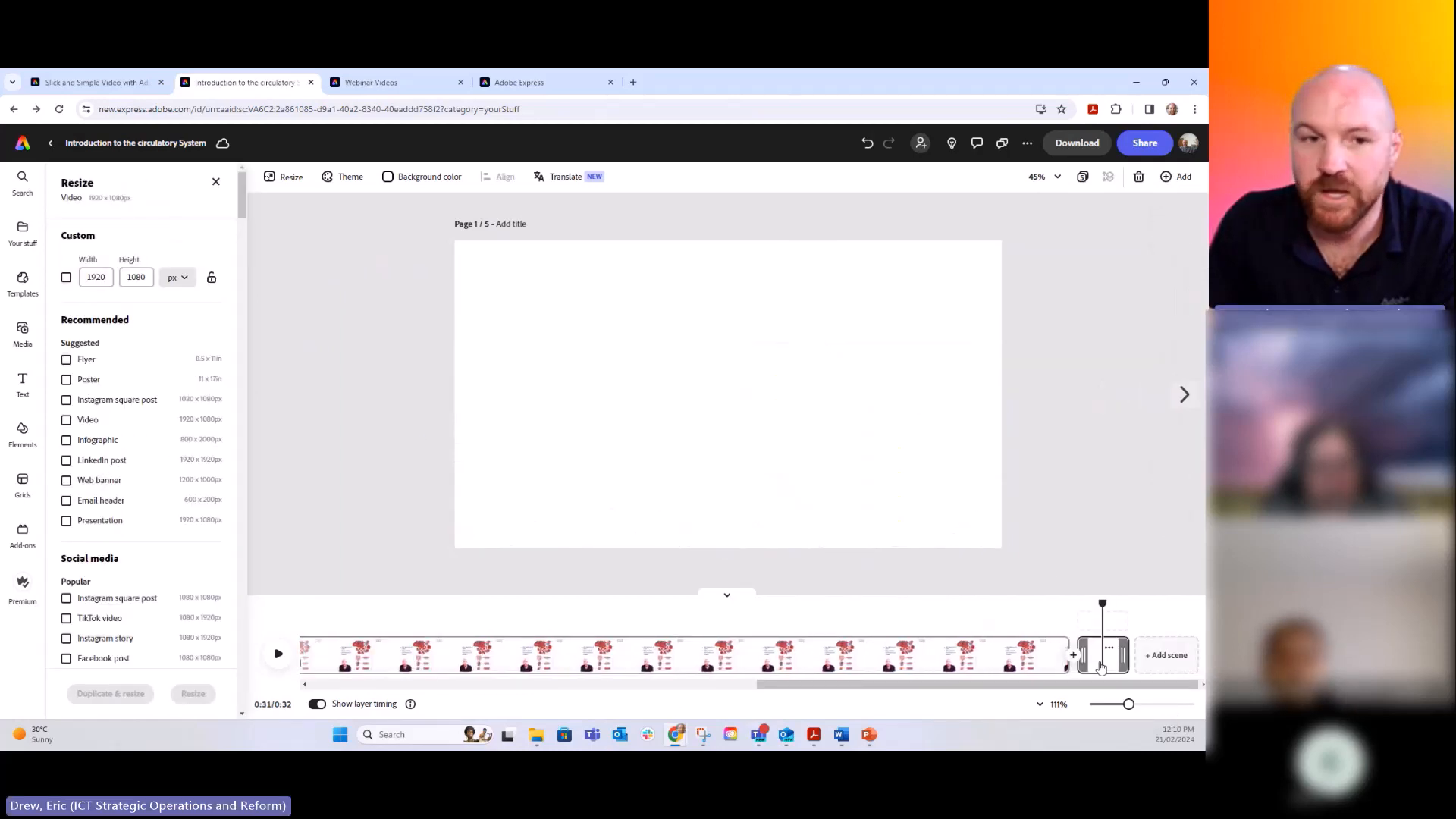
left_click(215, 182)
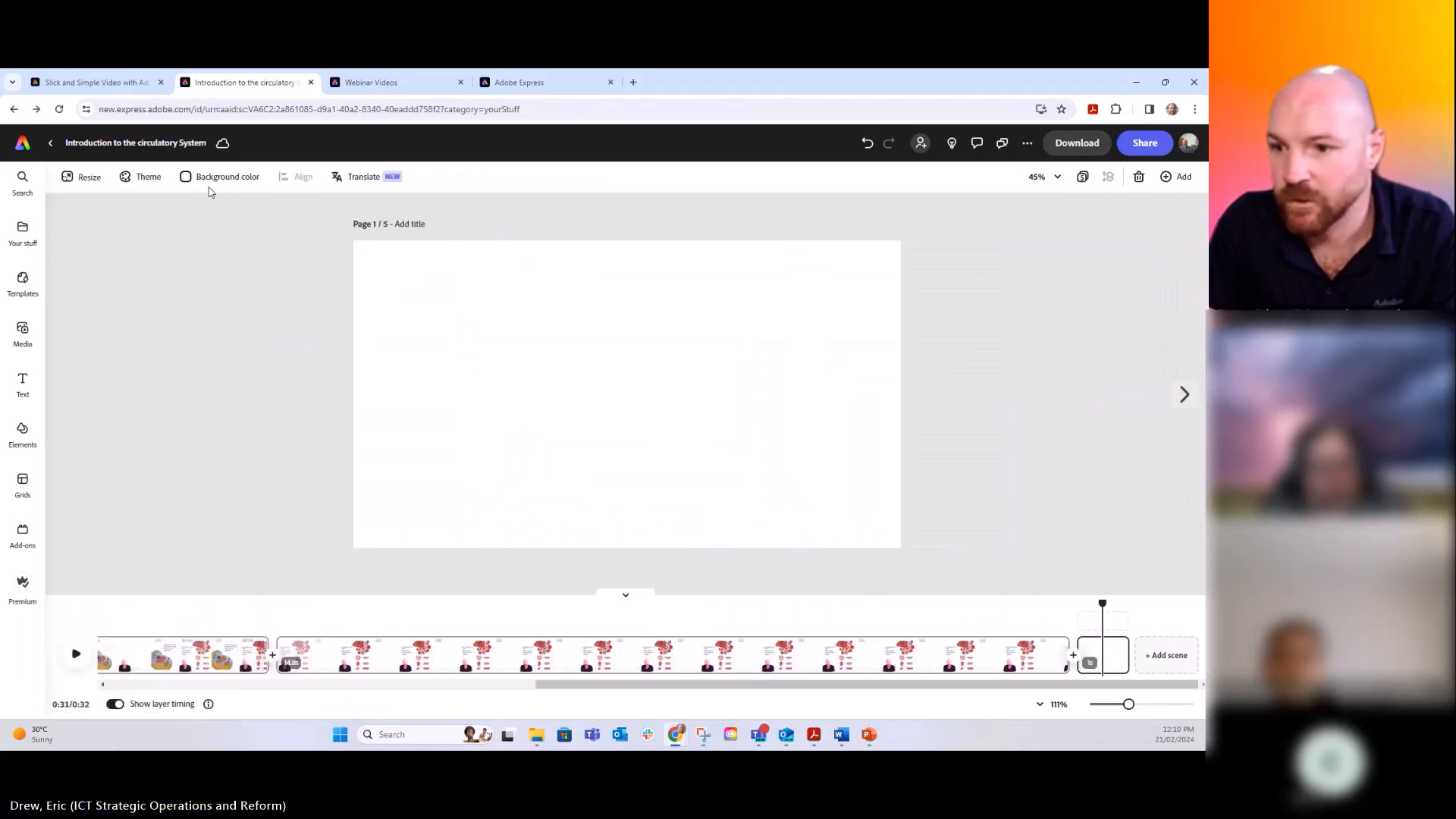
left_click(23, 250)
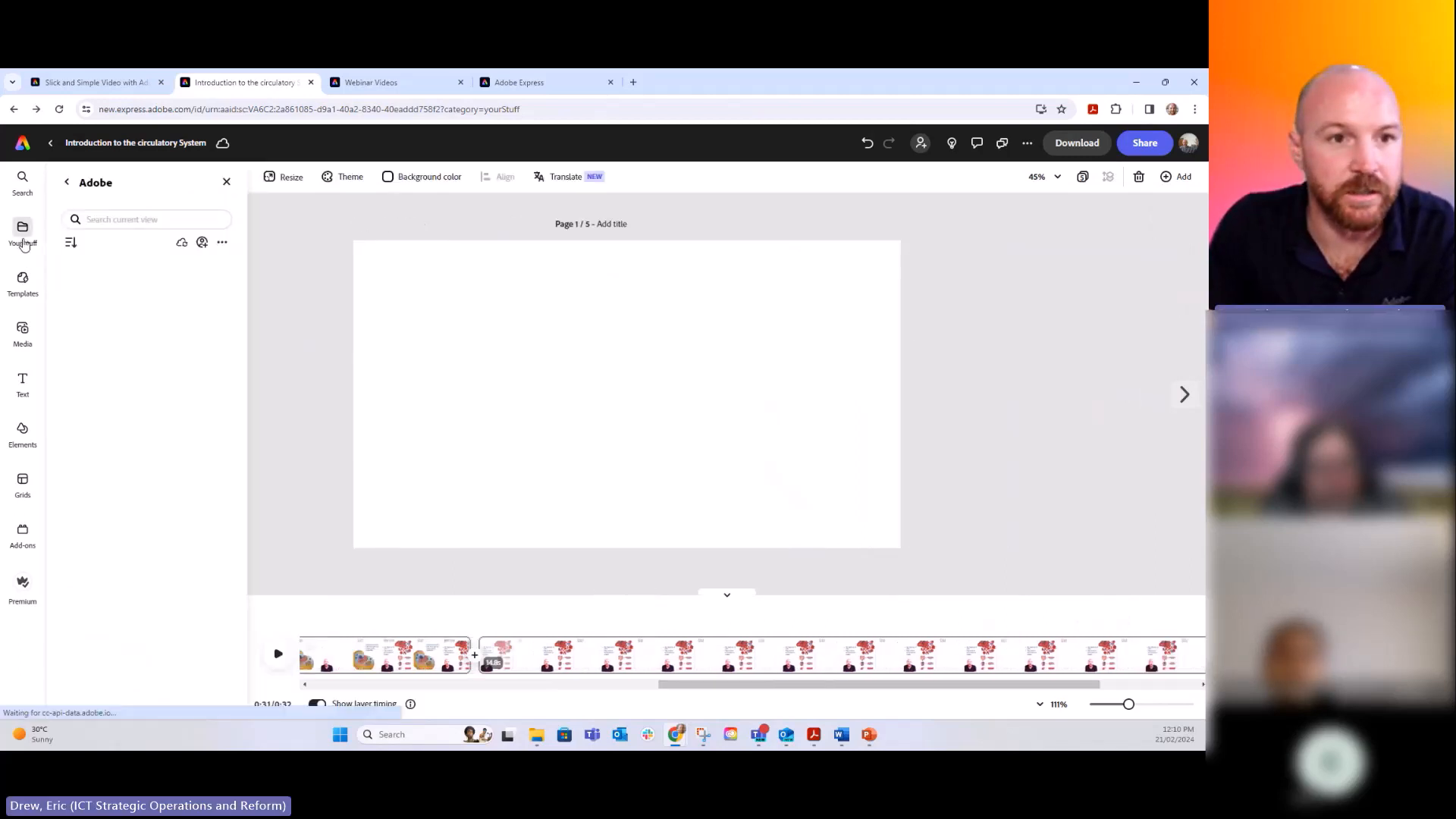
scroll(139, 432, "down", 3)
scroll(140, 432, "down", 3)
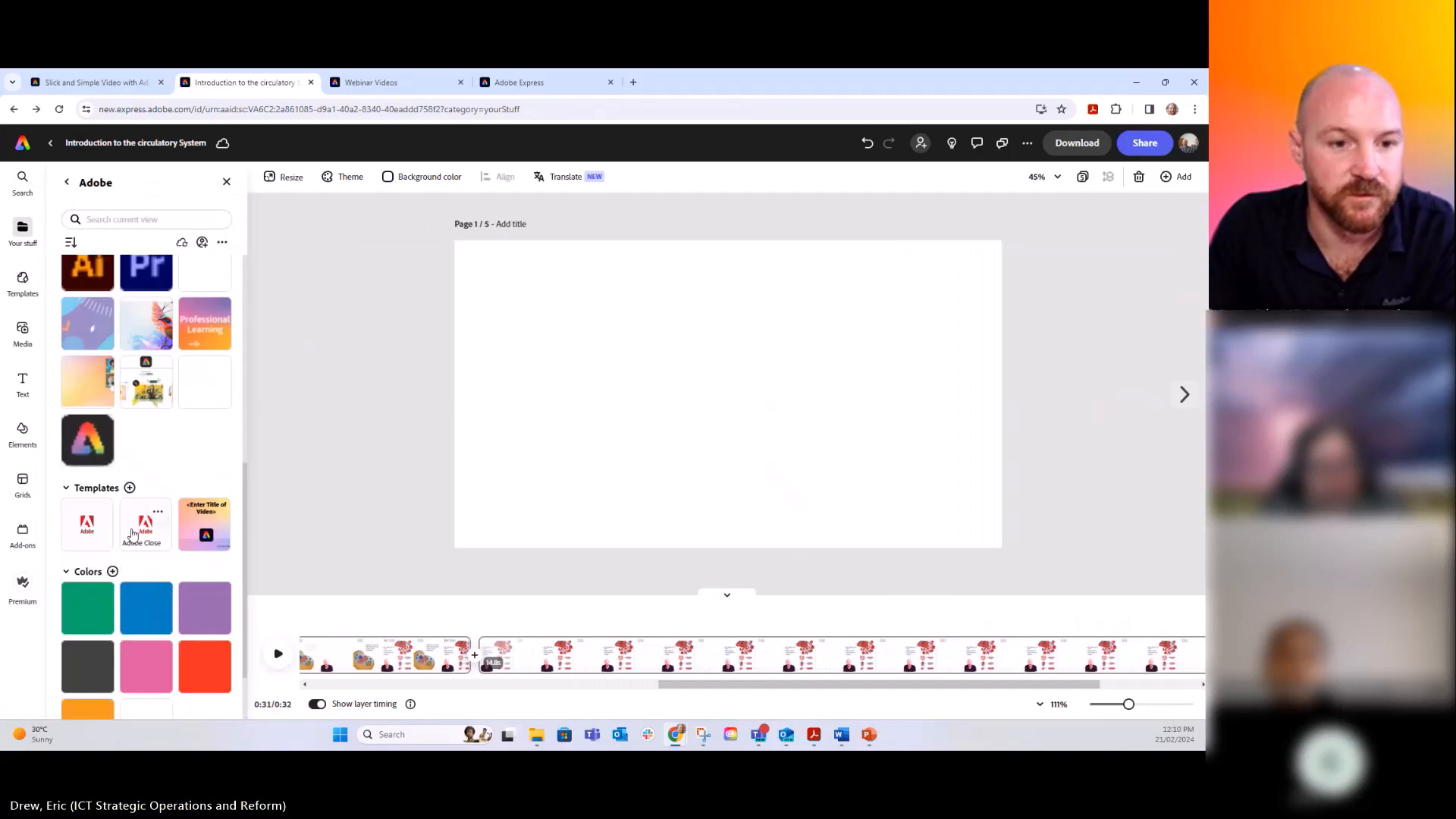
left_click(146, 523)
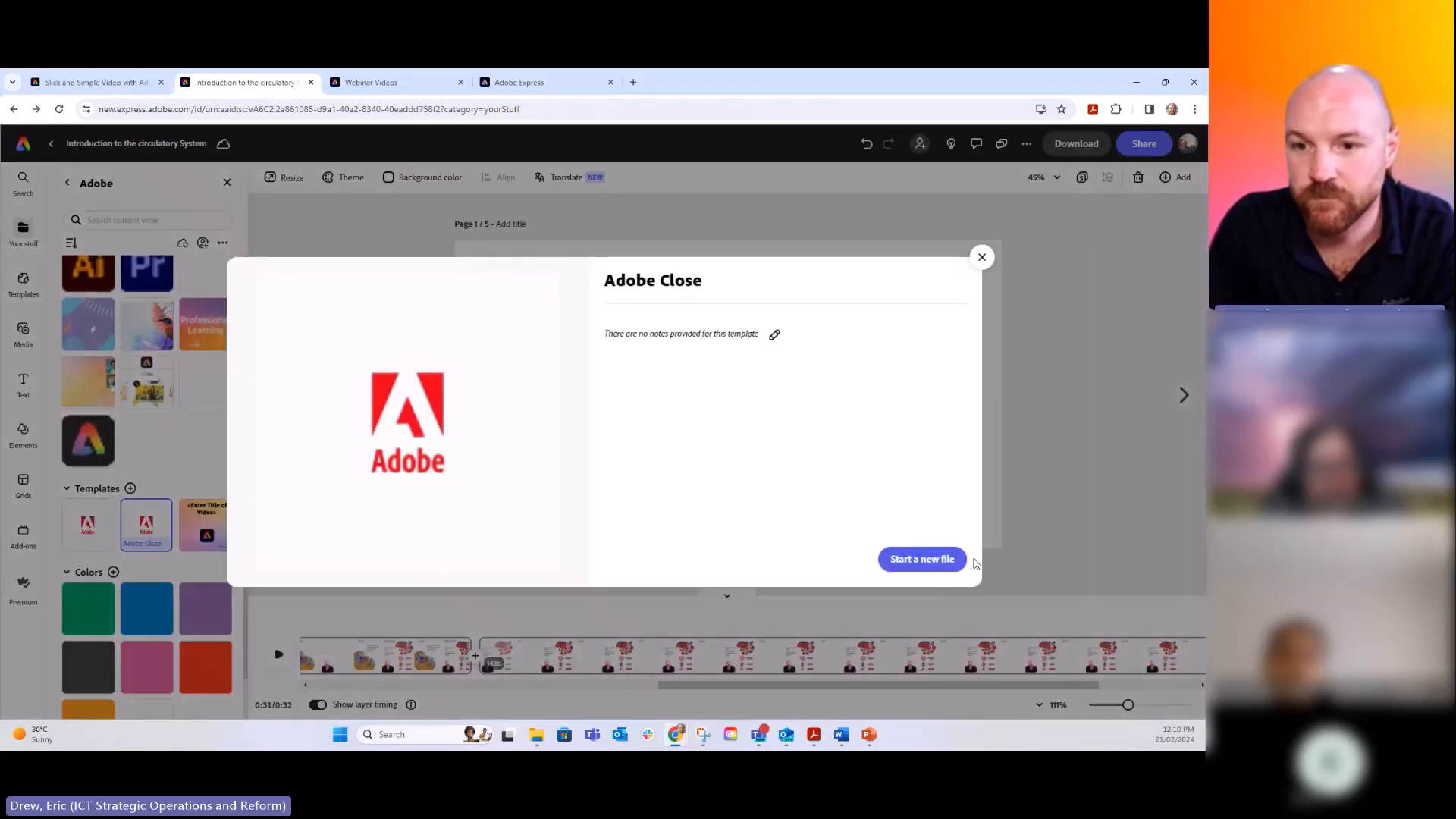
left_click(922, 560)
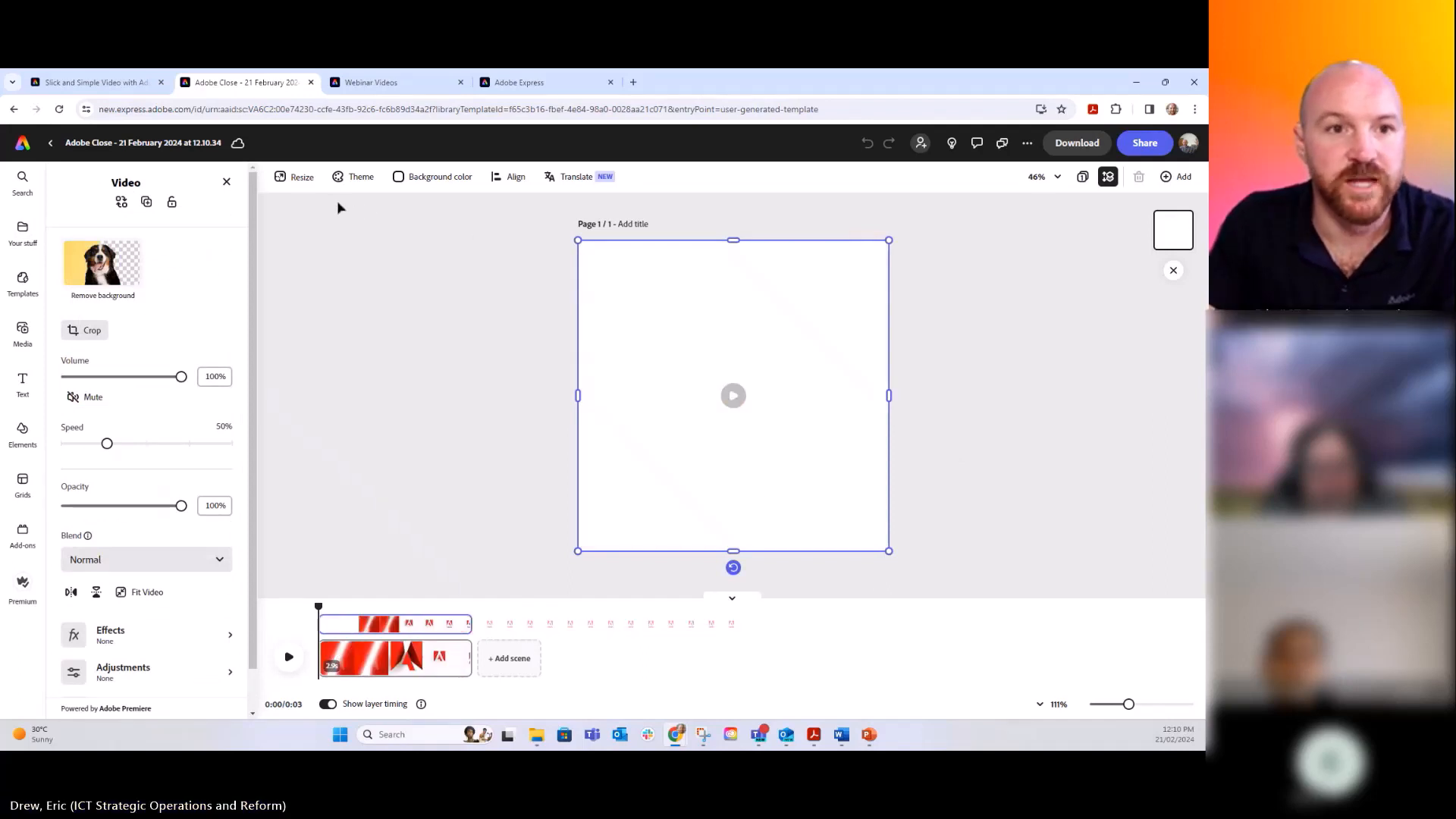
Copy the Adobe Close template's logo video into the blank final scene of the circulatory system project.
left_click(51, 144)
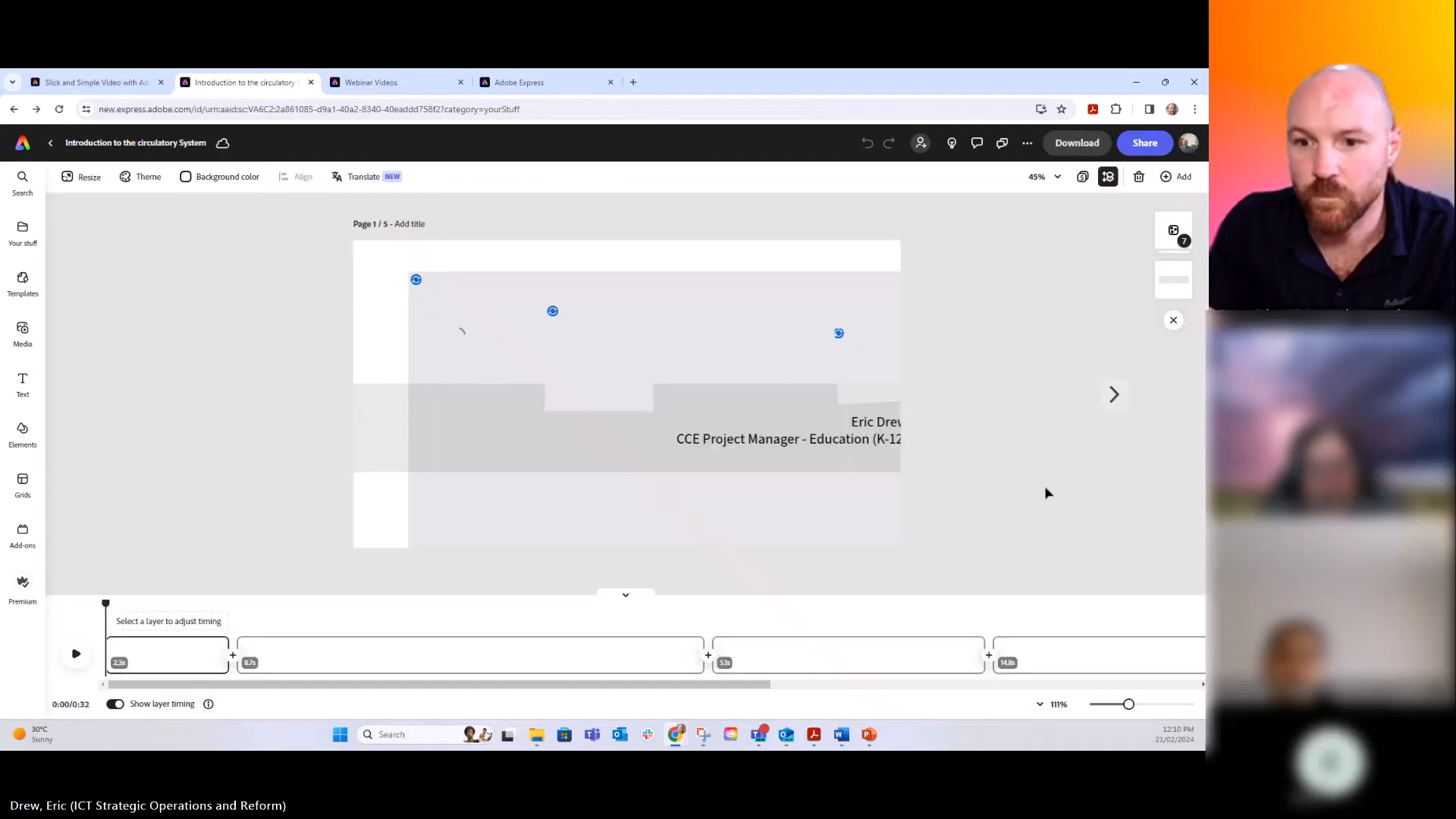
left_click(984, 682)
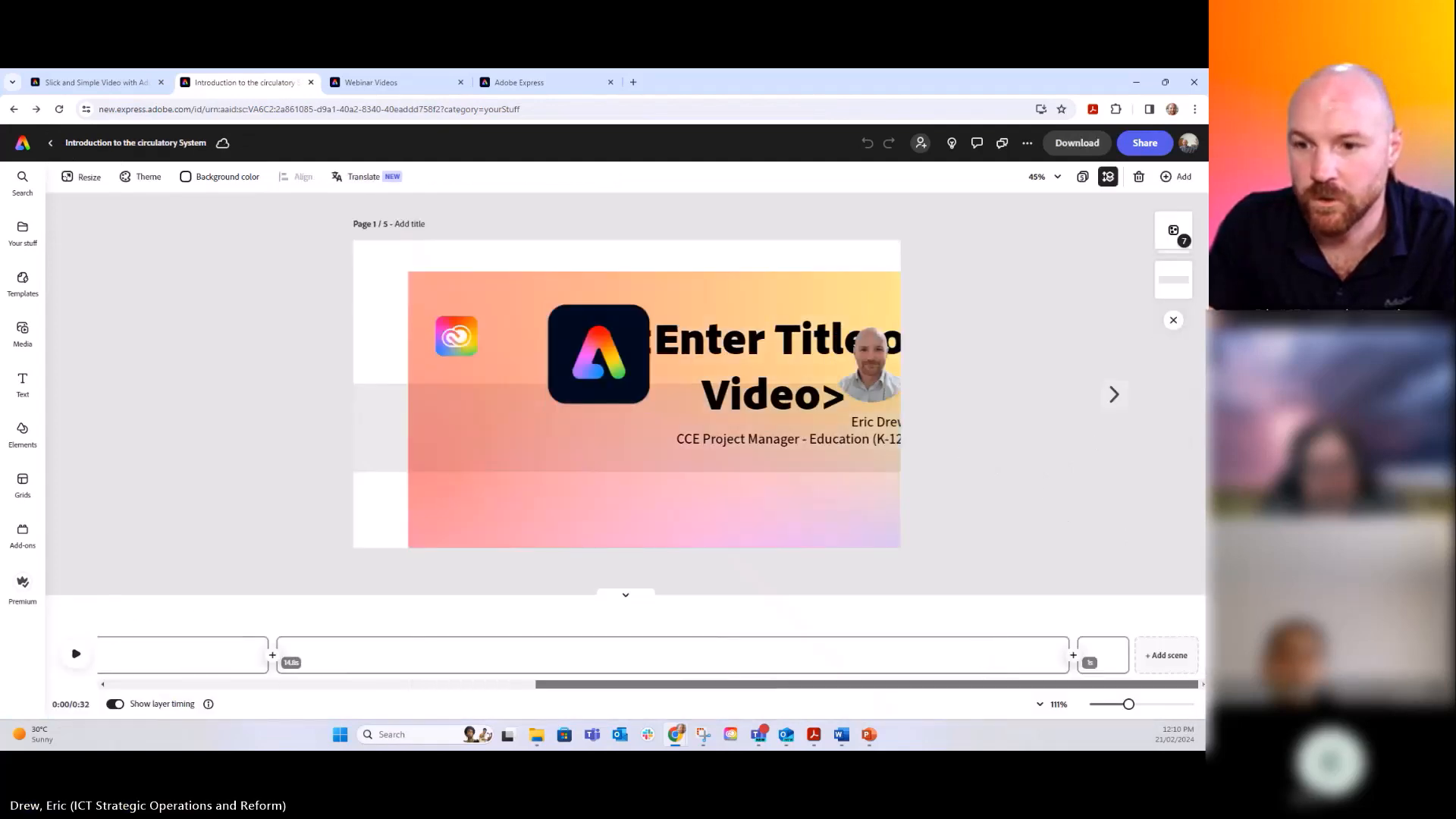
left_click(1114, 661)
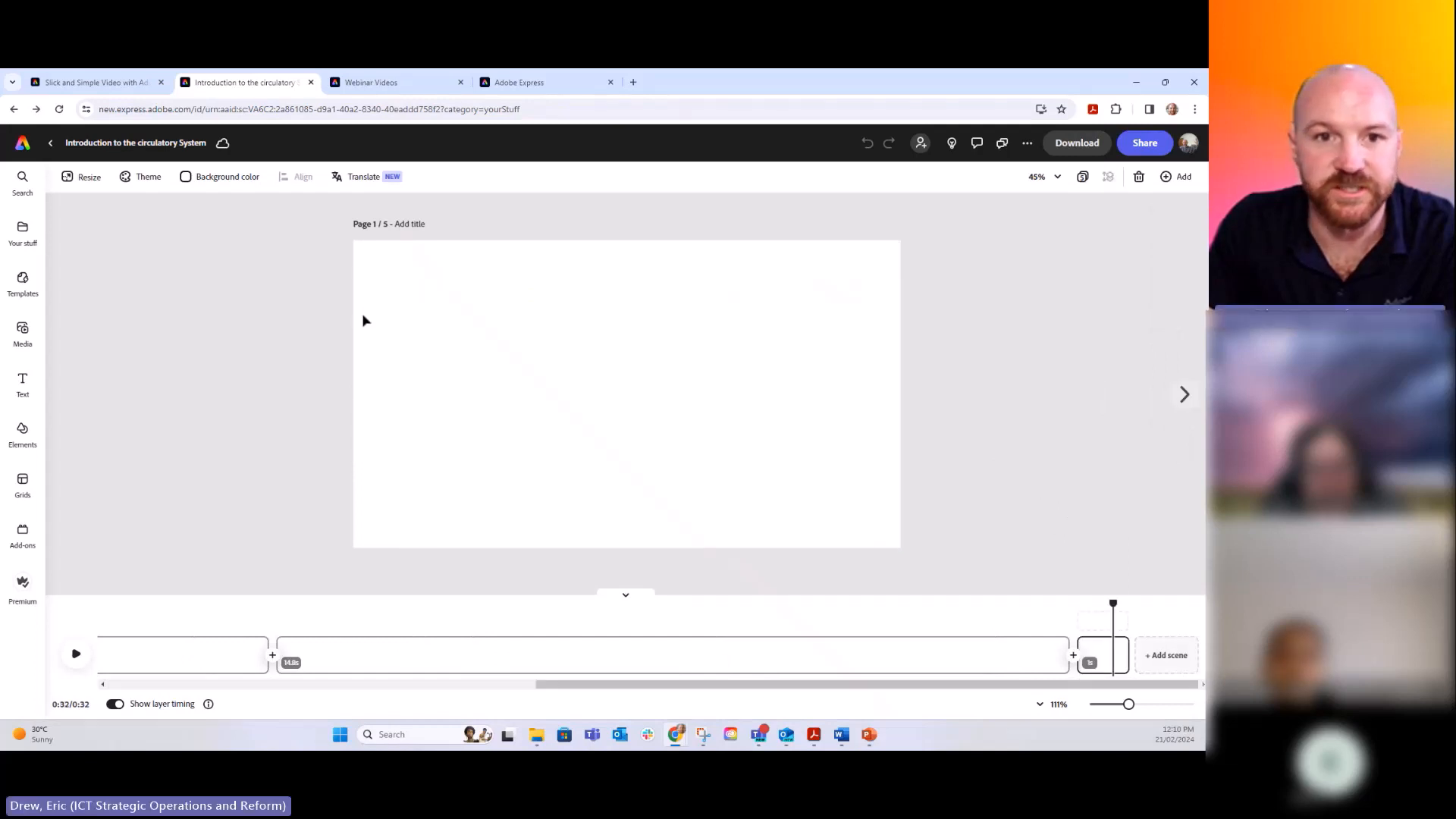
left_click(81, 176)
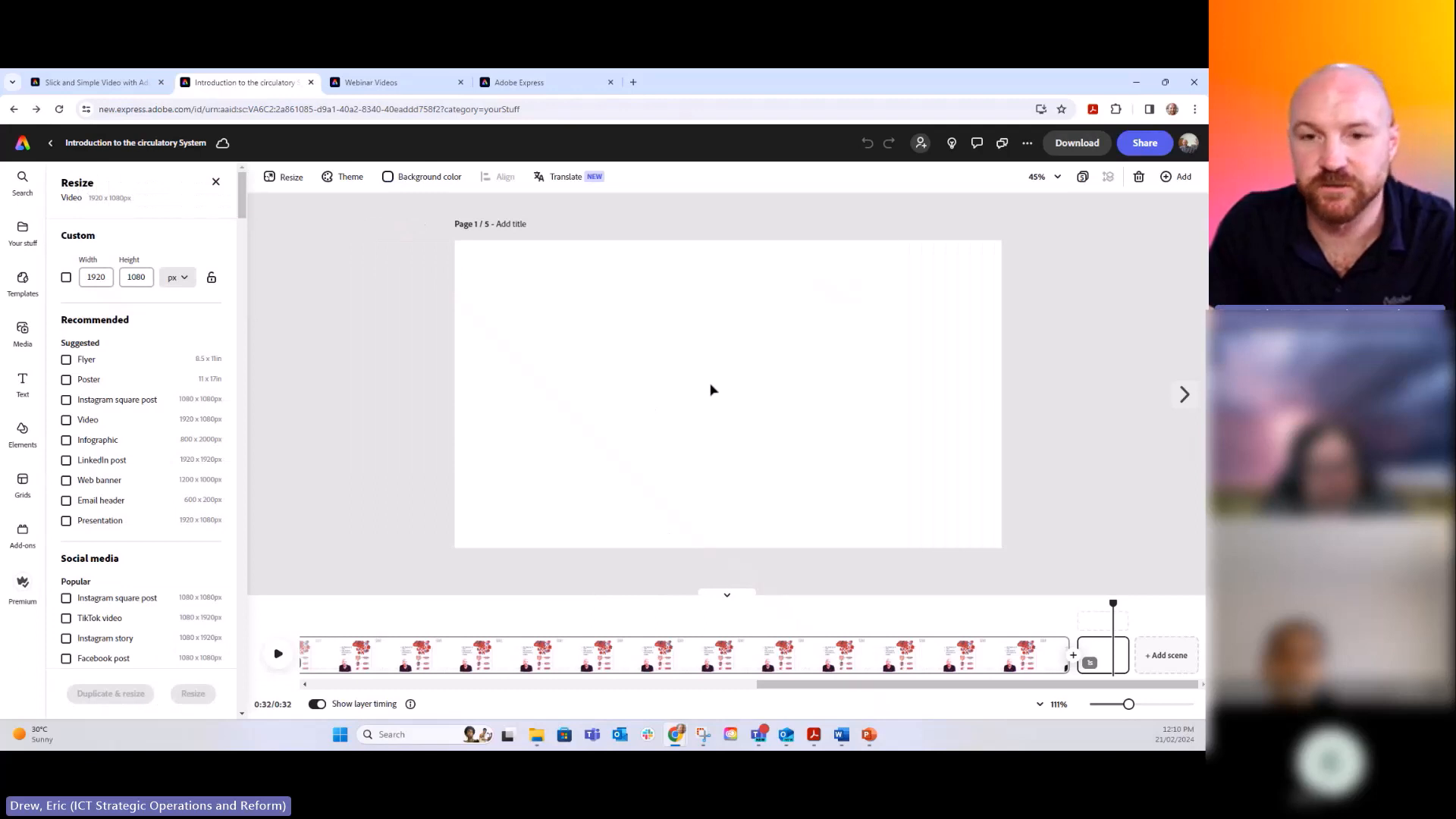
key("ctrl+v")
left_click_drag(682, 475, 797, 474)
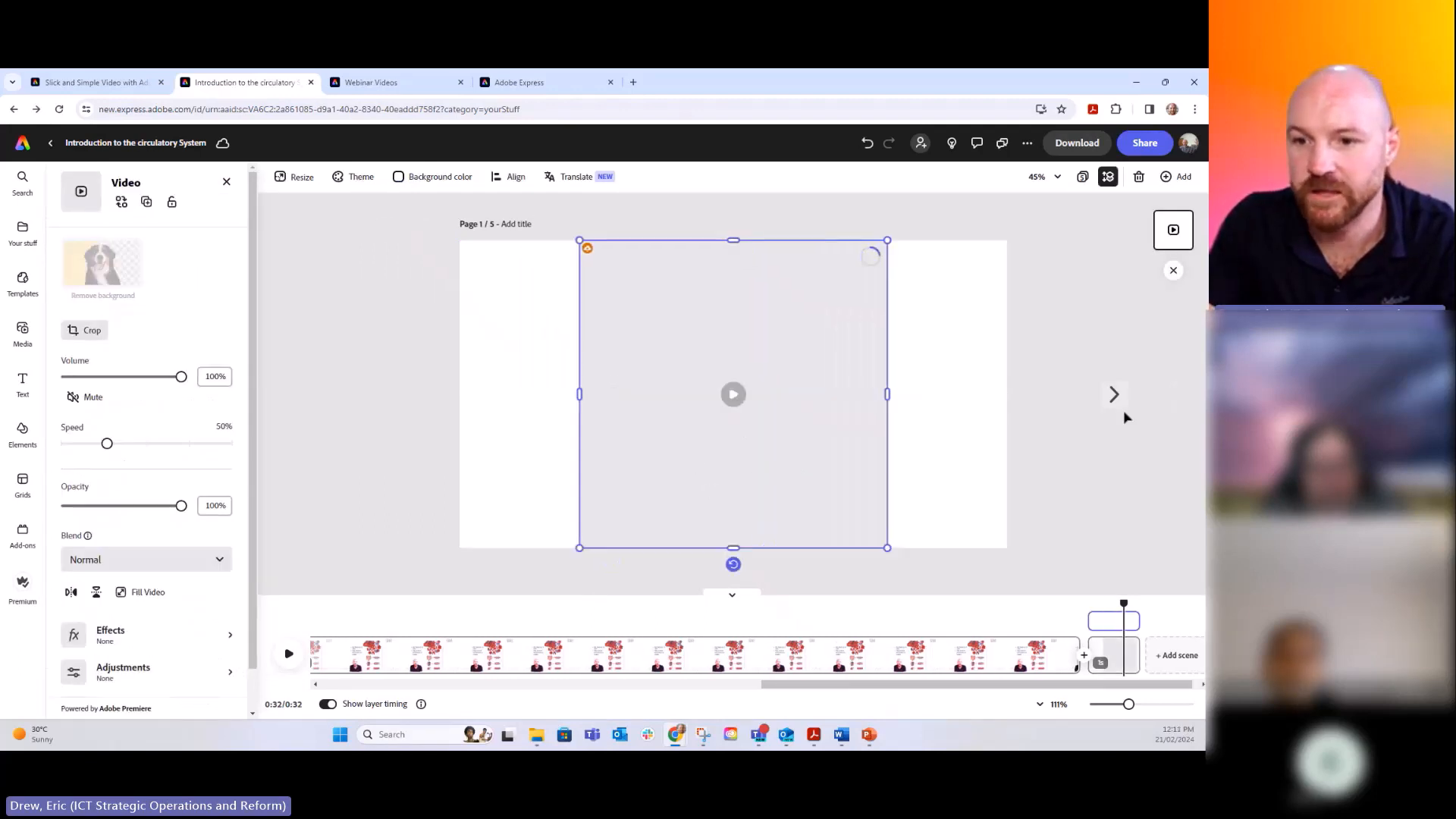
Delete the grouped Adobe Open template elements from the first scene.
left_click_drag(1124, 604, 303, 599)
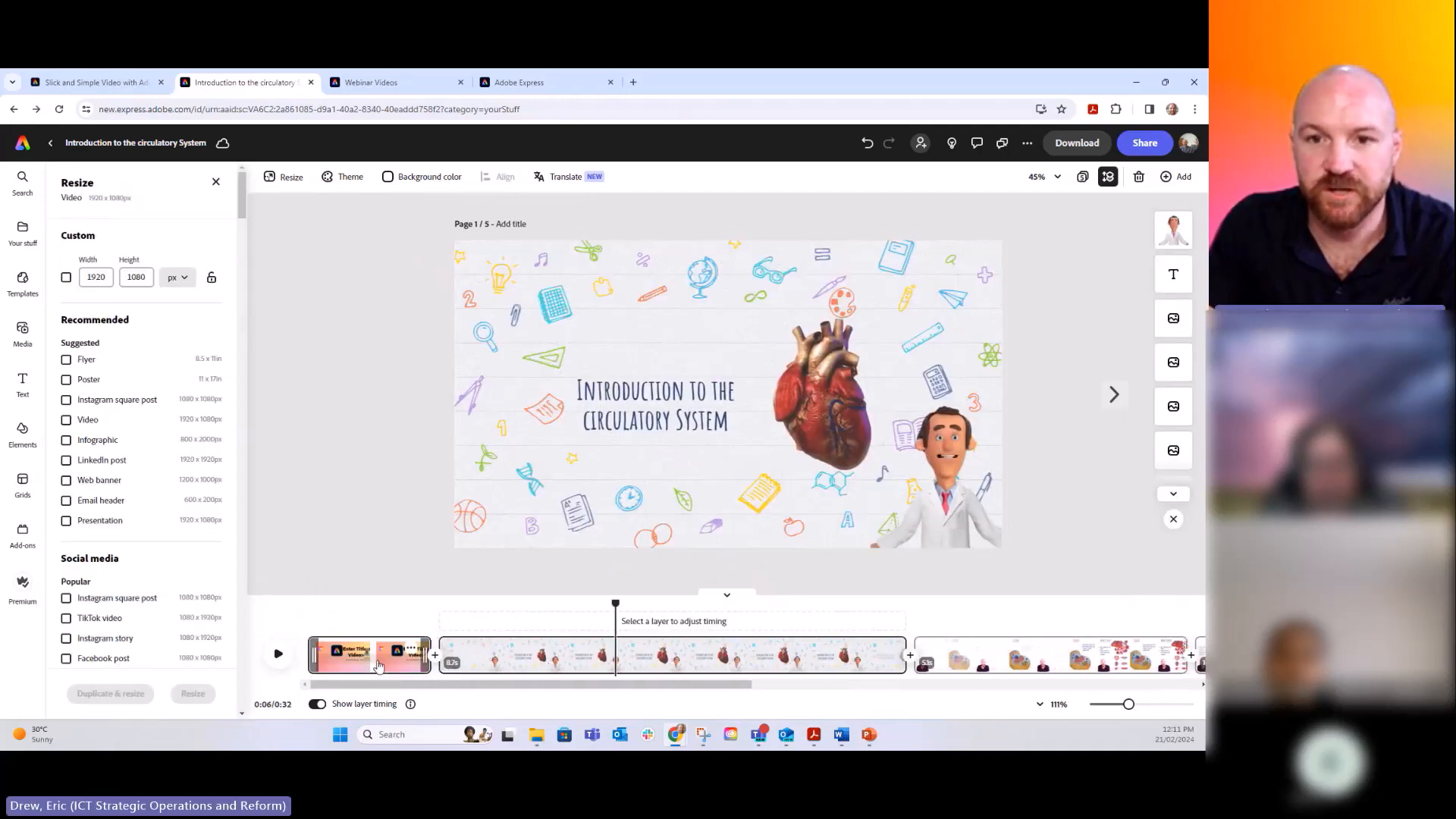
left_click(513, 358)
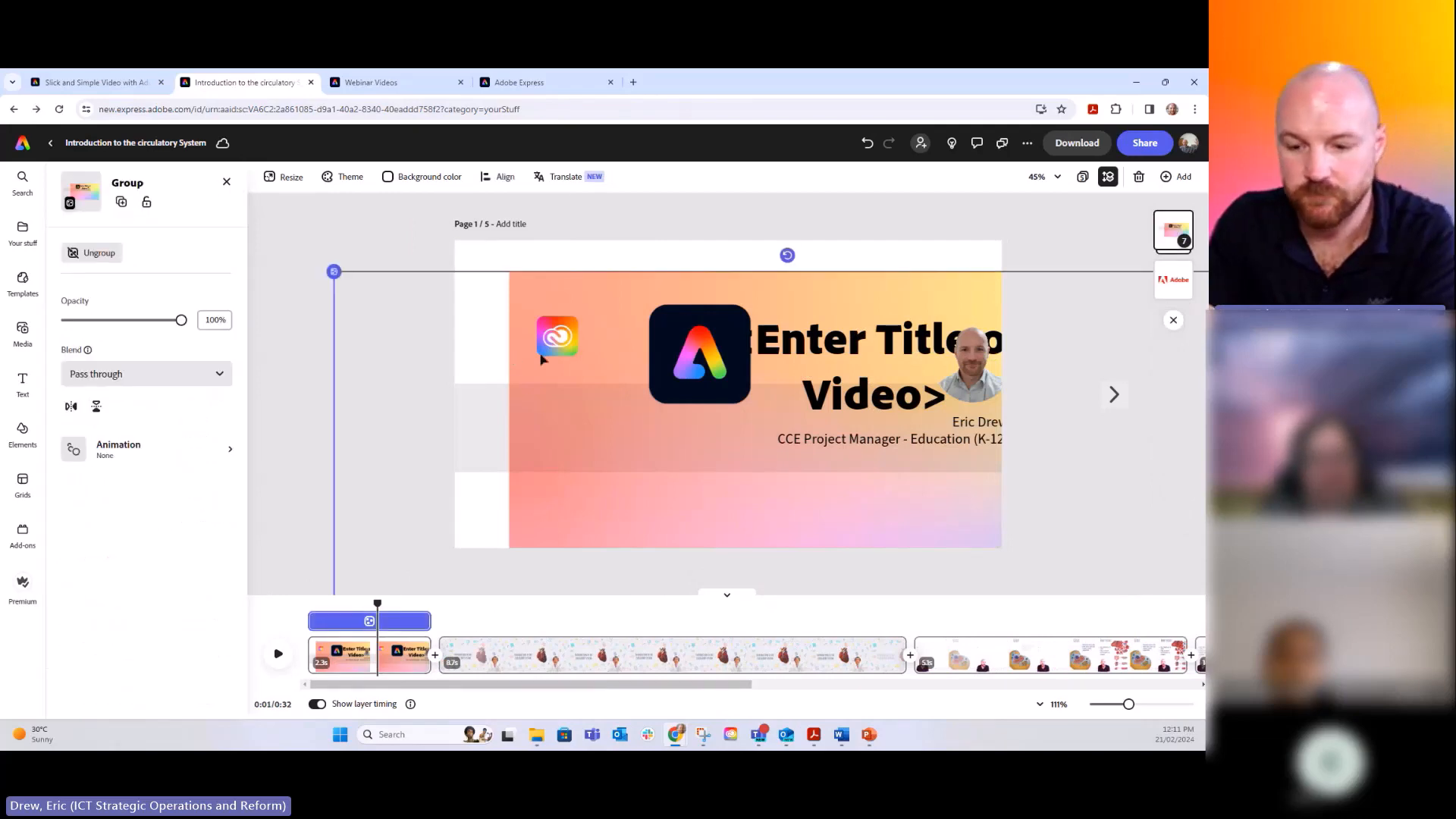
left_click(599, 395)
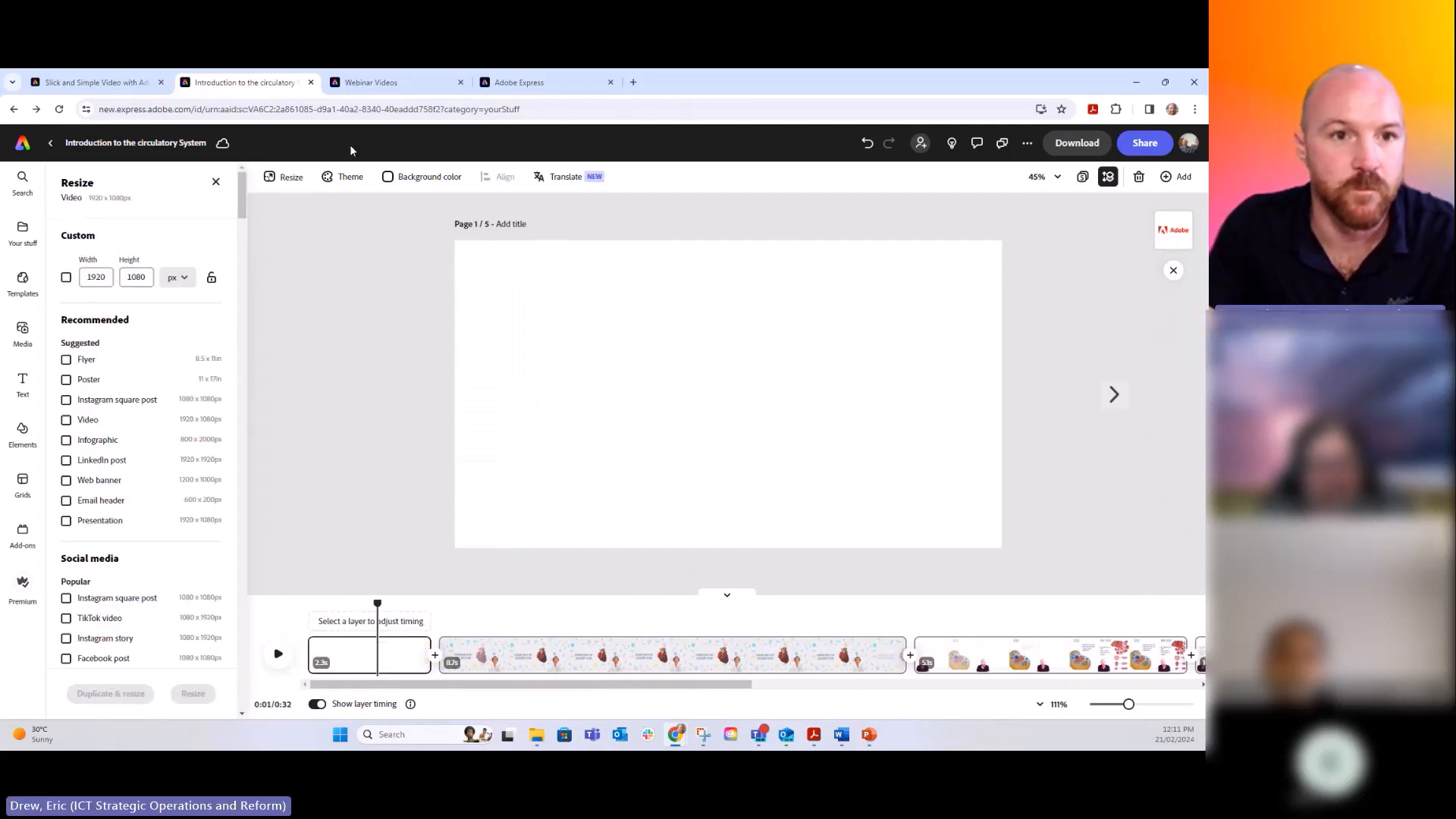
Start a new file from the Adobe Open template in the Adobe library.
left_click(23, 231)
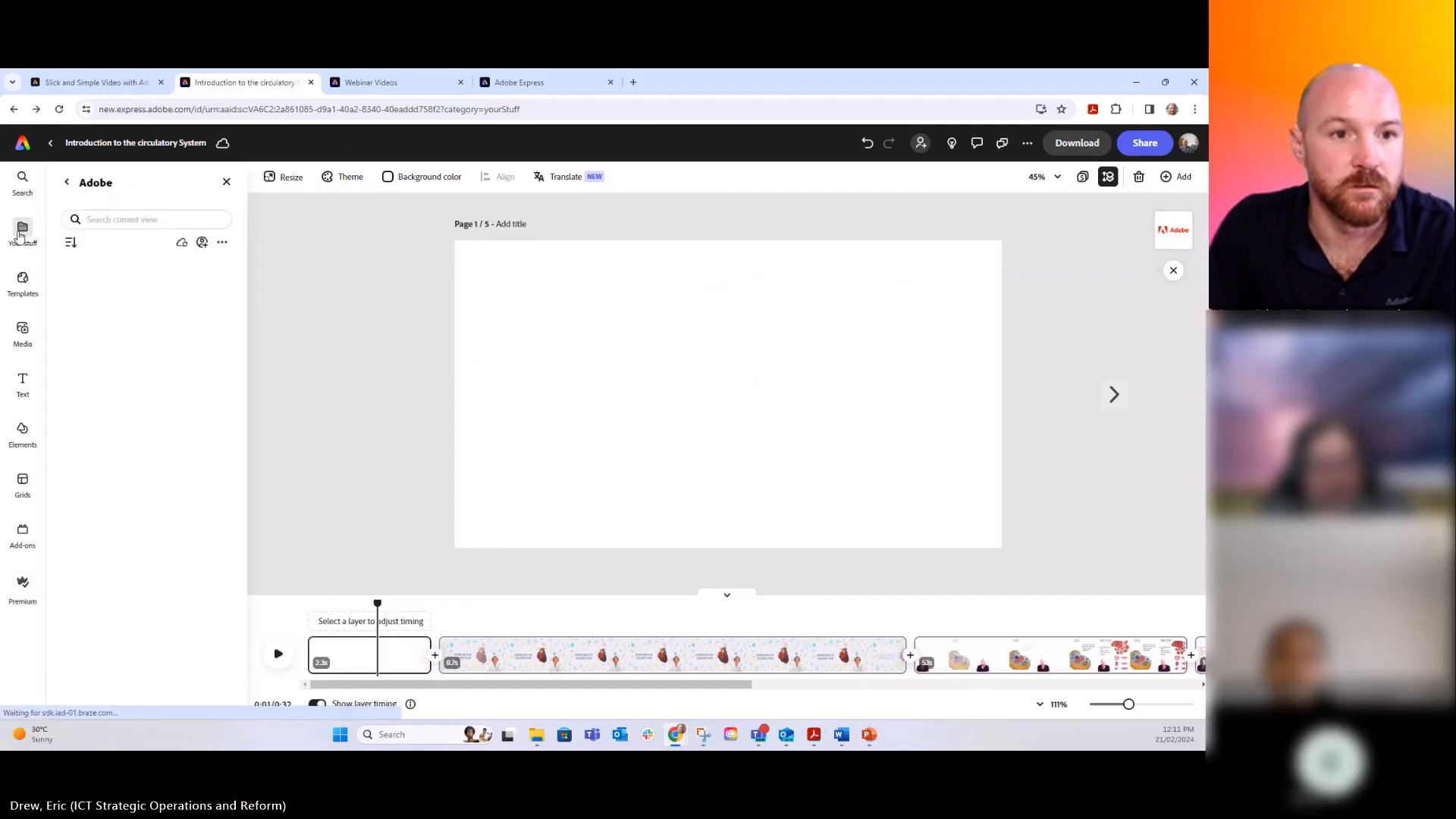
scroll(185, 529, "down", 6)
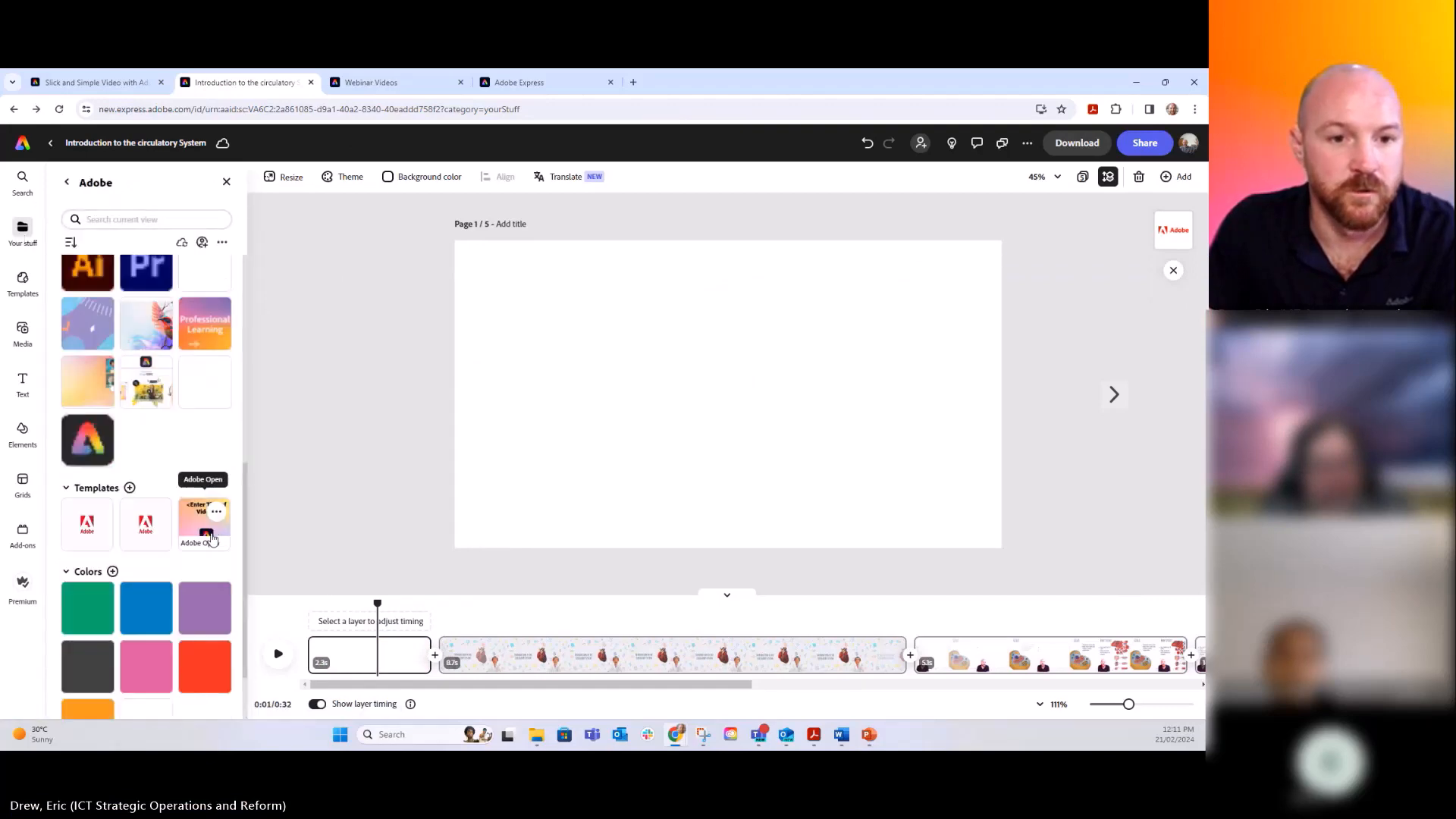
left_click(206, 530)
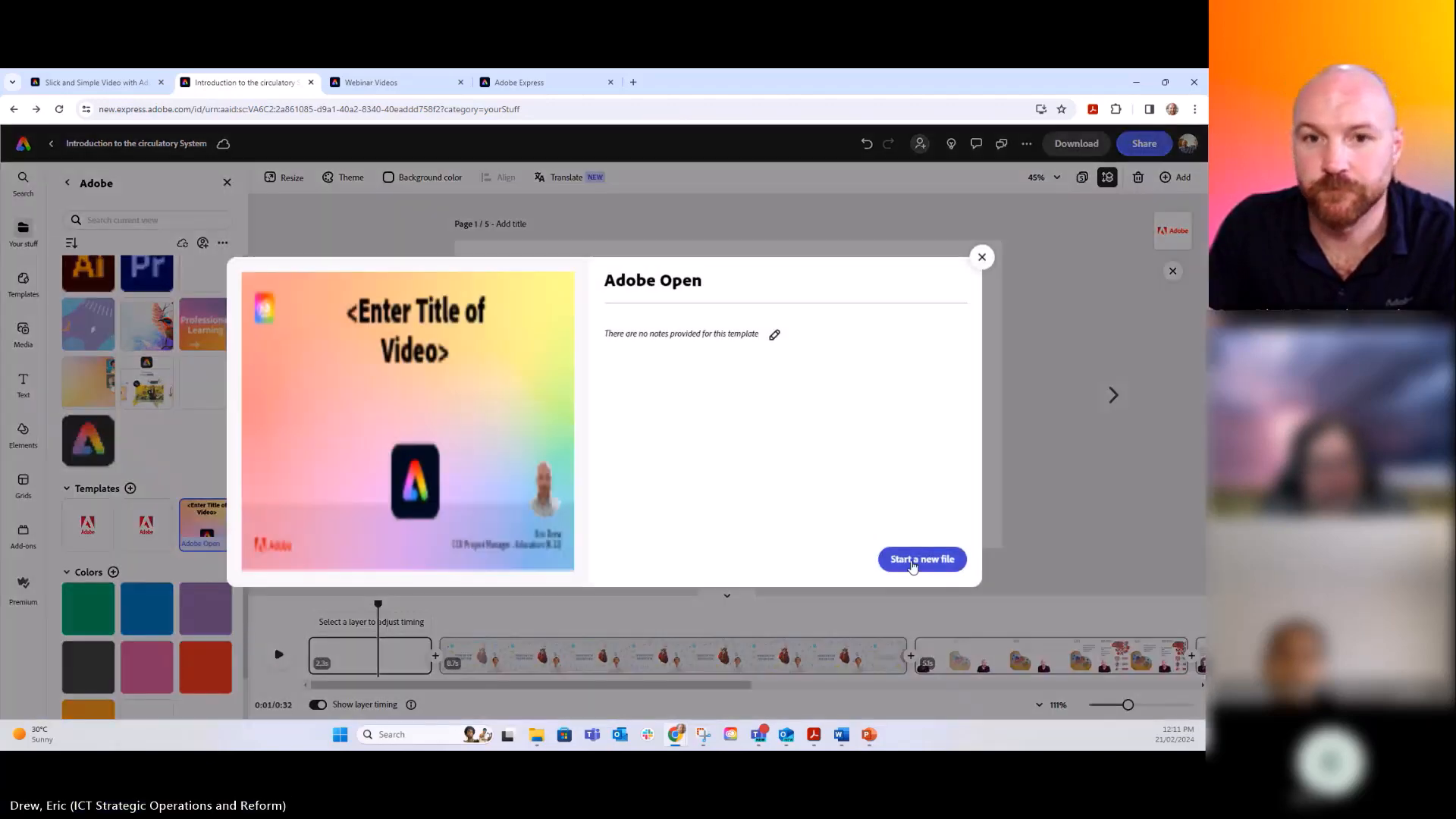
left_click(919, 560)
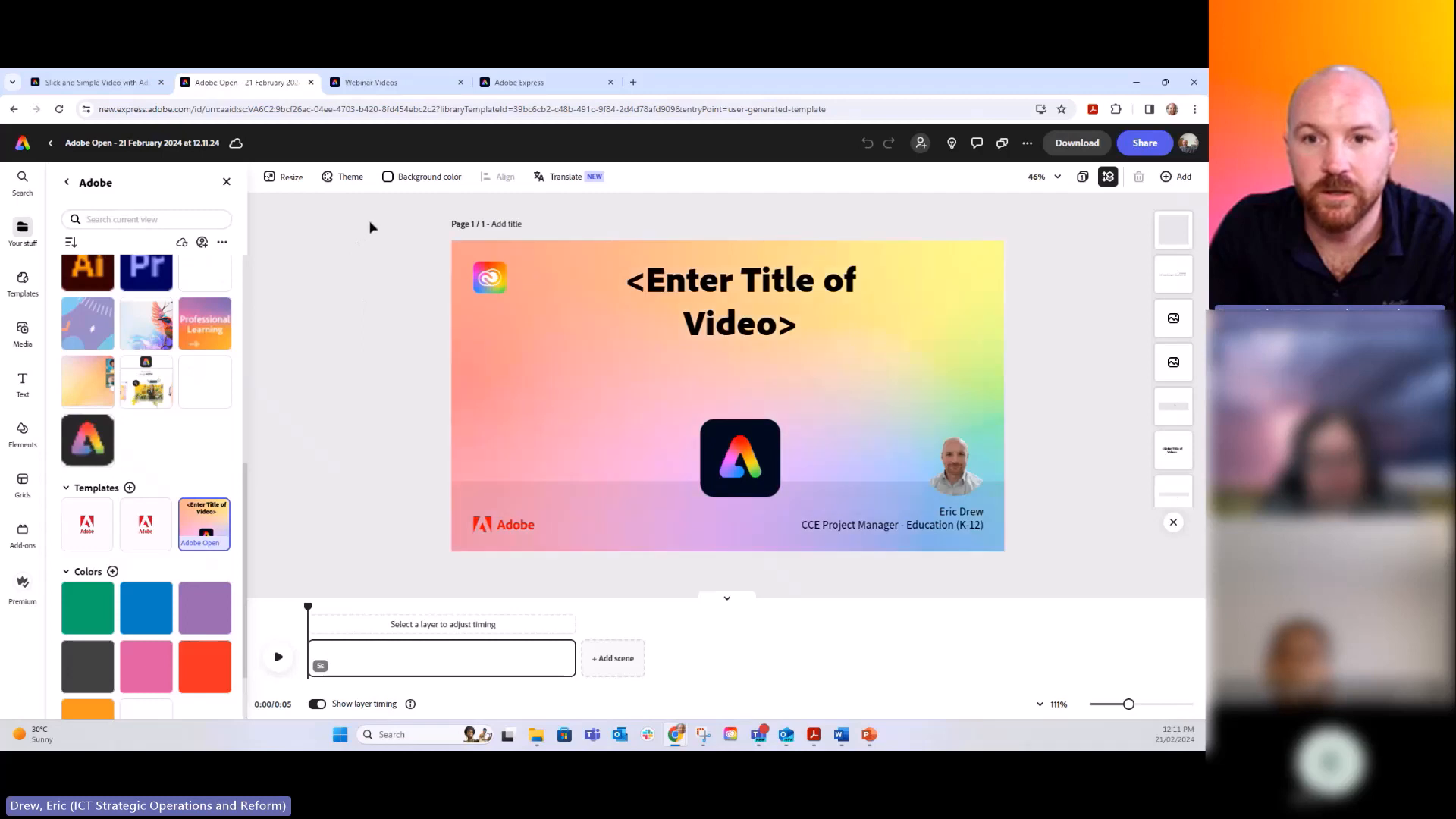
Copy all elements of the Adobe Open file into the blank first scene of the circulatory system project.
left_click_drag(371, 228, 1112, 582)
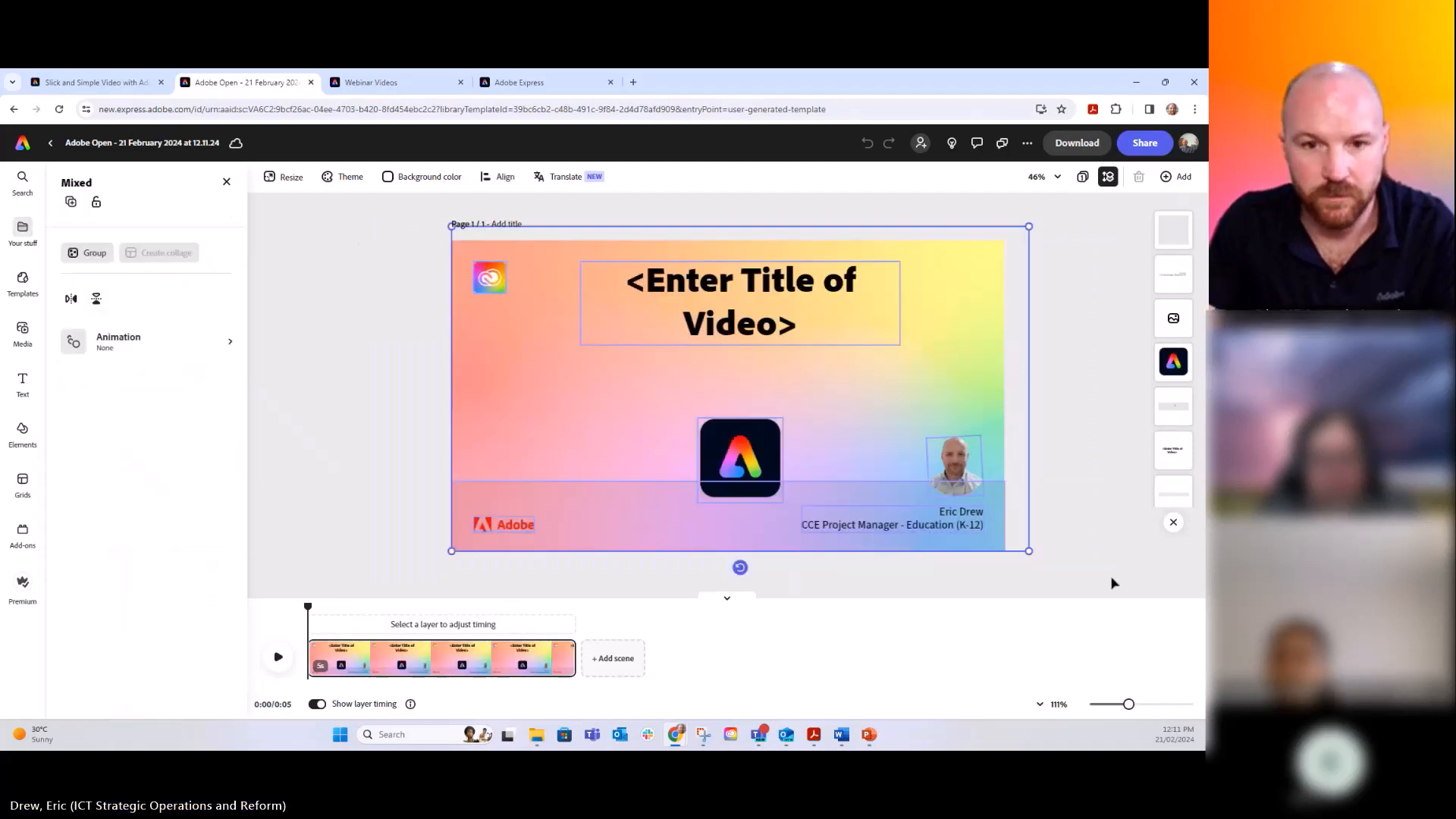
left_click(50, 142)
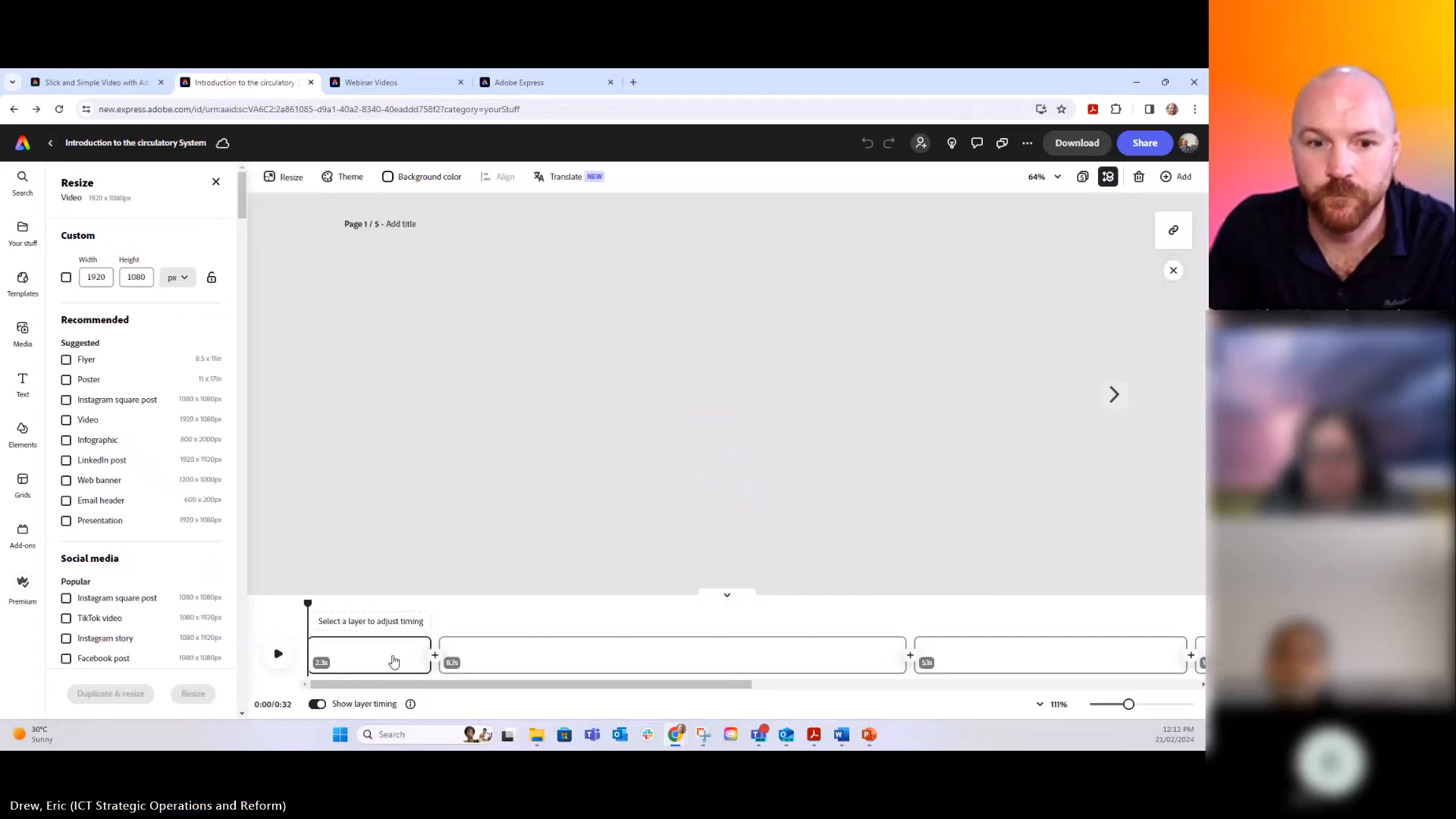
left_click(369, 656)
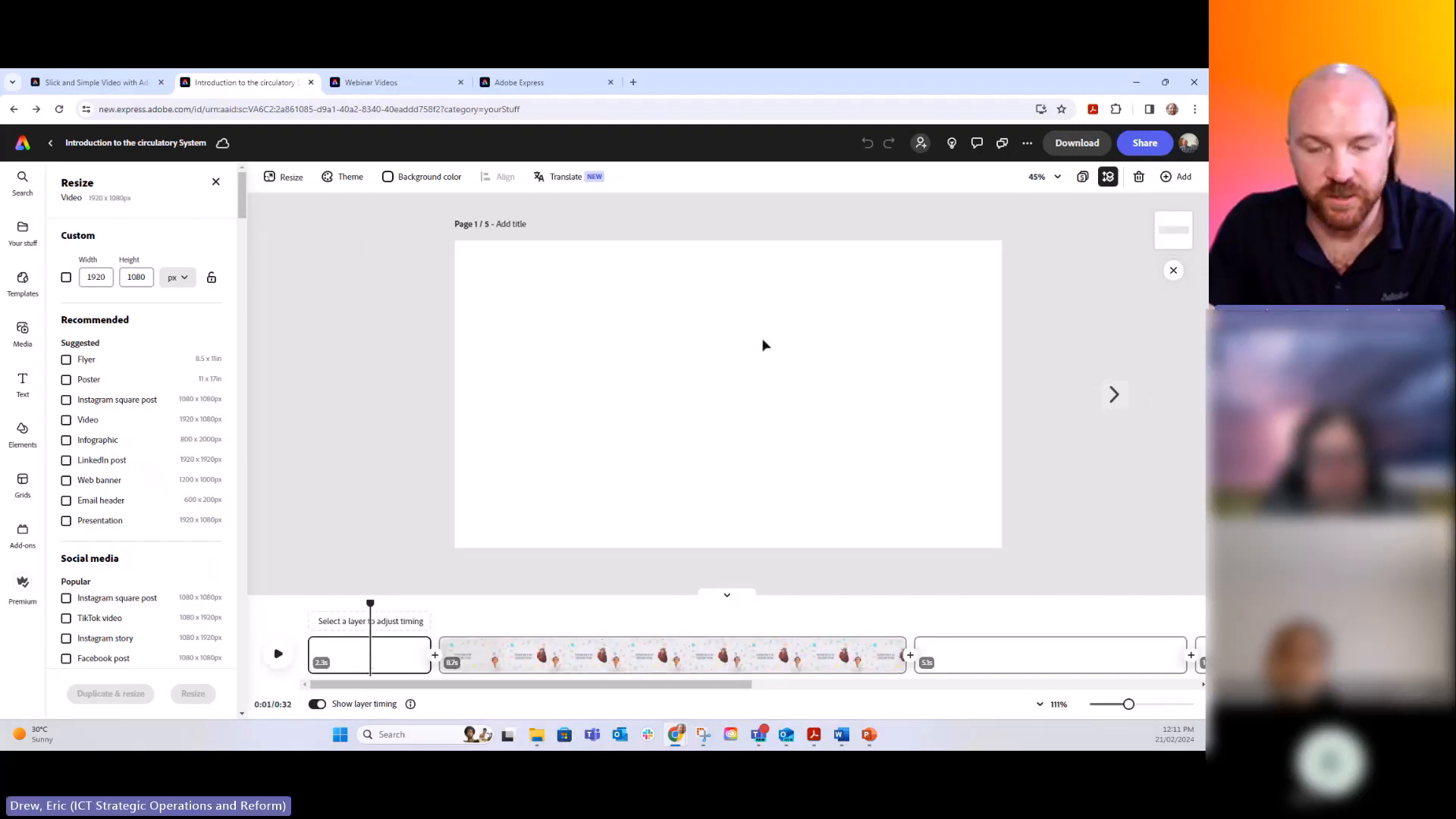
key("ctrl+a")
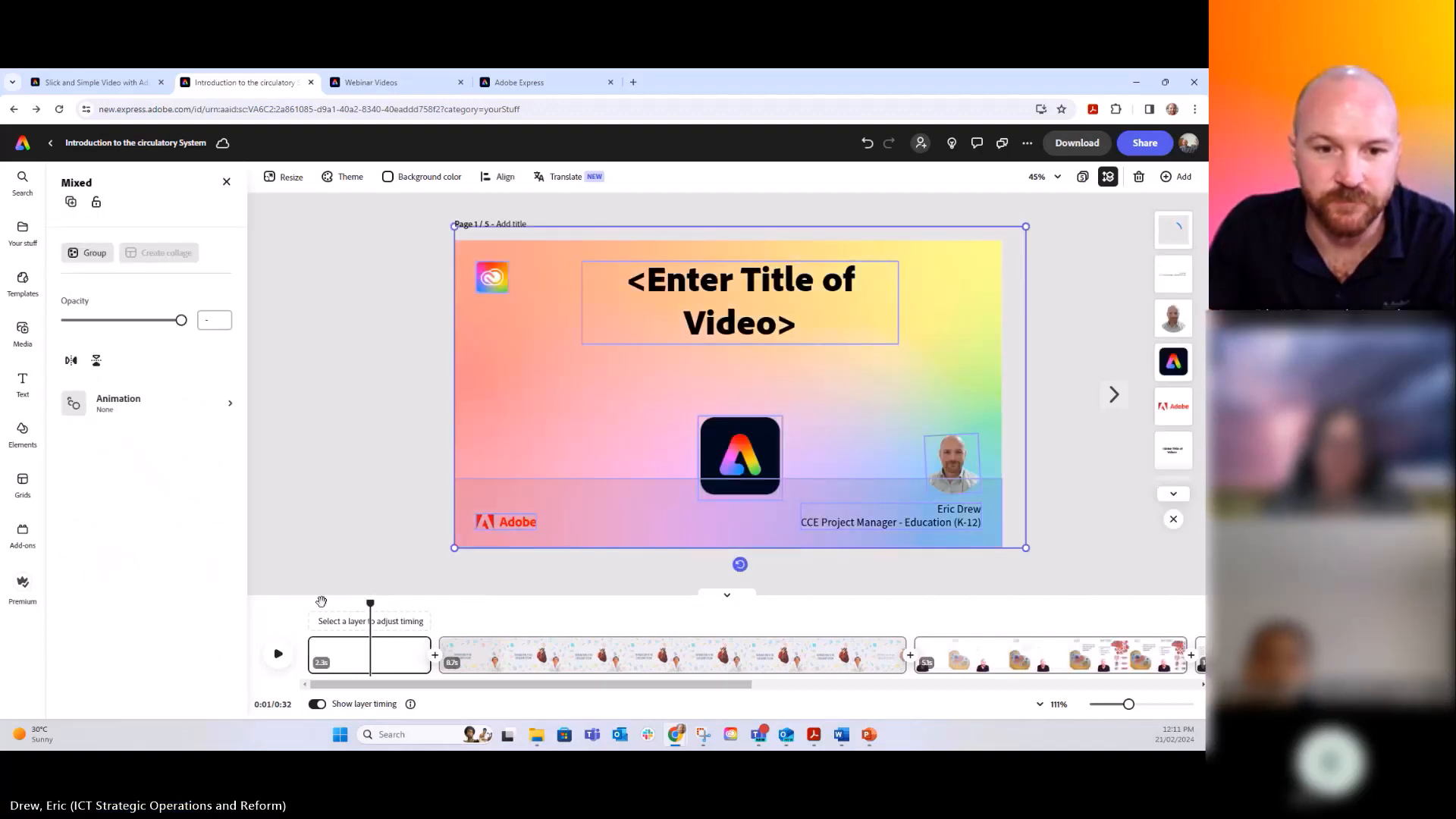
left_click(307, 603)
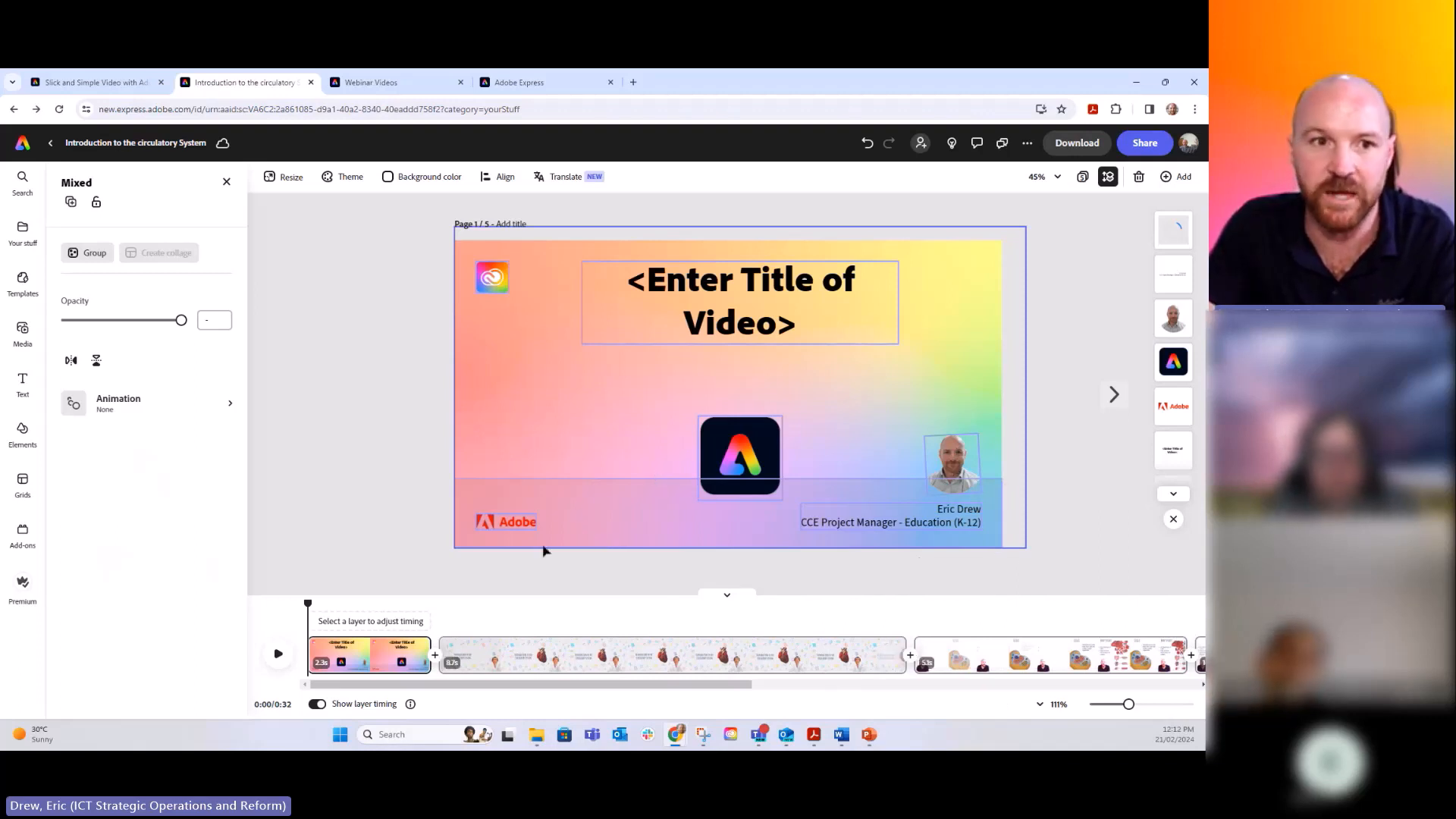
left_click(226, 183)
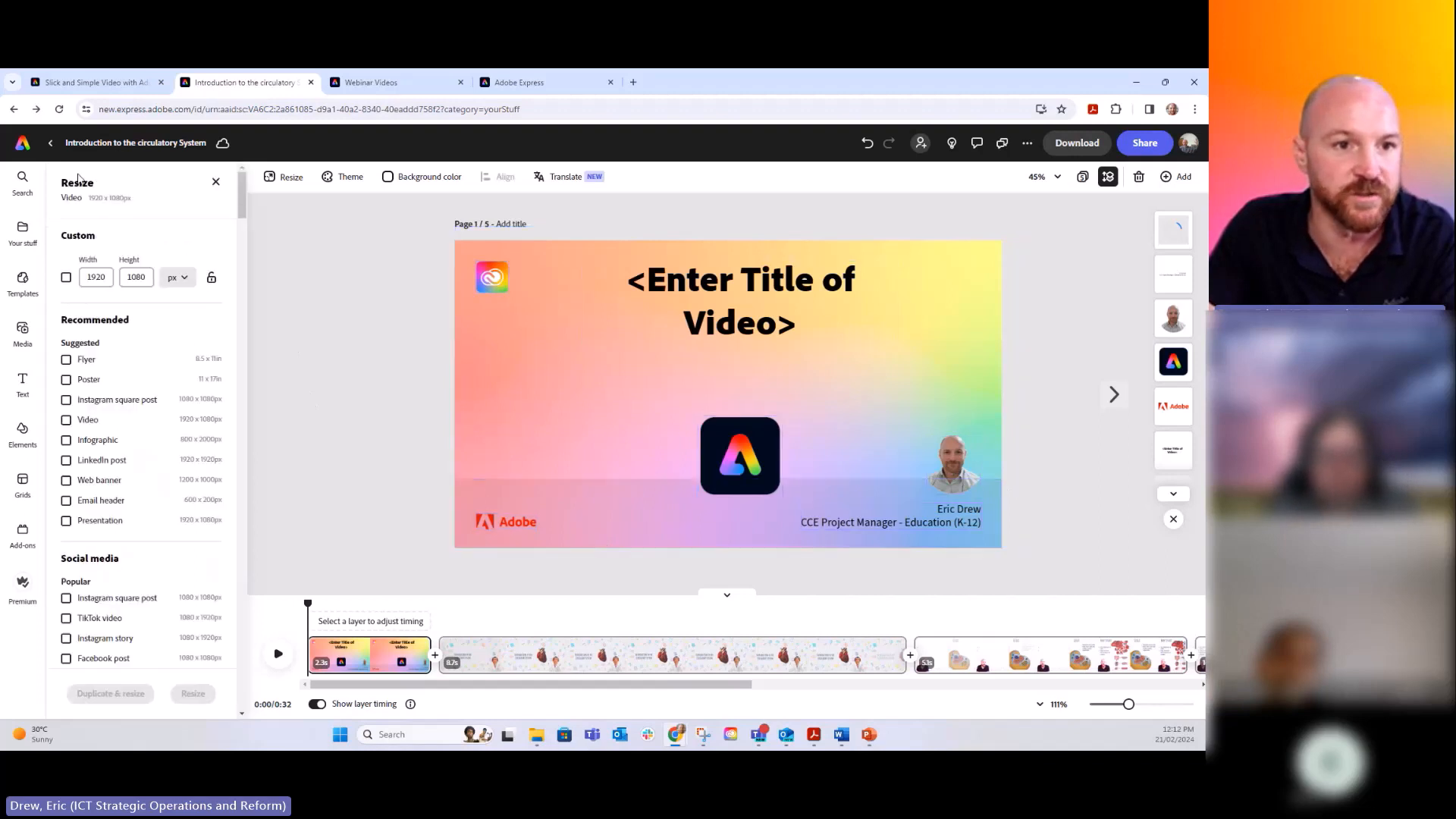
Record a few seconds of trial voiceover with the default microphone and delete the recording.
left_click(23, 331)
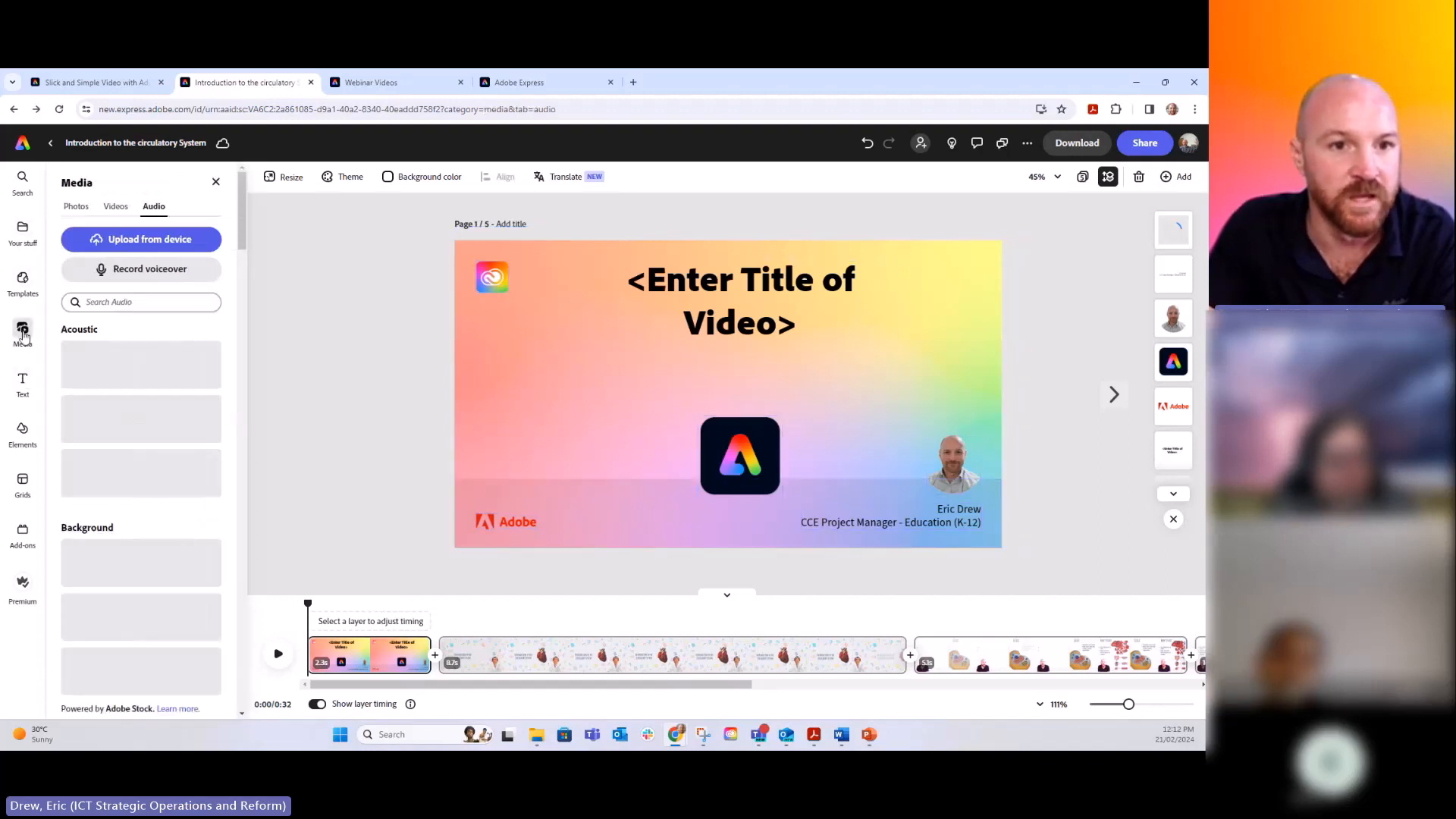
left_click(152, 281)
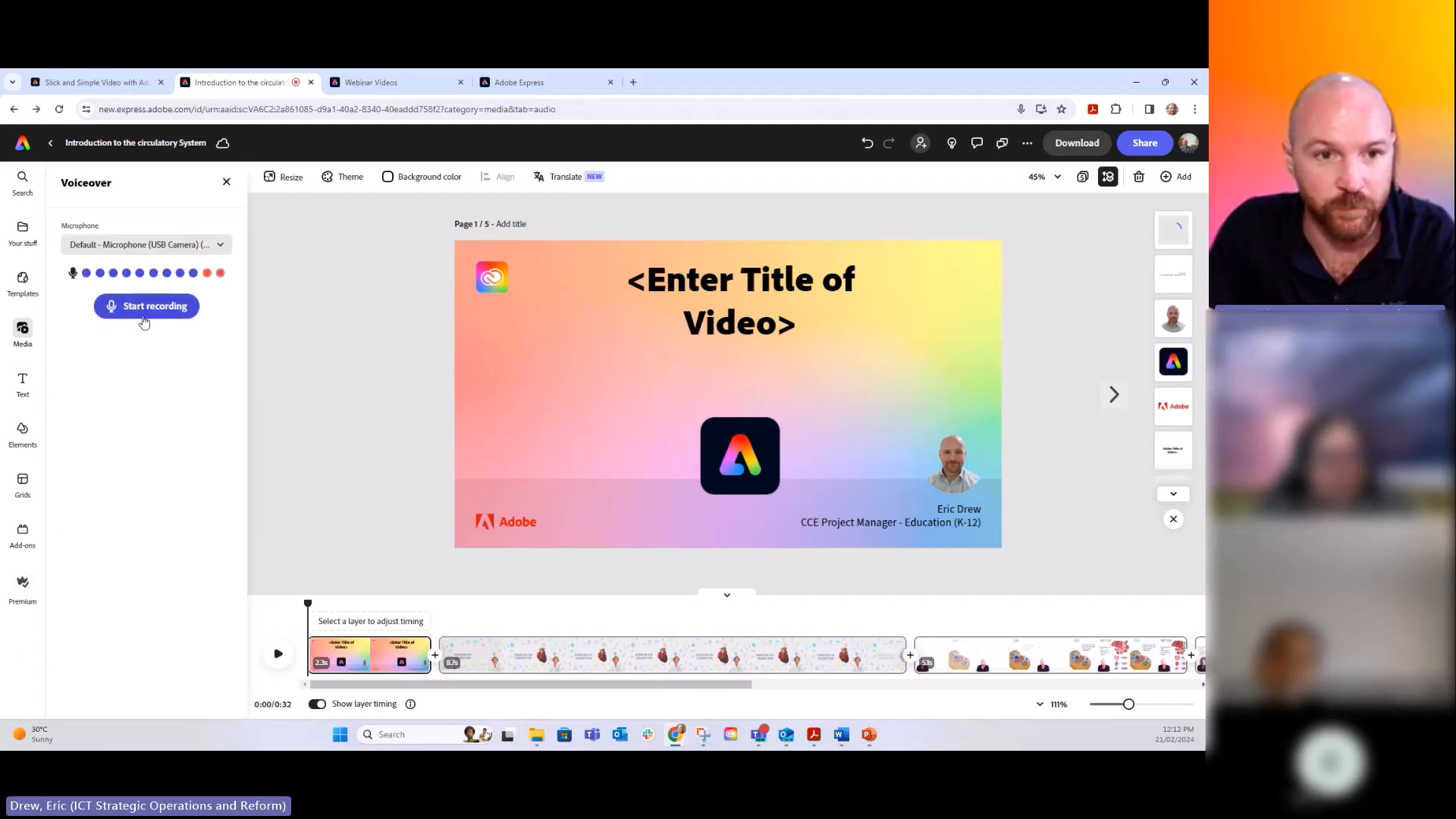
left_click(144, 311)
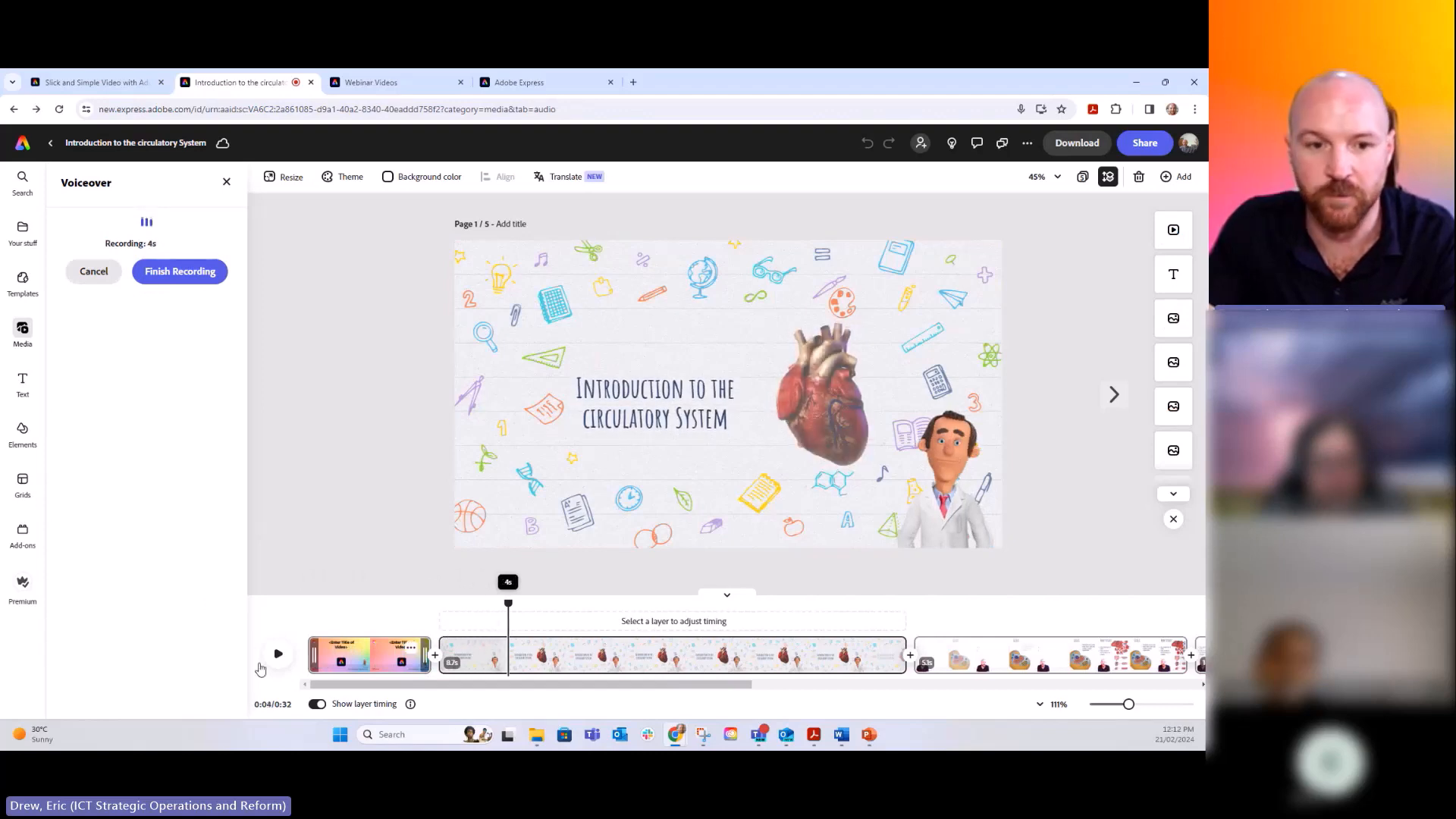
left_click(85, 273)
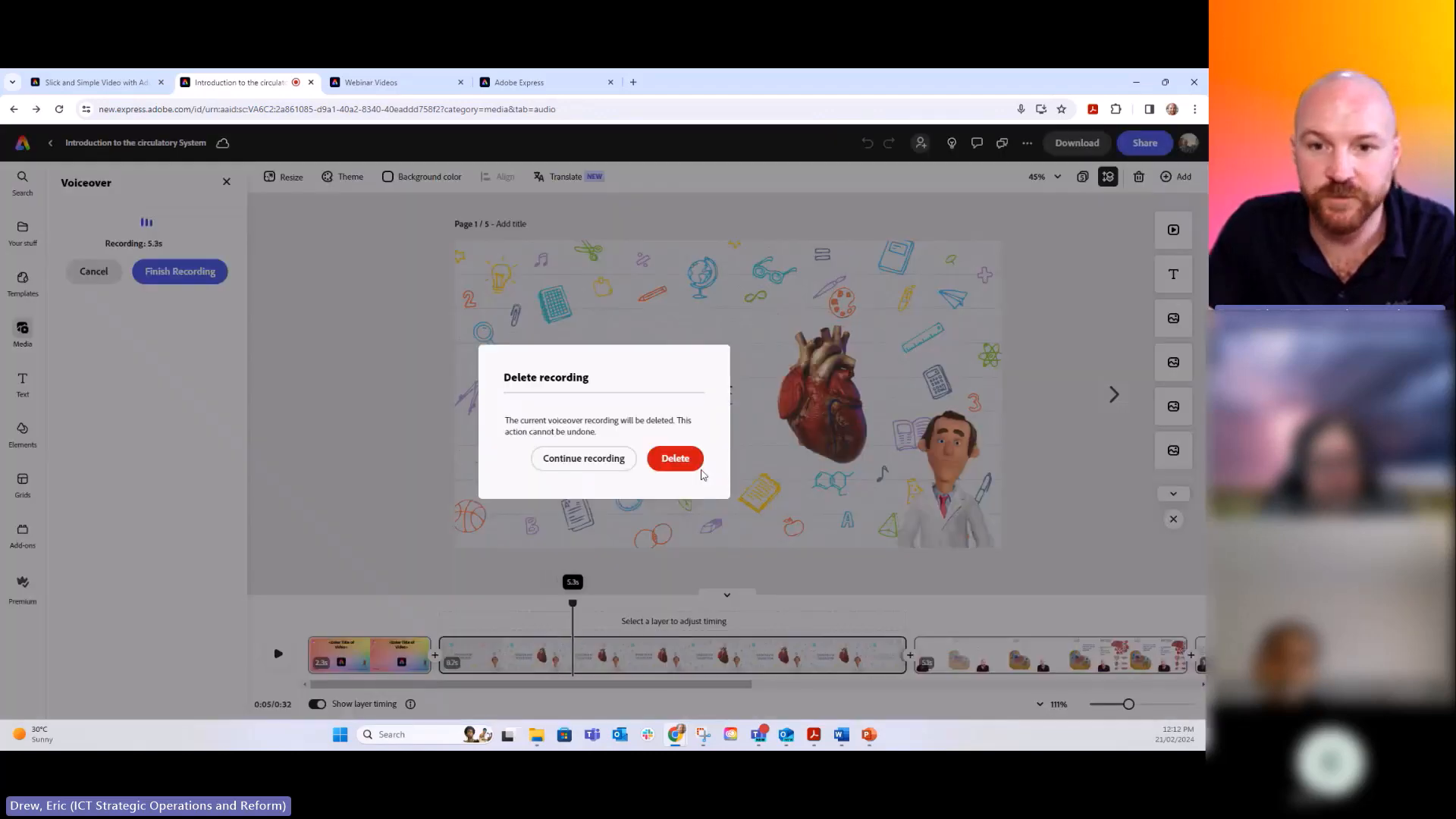
left_click(675, 458)
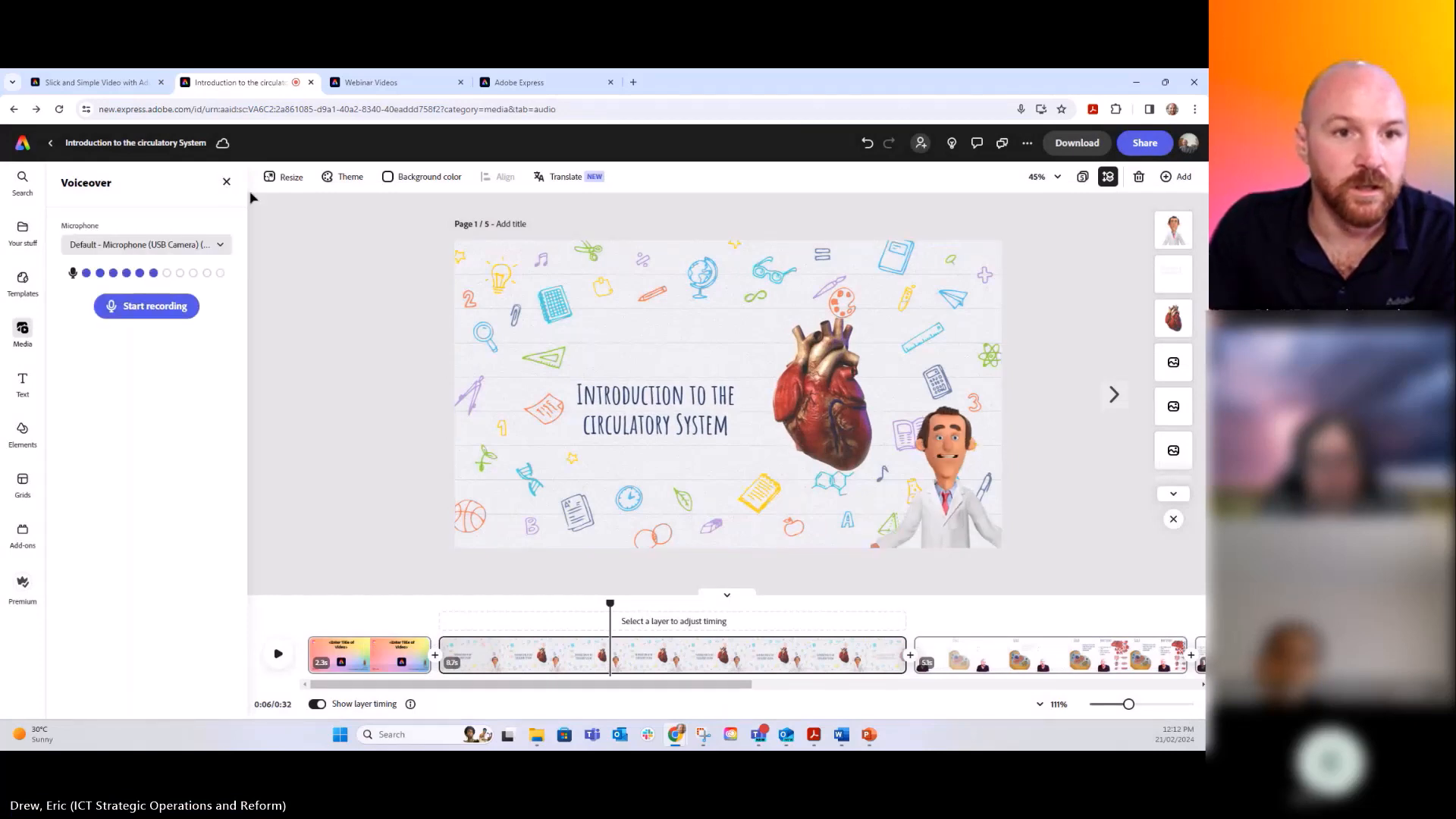
left_click(226, 183)
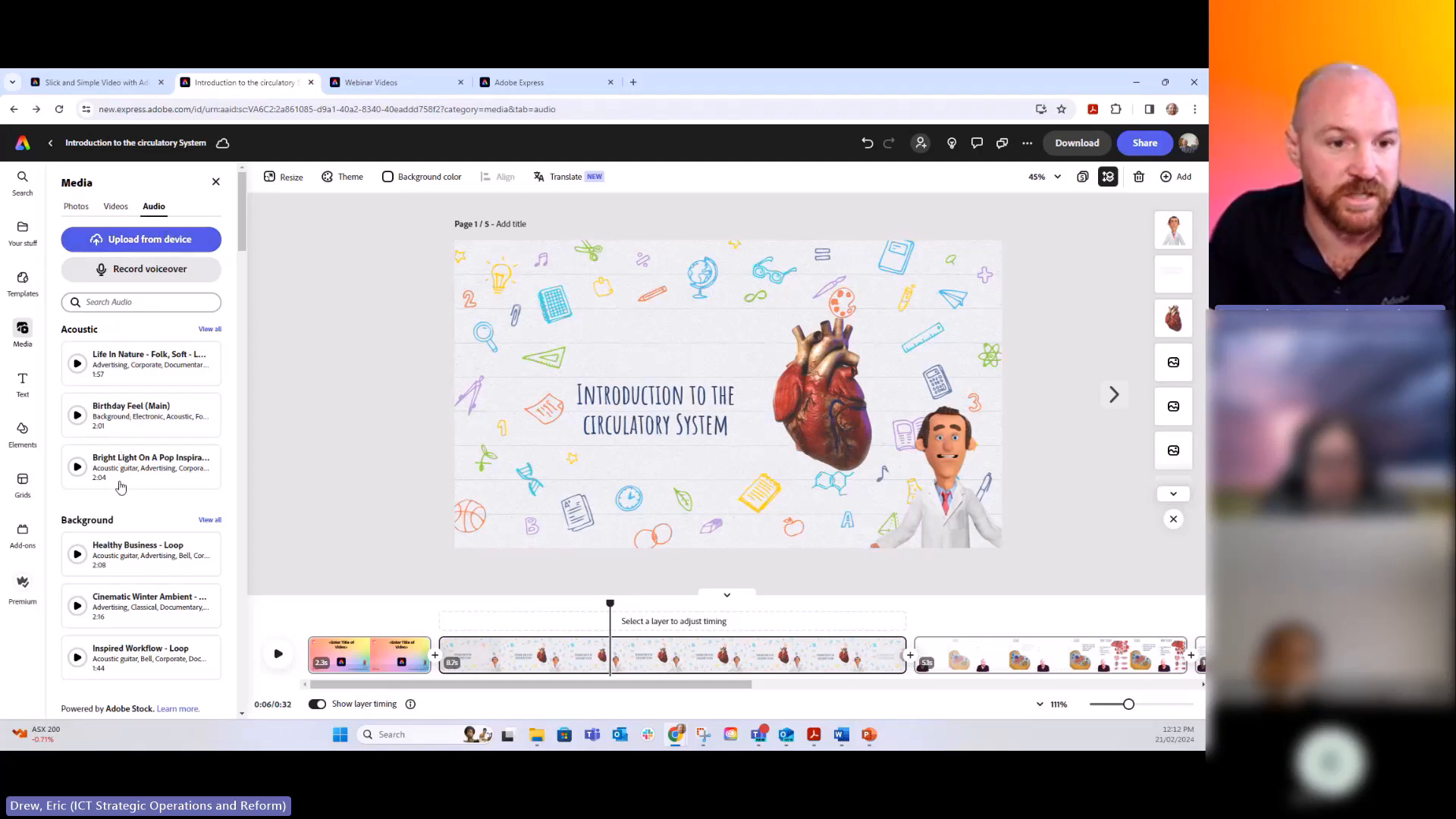
Browse the audio library and search it for "acoustic".
scroll(121, 487, "down", 4)
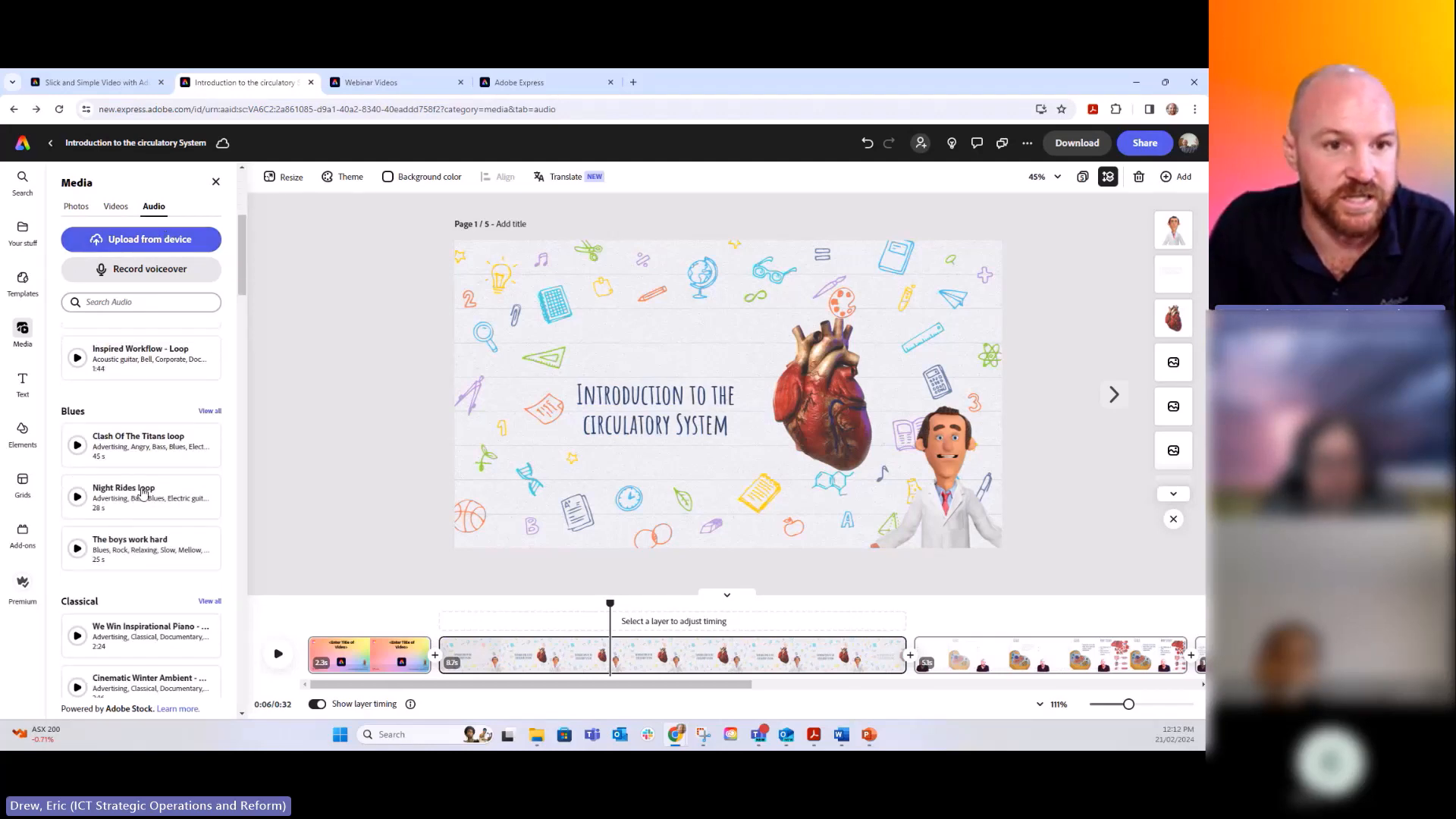
scroll(143, 489, "up", 4)
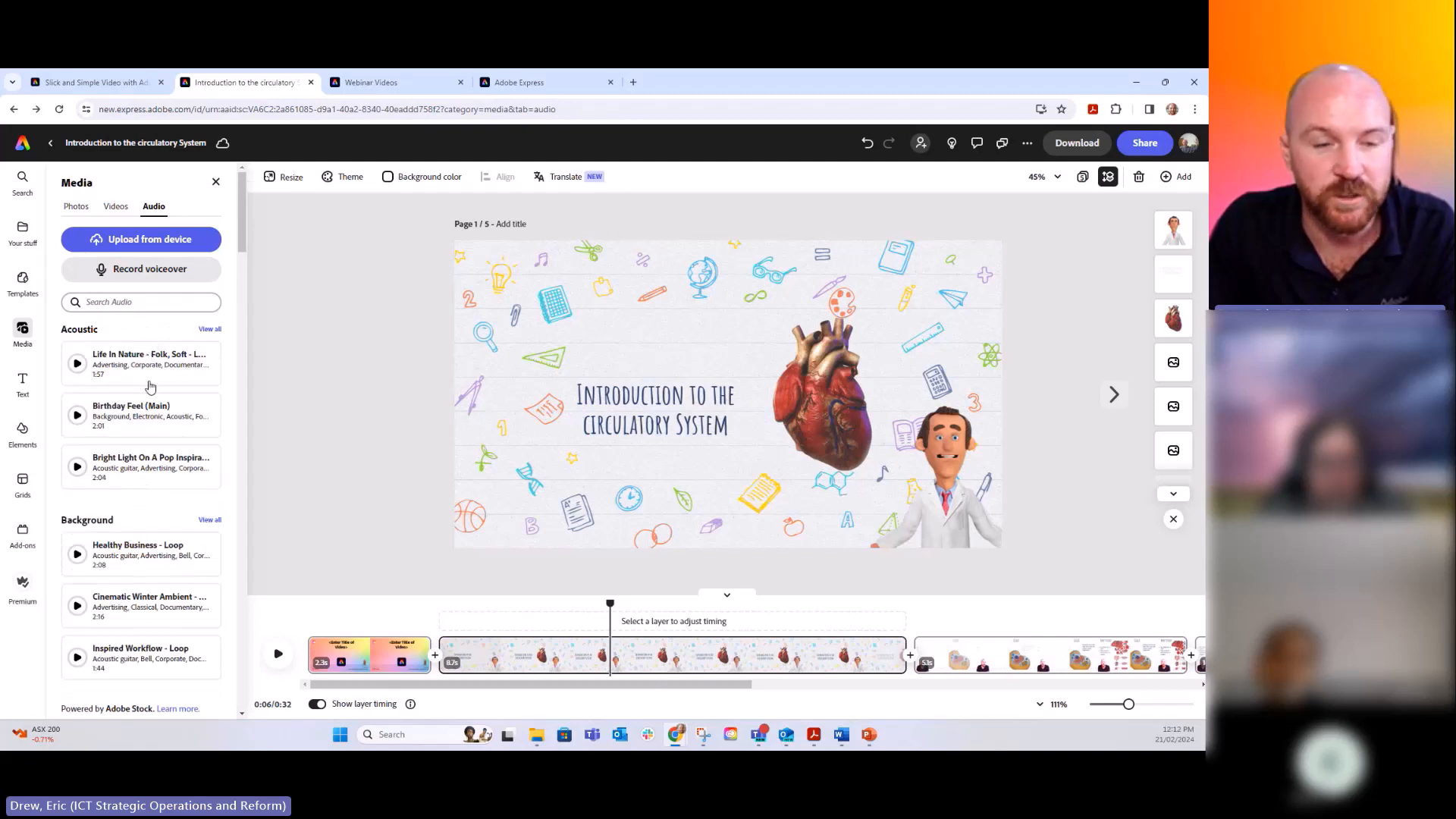
left_click(134, 303)
type("ac")
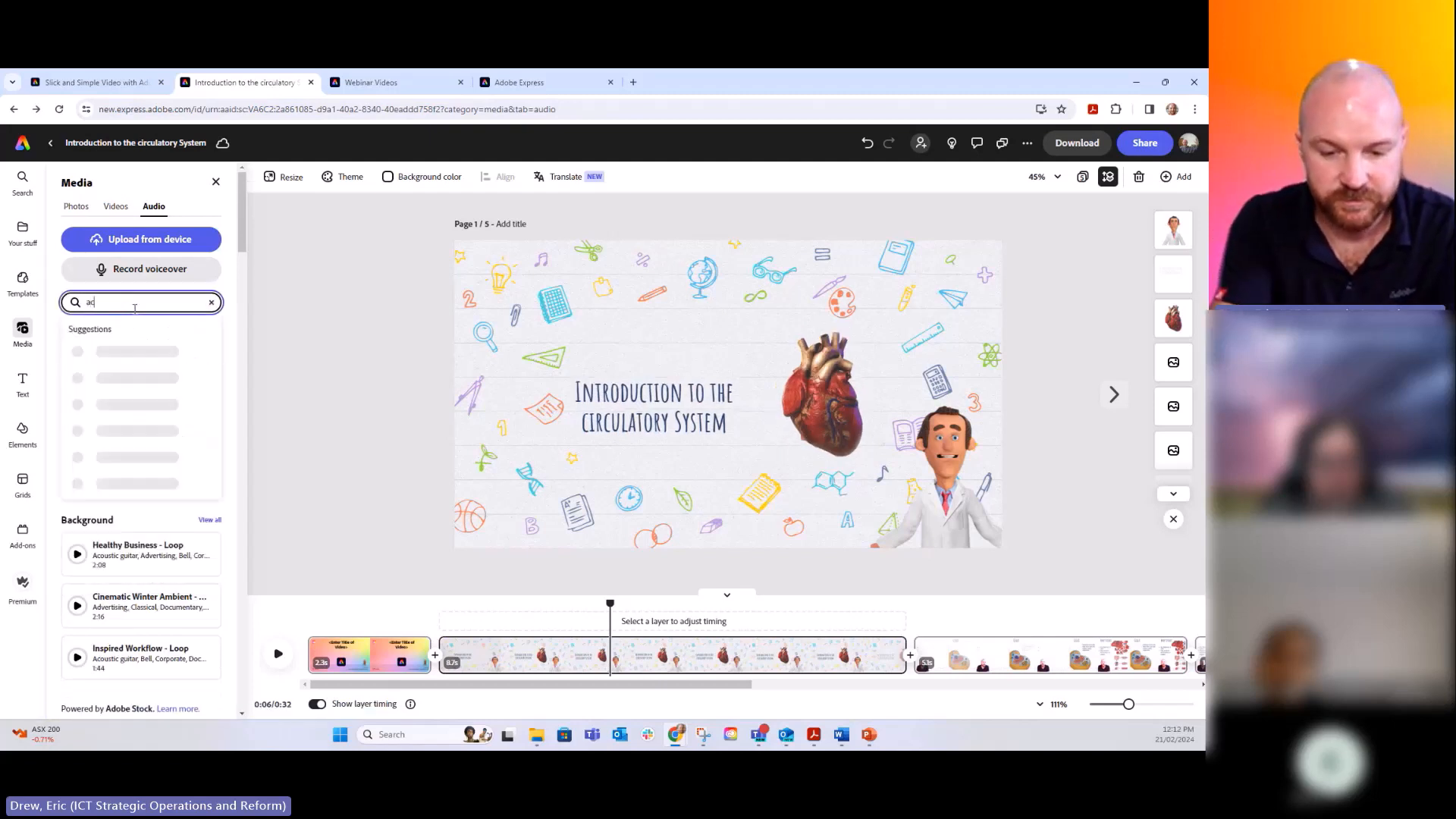
type("coustic")
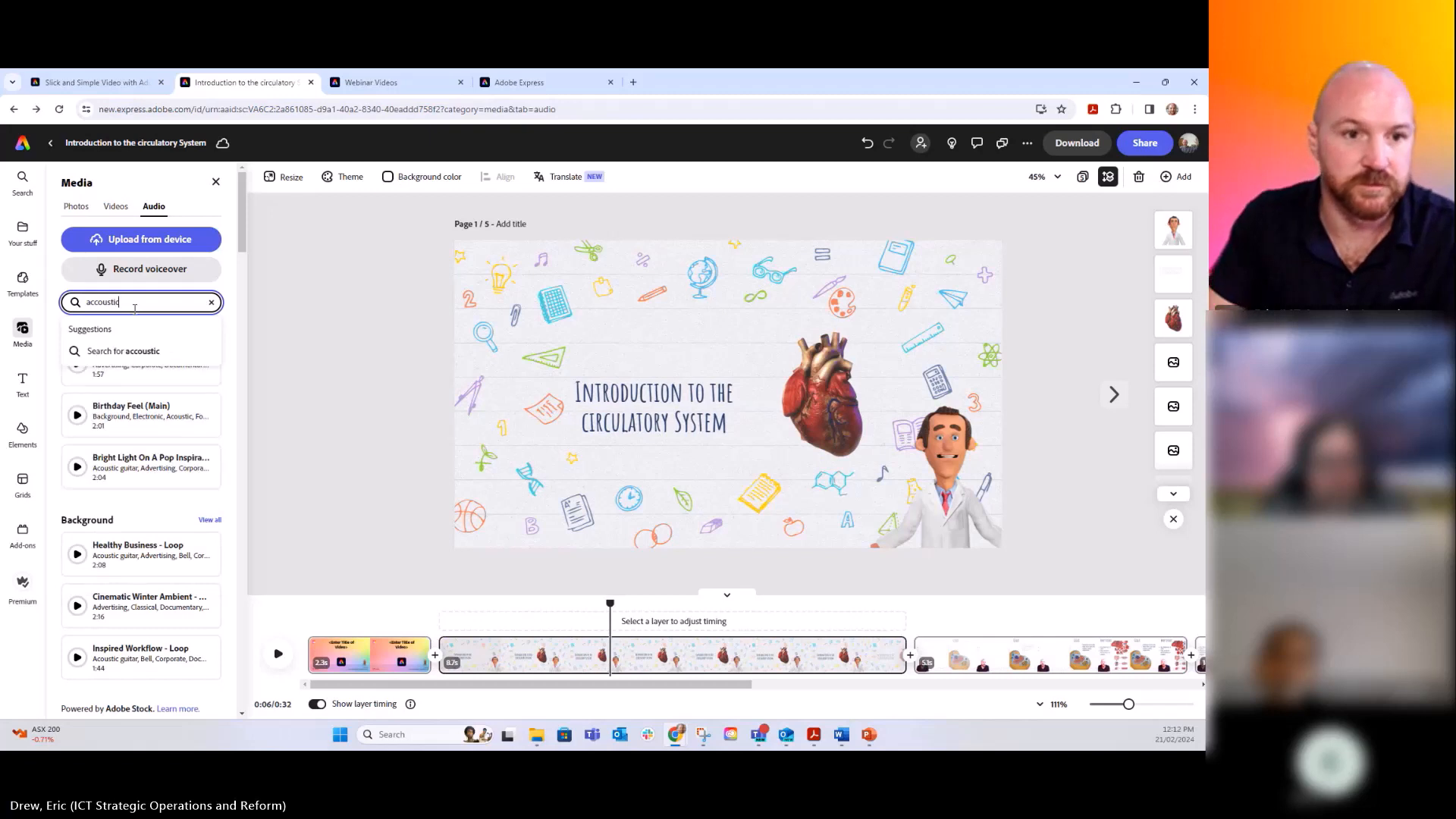
key("Return")
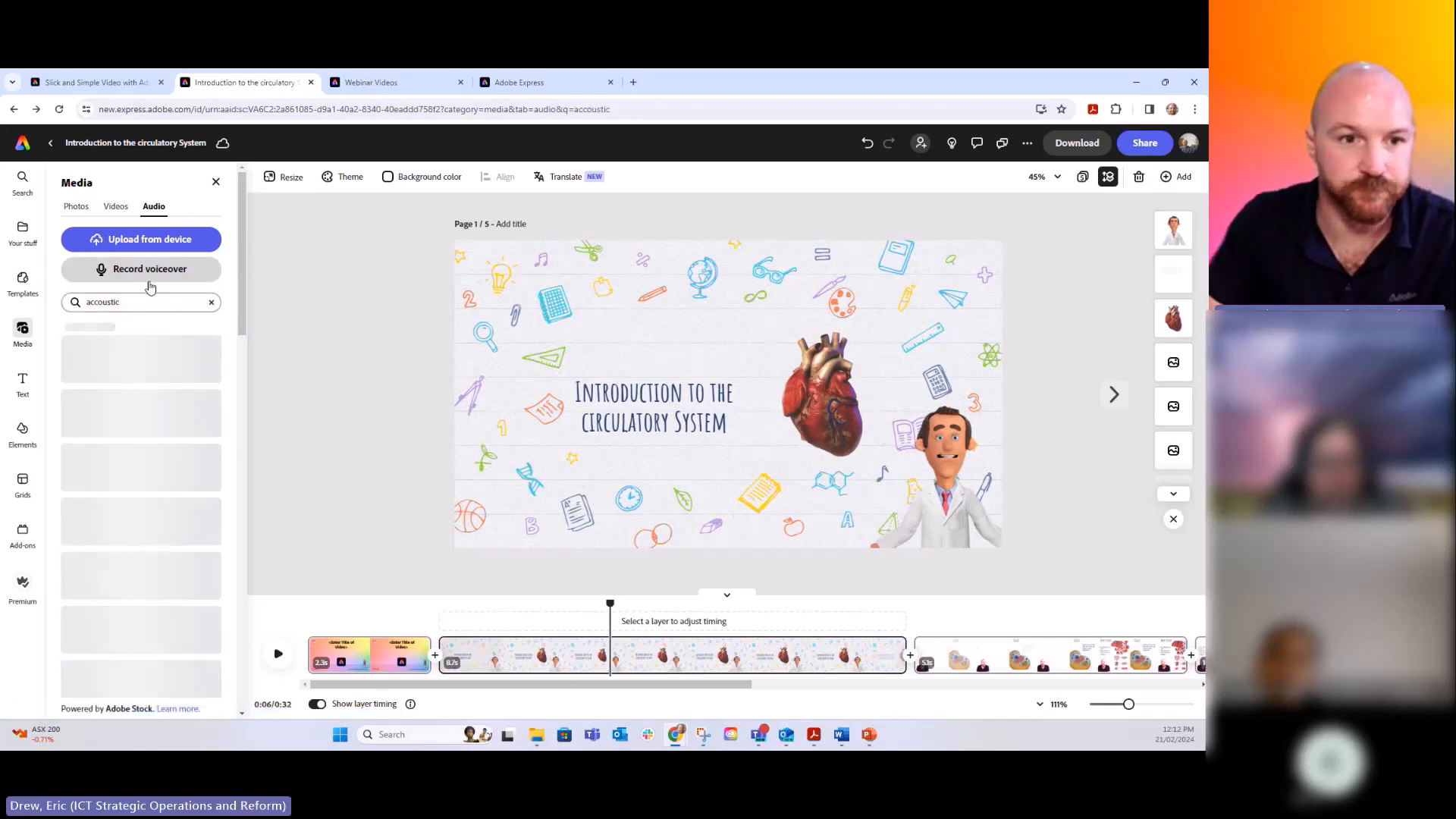
left_click(94, 304)
key("BackSpace")
key("Return")
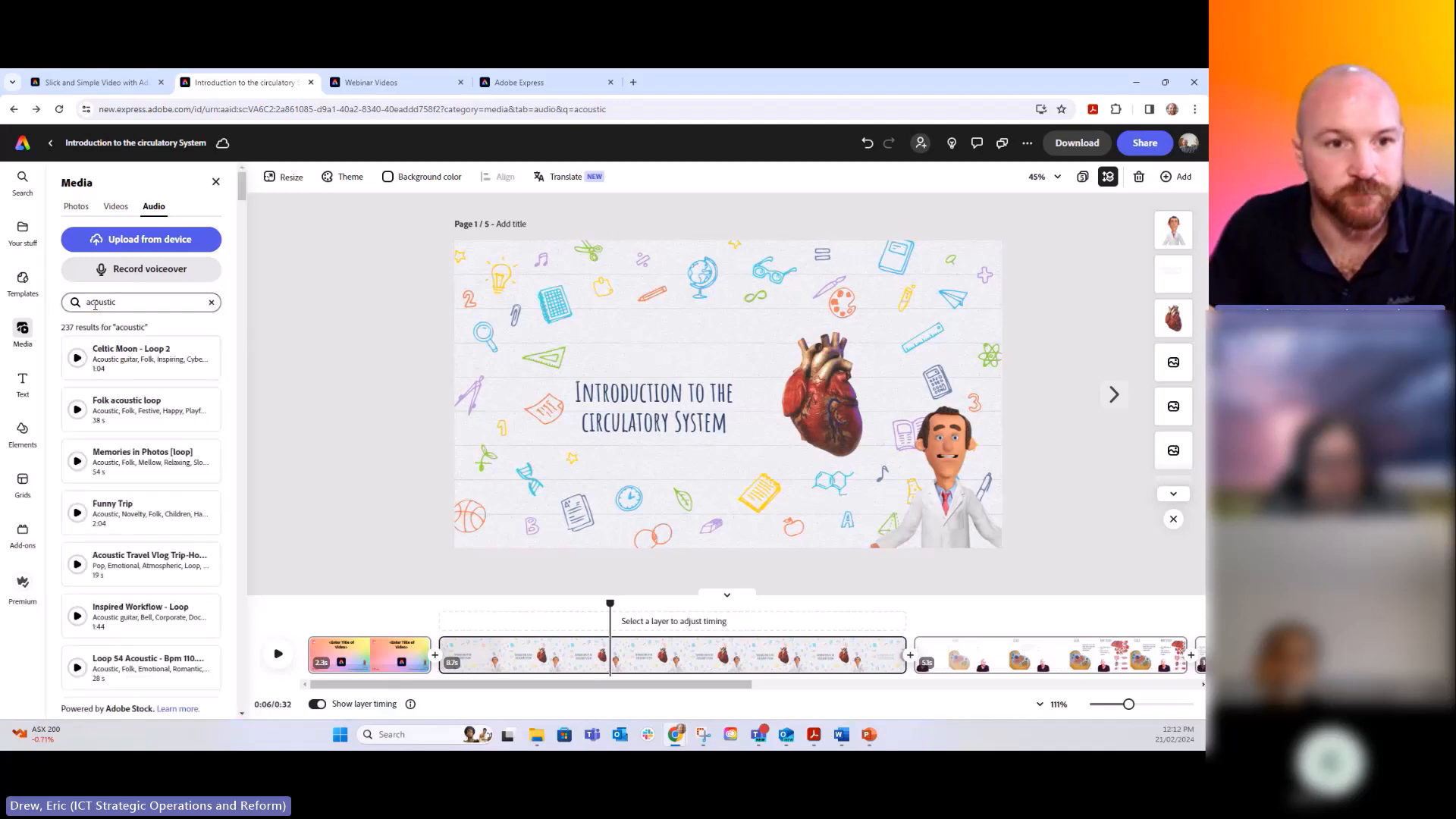
Add the Celtic Moon - Loop 2 track as the soundtrack and lower its volume to 5%.
scroll(198, 426, "down", 2)
scroll(199, 426, "up", 2)
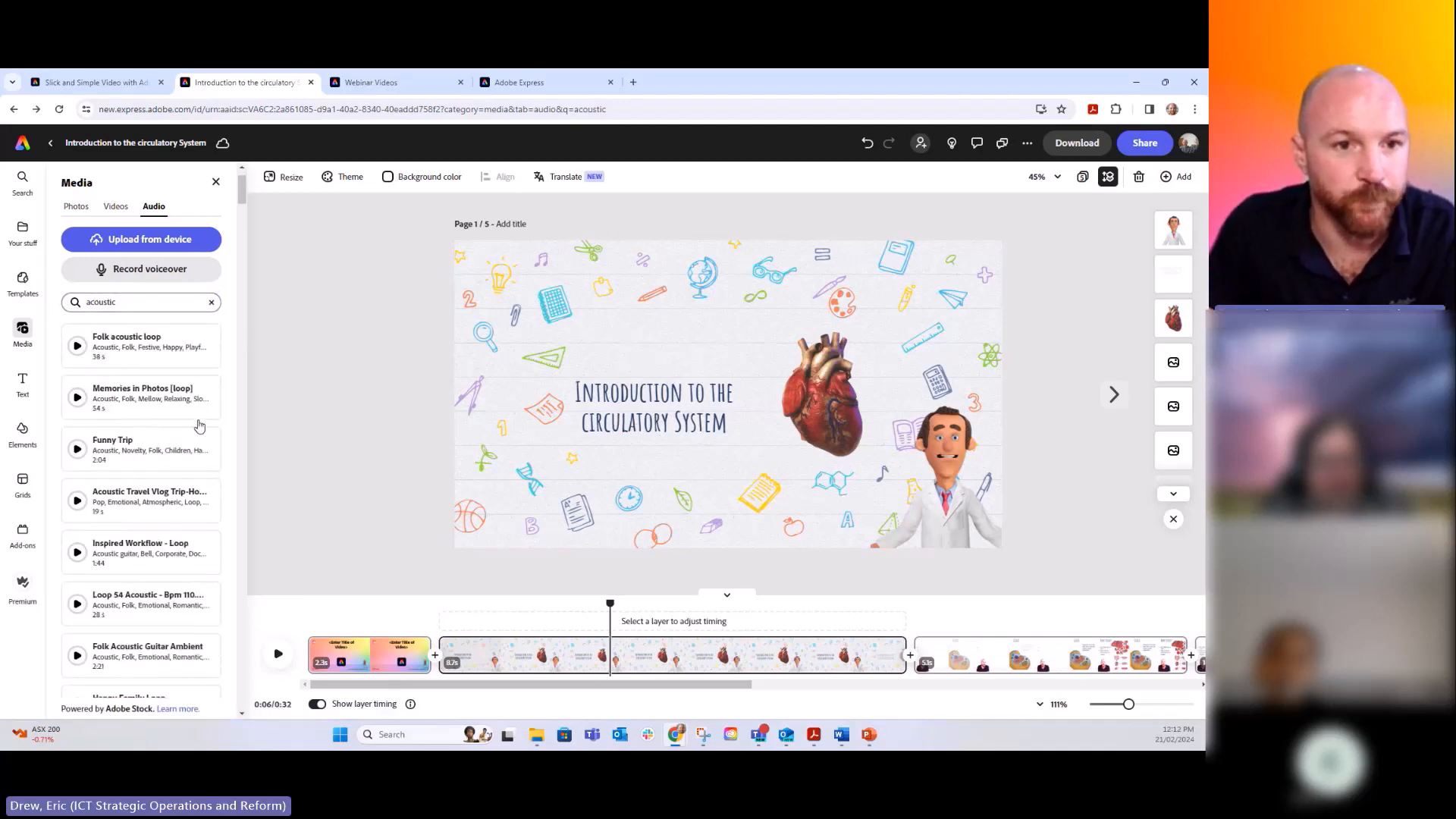
left_click(126, 369)
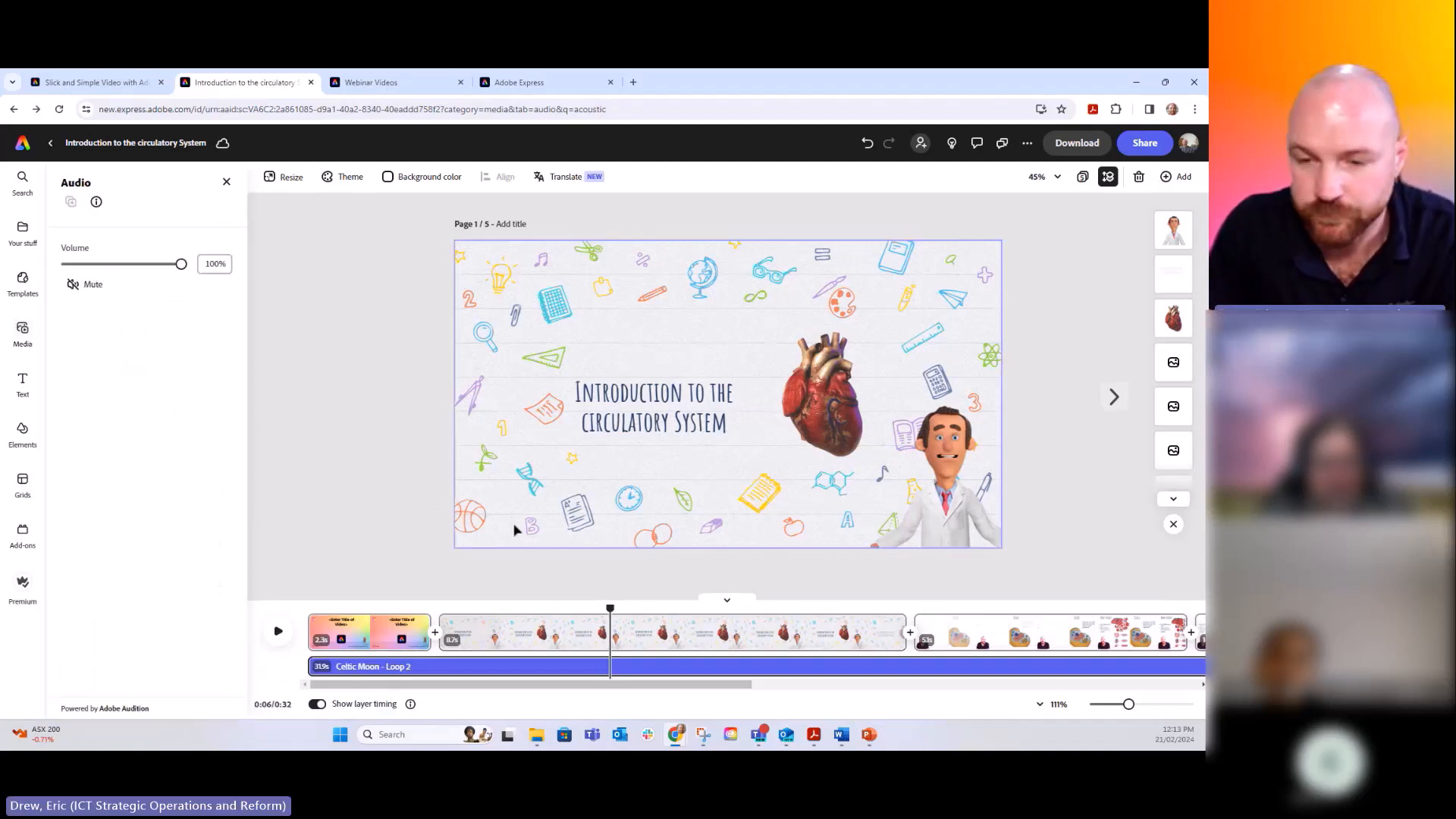
left_click_drag(683, 685, 444, 680)
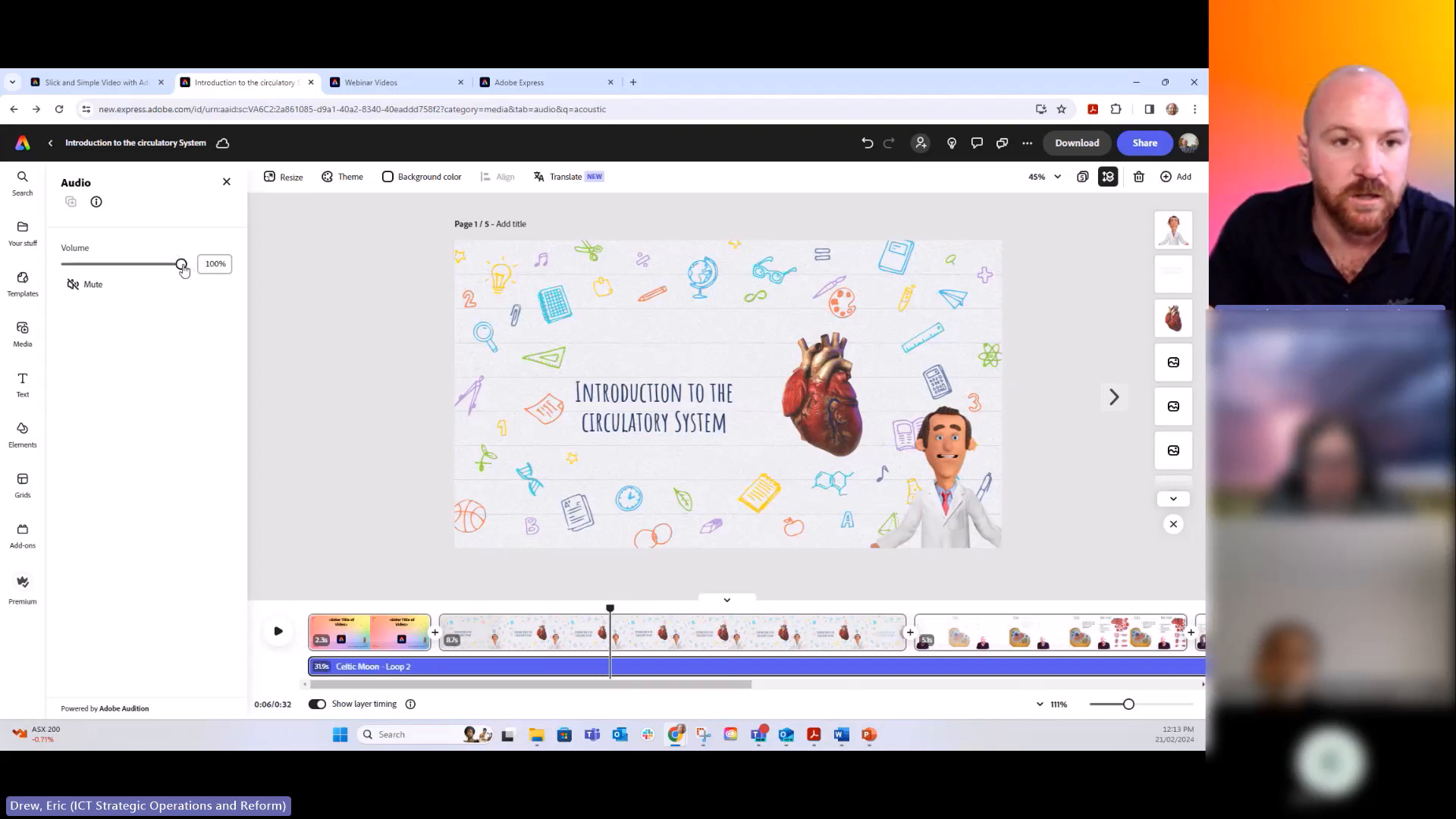
left_click_drag(182, 266, 70, 272)
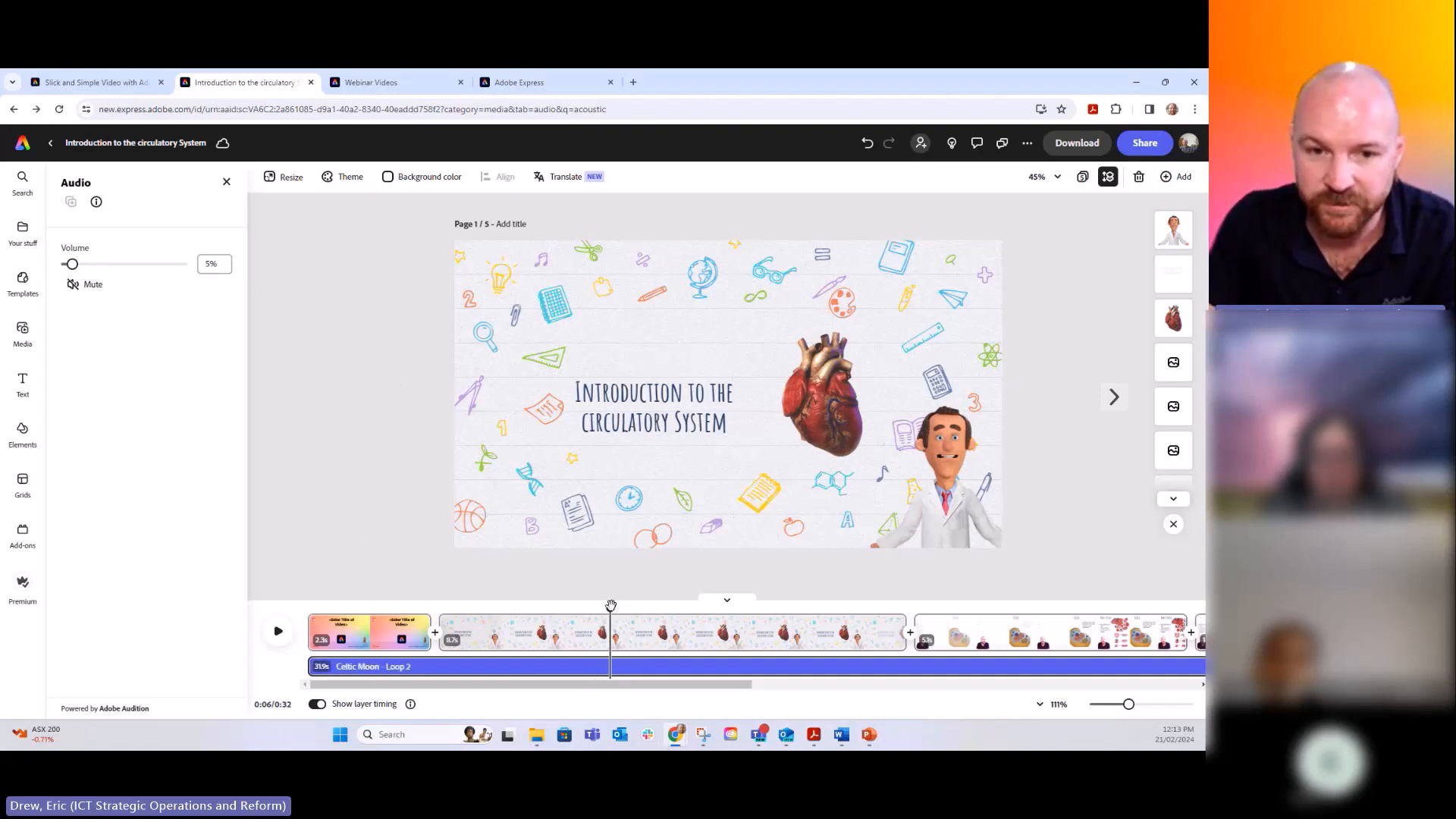
Play the circulatory system video from its beginning through to the closing scene.
left_click_drag(608, 611, 301, 583)
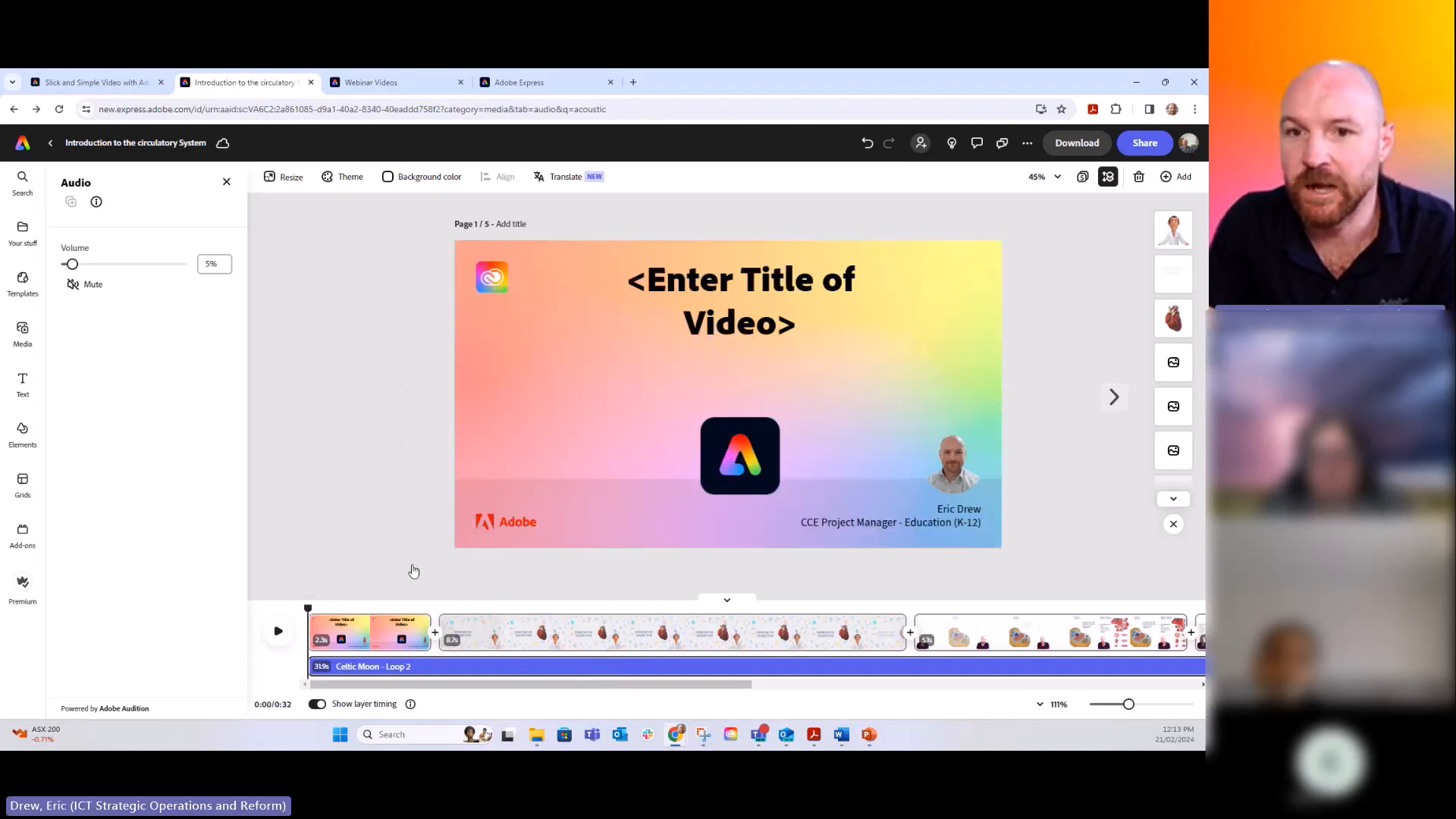
left_click(278, 631)
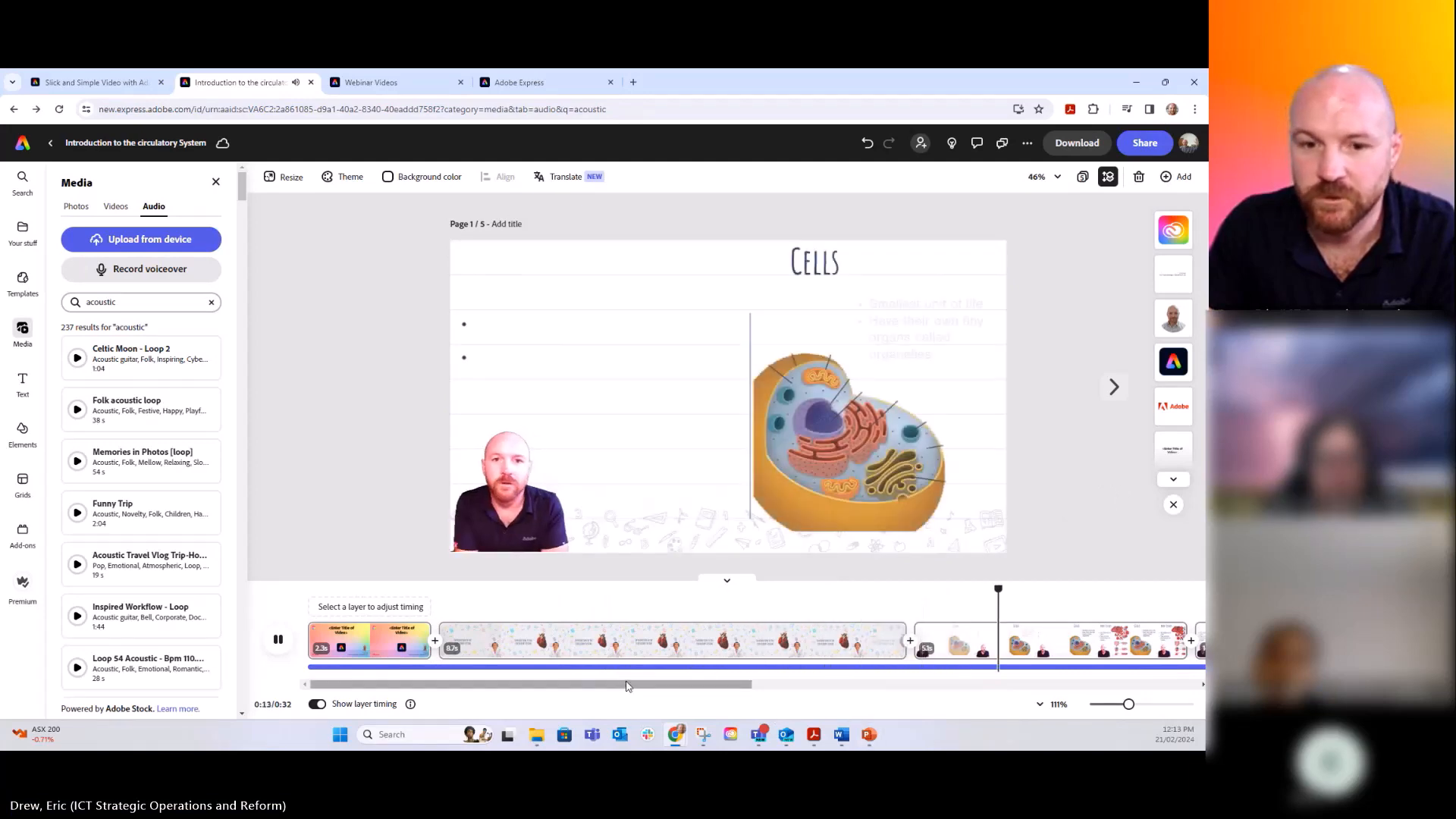
left_click_drag(626, 685, 1129, 685)
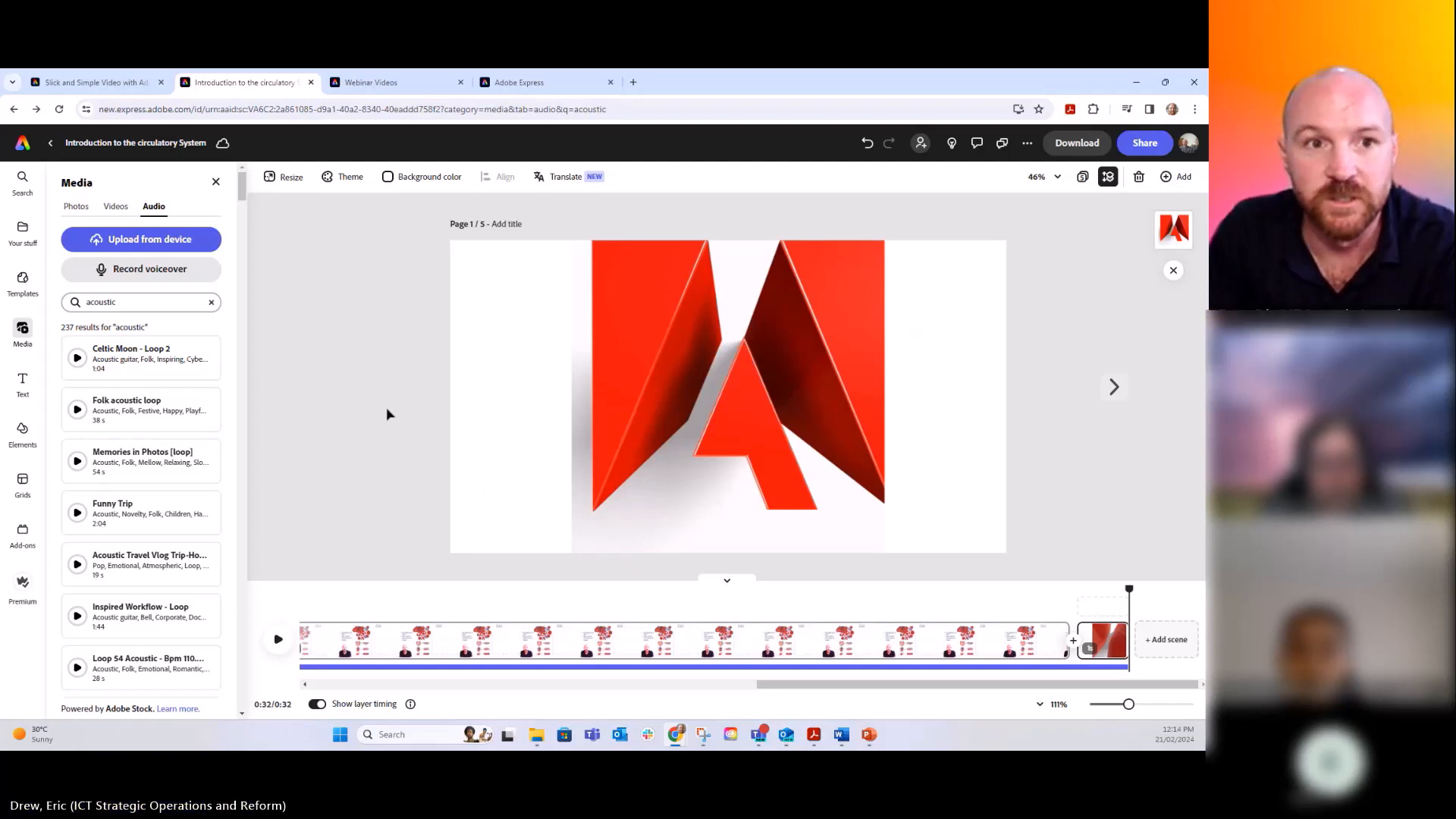
Review the soundtrack, Animate from Audio, and Share and Download instructions on the Slick and Simple Video webpage.
left_click(117, 85)
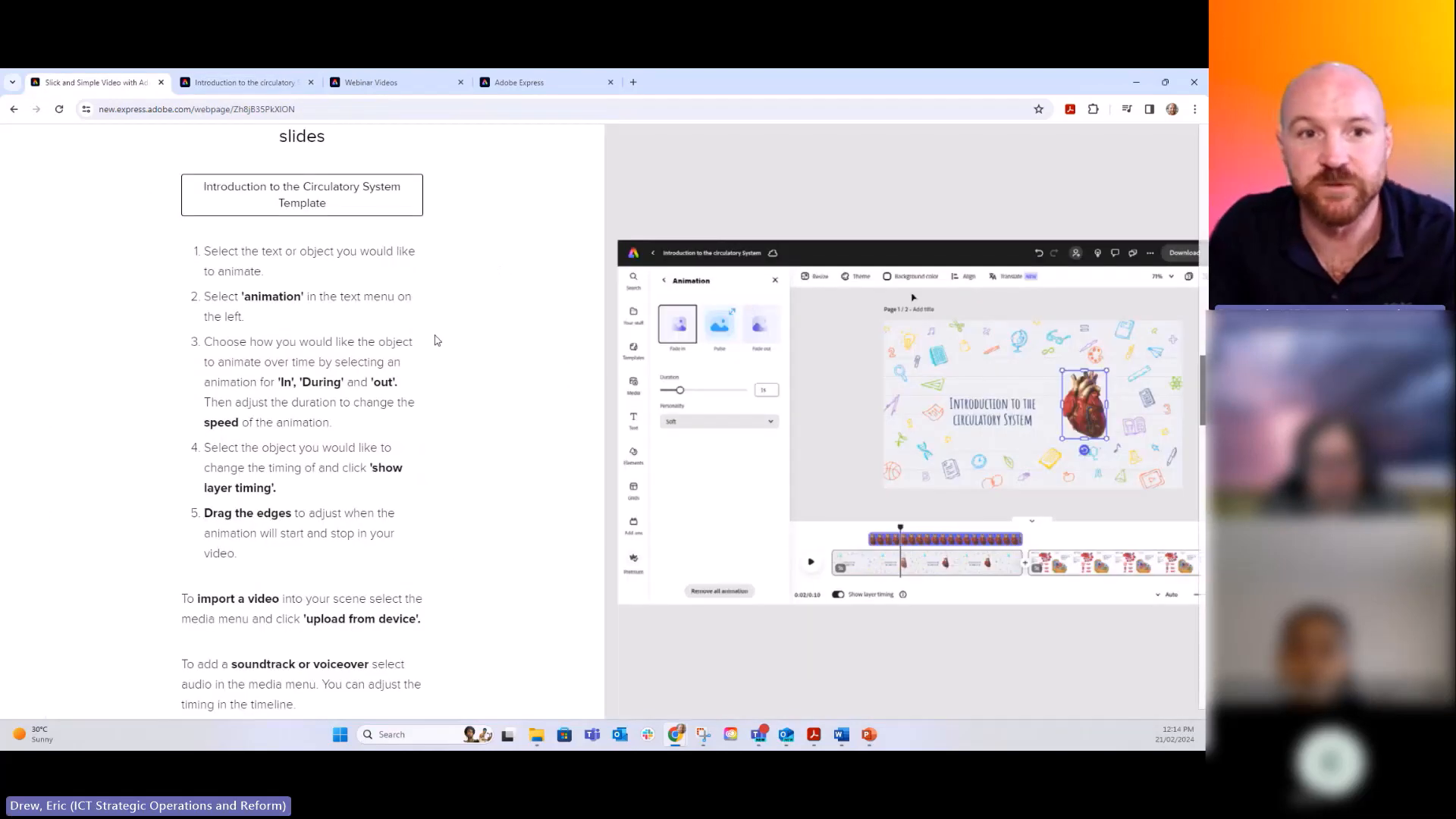
scroll(487, 325, "down", 3)
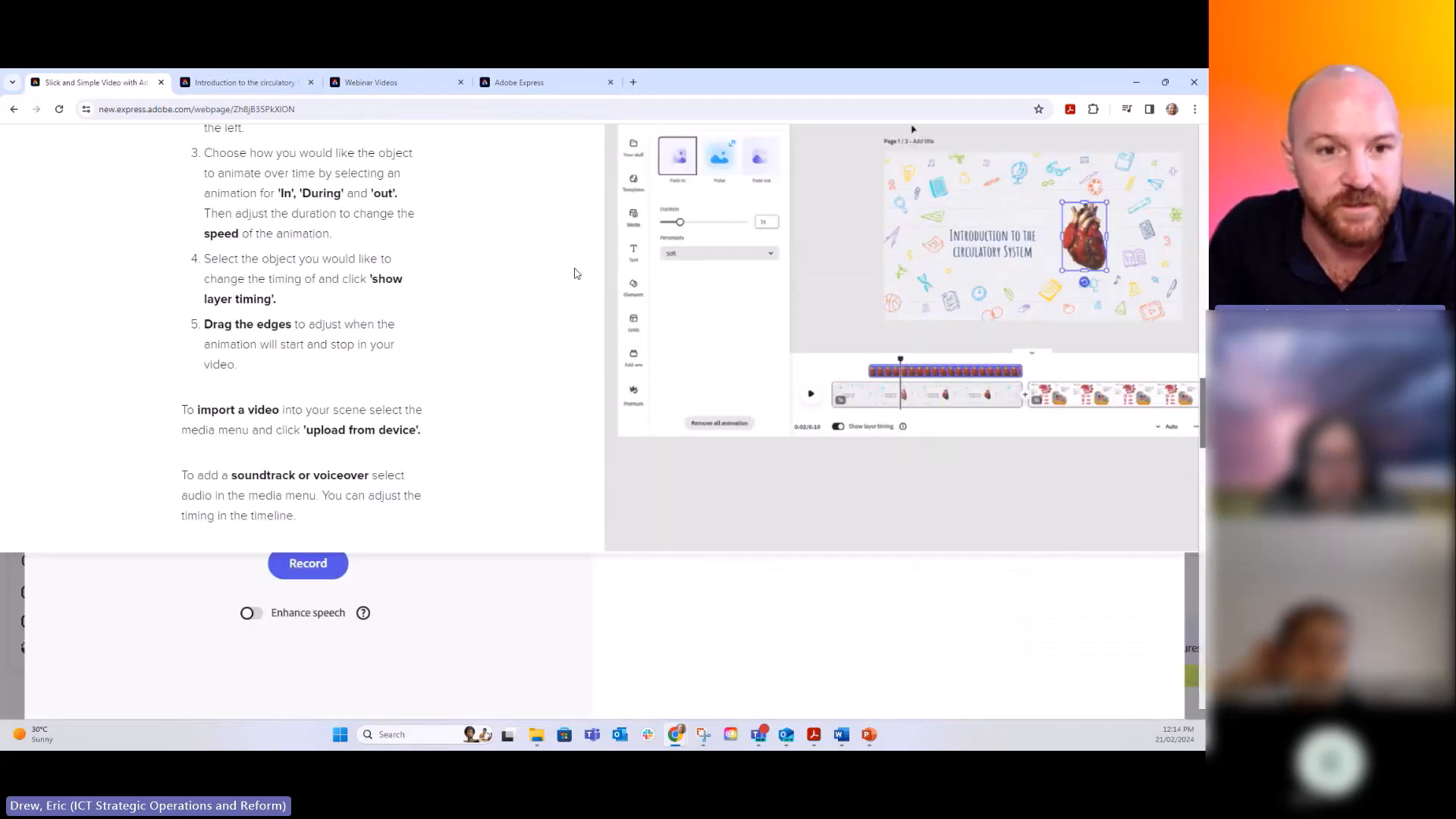
scroll(575, 273, "down", 2)
scroll(575, 273, "down", 3)
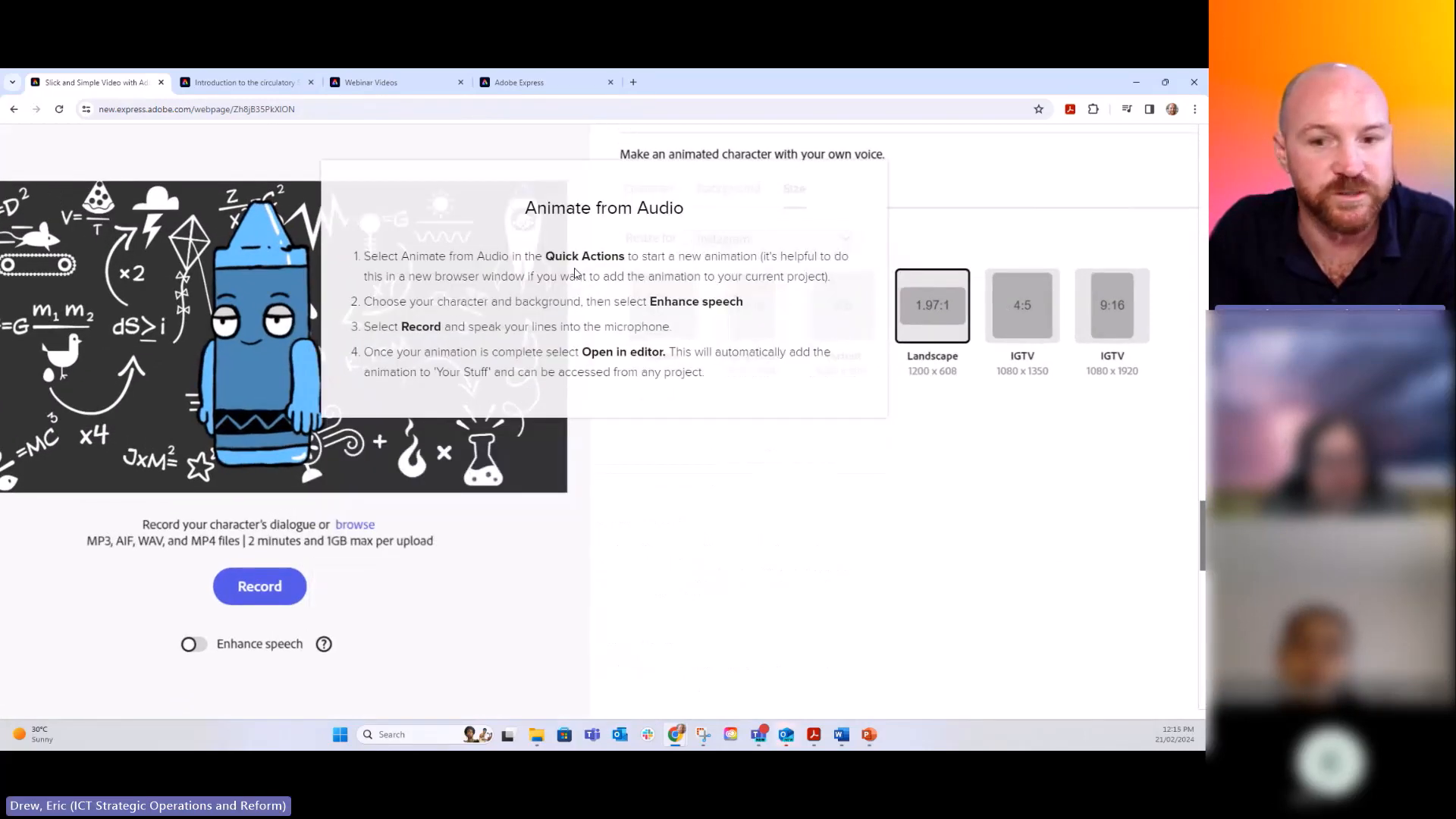
scroll(575, 273, "down", 4)
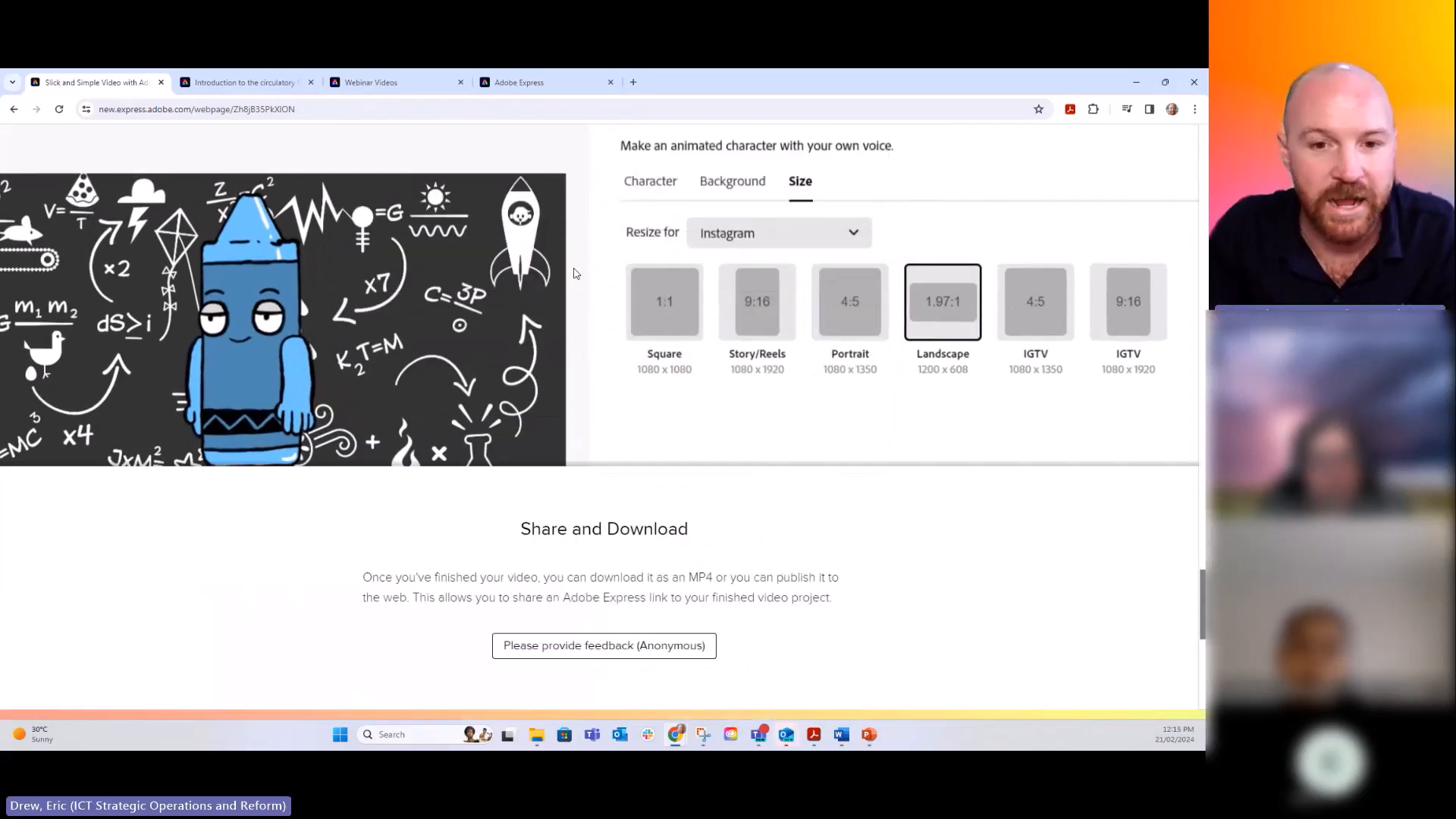
scroll(574, 273, "down", 3)
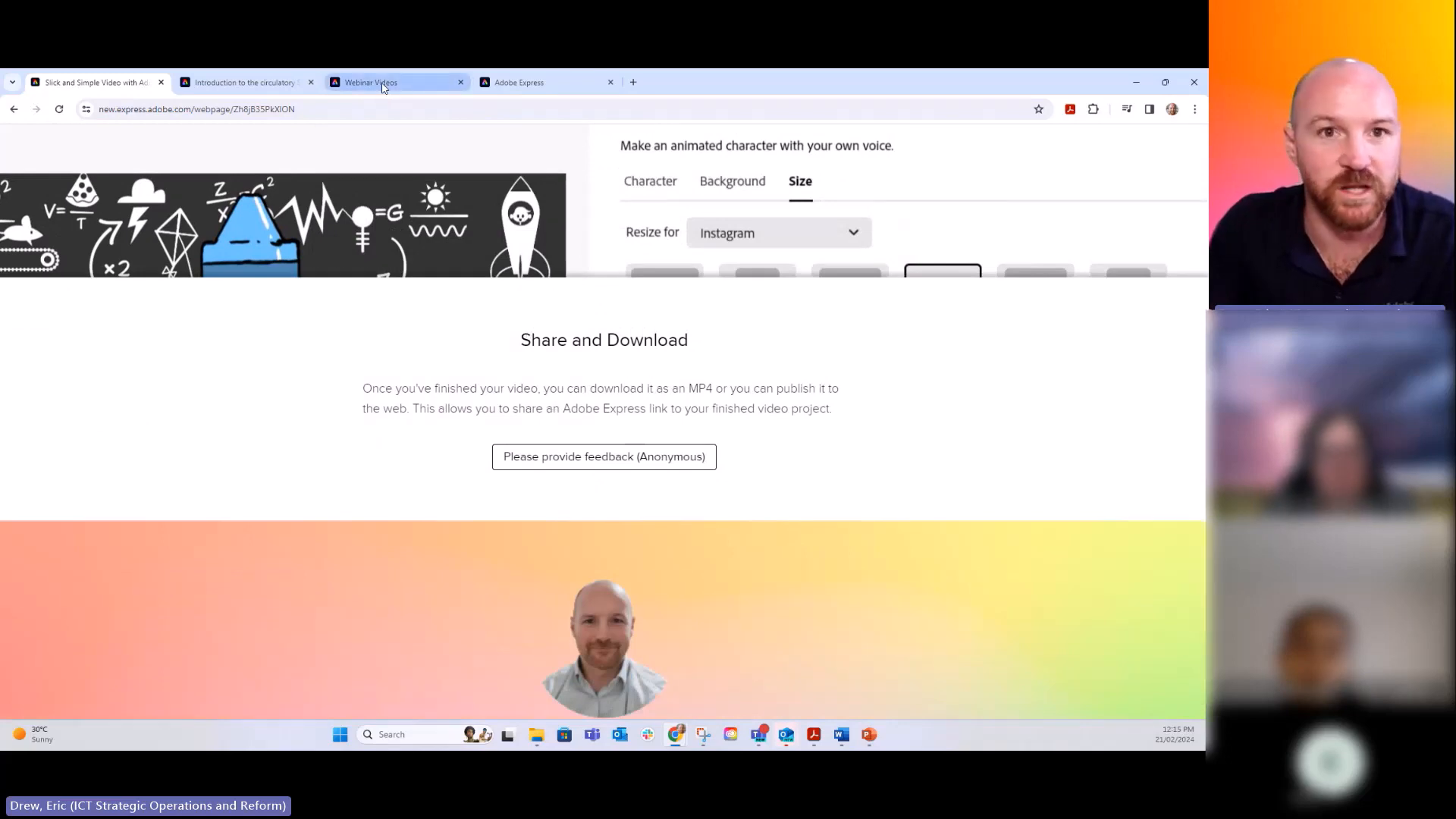
Switch to the Webinar Videos project and open its download options.
left_click(383, 83)
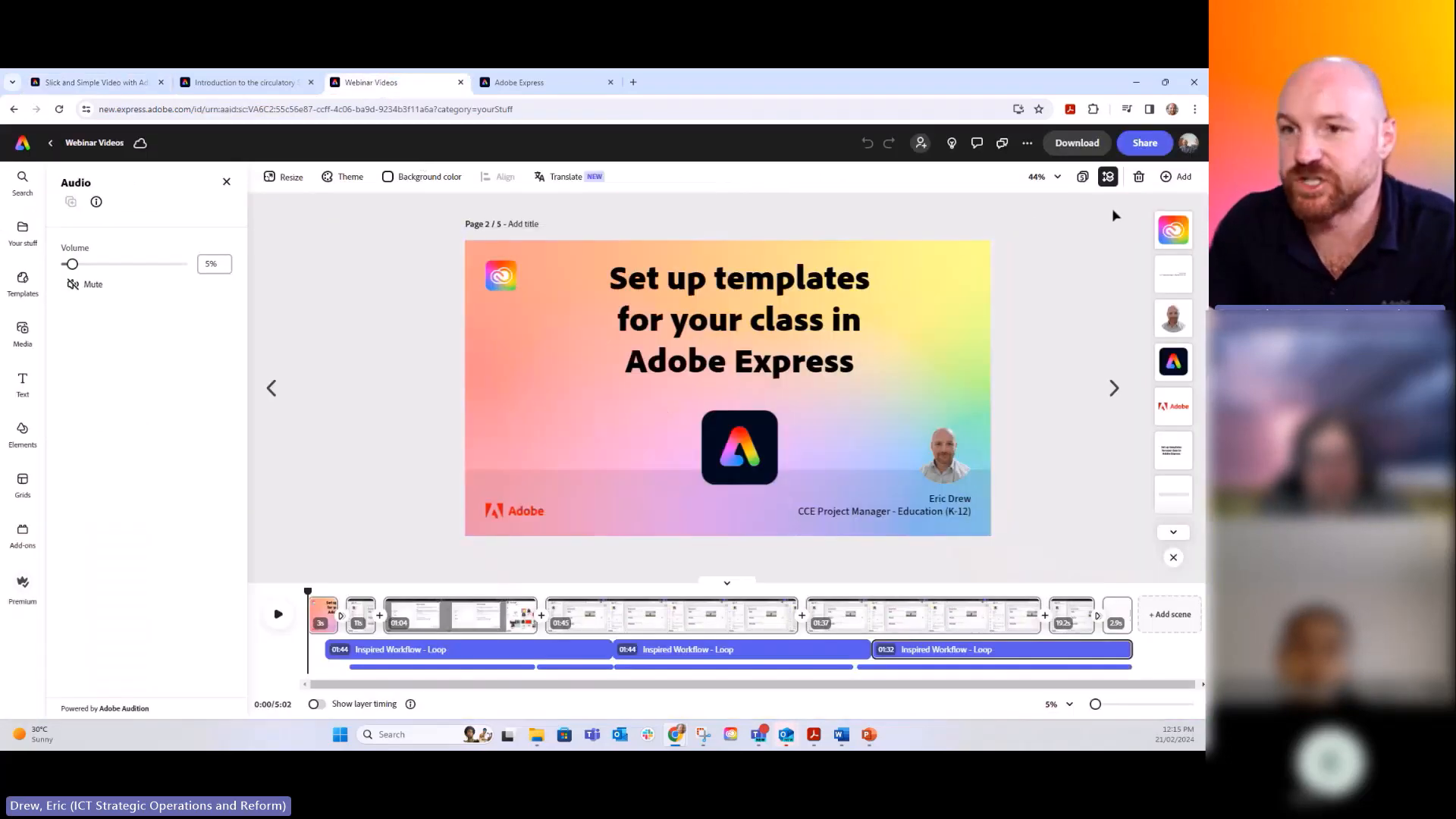
left_click(1080, 151)
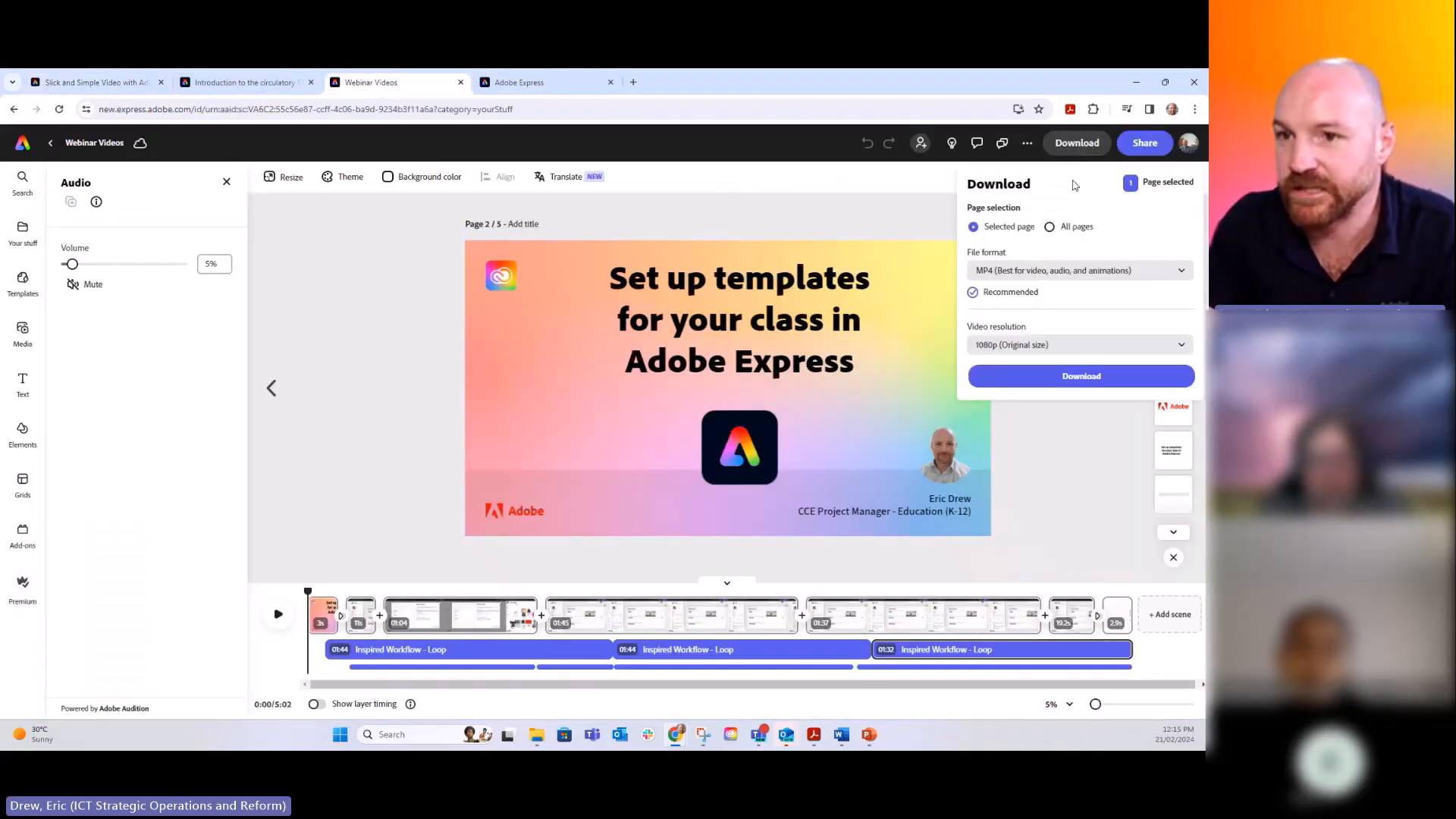